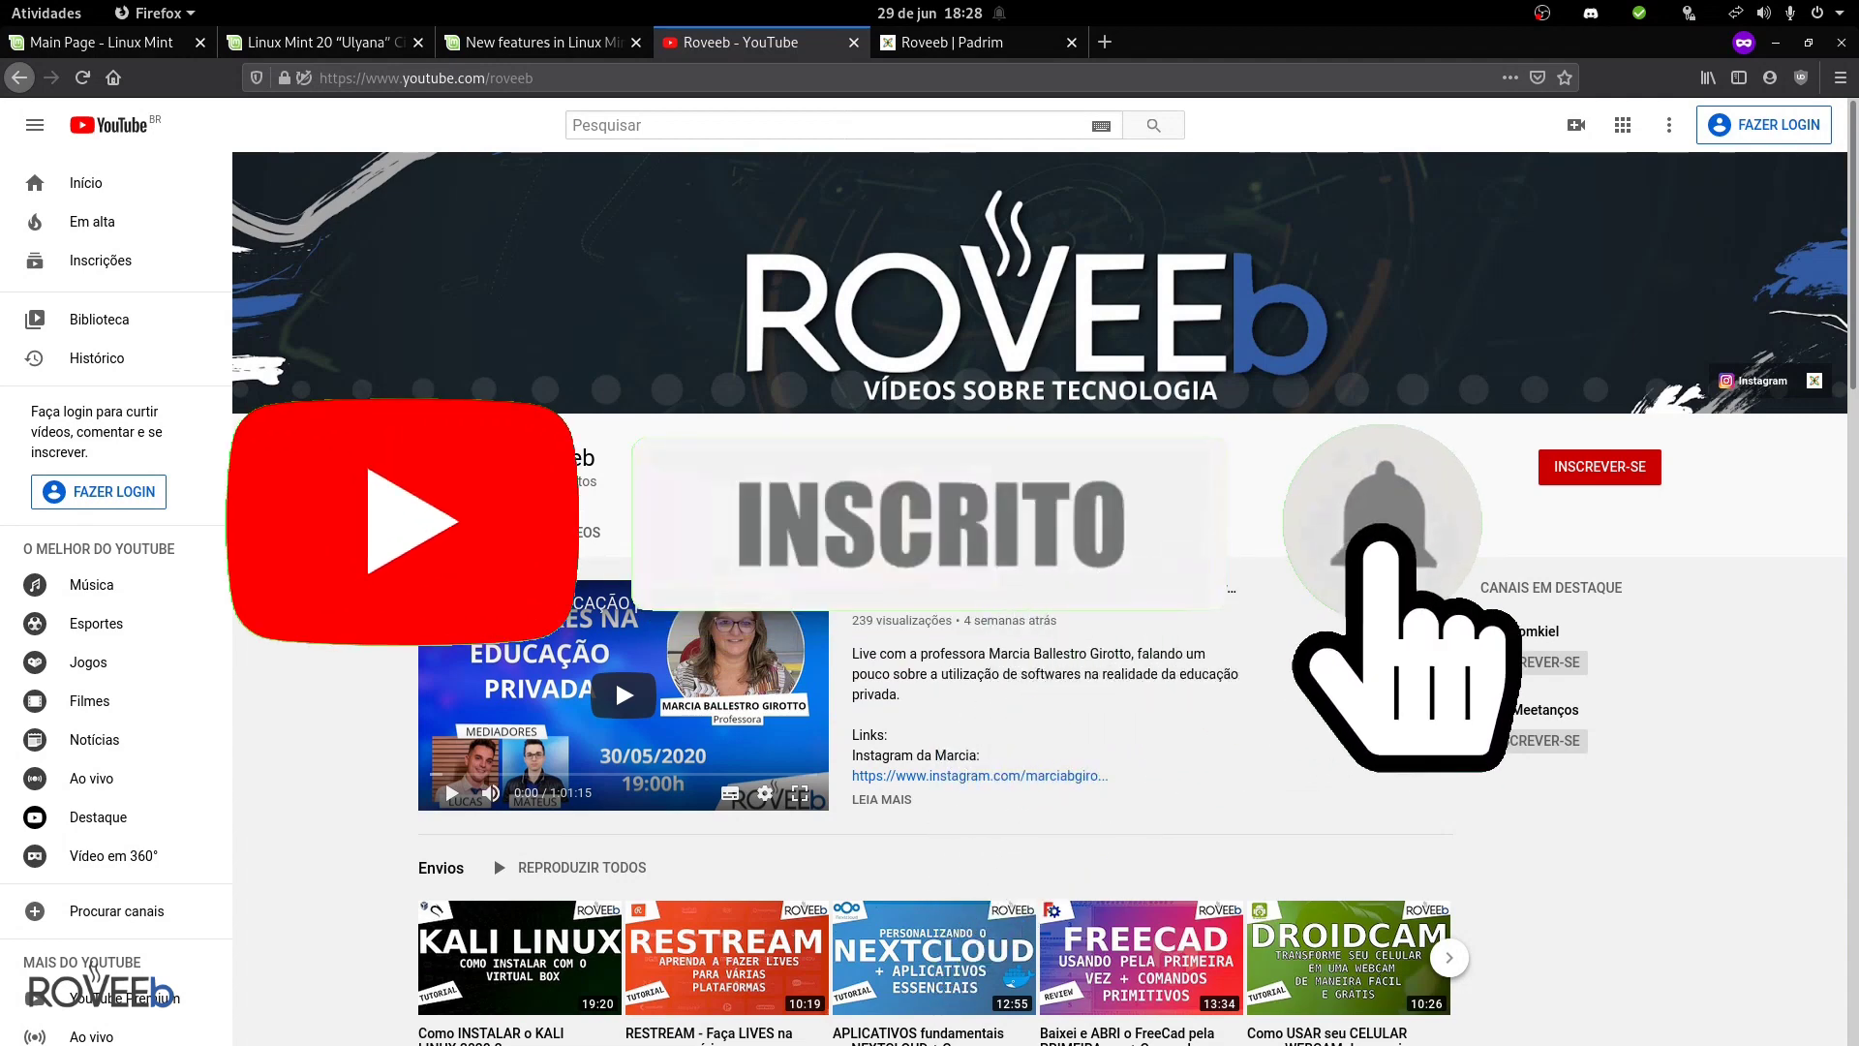
- Switch to the Linux Mint home page tab and scroll back to its top
{"action": "left_click", "coordinate": [130, 43]}
{"action": "scroll", "coordinate": [506, 238], "scroll_direction": "up", "scroll_amount": 1}
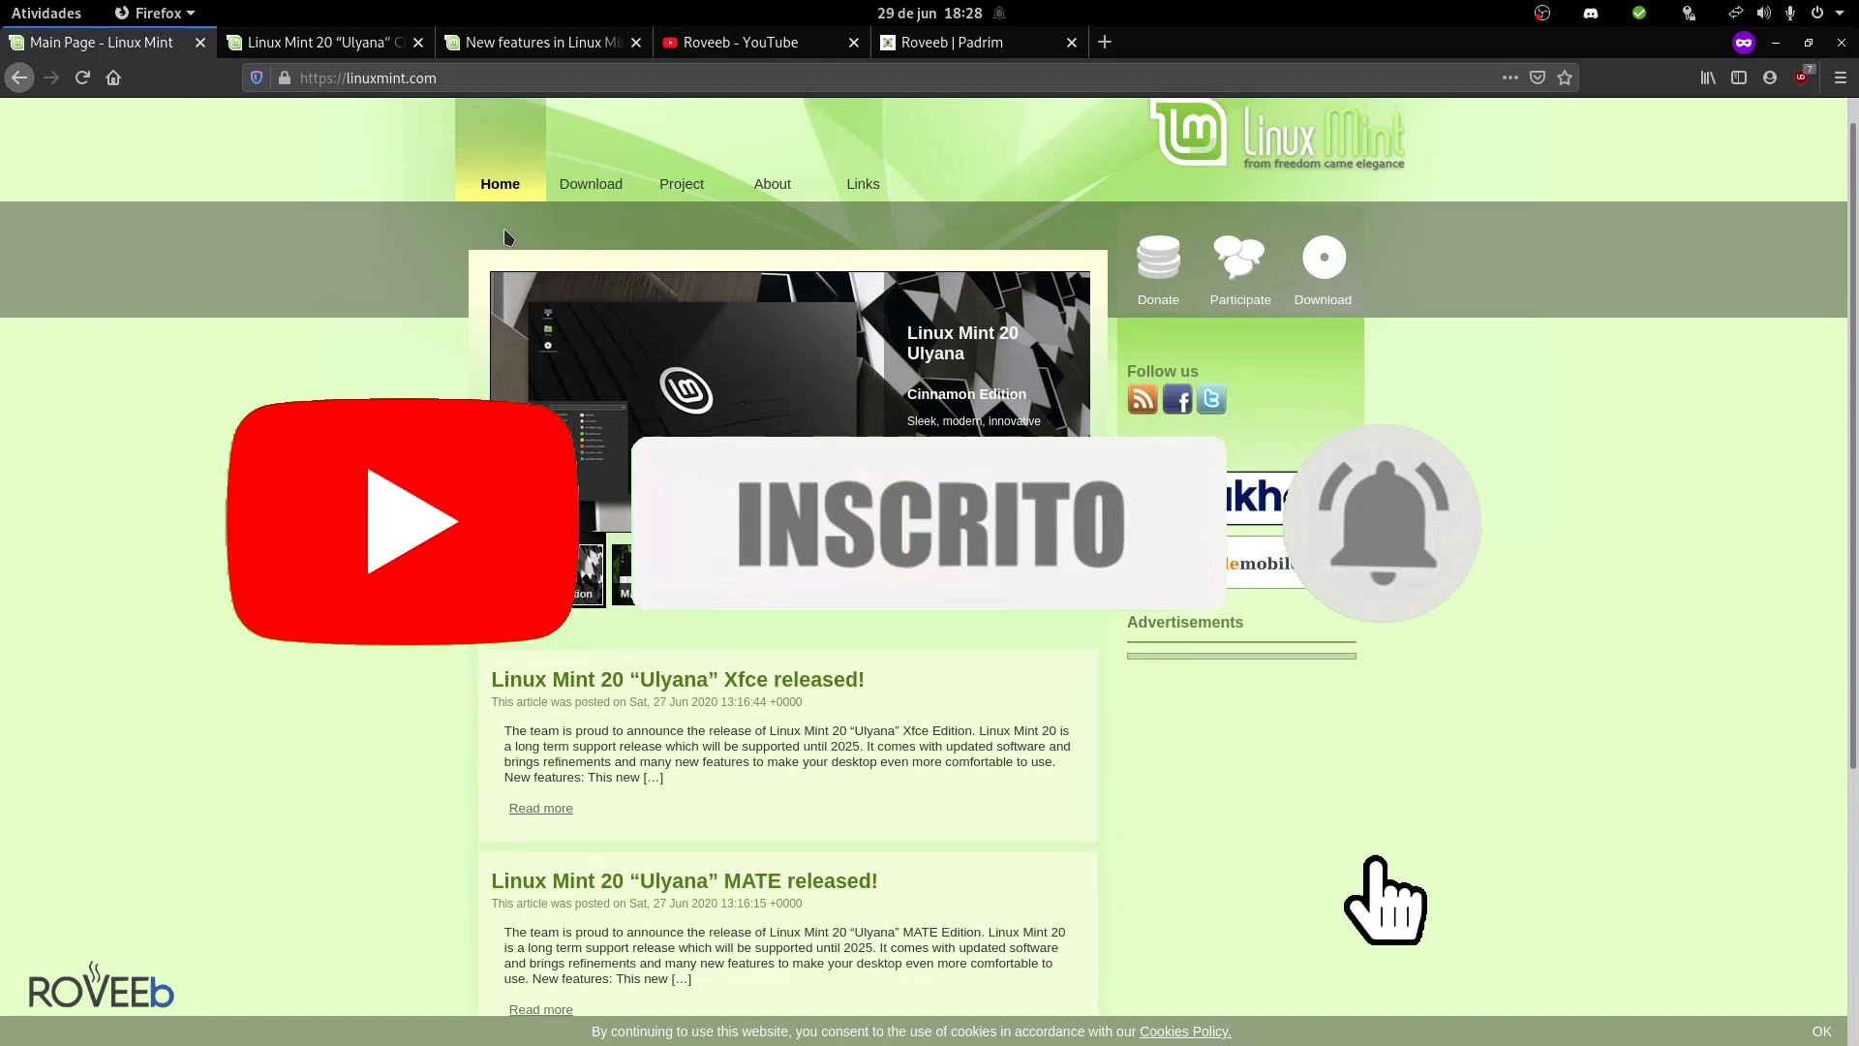
{"action": "mouse_move", "coordinate": [599, 152]}
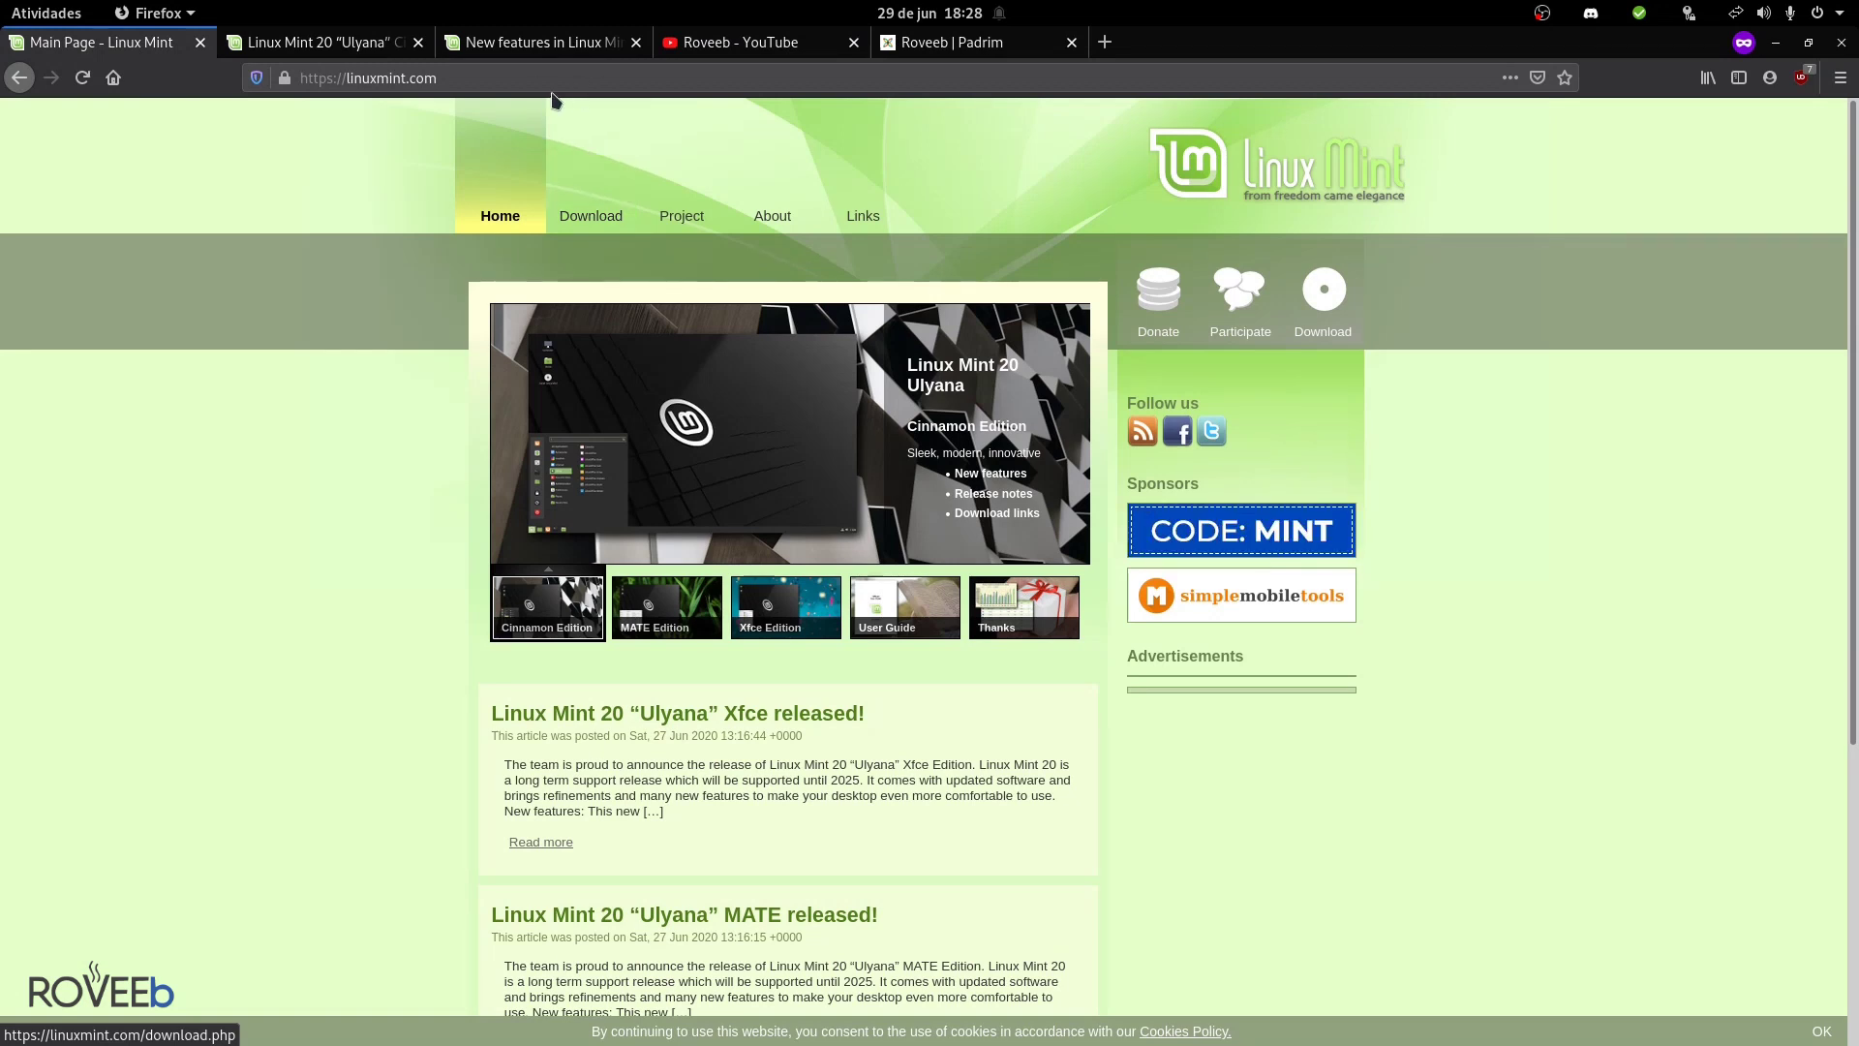
- View the Roveeb YouTube channel, then scroll through the Roveeb Padrim supporter page
{"action": "left_click", "coordinate": [714, 43]}
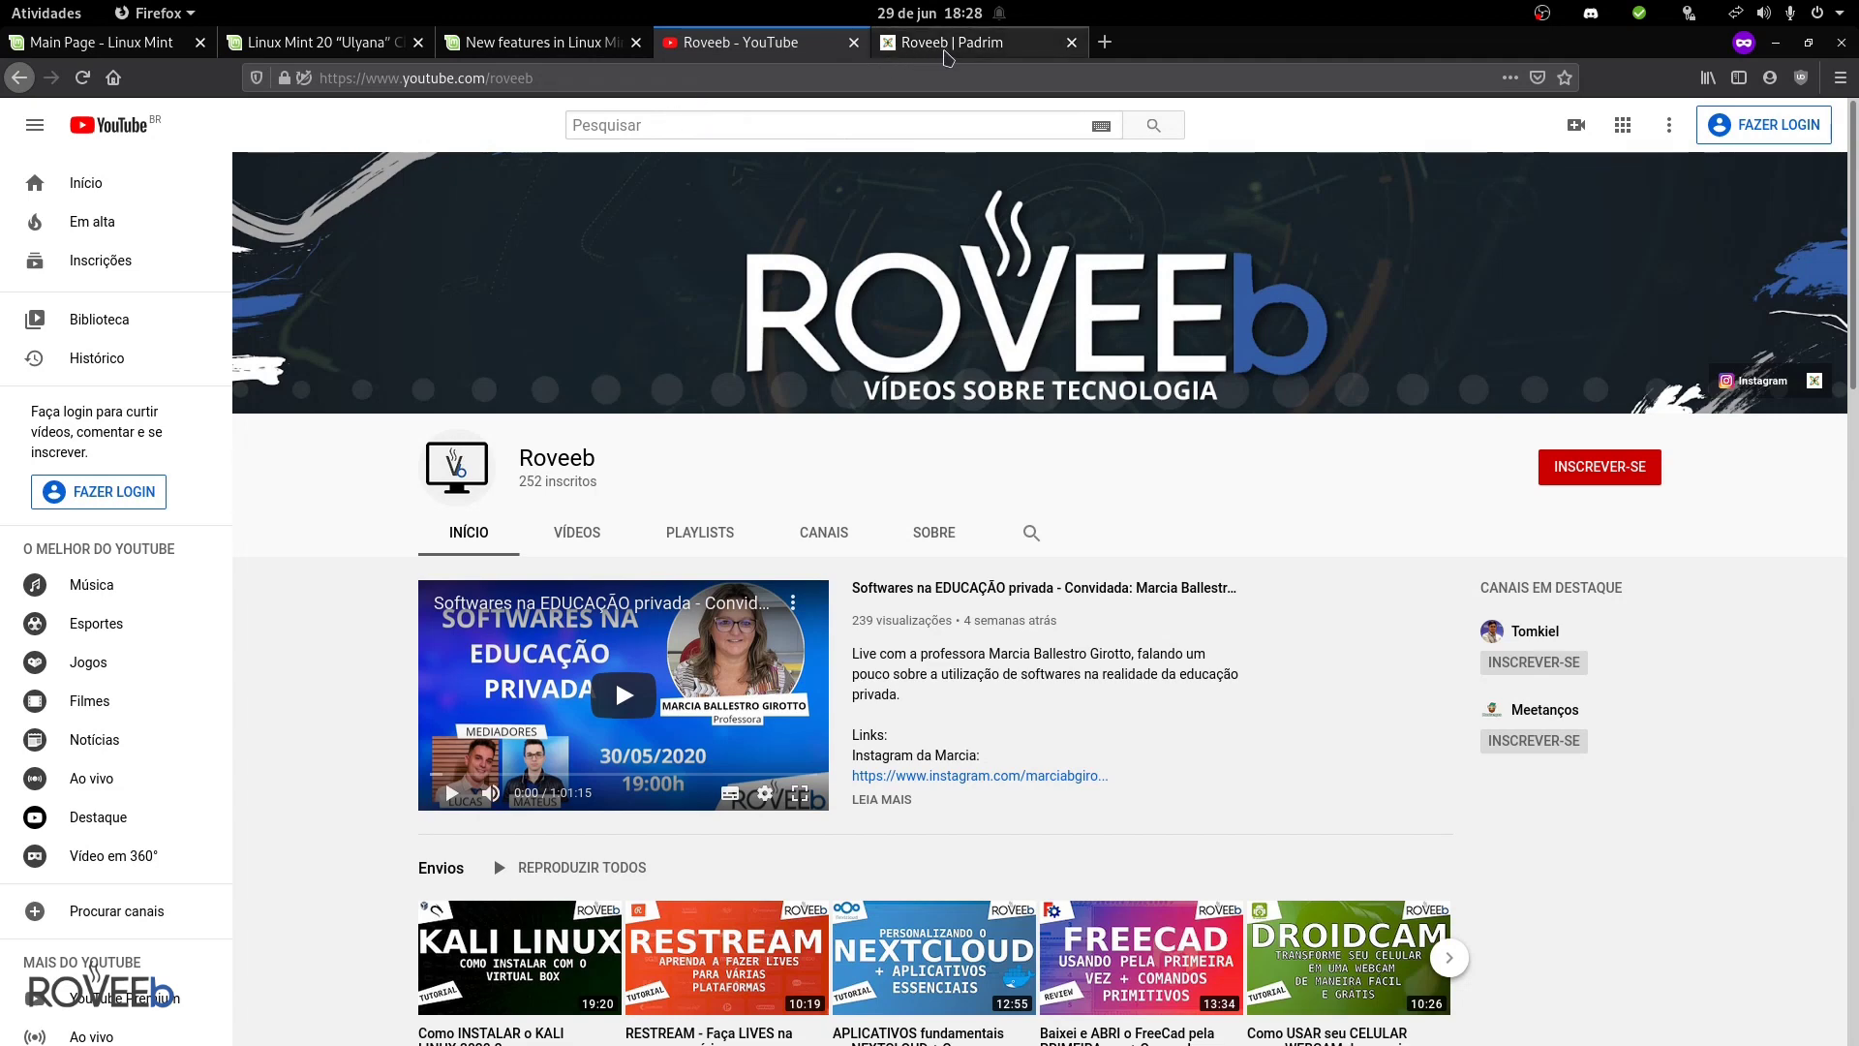
{"action": "left_click", "coordinate": [946, 56]}
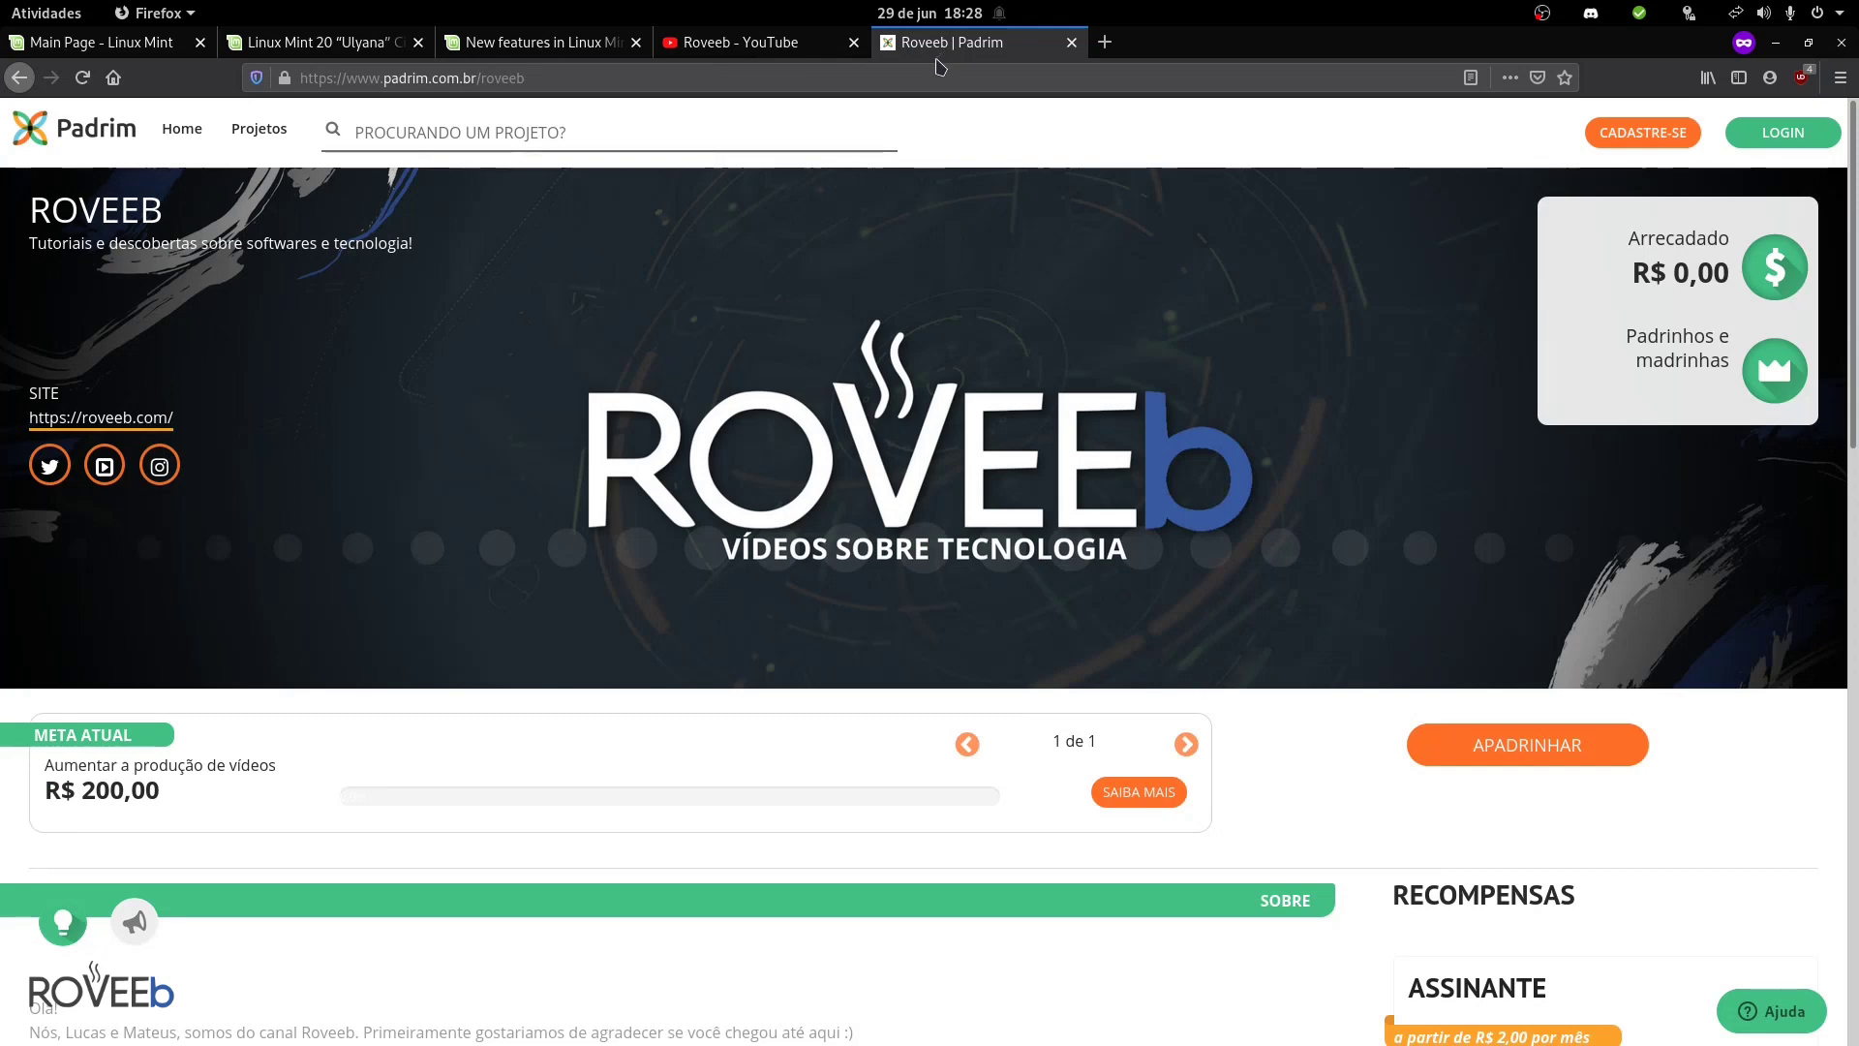
{"action": "scroll", "coordinate": [892, 197], "scroll_direction": "down", "scroll_amount": 1}
{"action": "scroll", "coordinate": [959, 207], "scroll_direction": "down", "scroll_amount": 5}
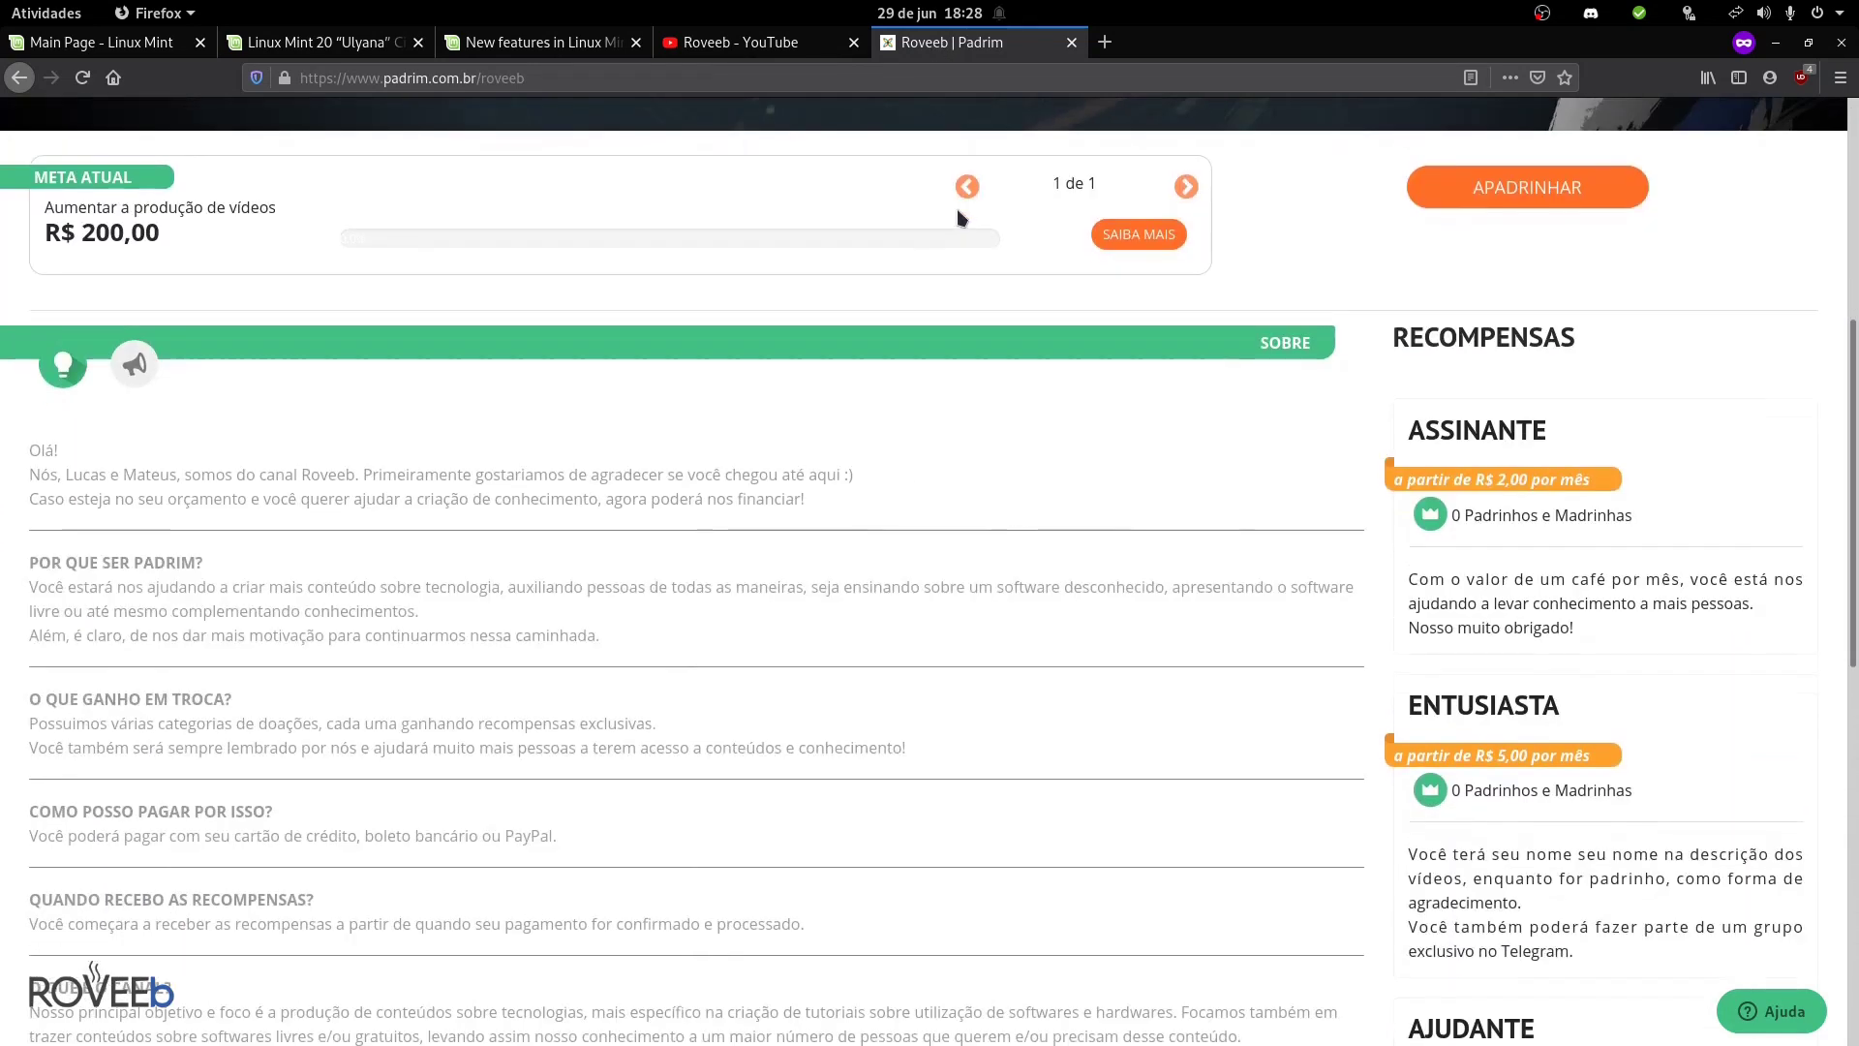
{"action": "scroll", "coordinate": [1021, 242], "scroll_direction": "up", "scroll_amount": 6}
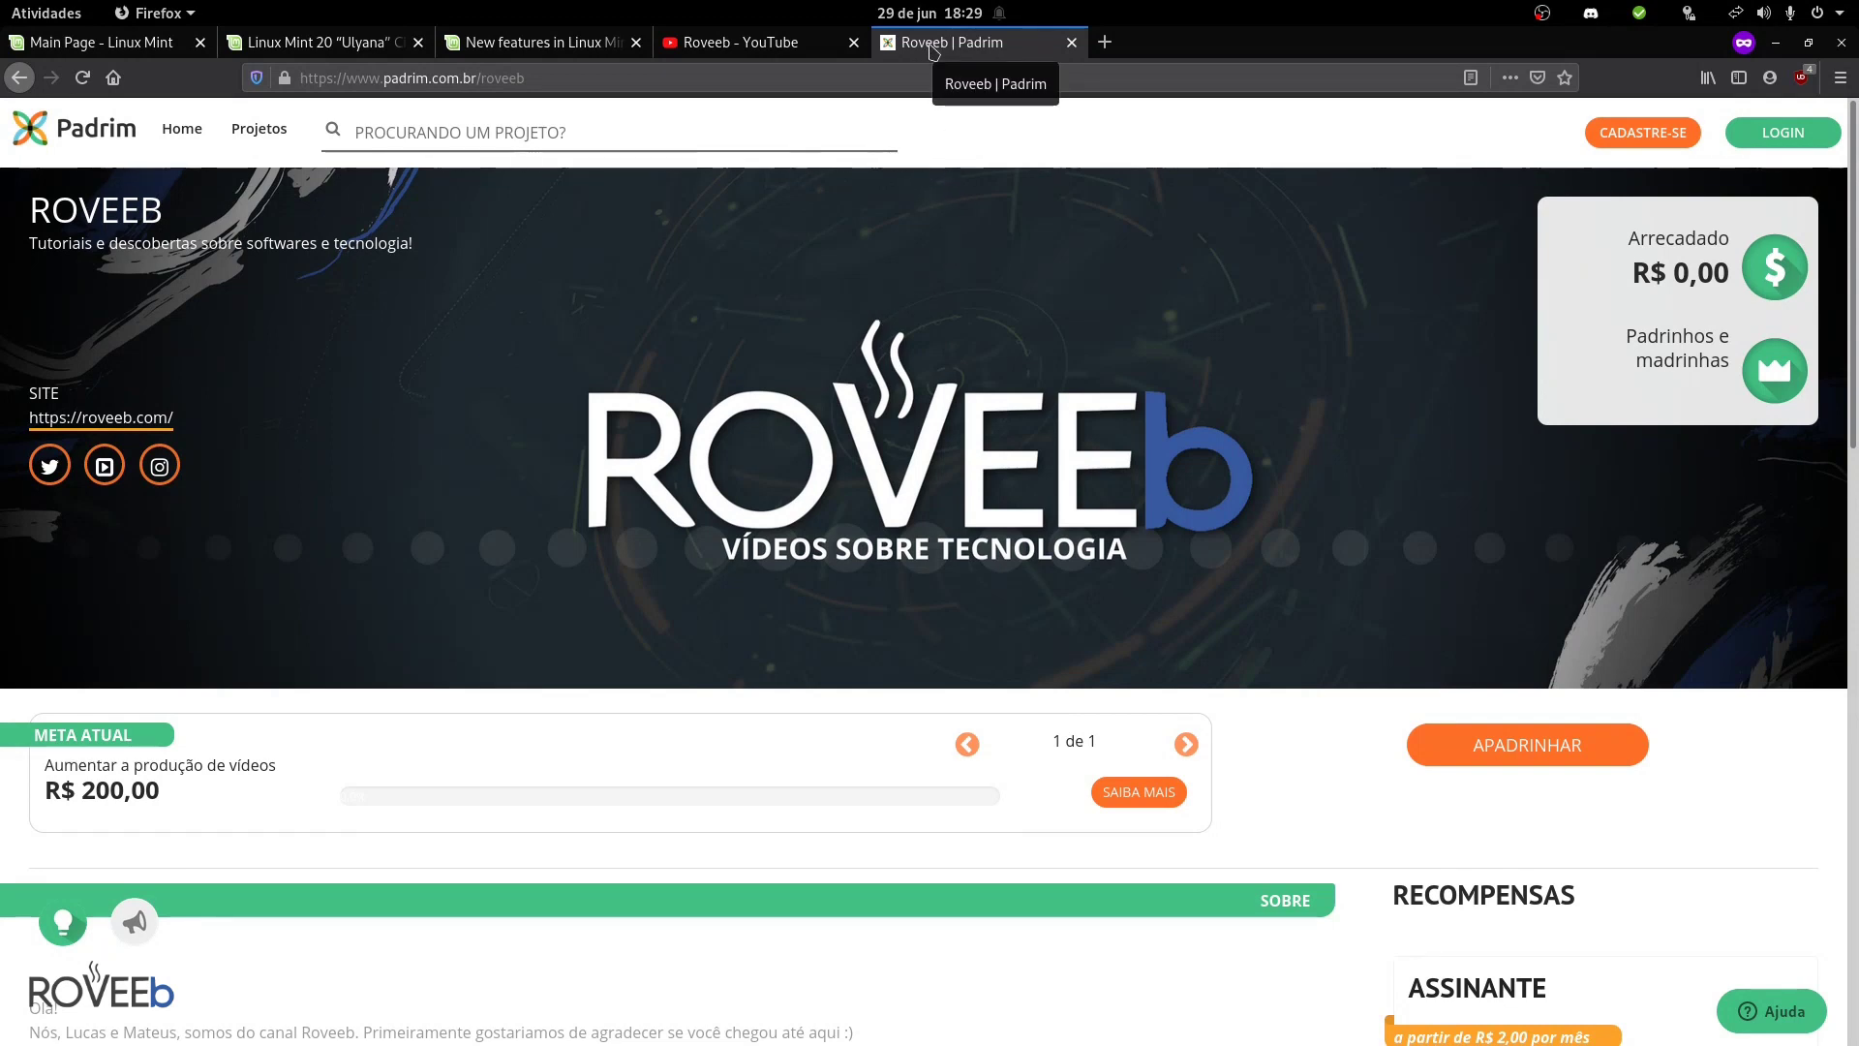
{"action": "scroll", "coordinate": [332, 364], "scroll_direction": "down", "scroll_amount": 4}
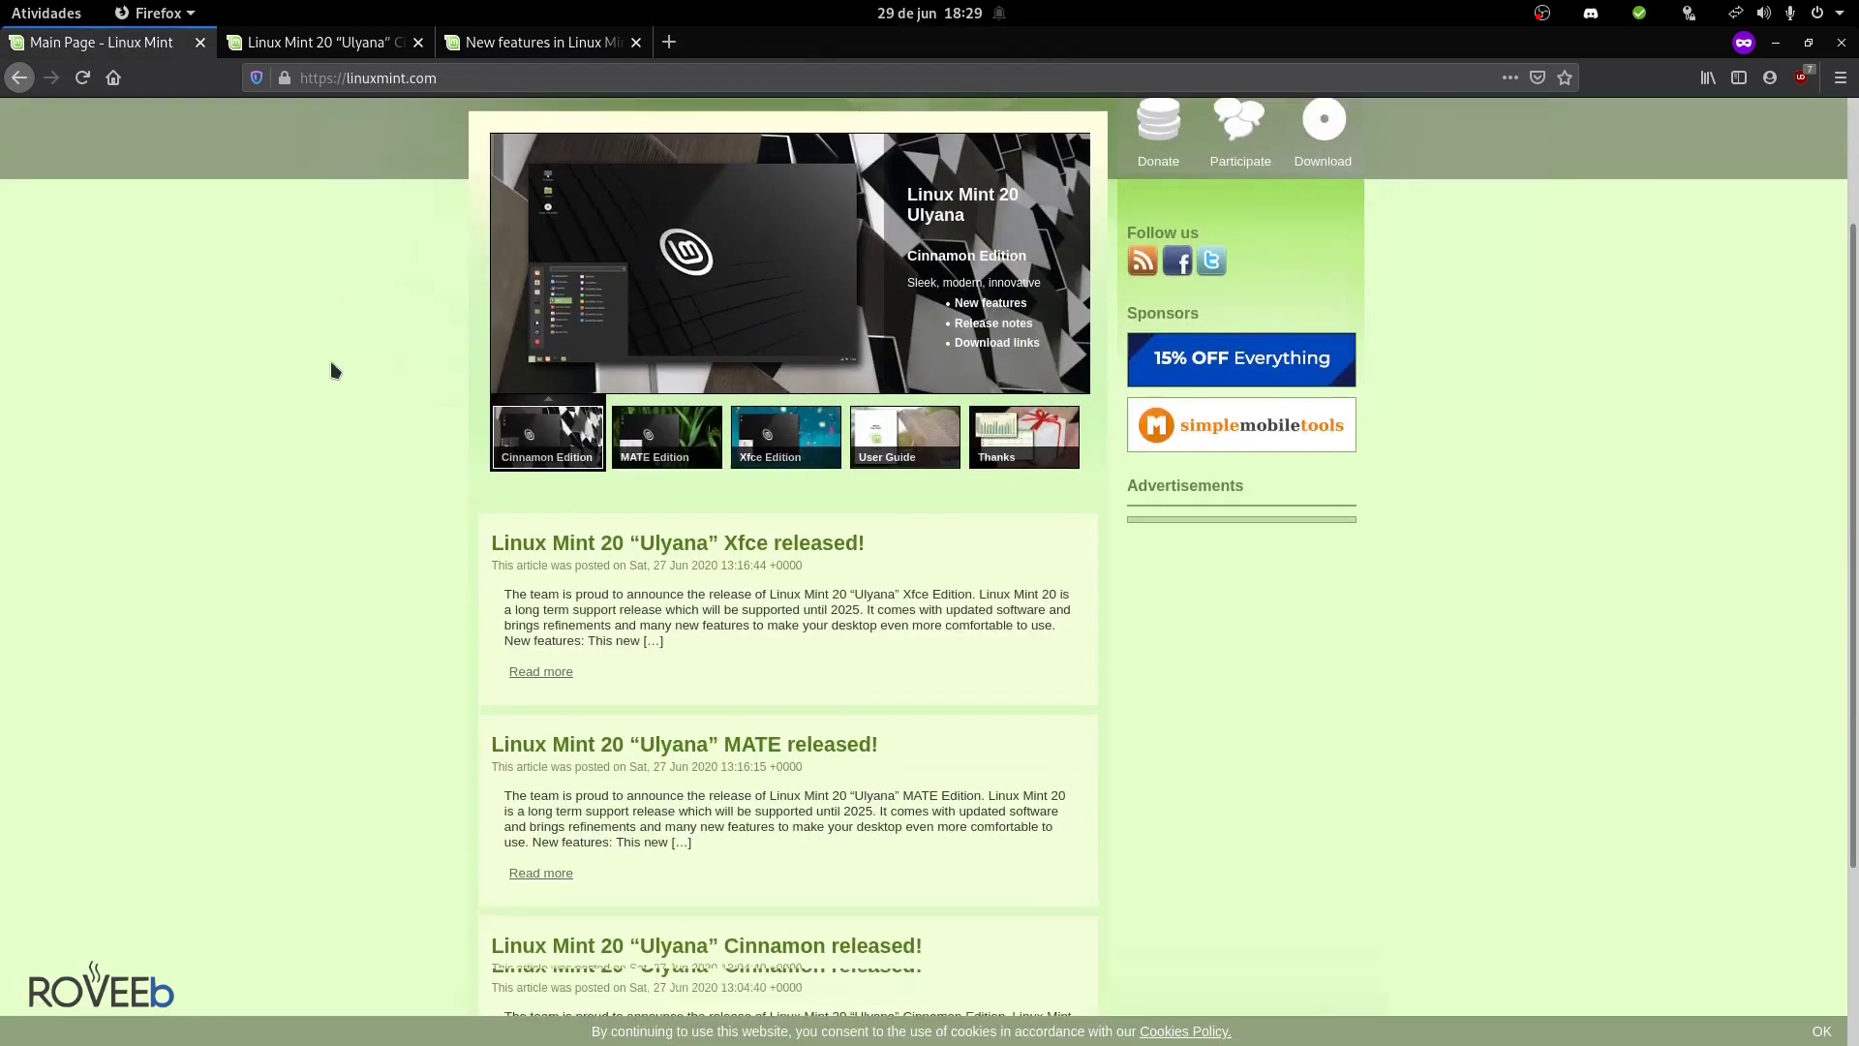
{"action": "scroll", "coordinate": [332, 364], "scroll_direction": "up", "scroll_amount": 4}
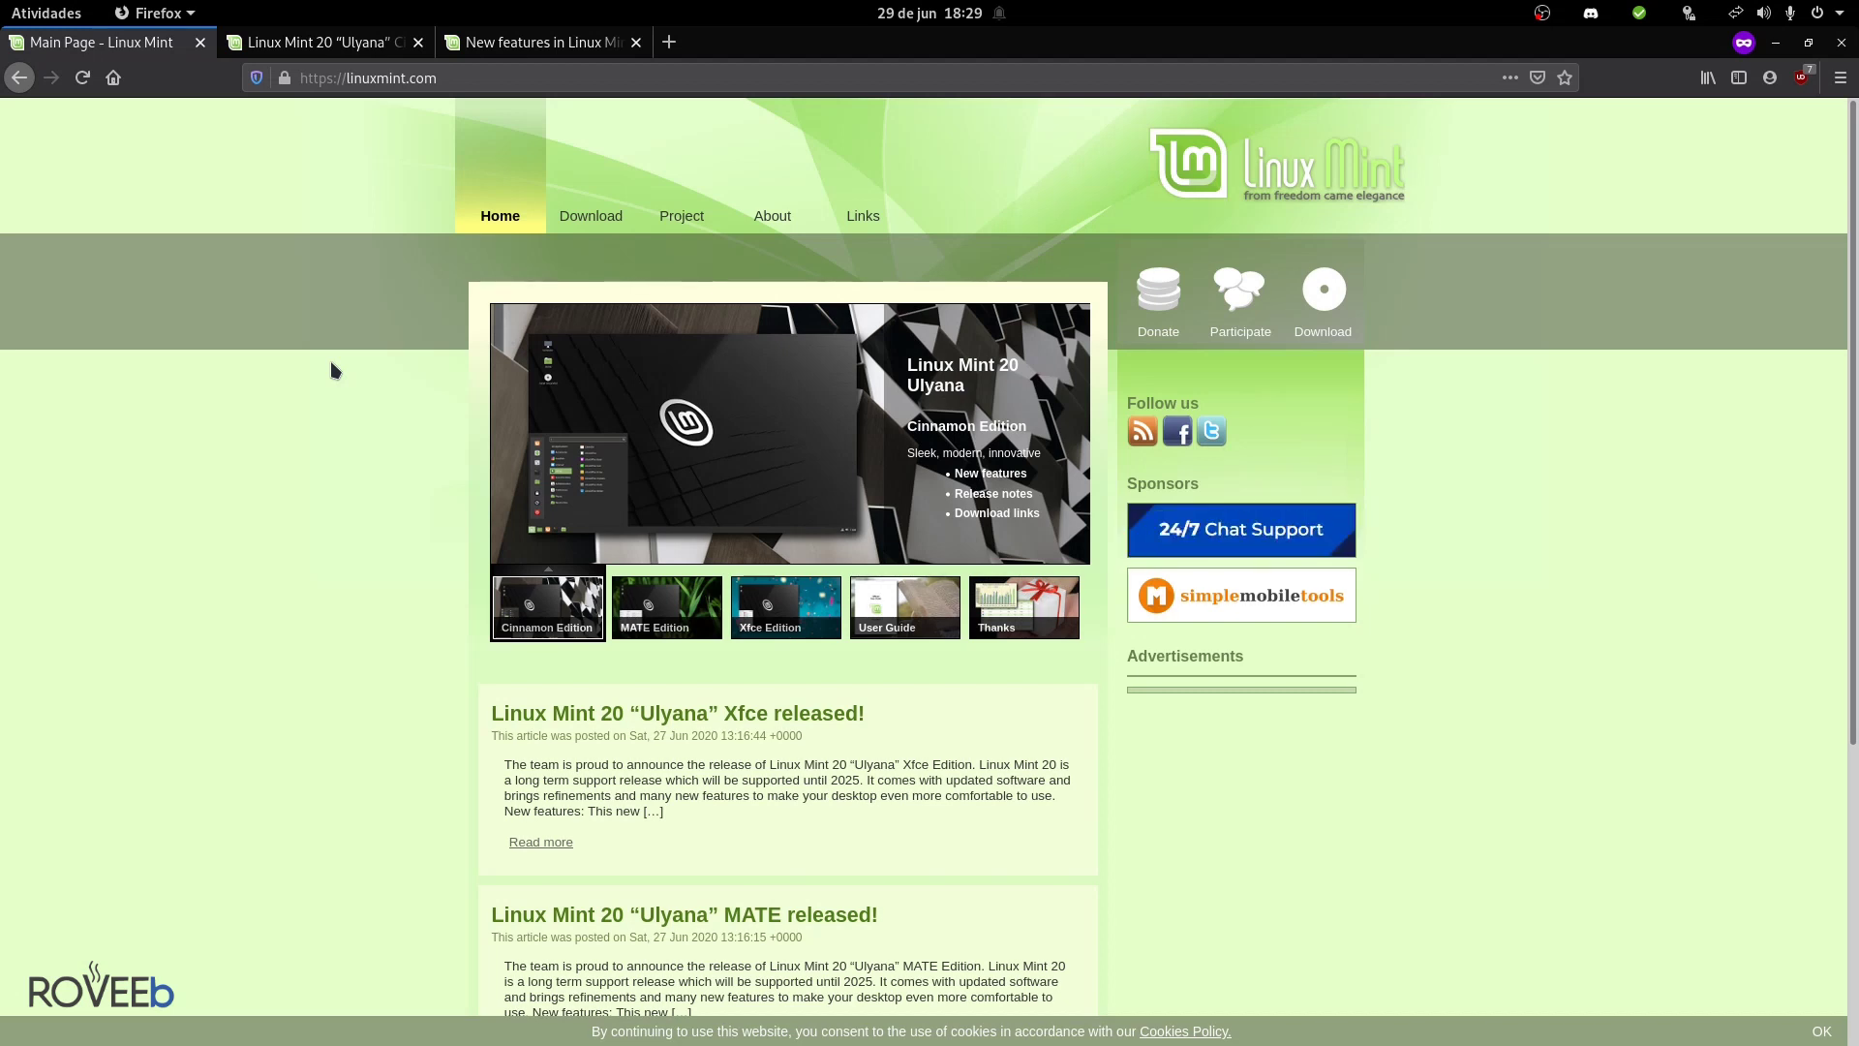
- Browse the edition thumbnails on linuxmint.com, then switch to the Linux Mint 20 blog post
{"action": "scroll", "coordinate": [331, 369], "scroll_direction": "down", "scroll_amount": 3}
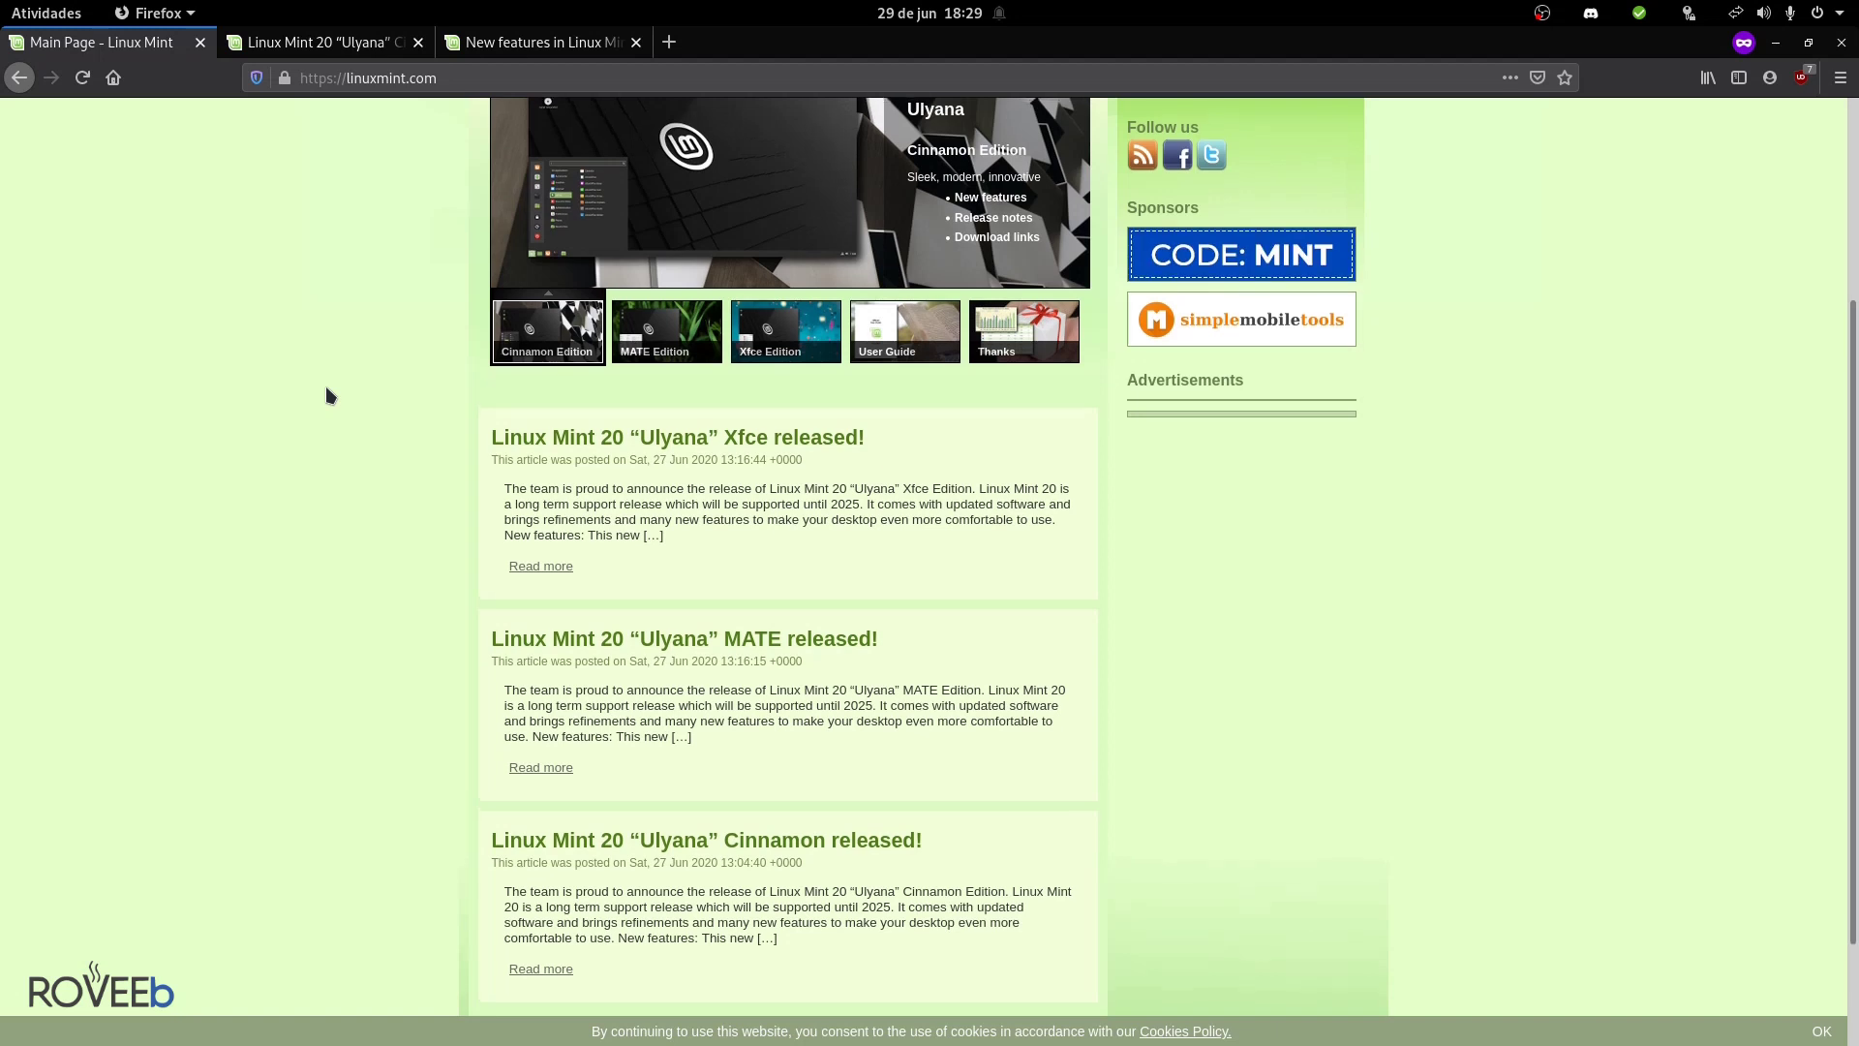
{"action": "scroll", "coordinate": [354, 432], "scroll_direction": "up", "scroll_amount": 2}
{"action": "scroll", "coordinate": [355, 431], "scroll_direction": "up", "scroll_amount": 1}
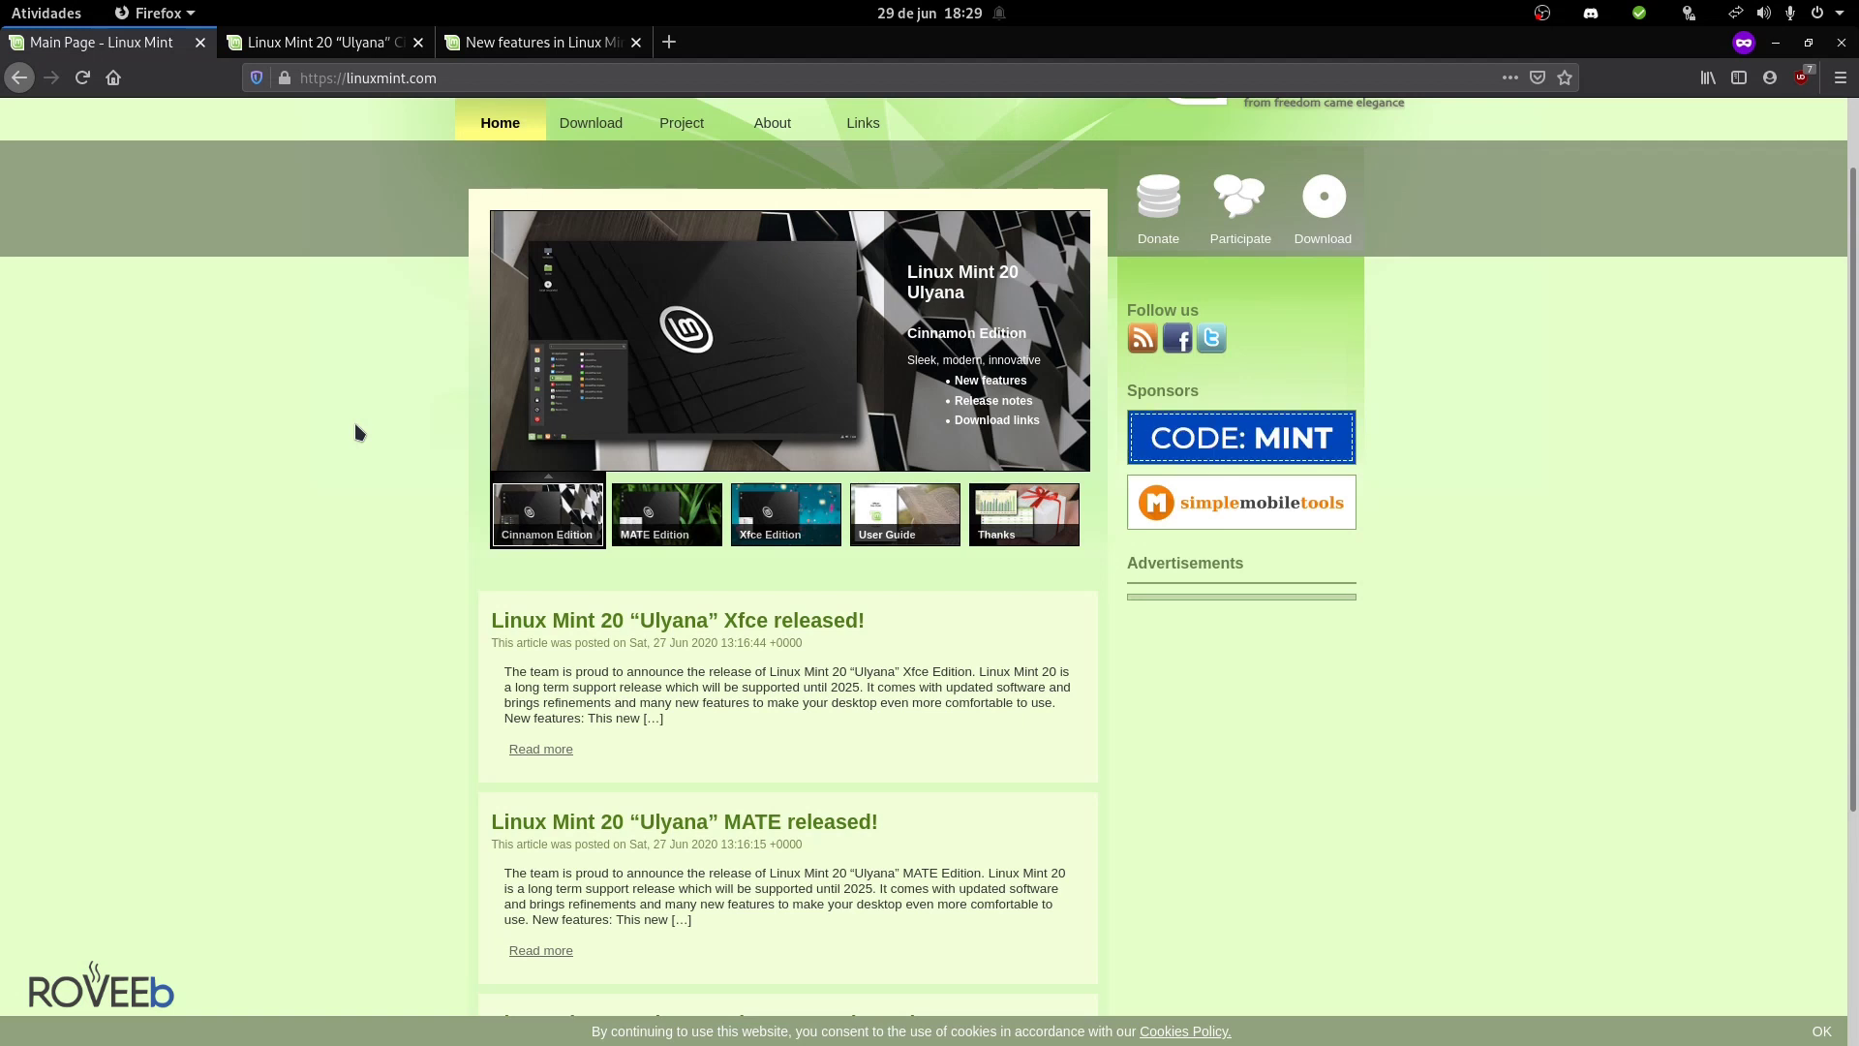
{"action": "mouse_move", "coordinate": [672, 515]}
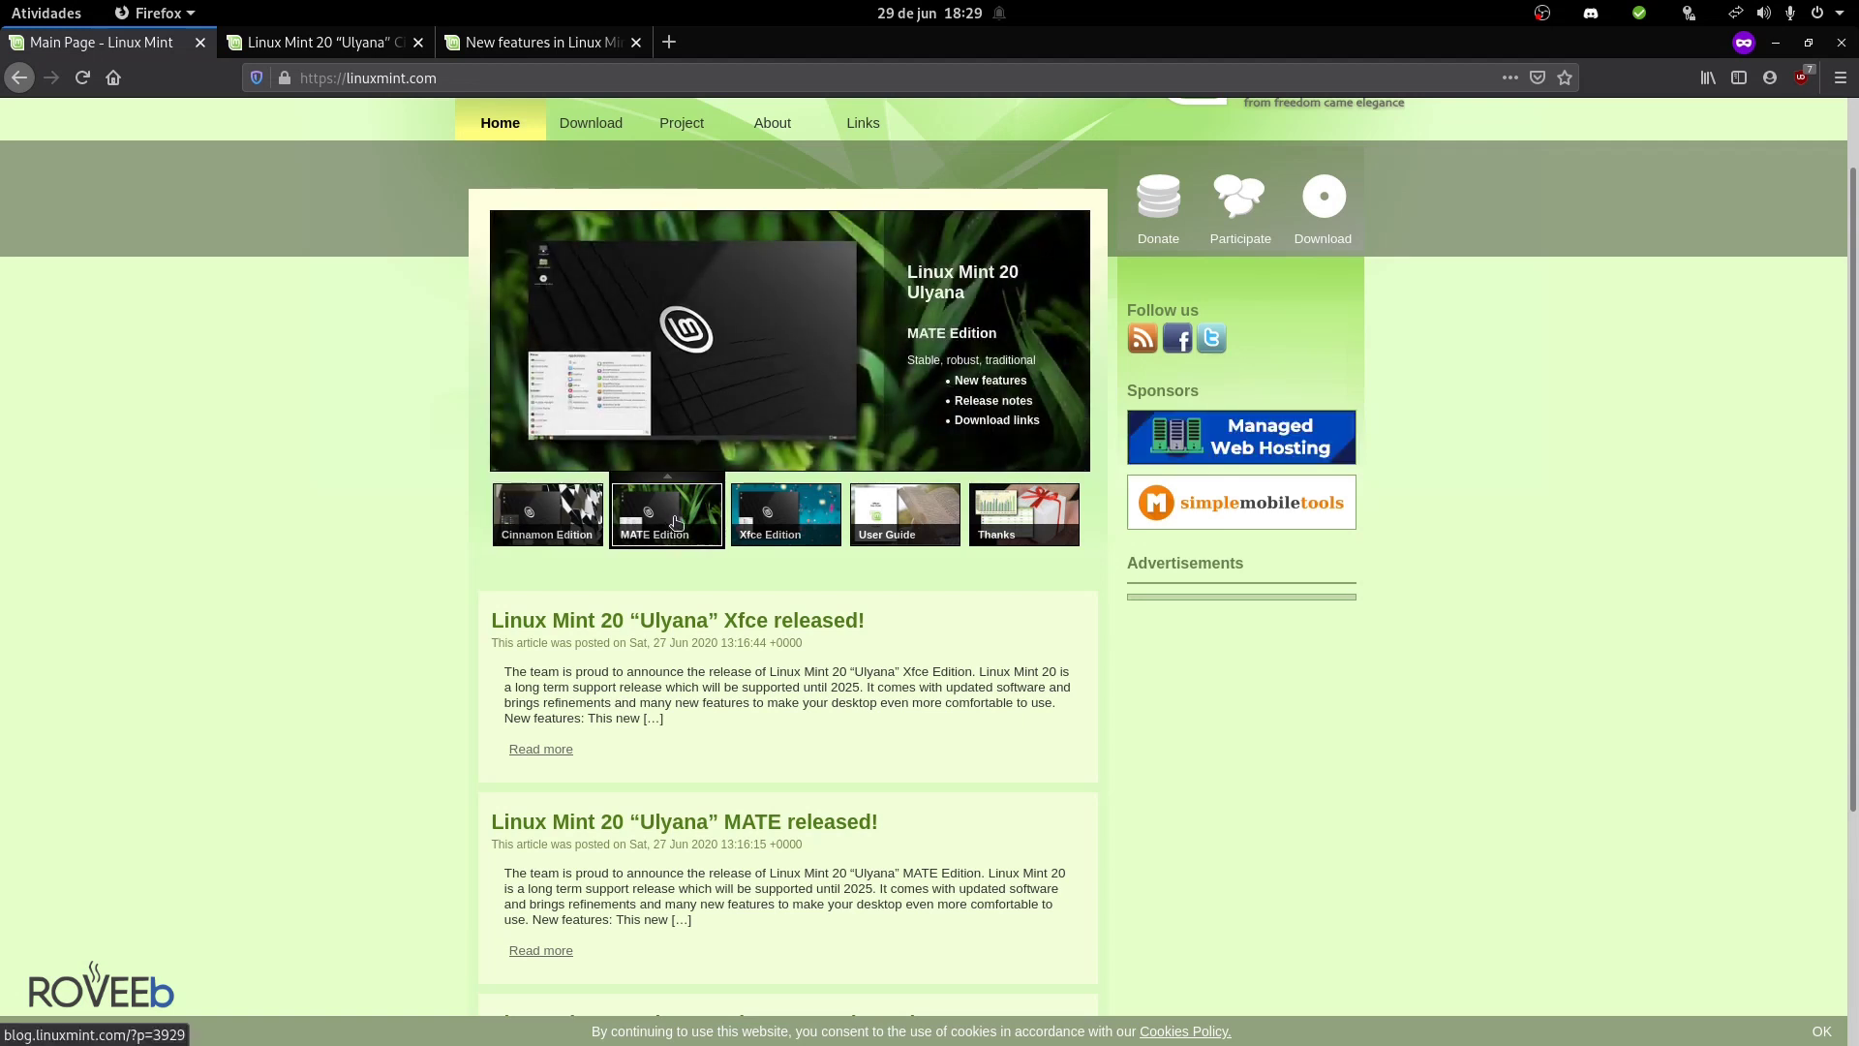
{"action": "mouse_move", "coordinate": [809, 518]}
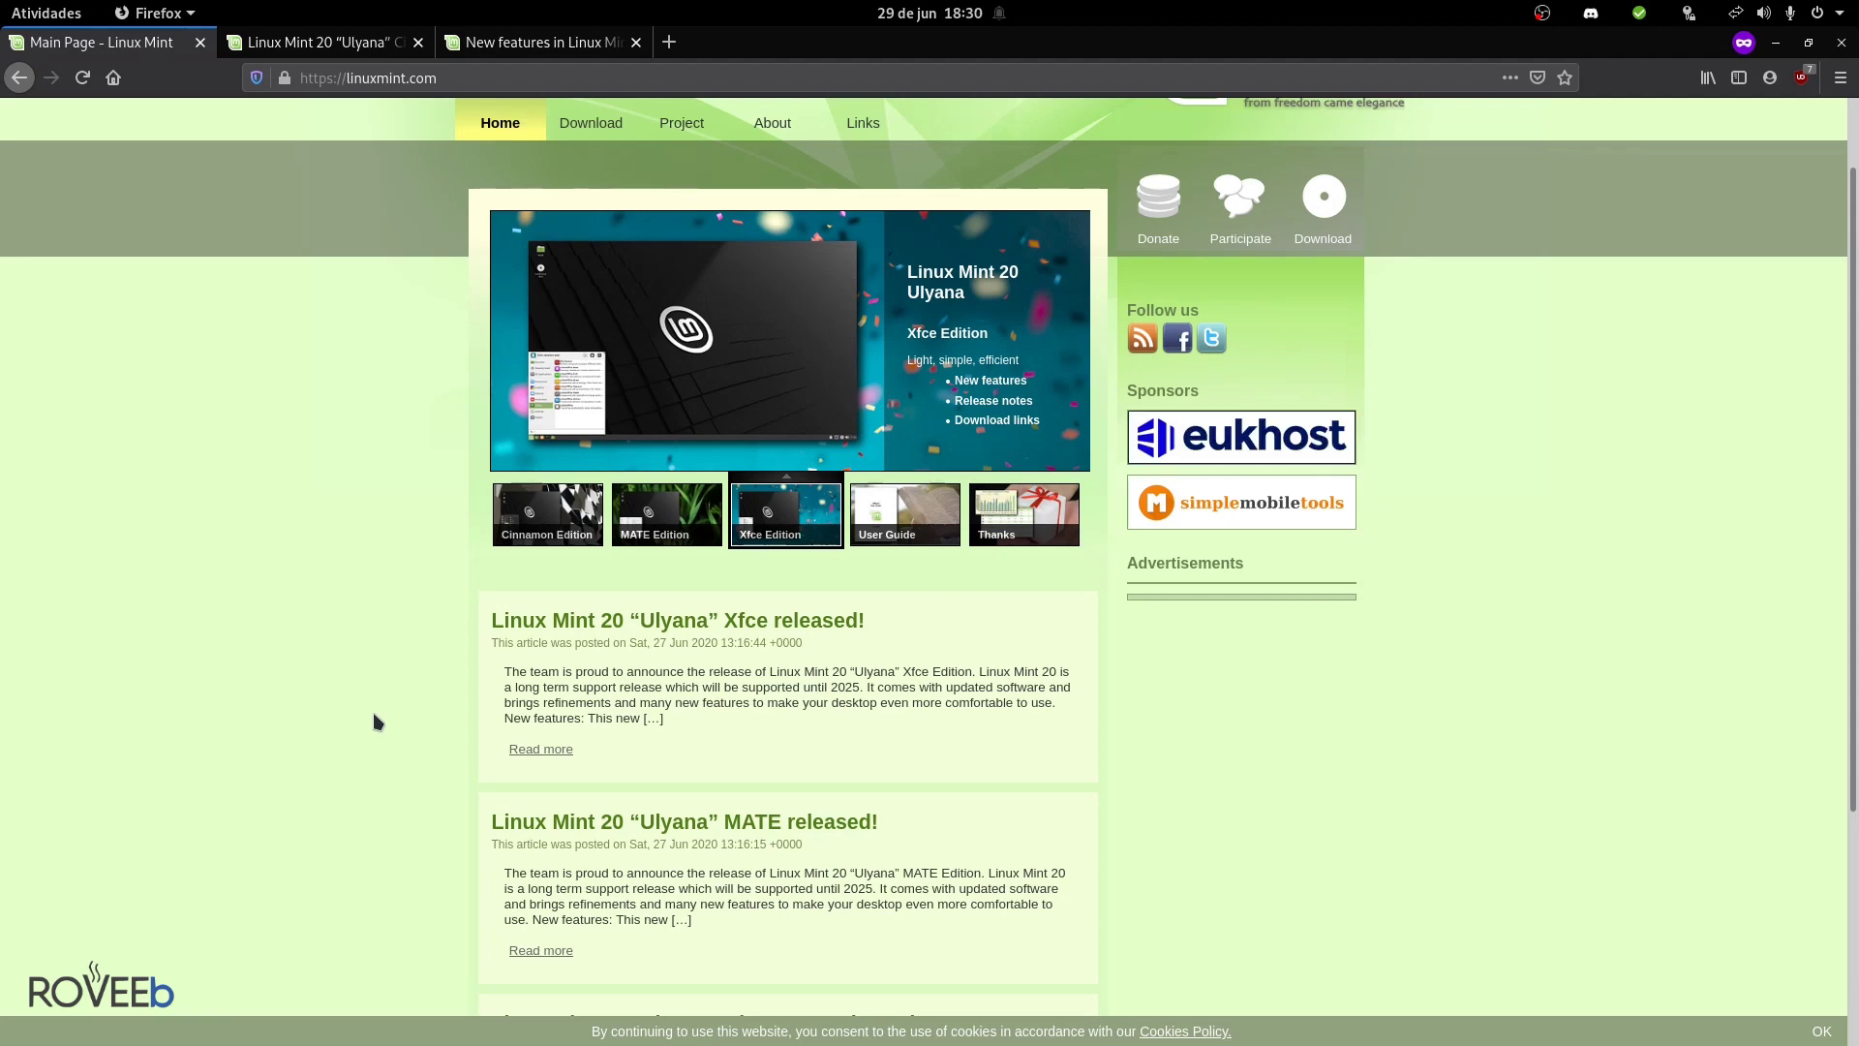
{"action": "key", "text": "ctrl+Tab"}
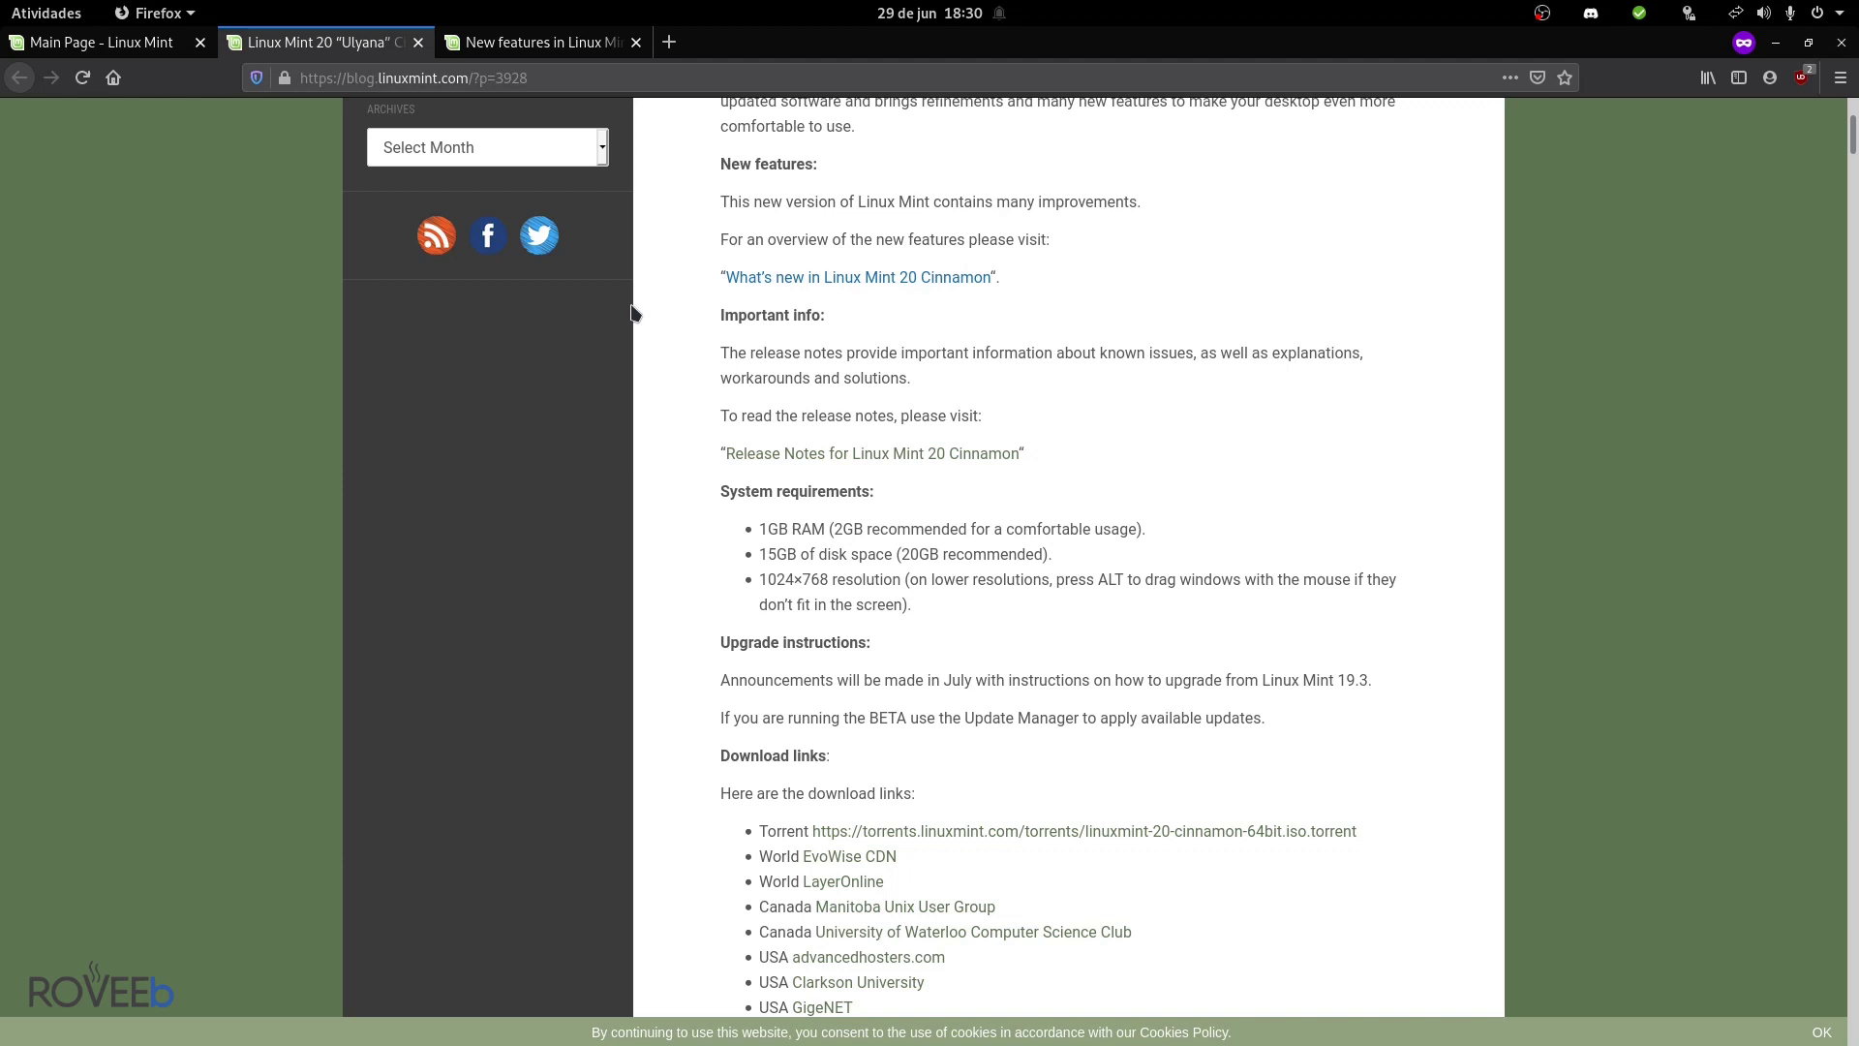
- Open the Linux Mint 20 new-features page and read down to the NVIDIA Optimus section
{"action": "key", "text": "ctrl+Tab"}
{"action": "scroll", "coordinate": [513, 464], "scroll_direction": "down", "scroll_amount": 6}
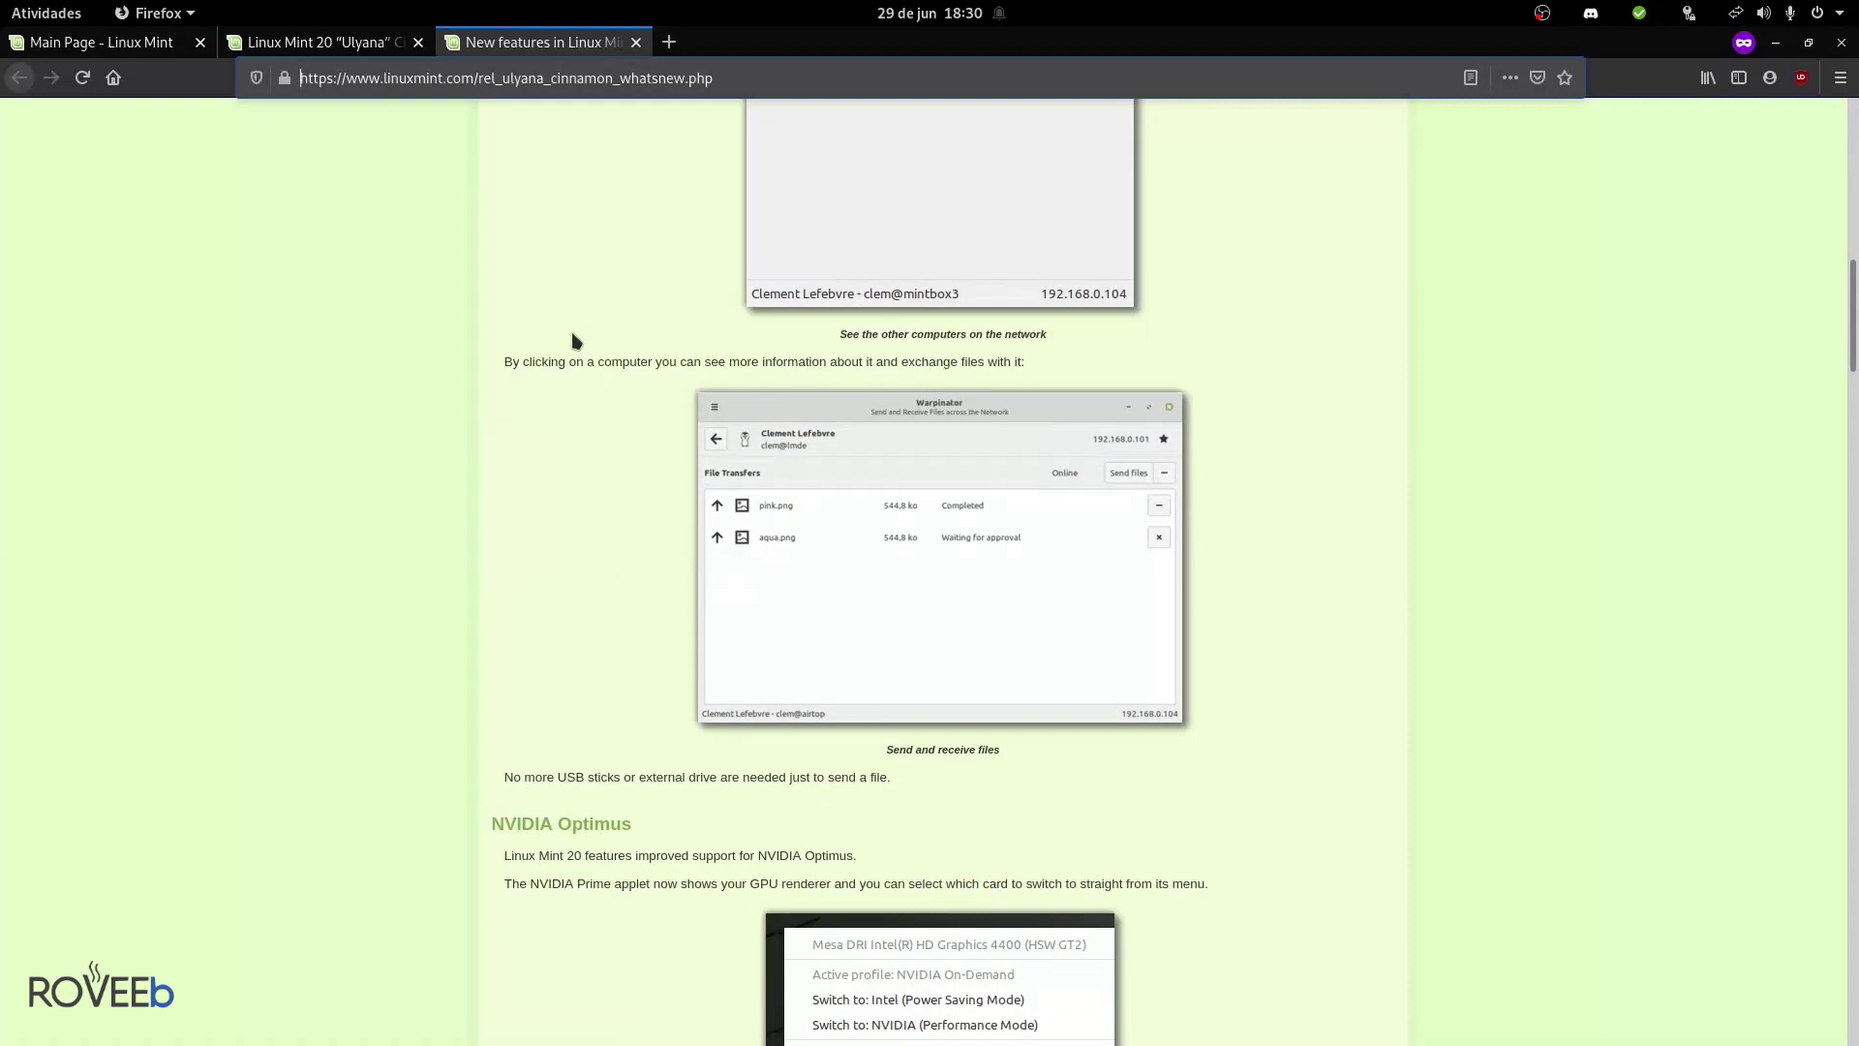
{"action": "scroll", "coordinate": [571, 331], "scroll_direction": "down", "scroll_amount": 5}
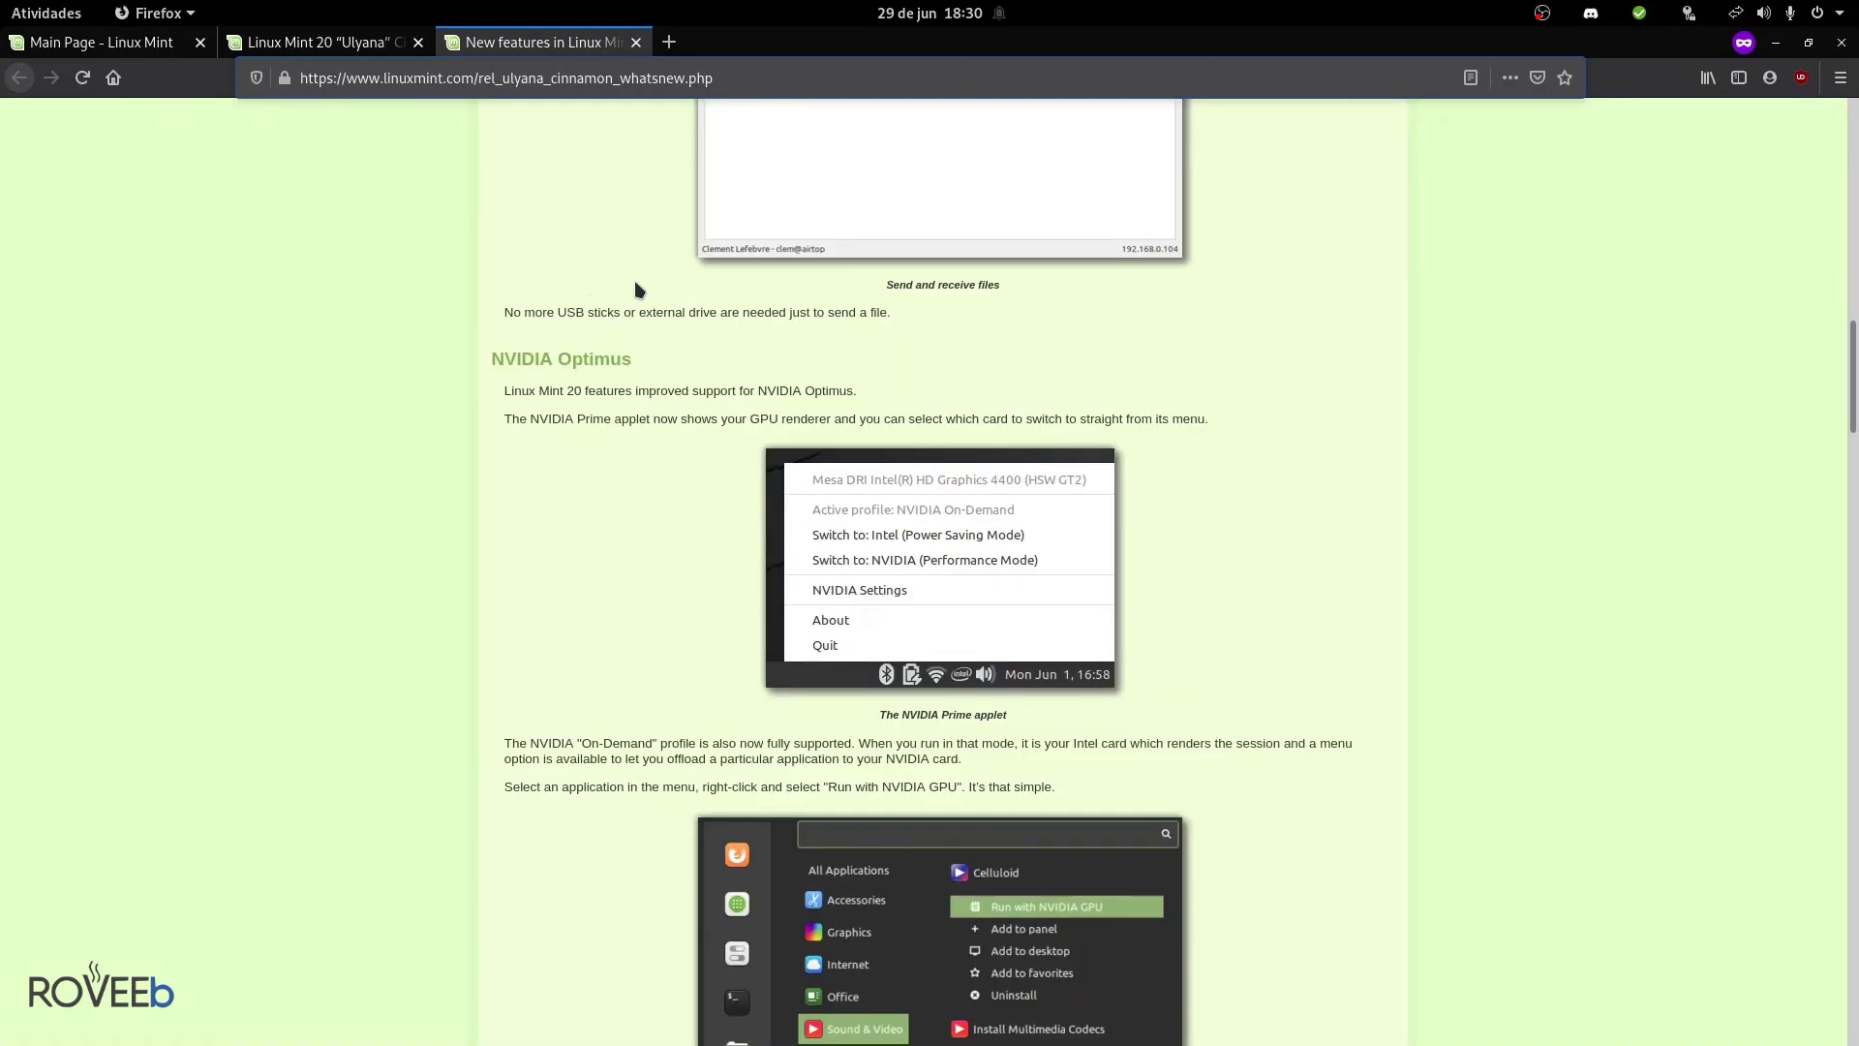
{"action": "left_click_drag", "start_coordinate": [491, 359], "coordinate": [643, 376]}
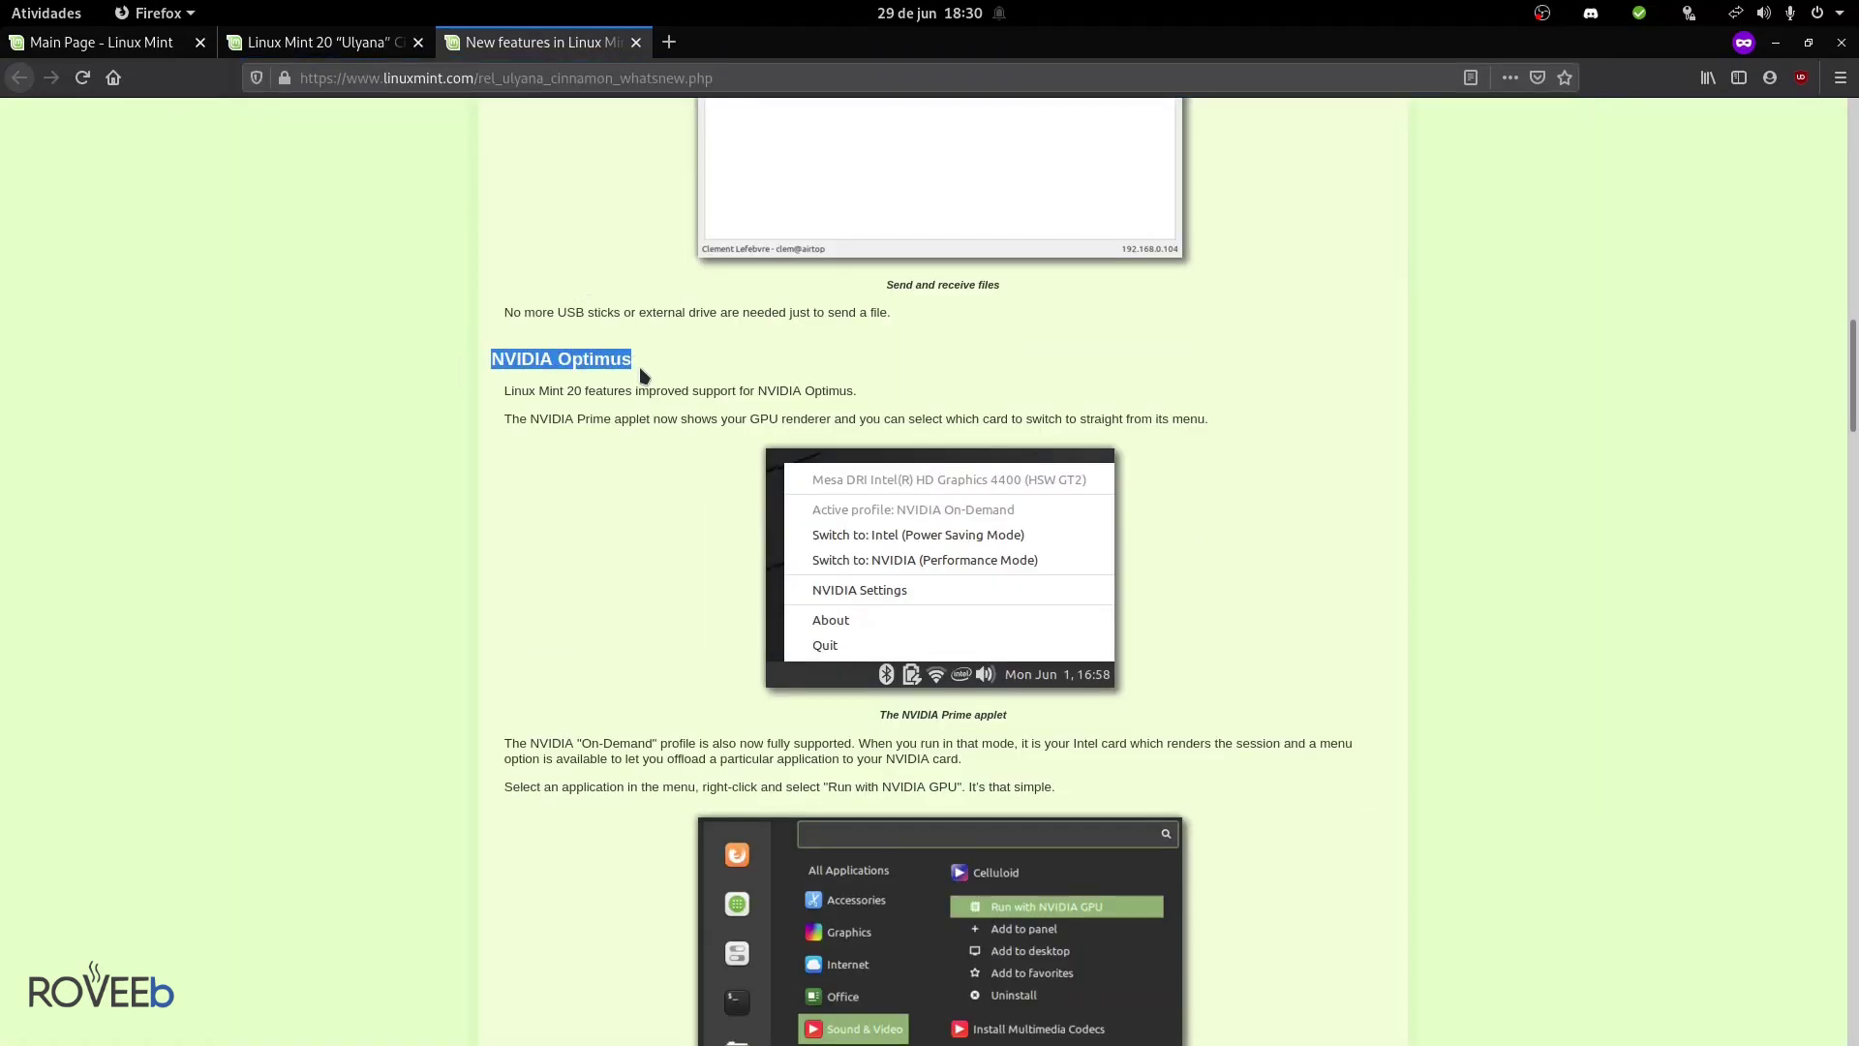
{"action": "left_click", "coordinate": [643, 366]}
{"action": "scroll", "coordinate": [620, 387], "scroll_direction": "down", "scroll_amount": 10}
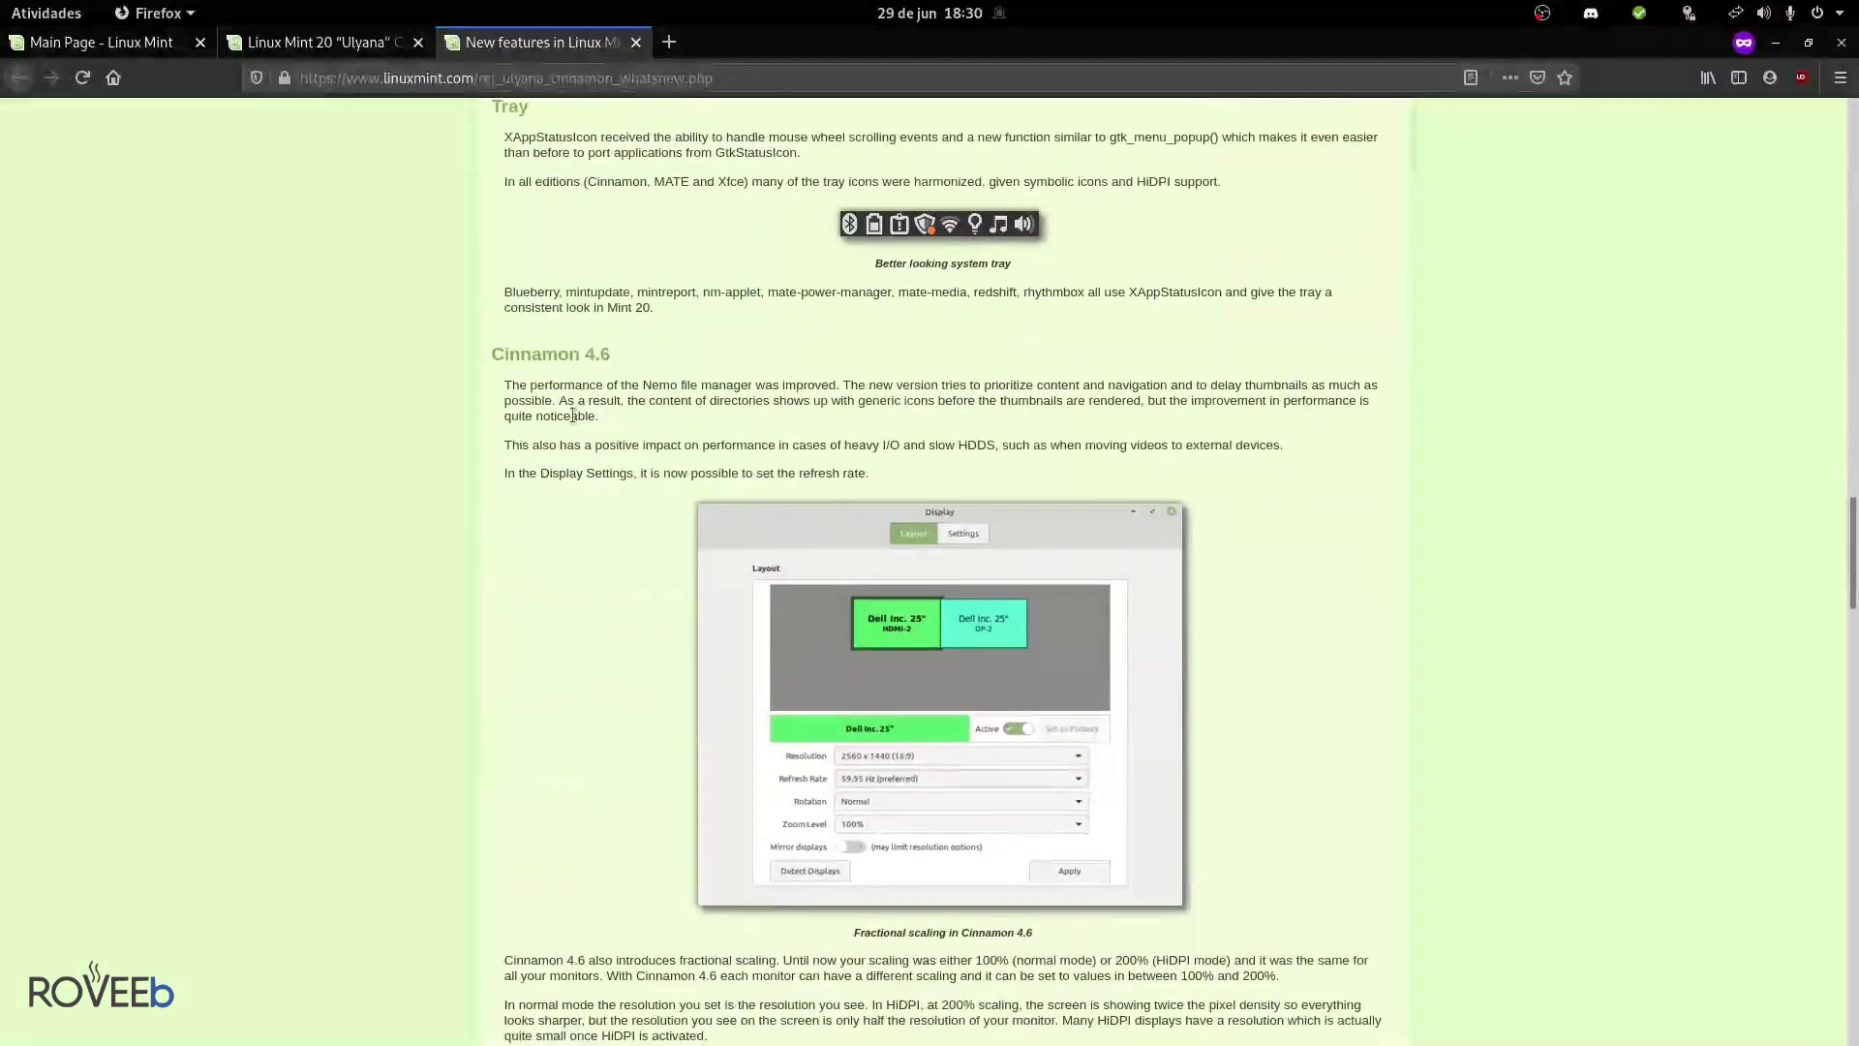
{"action": "scroll", "coordinate": [570, 417], "scroll_direction": "up", "scroll_amount": 3}
- Read further down to the yellow folders and welcome-screen color section
{"action": "scroll", "coordinate": [568, 418], "scroll_direction": "down", "scroll_amount": 2}
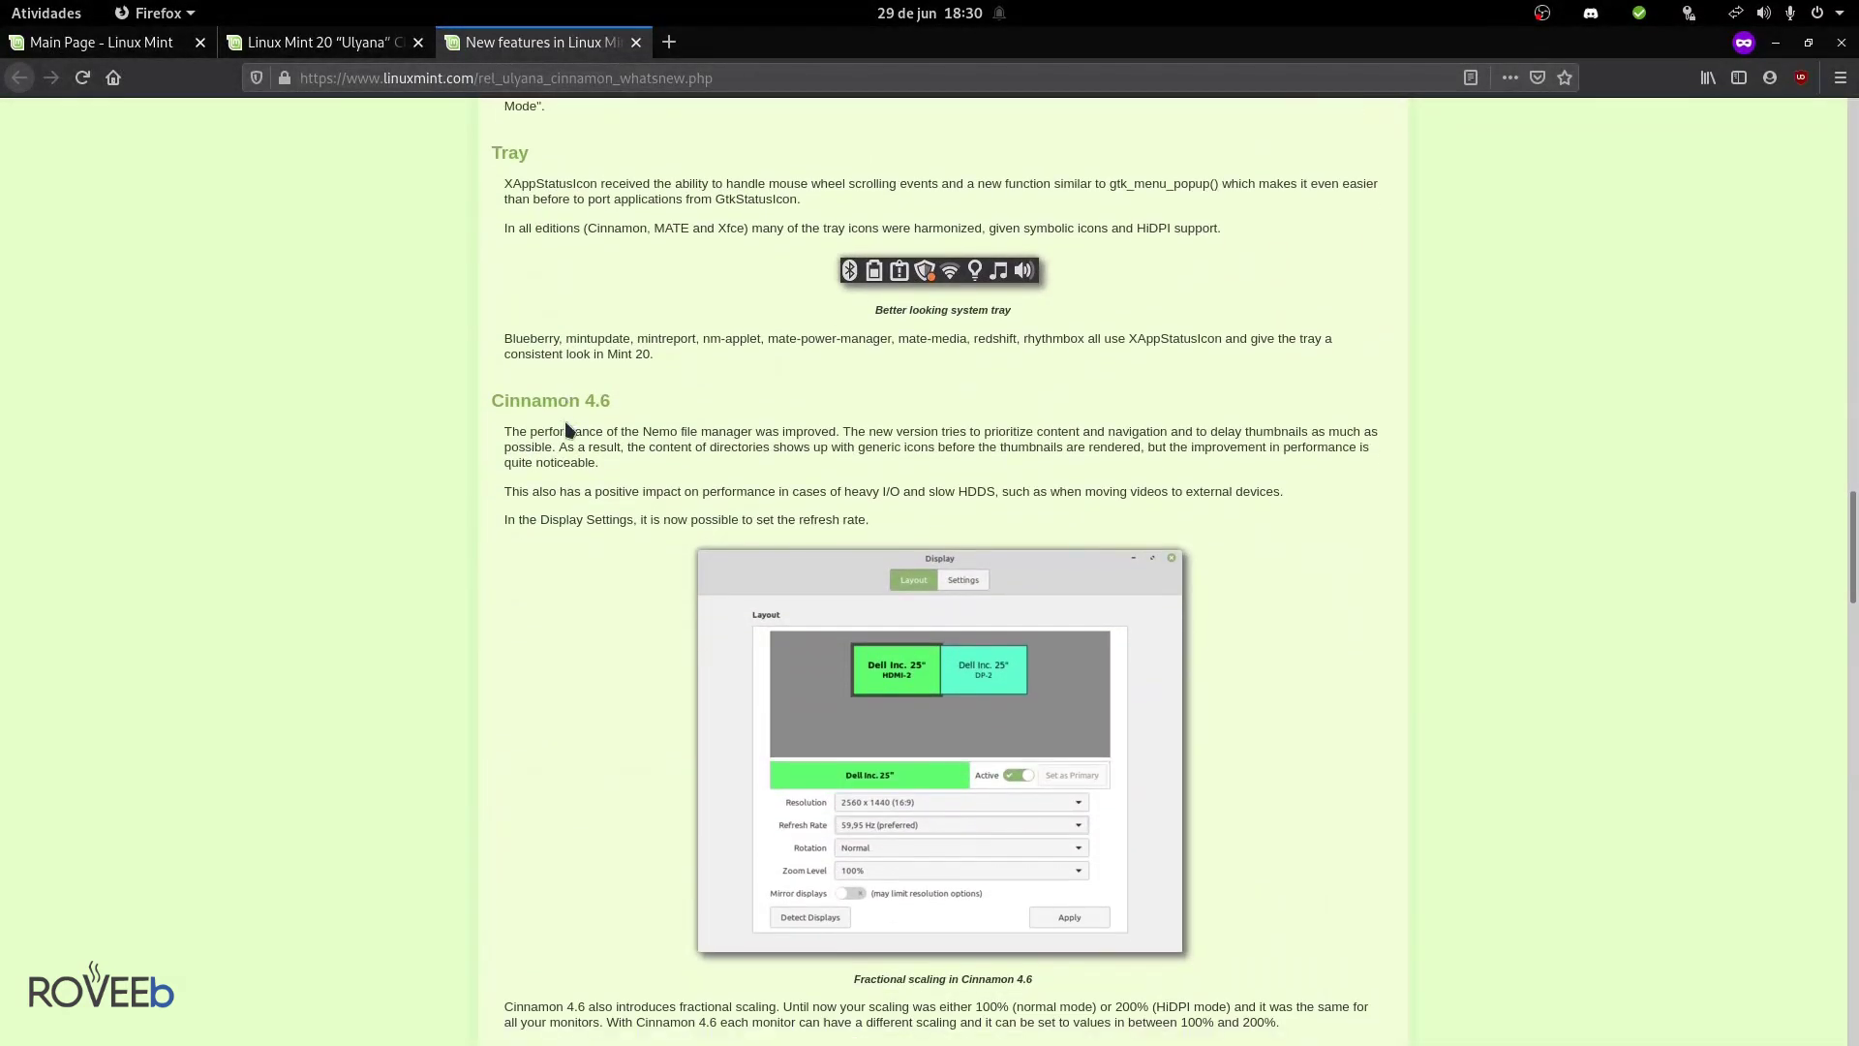
{"action": "scroll", "coordinate": [567, 430], "scroll_direction": "down", "scroll_amount": 10}
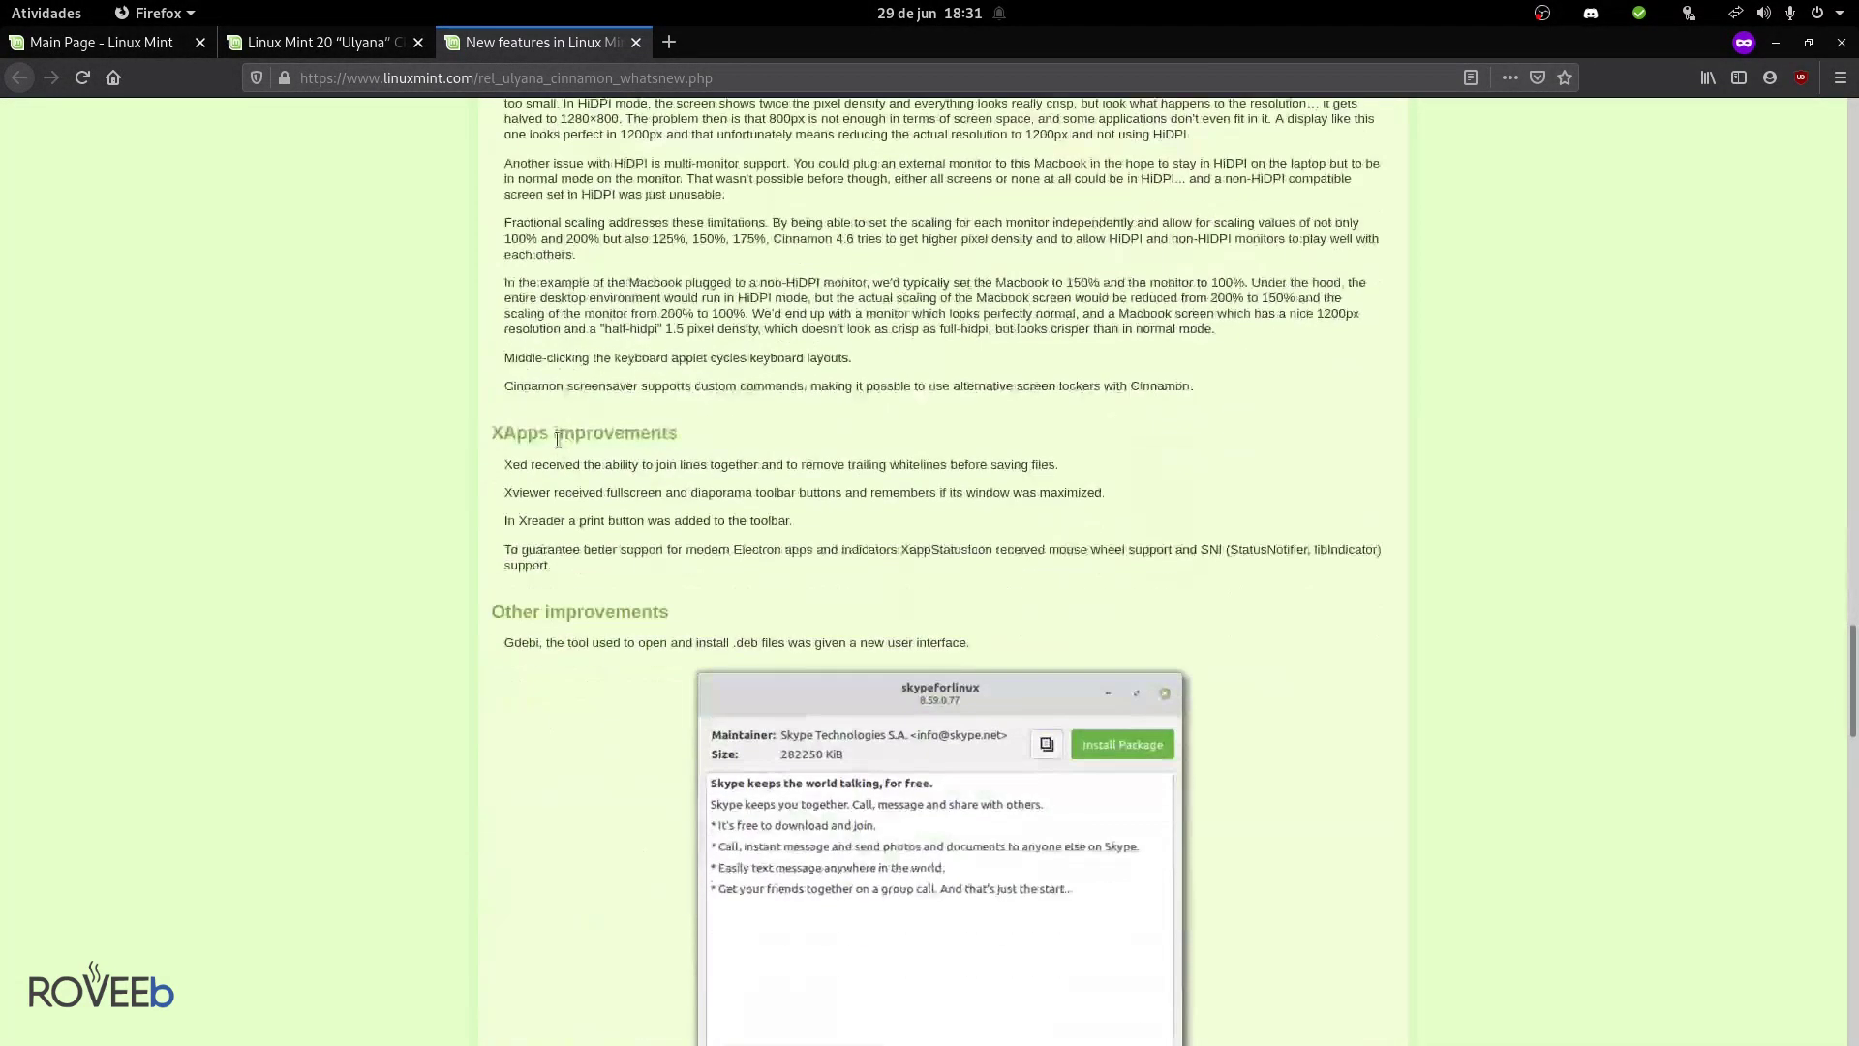
{"action": "scroll", "coordinate": [558, 439], "scroll_direction": "down", "scroll_amount": 11}
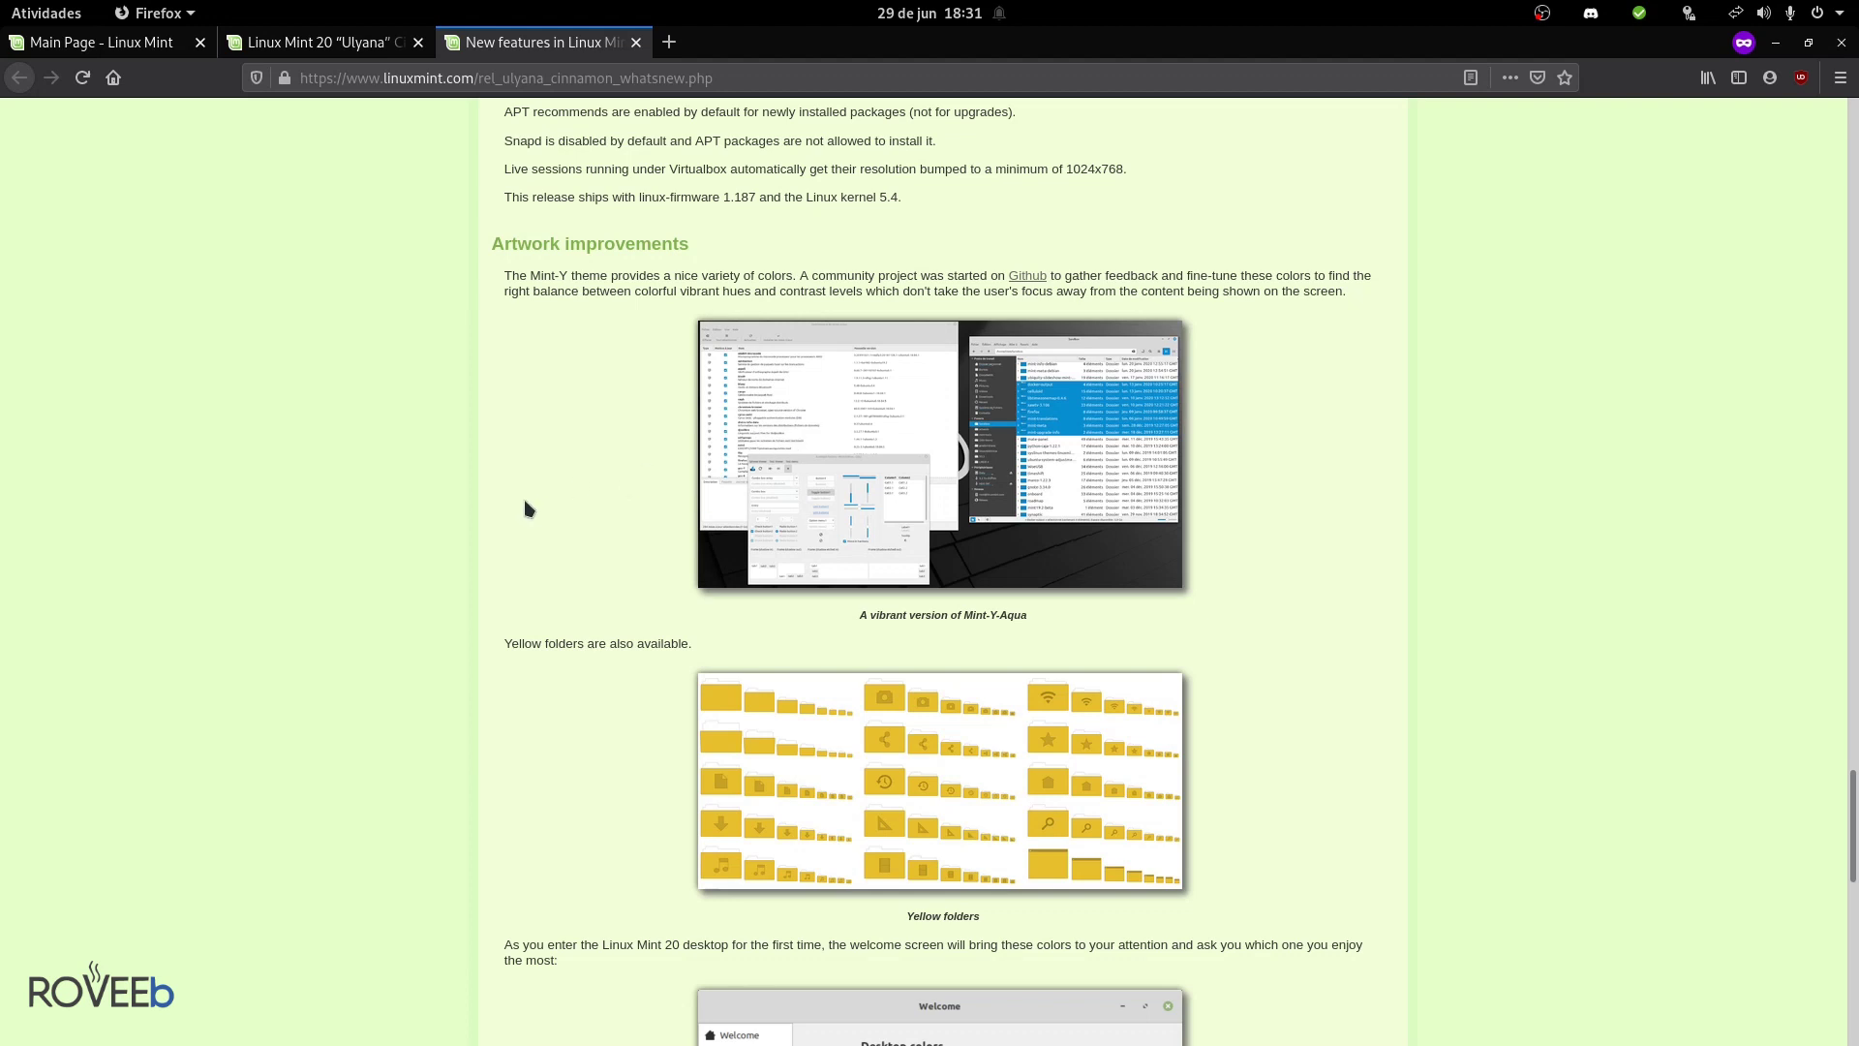
{"action": "scroll", "coordinate": [573, 519], "scroll_direction": "down", "scroll_amount": 1}
{"action": "scroll", "coordinate": [575, 520], "scroll_direction": "down", "scroll_amount": 3}
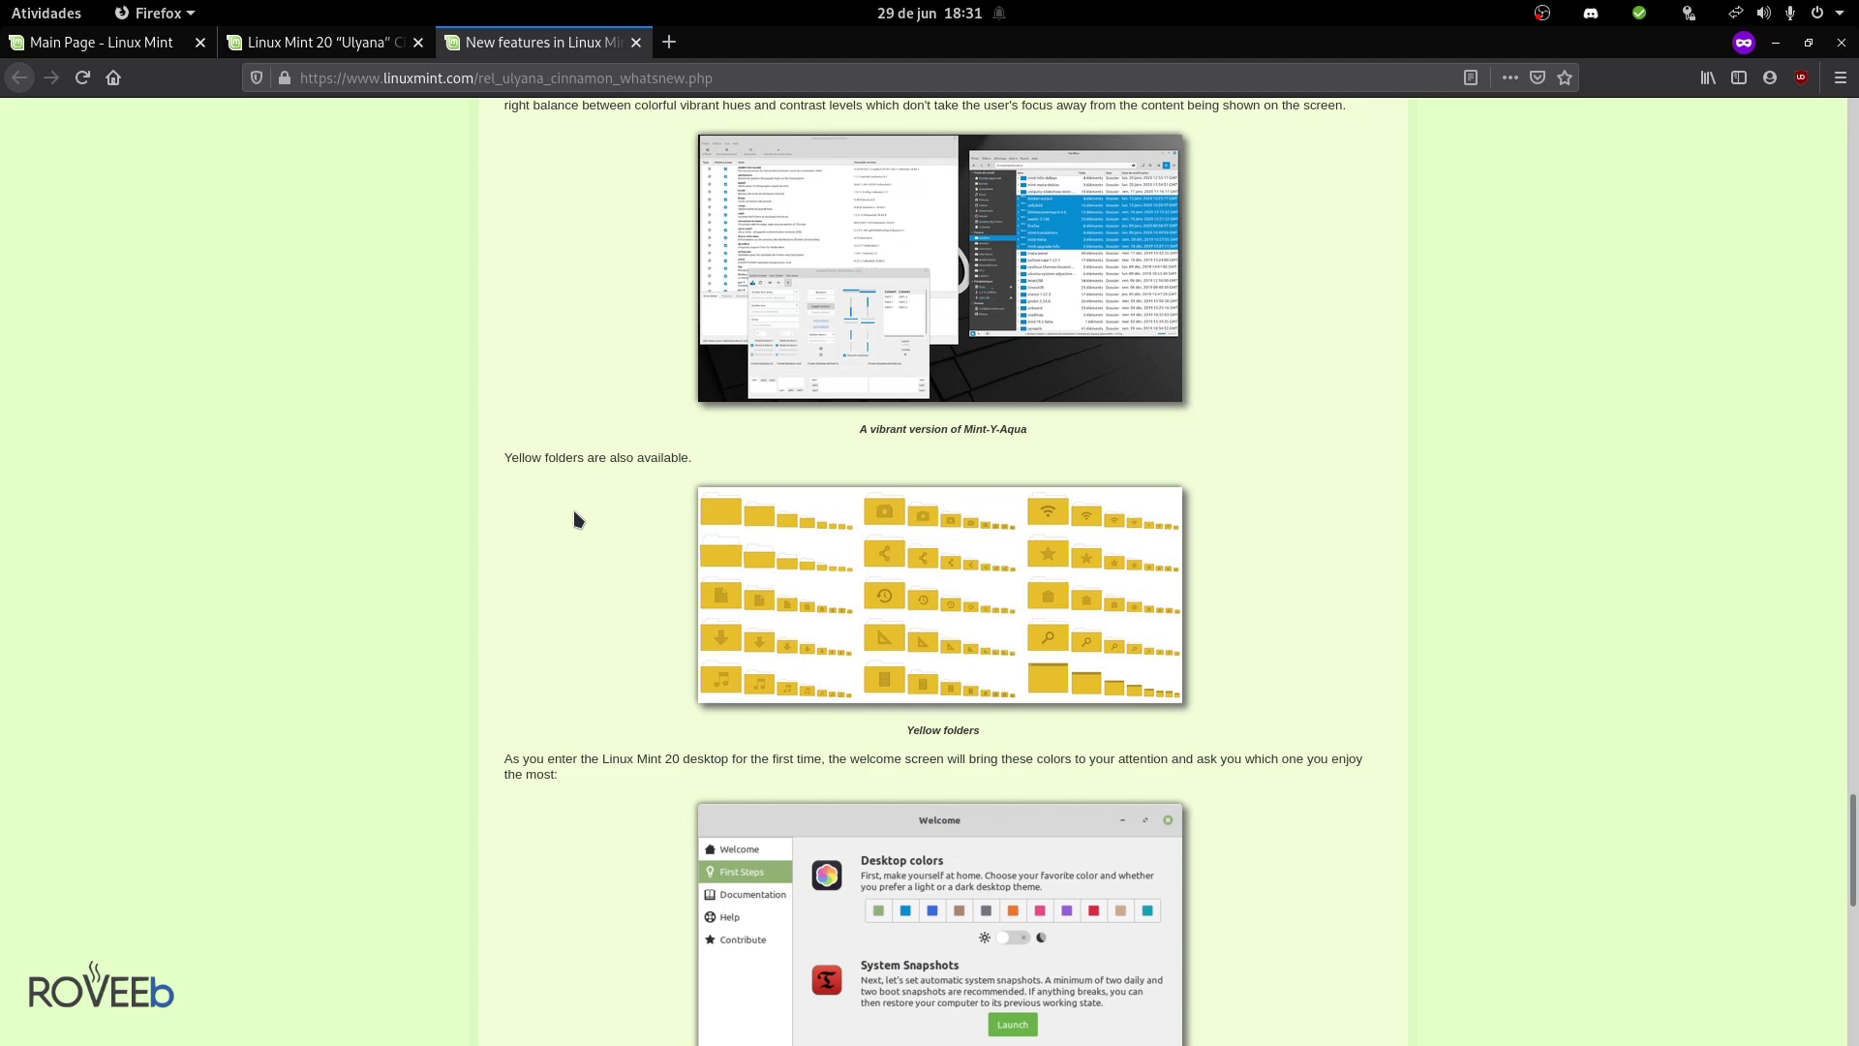
{"action": "scroll", "coordinate": [574, 511], "scroll_direction": "down", "scroll_amount": 10}
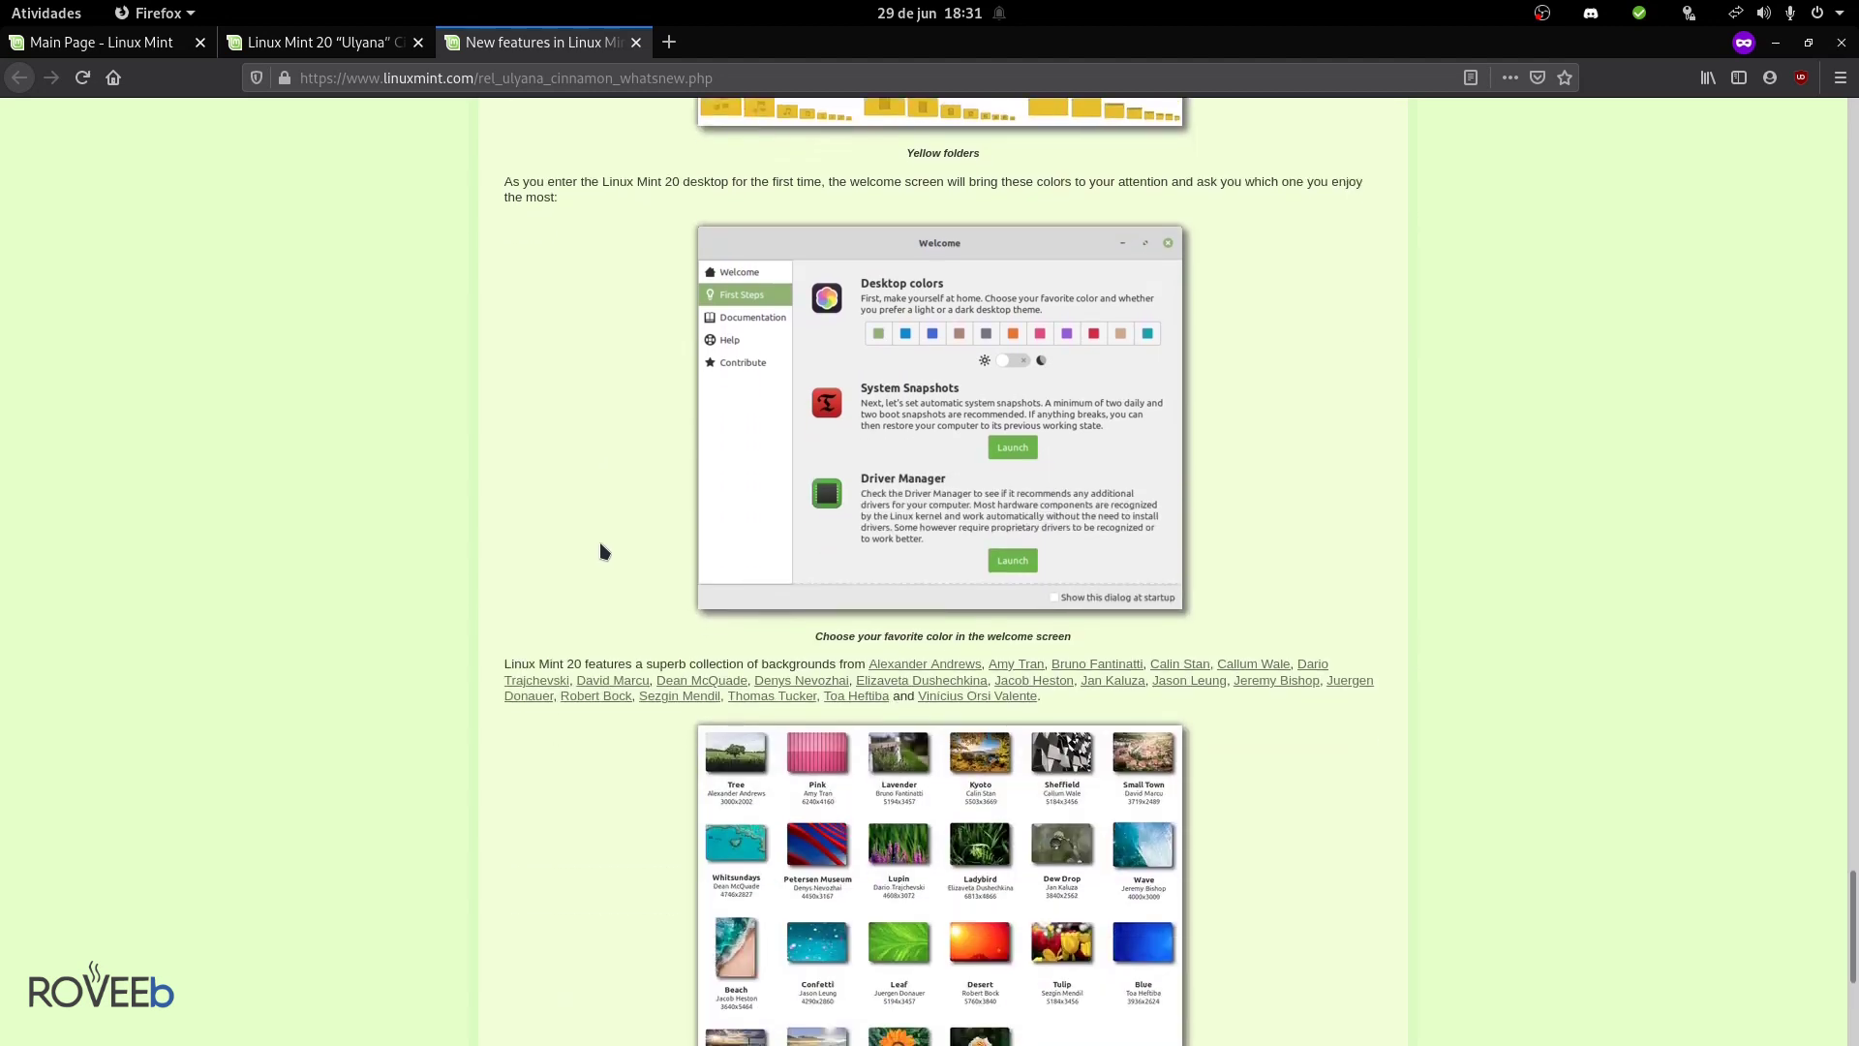
{"action": "scroll", "coordinate": [584, 559], "scroll_direction": "up", "scroll_amount": 3}
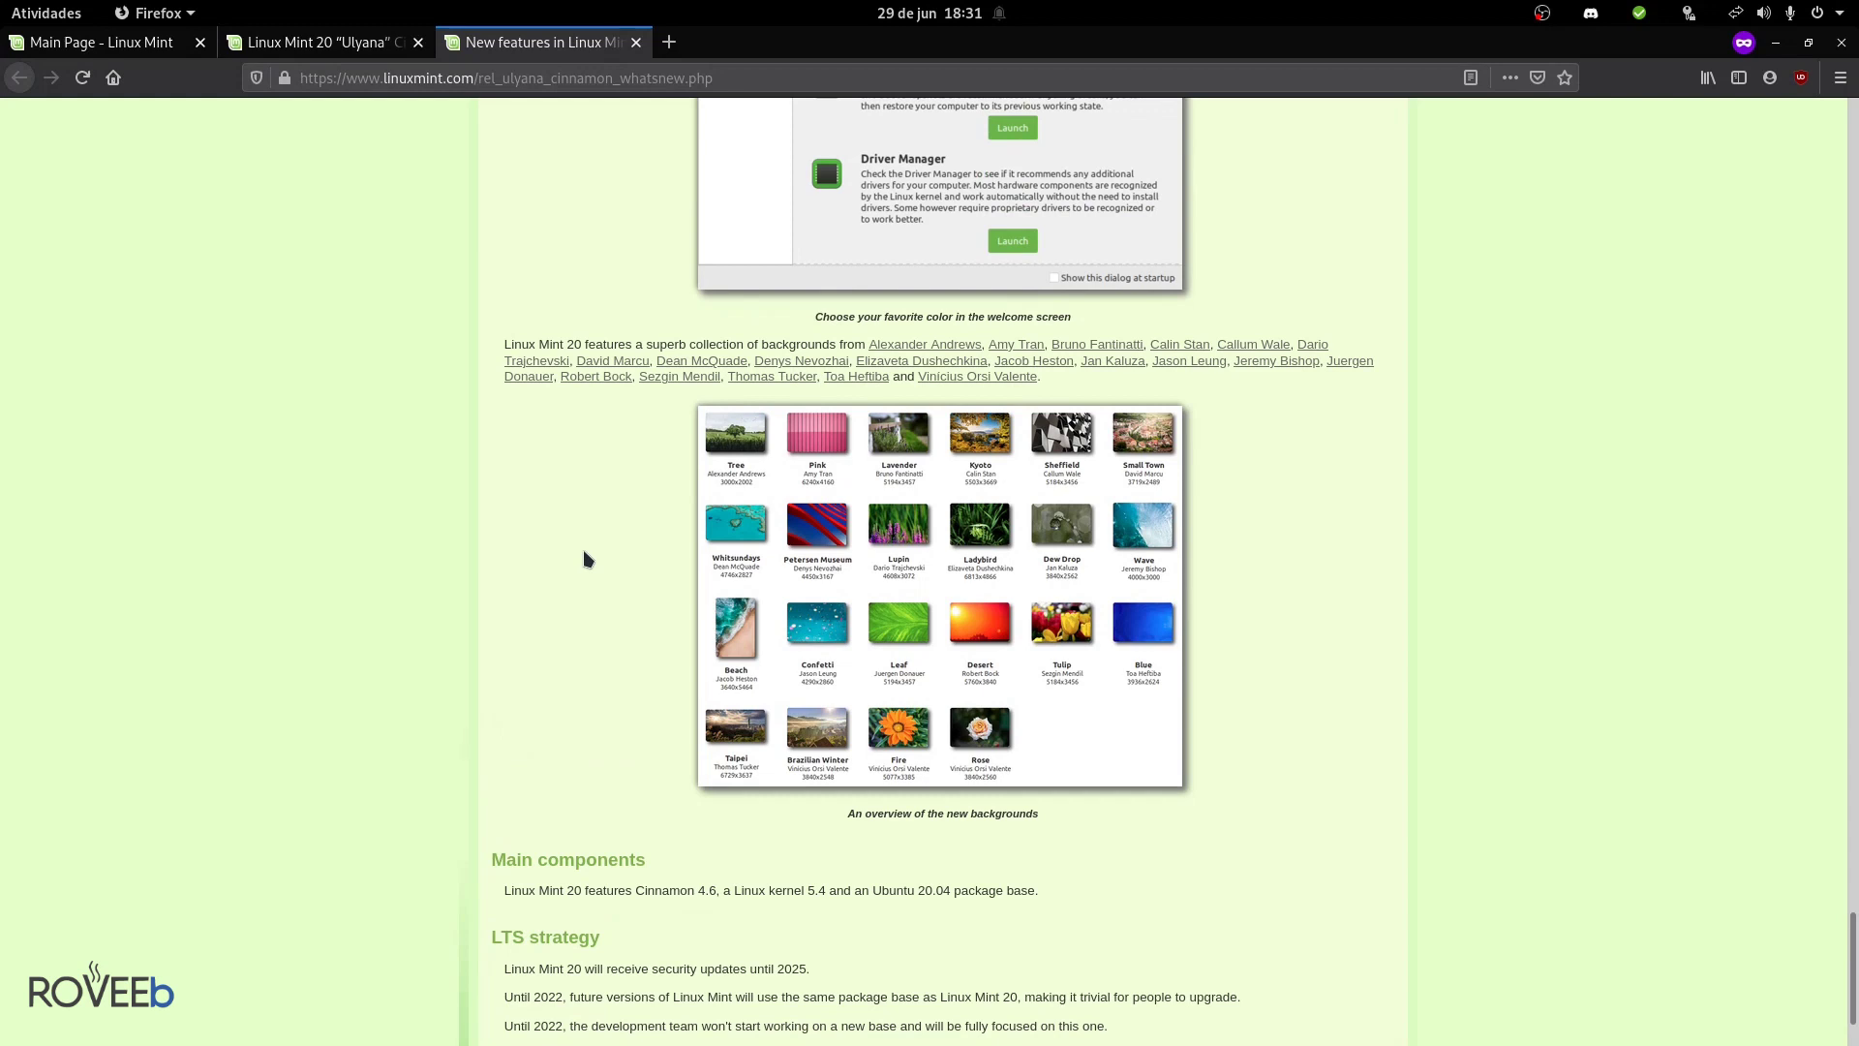
{"action": "scroll", "coordinate": [583, 559], "scroll_direction": "down", "scroll_amount": 3}
{"action": "left_click_drag", "start_coordinate": [611, 830], "coordinate": [828, 834]}
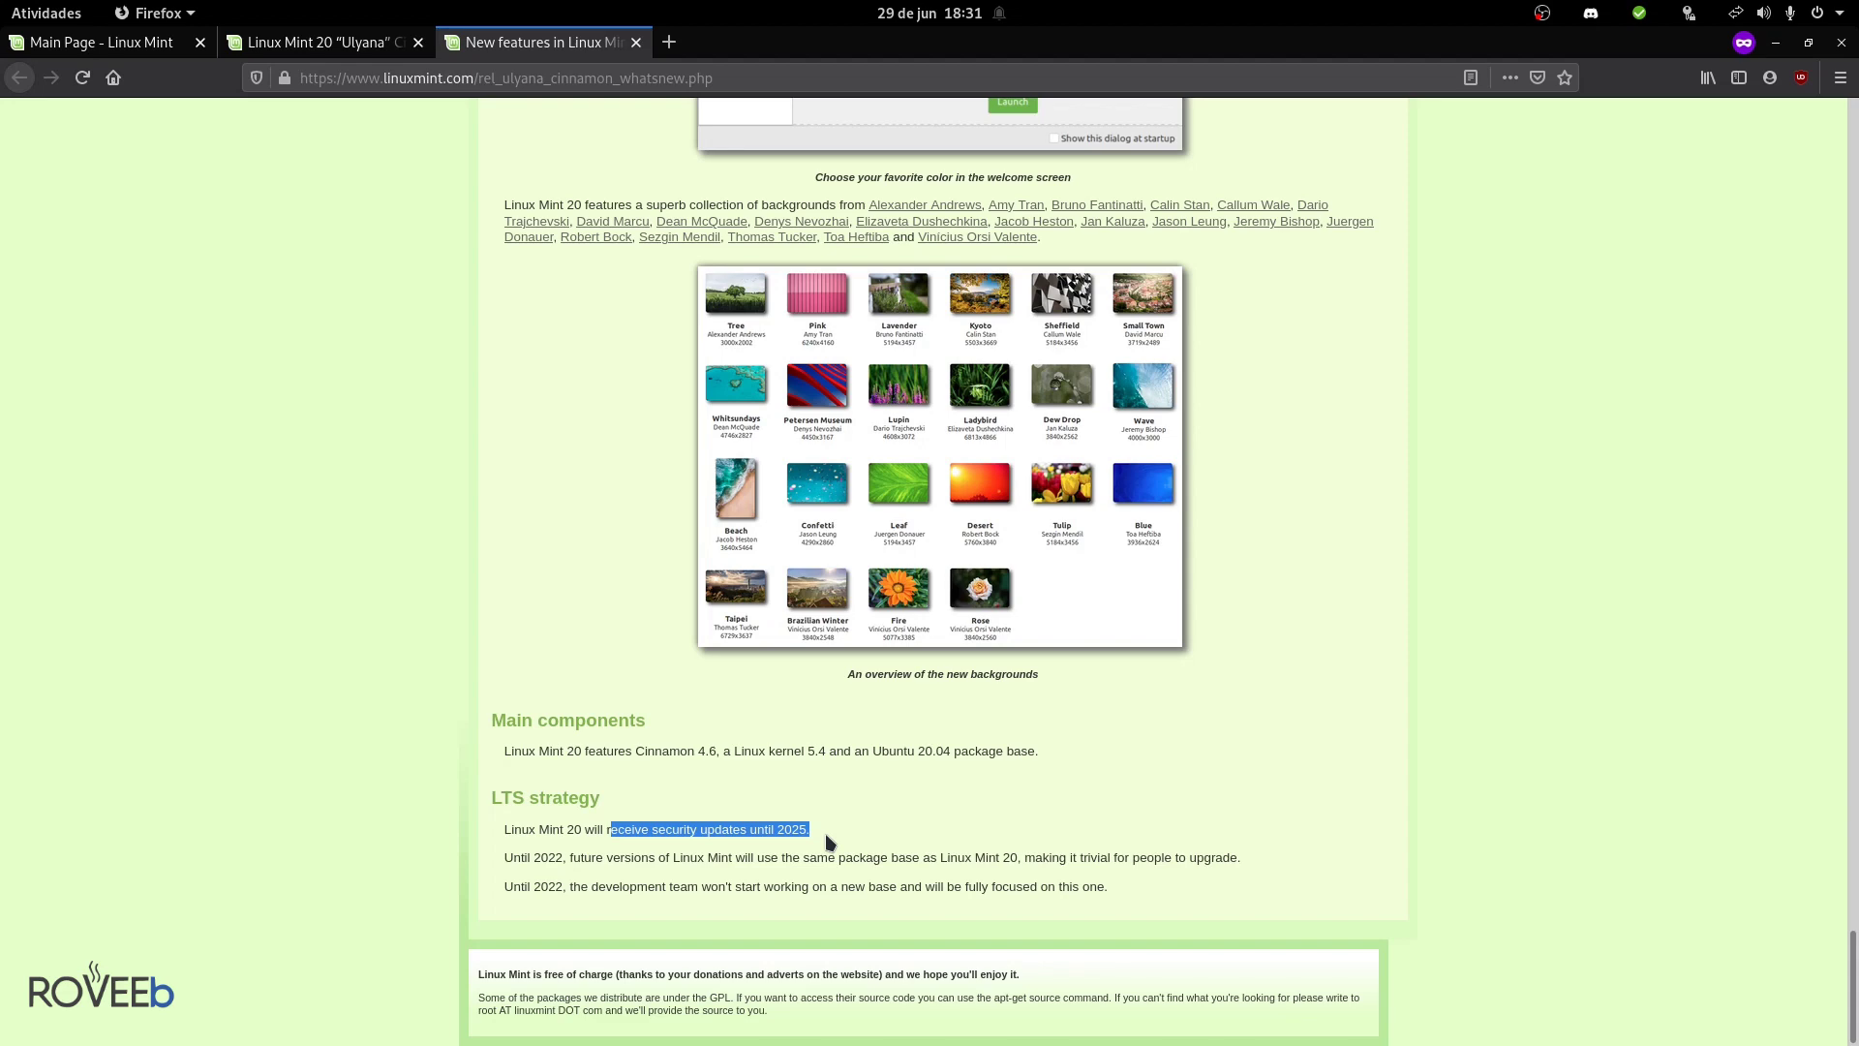
{"action": "scroll", "coordinate": [833, 828], "scroll_direction": "up", "scroll_amount": 14}
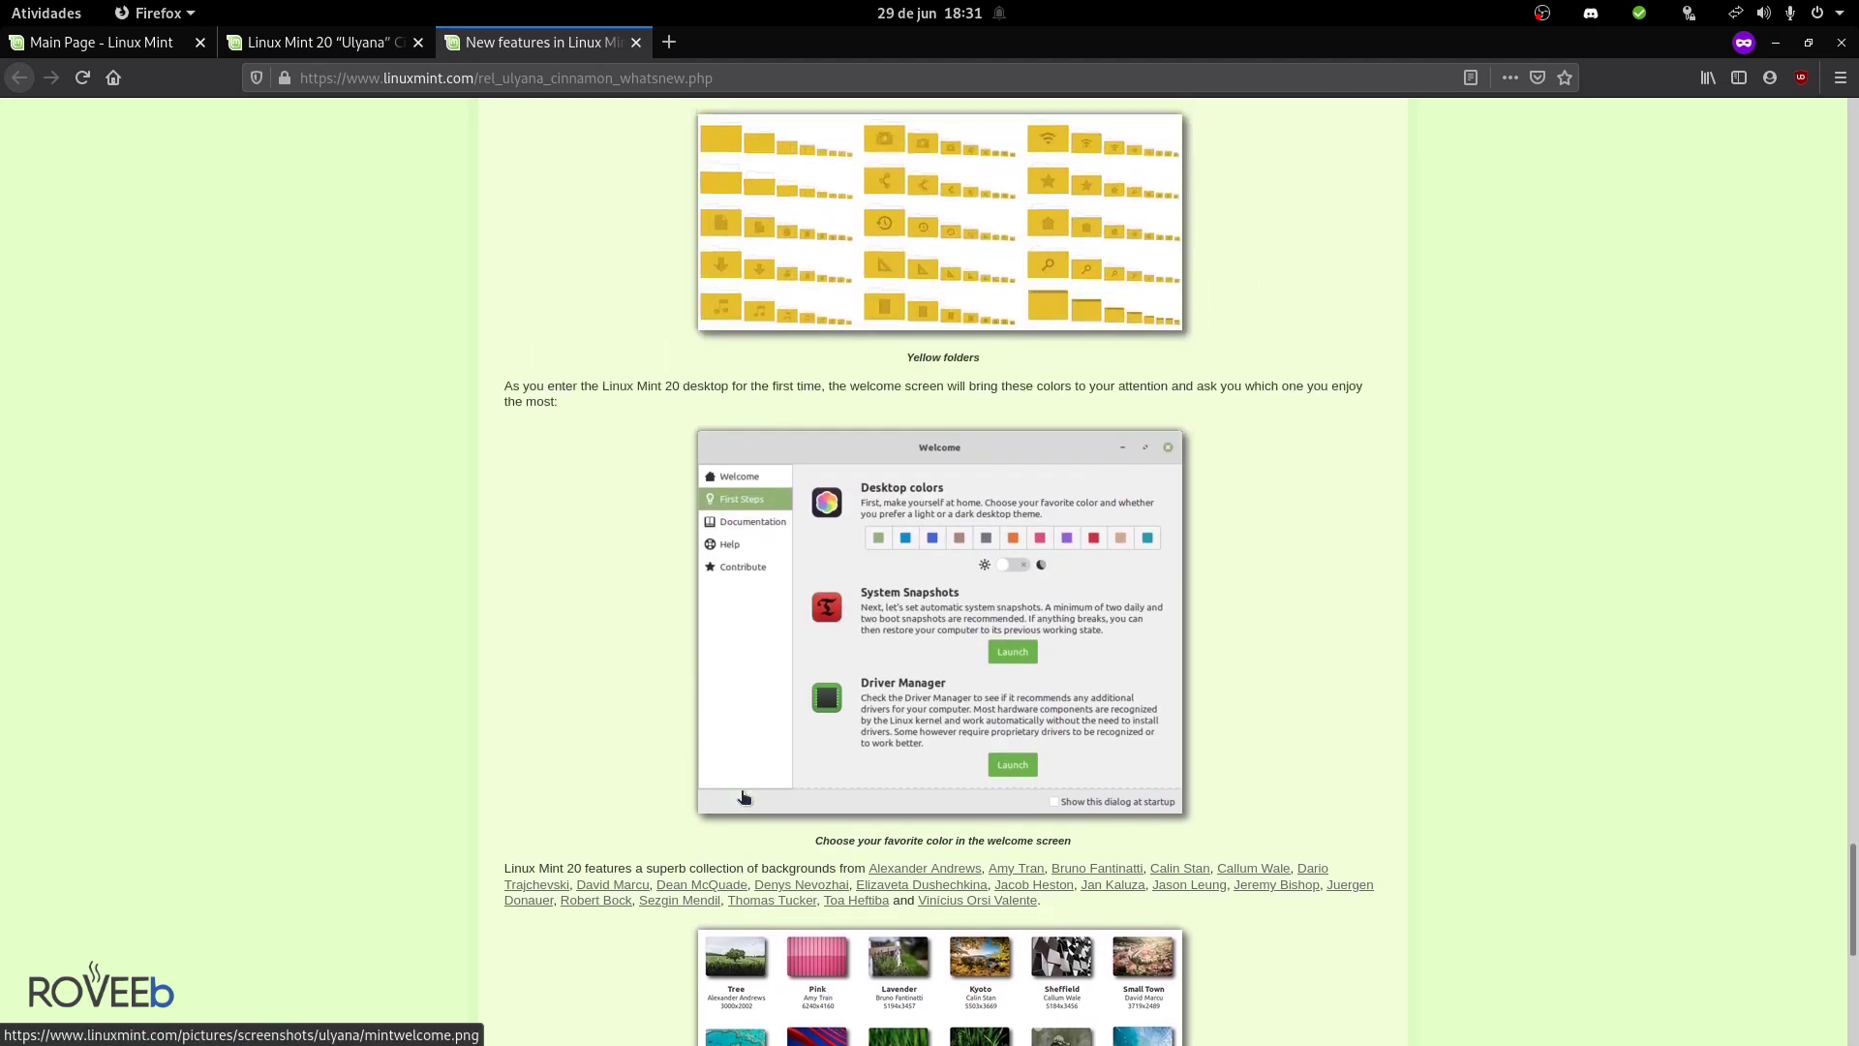
{"action": "scroll", "coordinate": [744, 796], "scroll_direction": "up", "scroll_amount": 20}
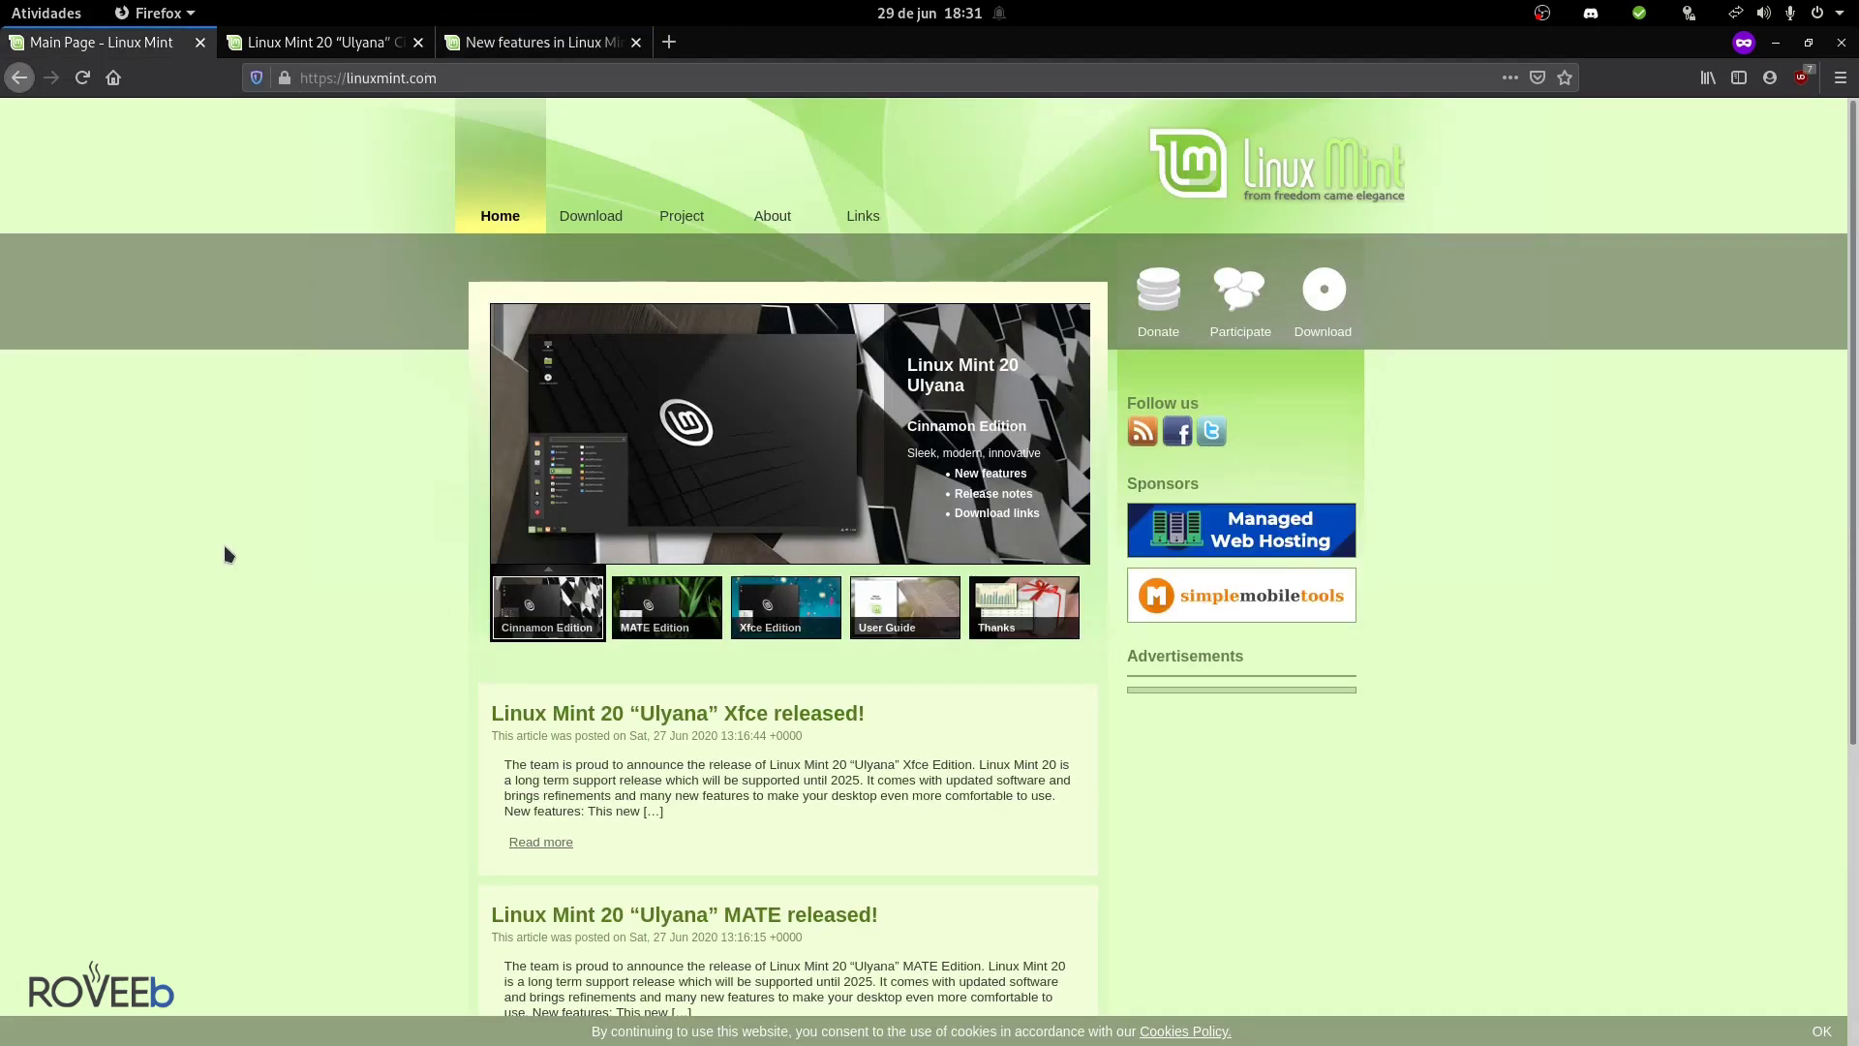
- Open the Linux Mint 20 Cinnamon release post from the slideshow, skim its mirror list, and go back
{"action": "left_click", "coordinate": [692, 627]}
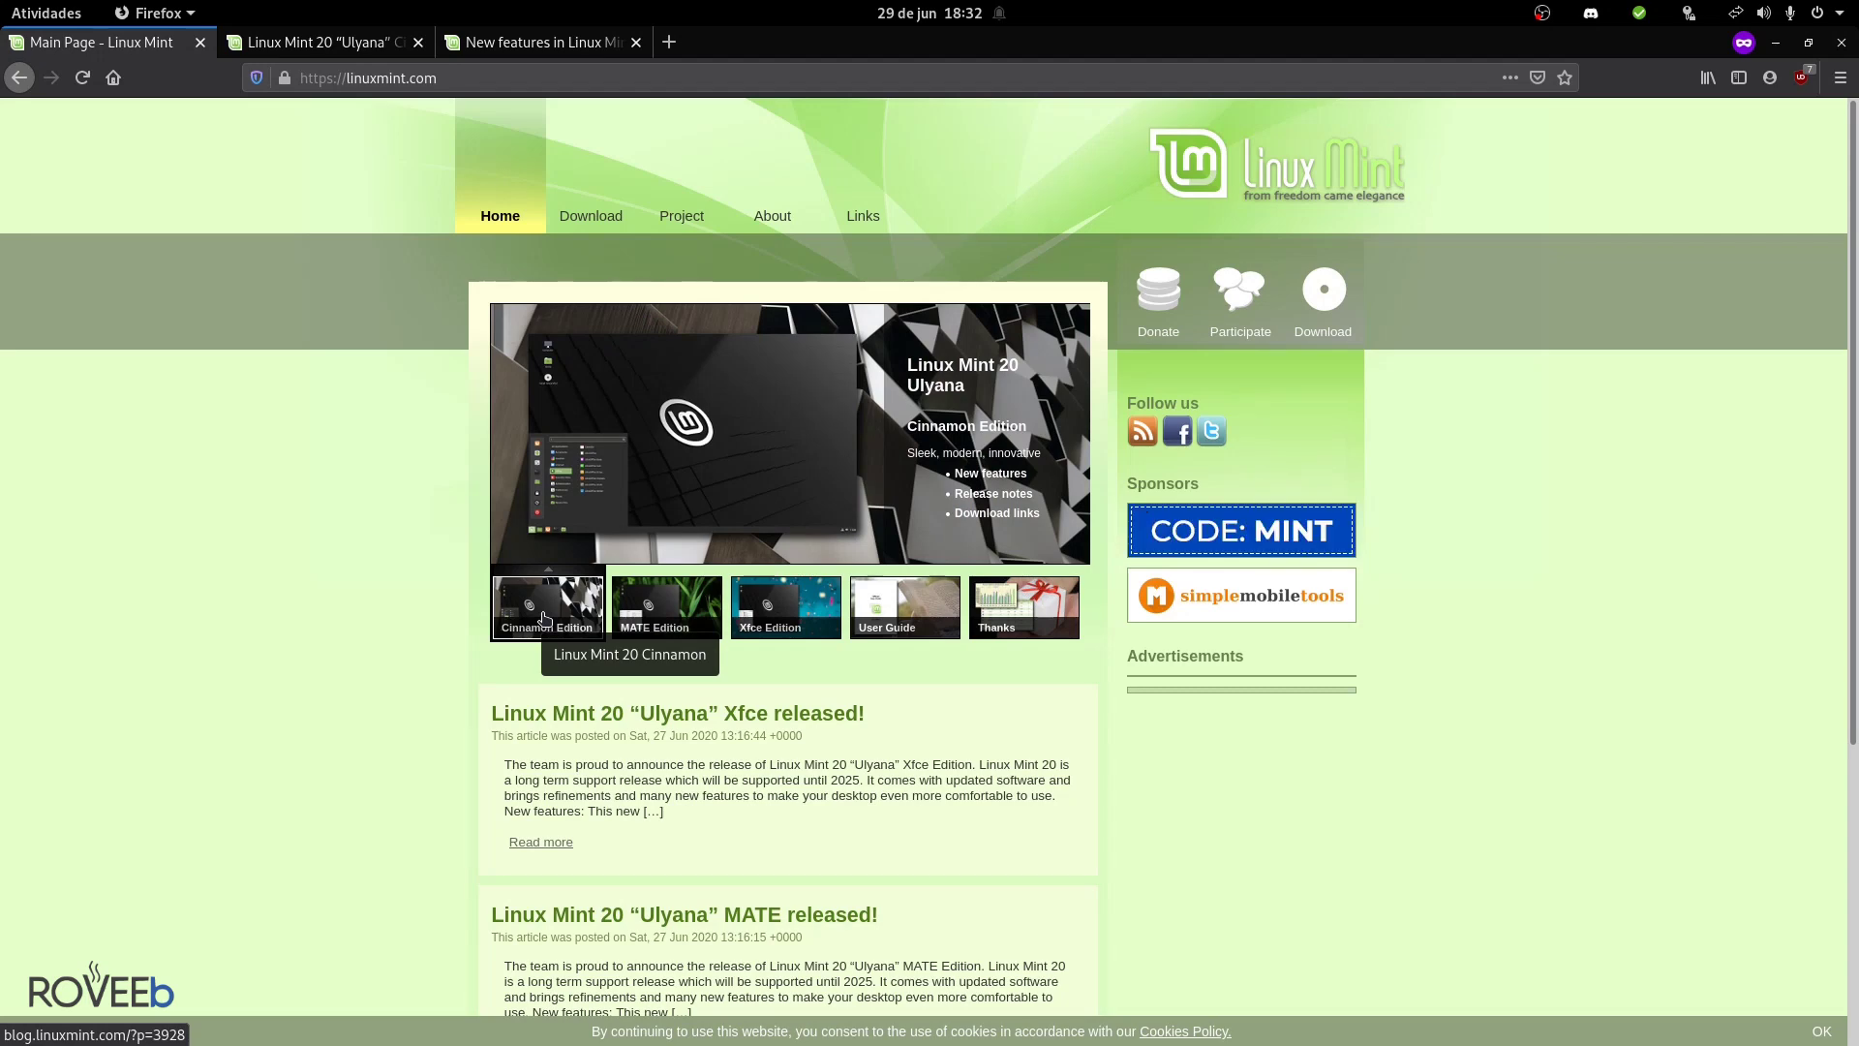
{"action": "left_click", "coordinate": [543, 618]}
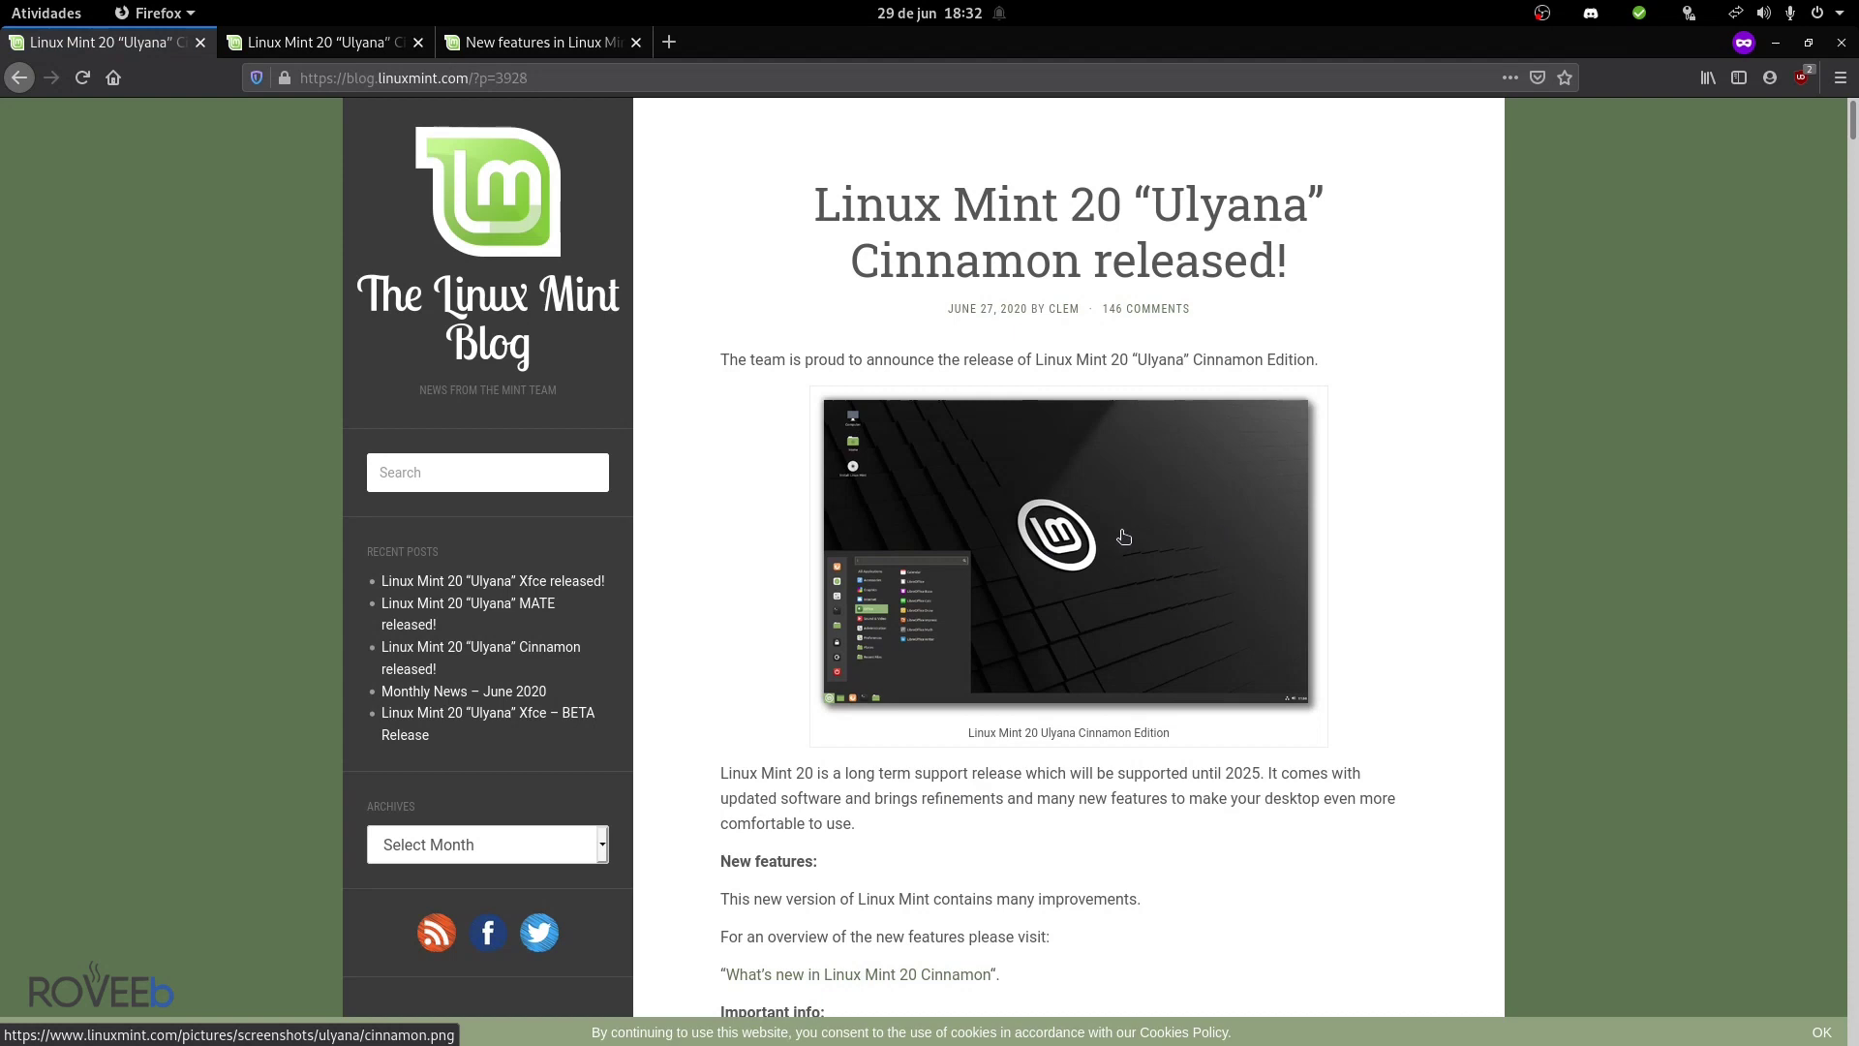
{"action": "scroll", "coordinate": [786, 566], "scroll_direction": "down", "scroll_amount": 15}
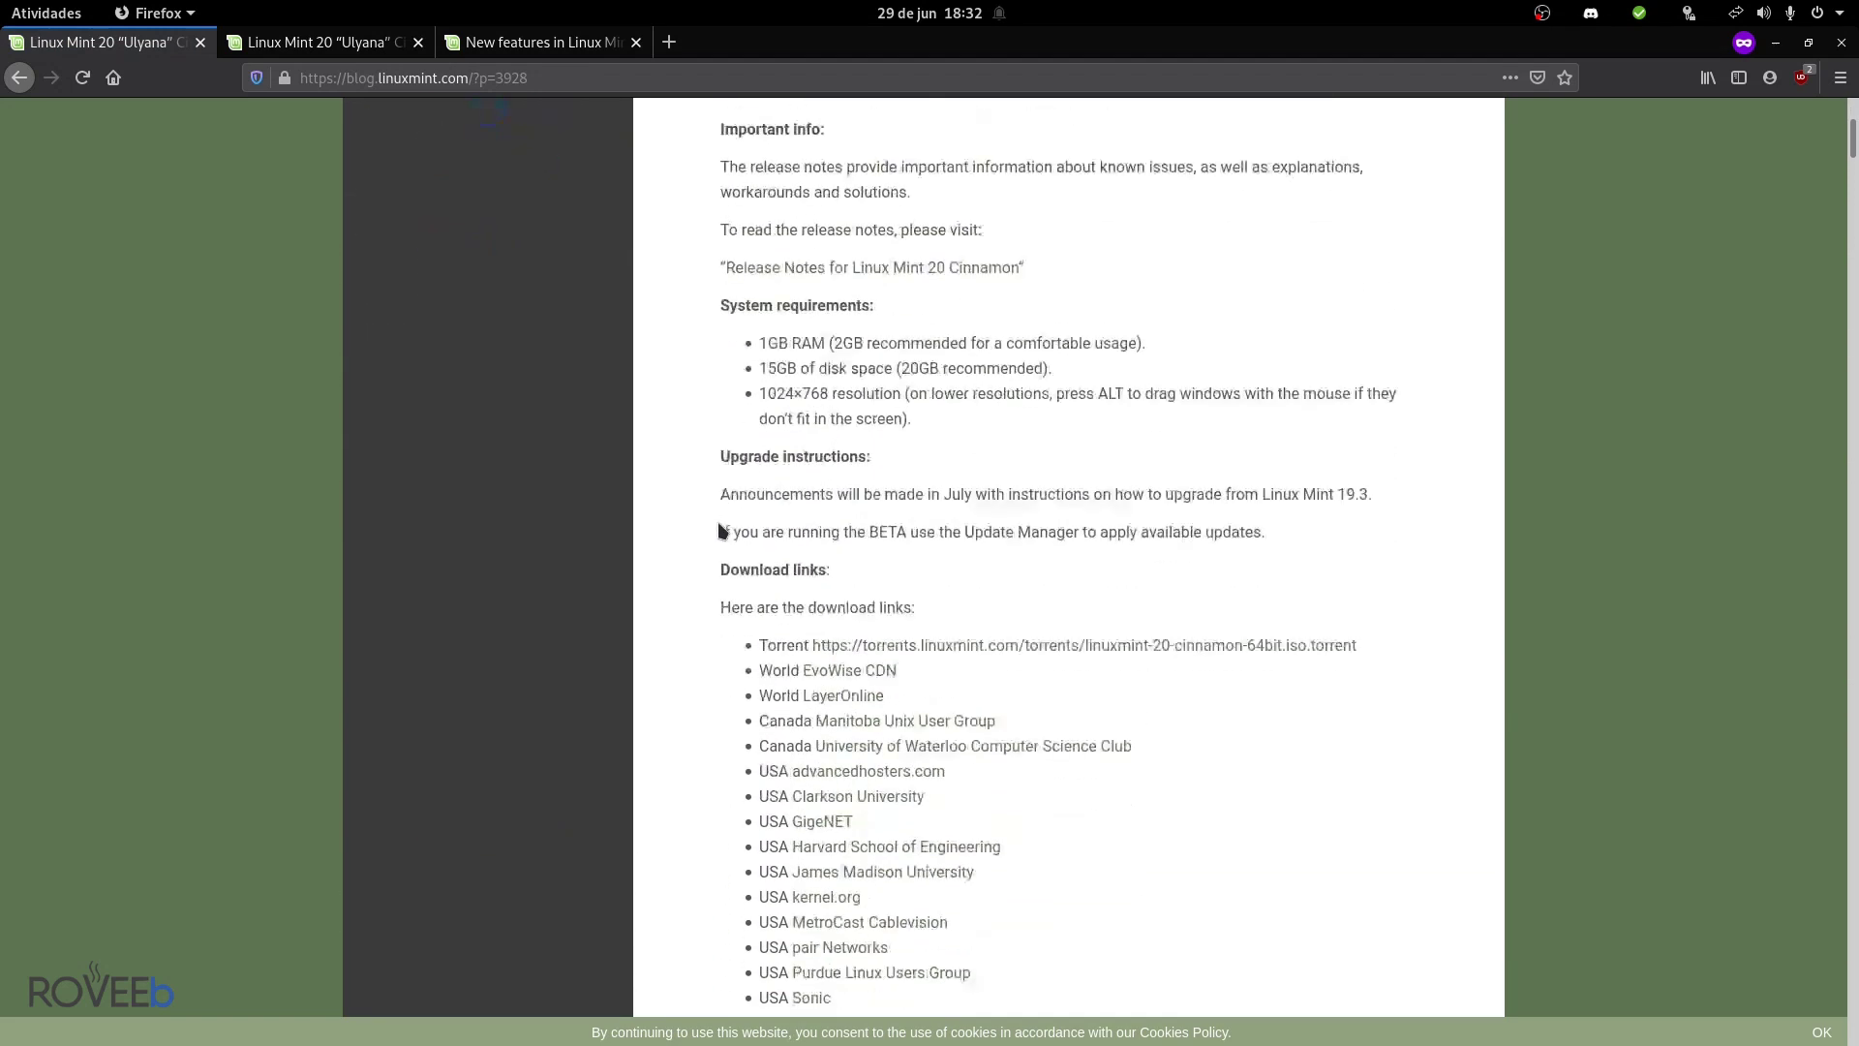
{"action": "scroll", "coordinate": [727, 576], "scroll_direction": "down", "scroll_amount": 6}
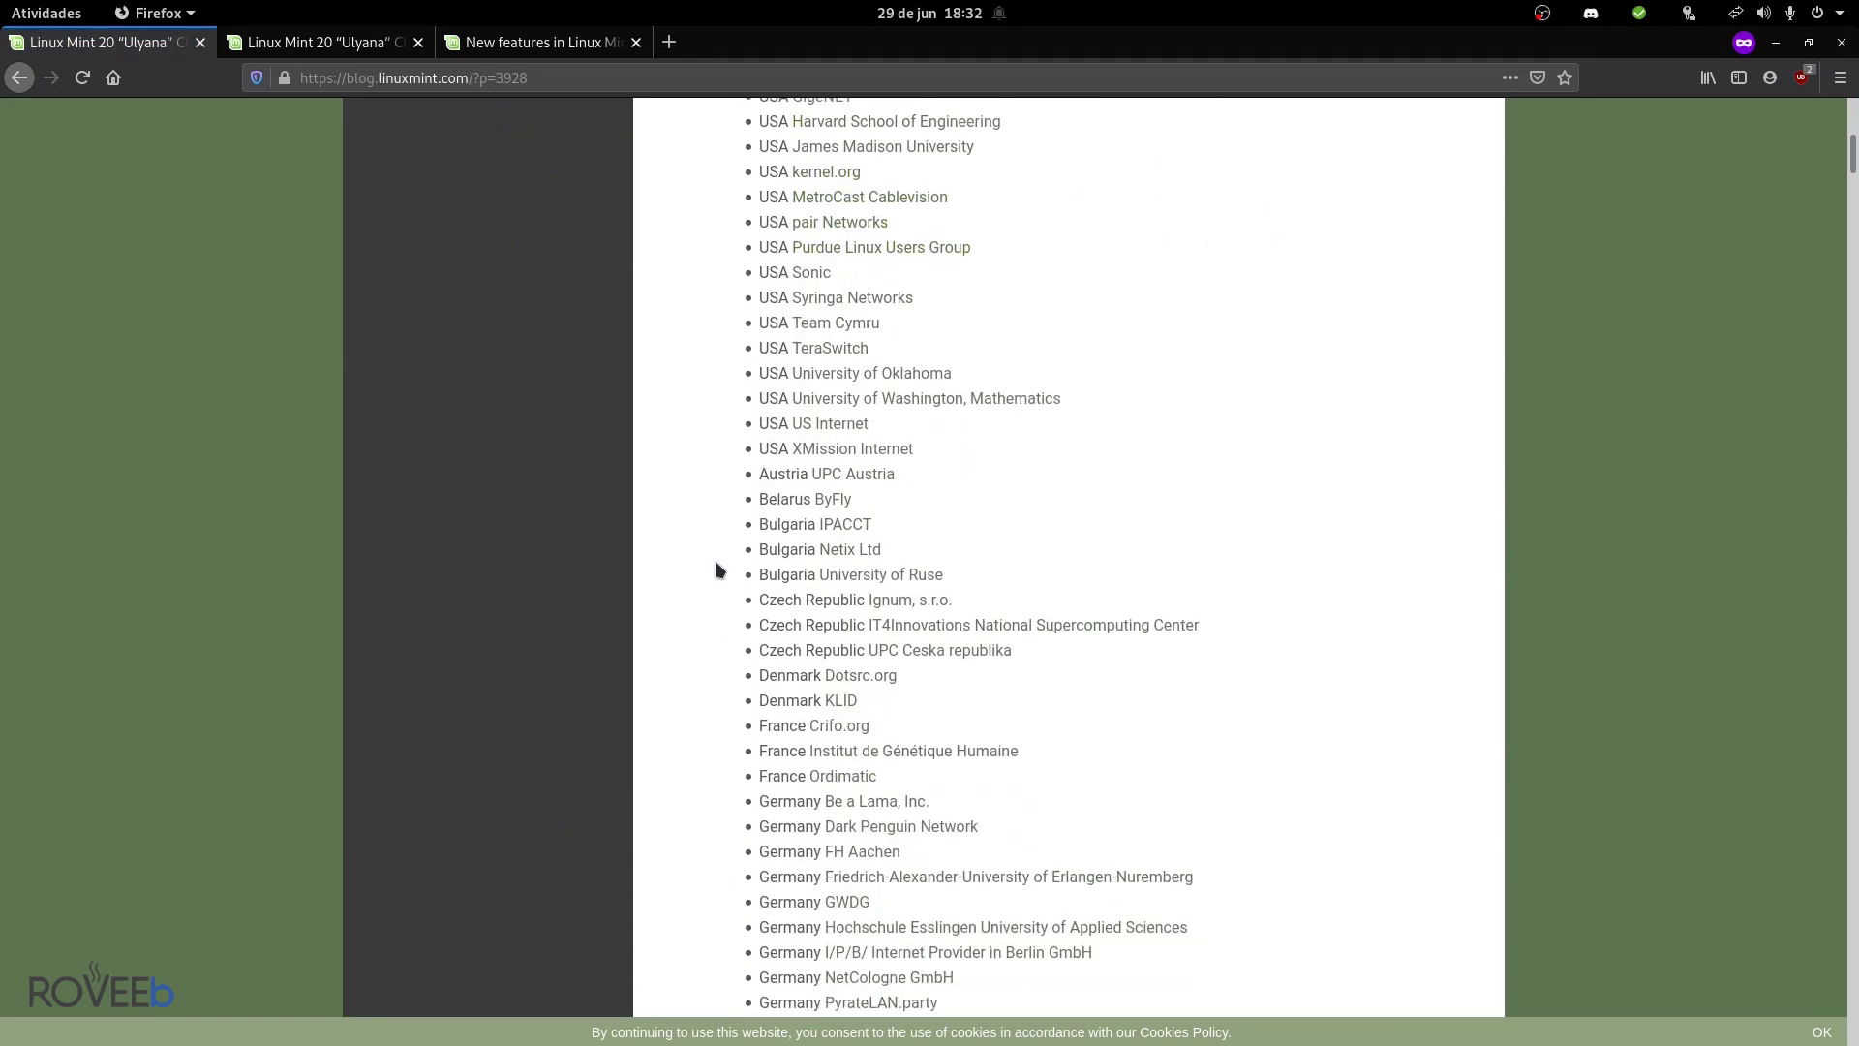
{"action": "scroll", "coordinate": [929, 823], "scroll_direction": "down", "scroll_amount": 6}
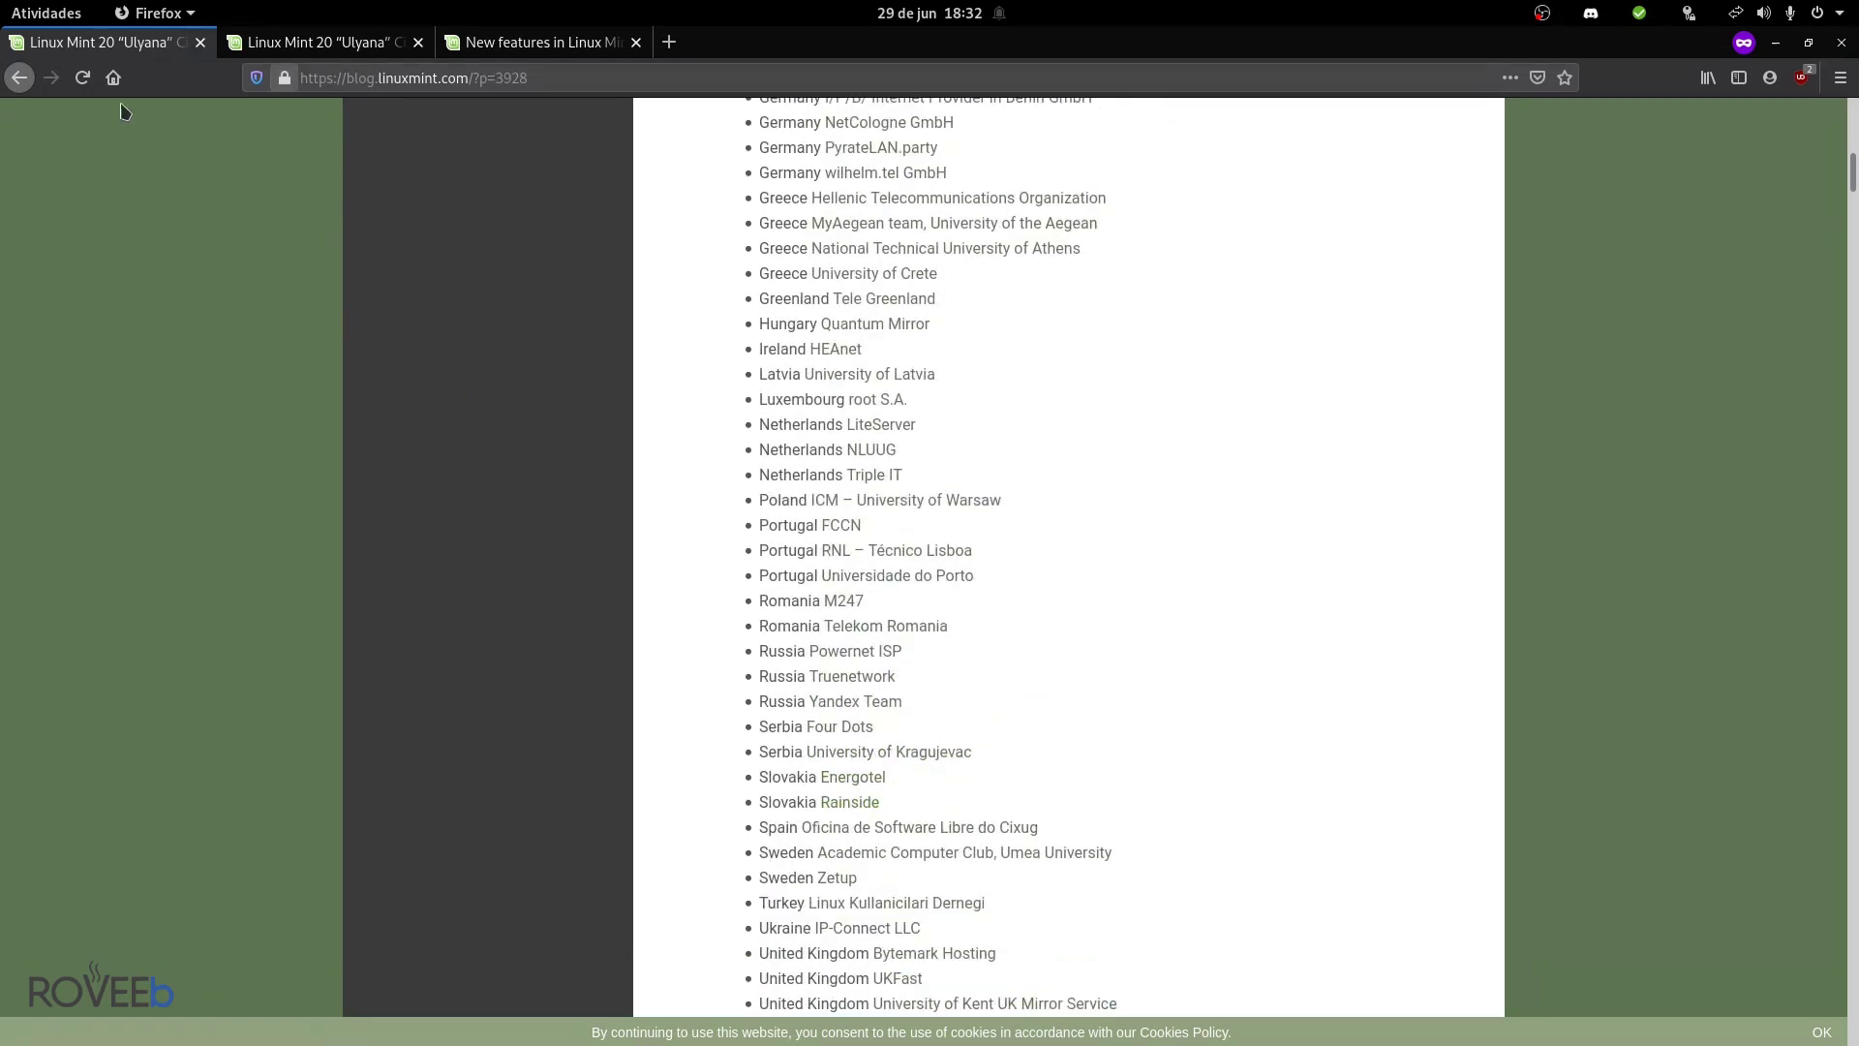
{"action": "left_click", "coordinate": [19, 77]}
{"action": "mouse_move", "coordinate": [561, 215]}
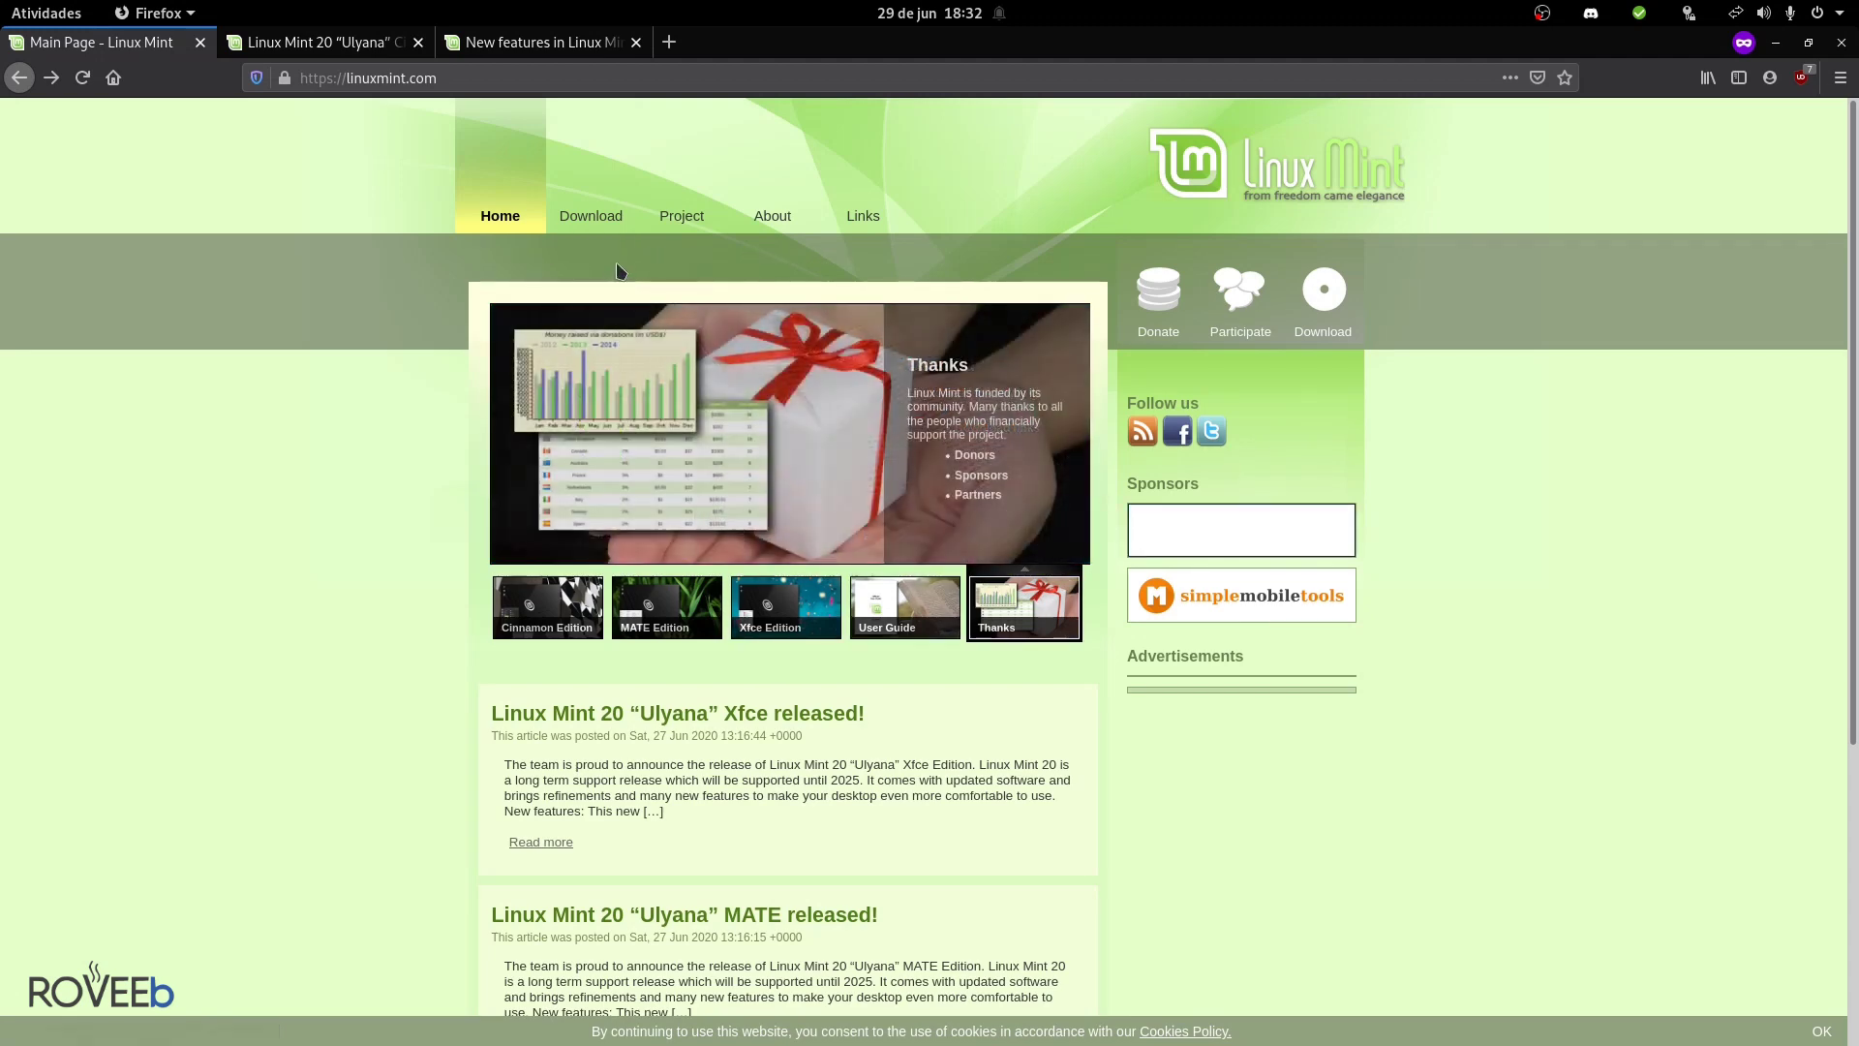
- Go to the Download page, open the Cinnamon edition, and scroll through its mirrors
{"action": "key", "text": "alt+Right"}
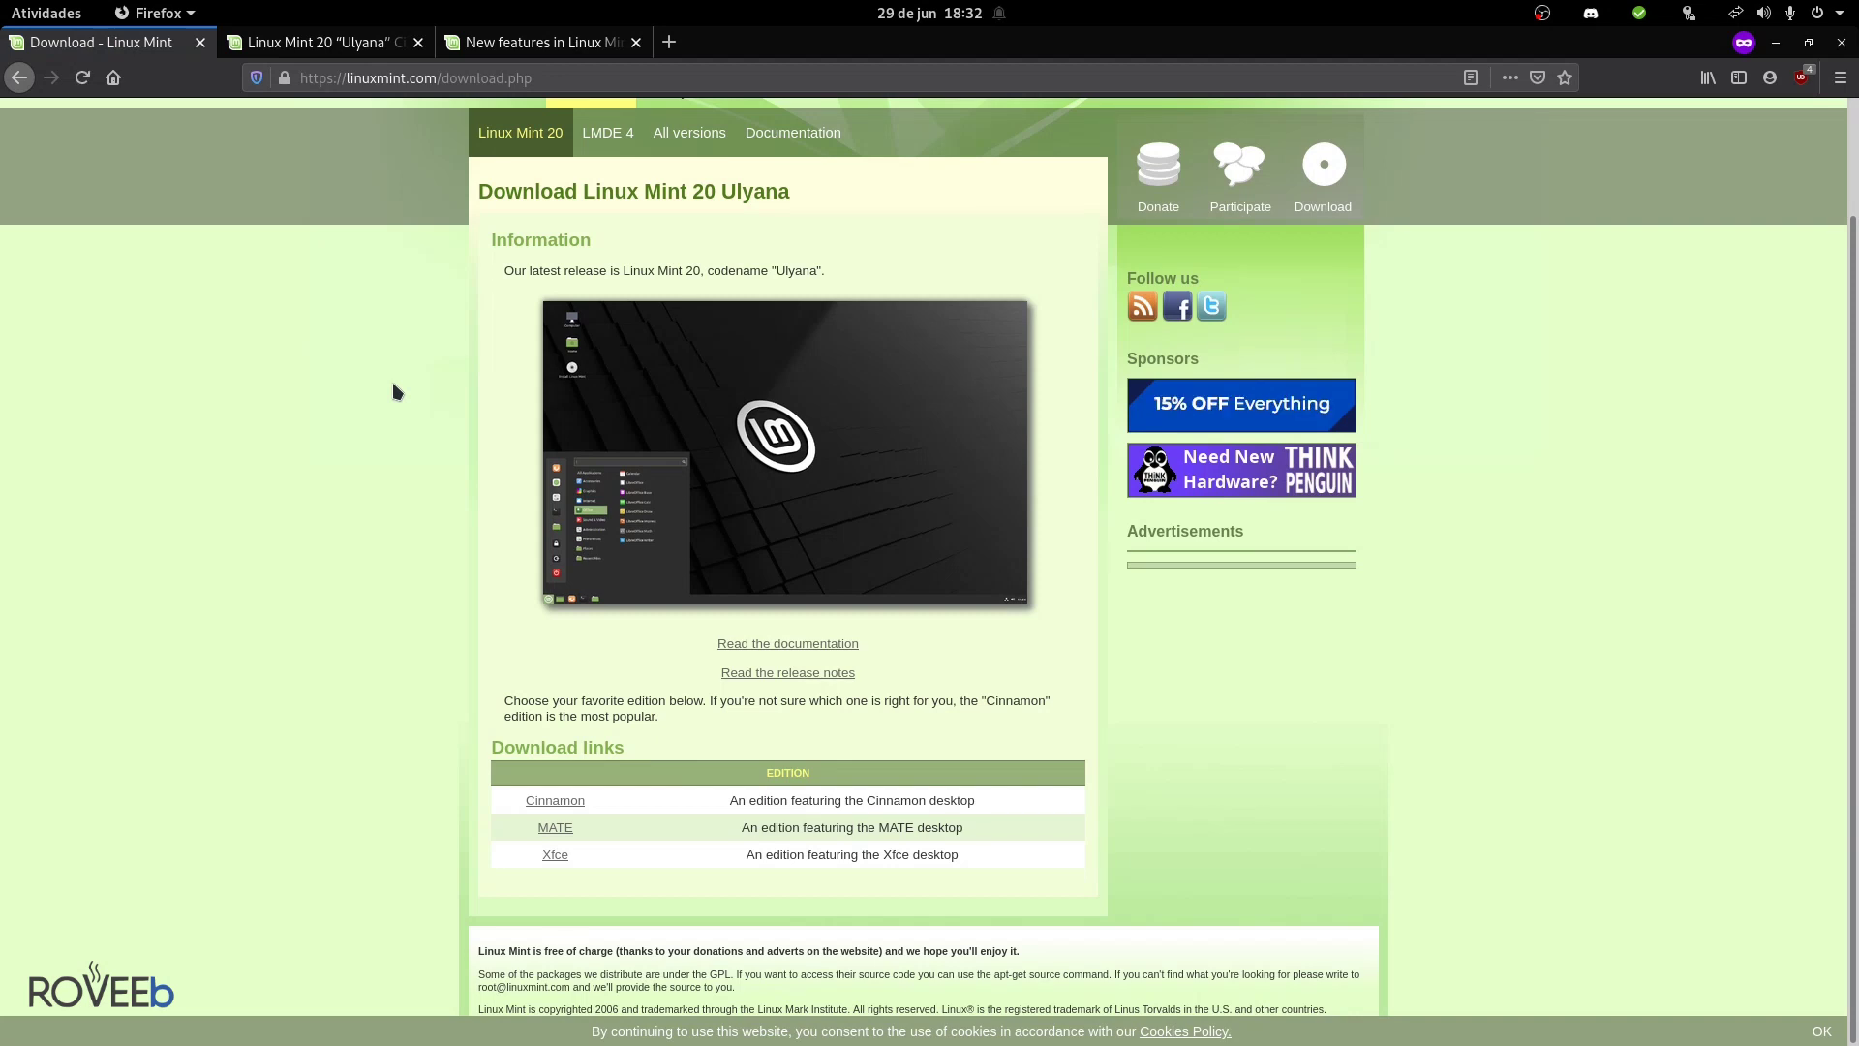
{"action": "left_click", "coordinate": [555, 800]}
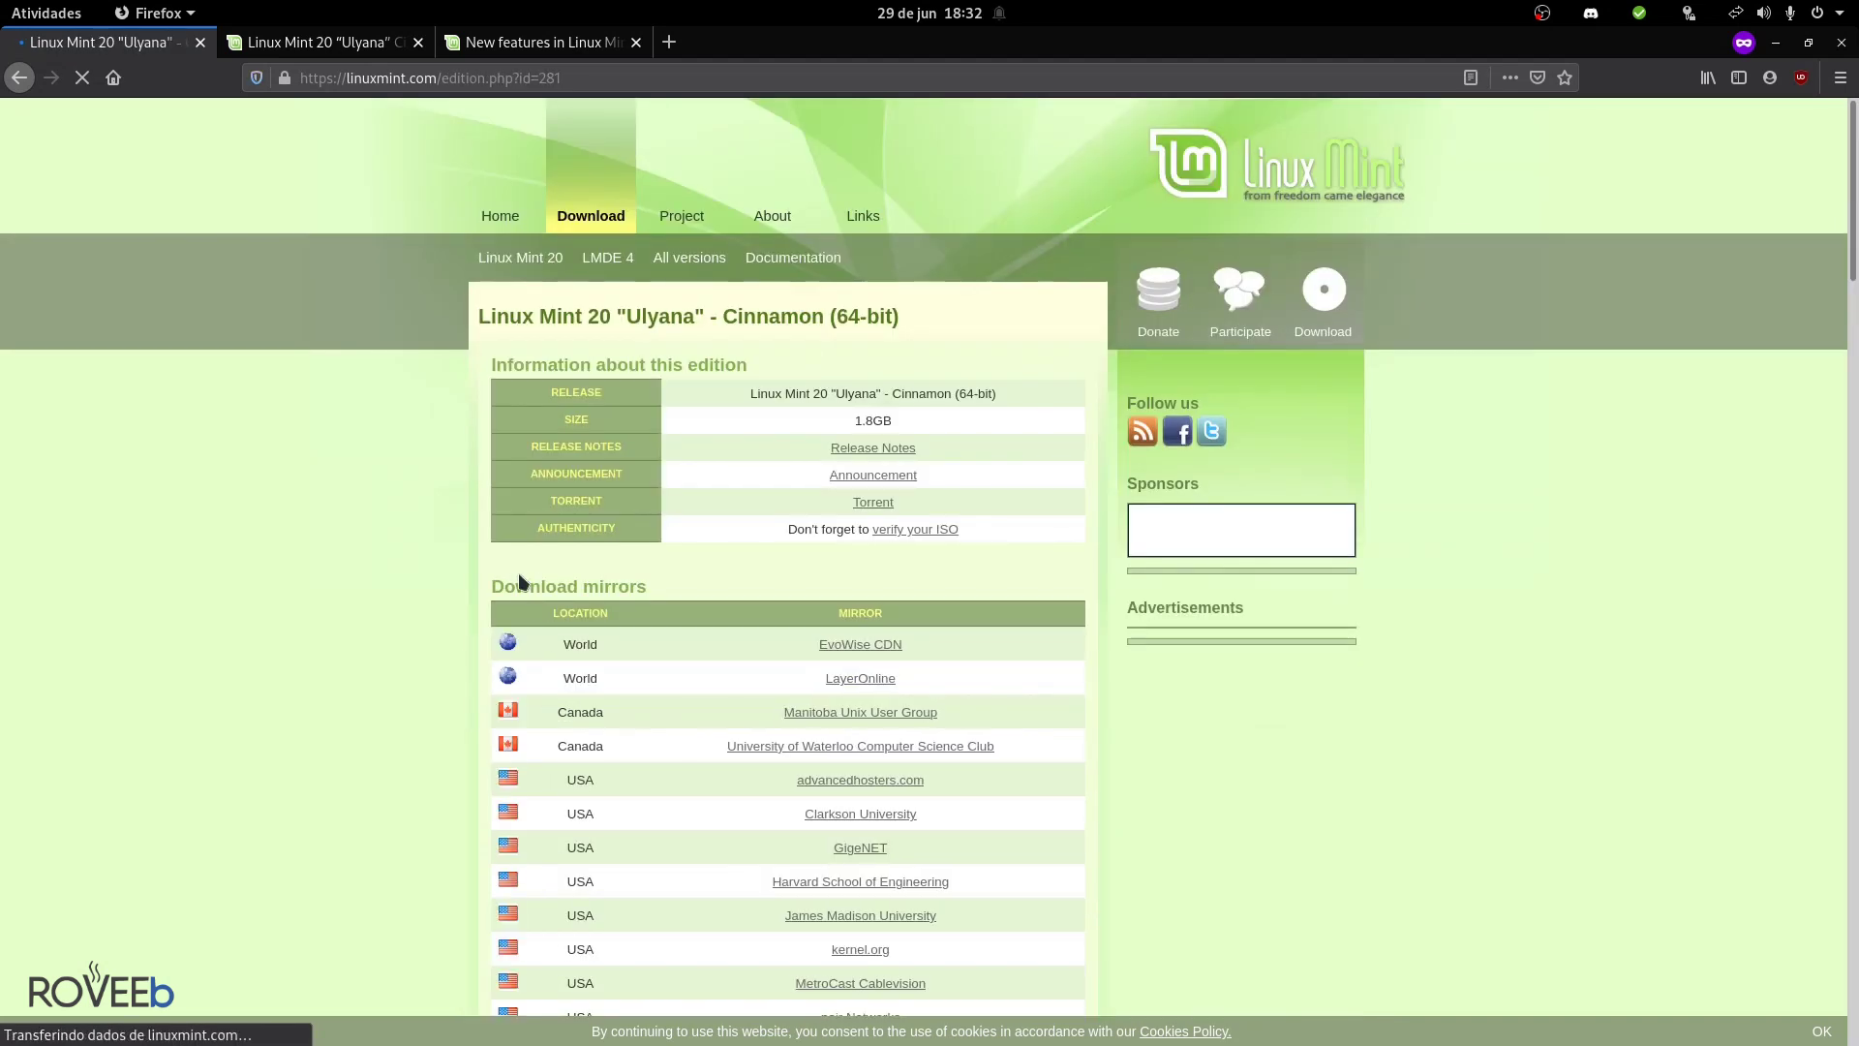
{"action": "scroll", "coordinate": [698, 581], "scroll_direction": "down", "scroll_amount": 20}
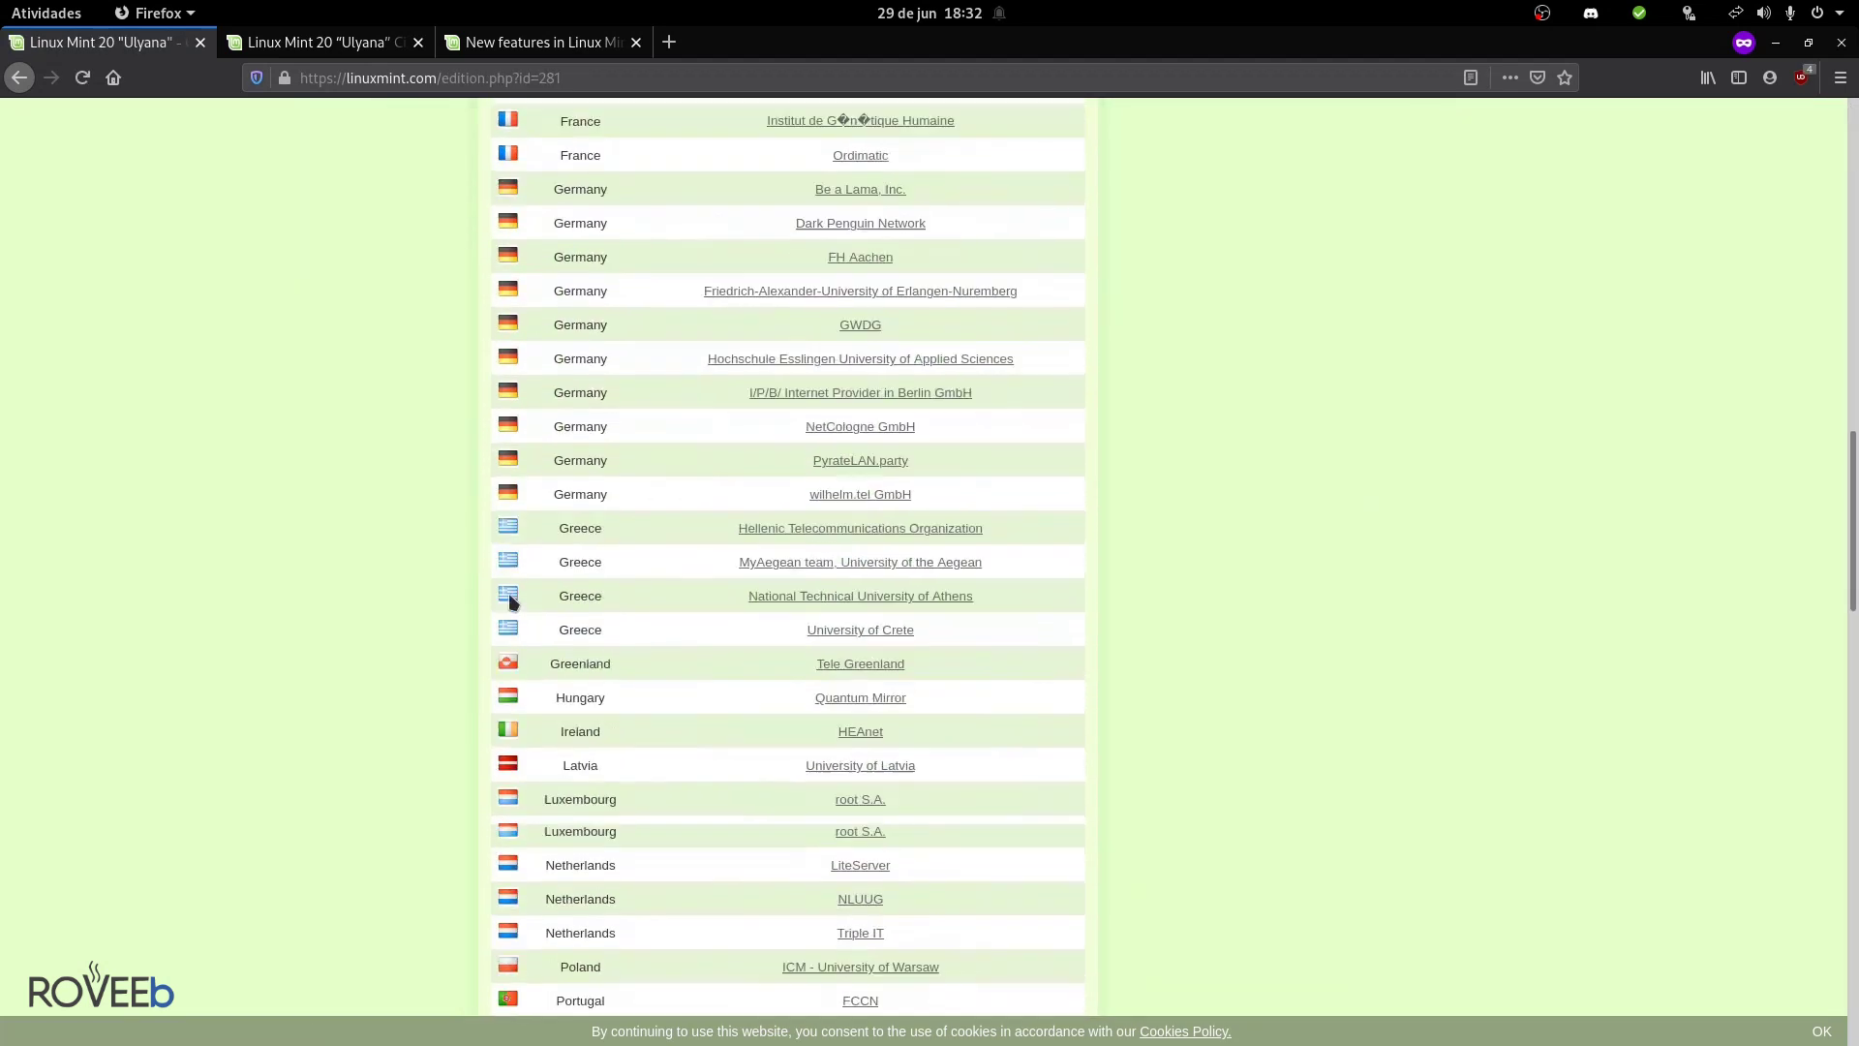
{"action": "scroll", "coordinate": [510, 603], "scroll_direction": "down", "scroll_amount": 10}
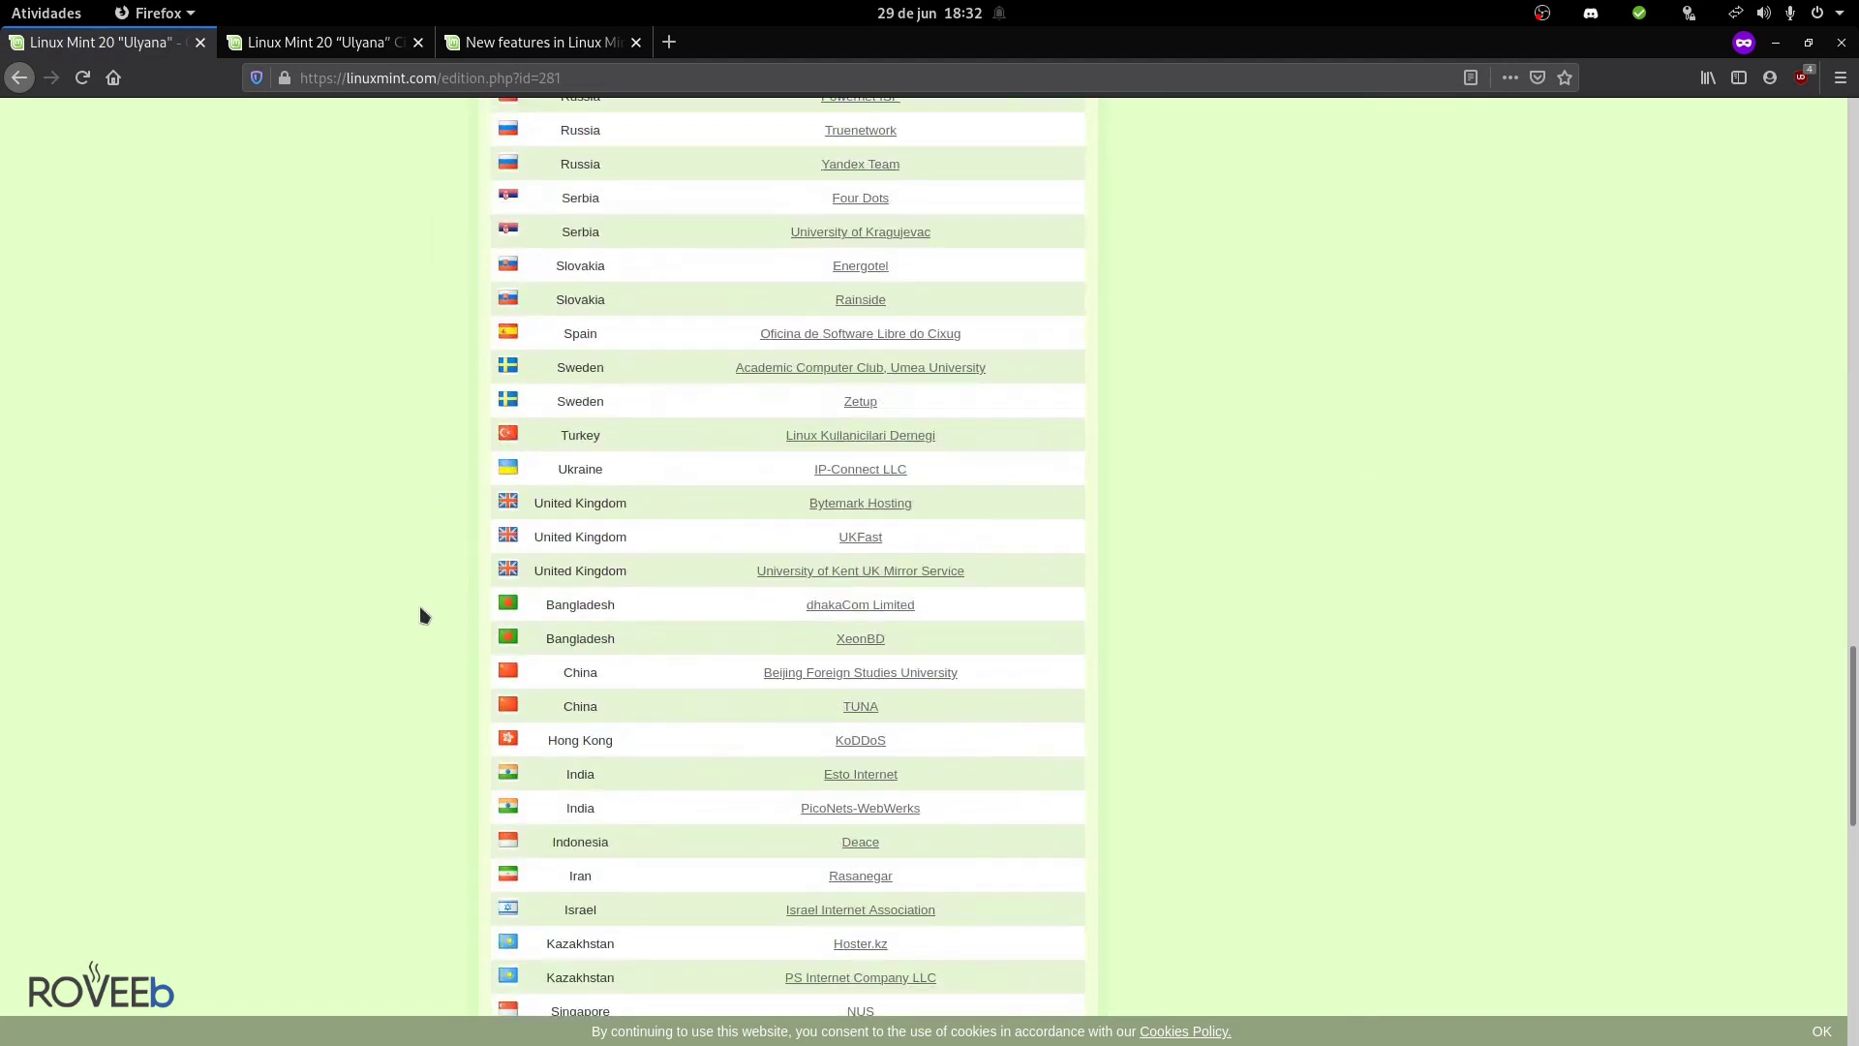
{"action": "scroll", "coordinate": [417, 606], "scroll_direction": "down", "scroll_amount": 10}
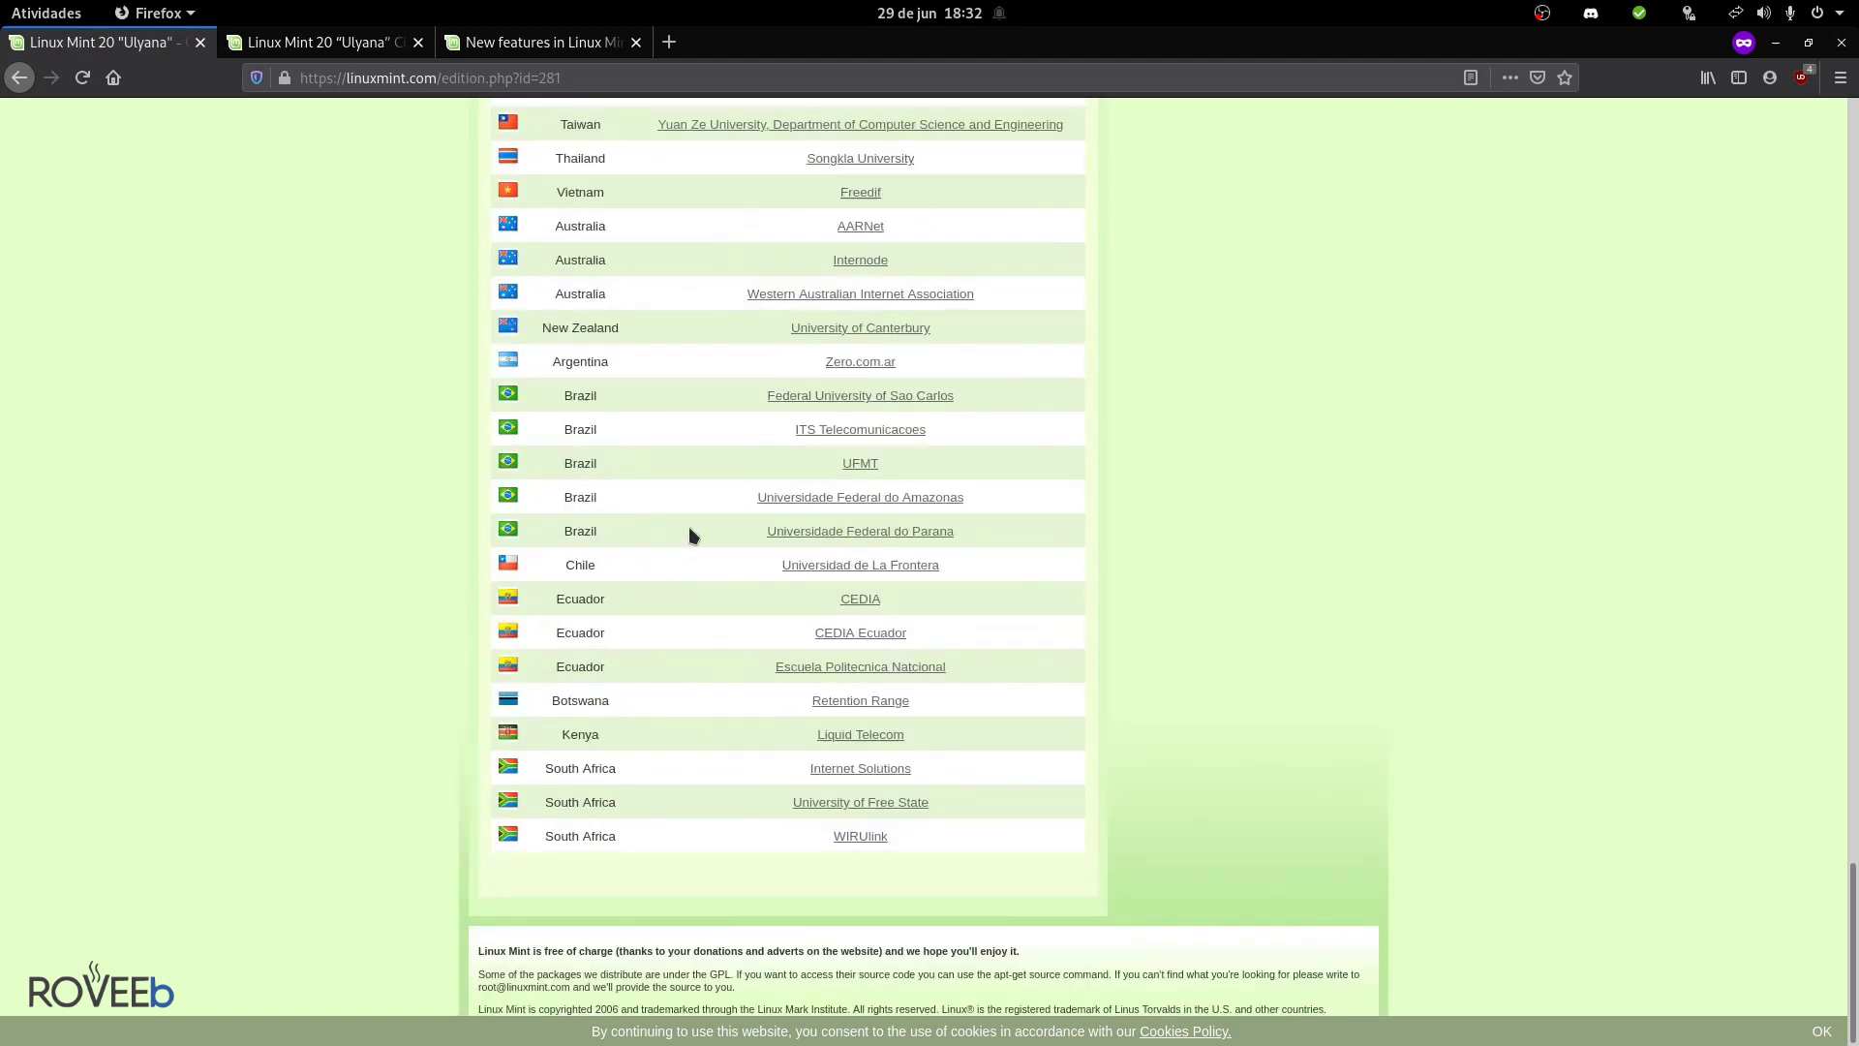
- Select the Universidade Federal do Parana mirror link, view its options, then dismiss them
{"action": "left_click_drag", "start_coordinate": [955, 530], "coordinate": [772, 530]}
{"action": "right_click", "coordinate": [769, 531]}
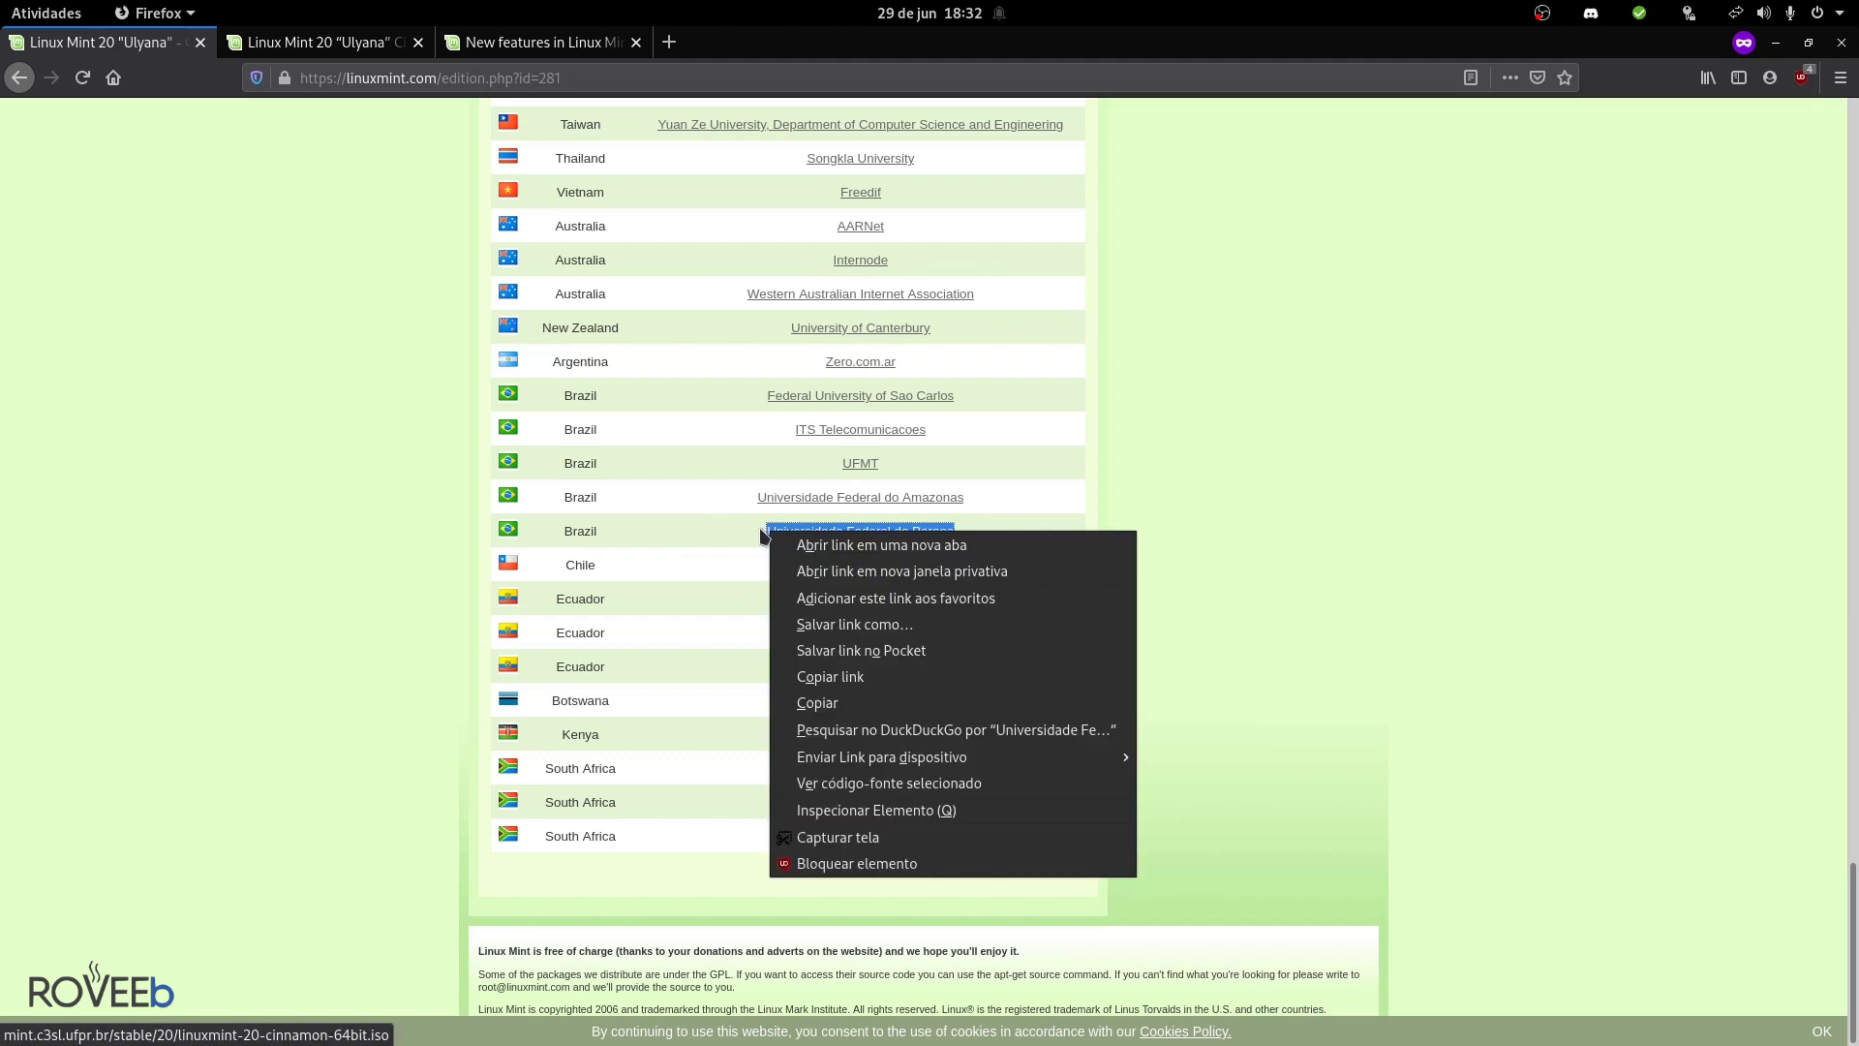
{"action": "key", "text": "Escape"}
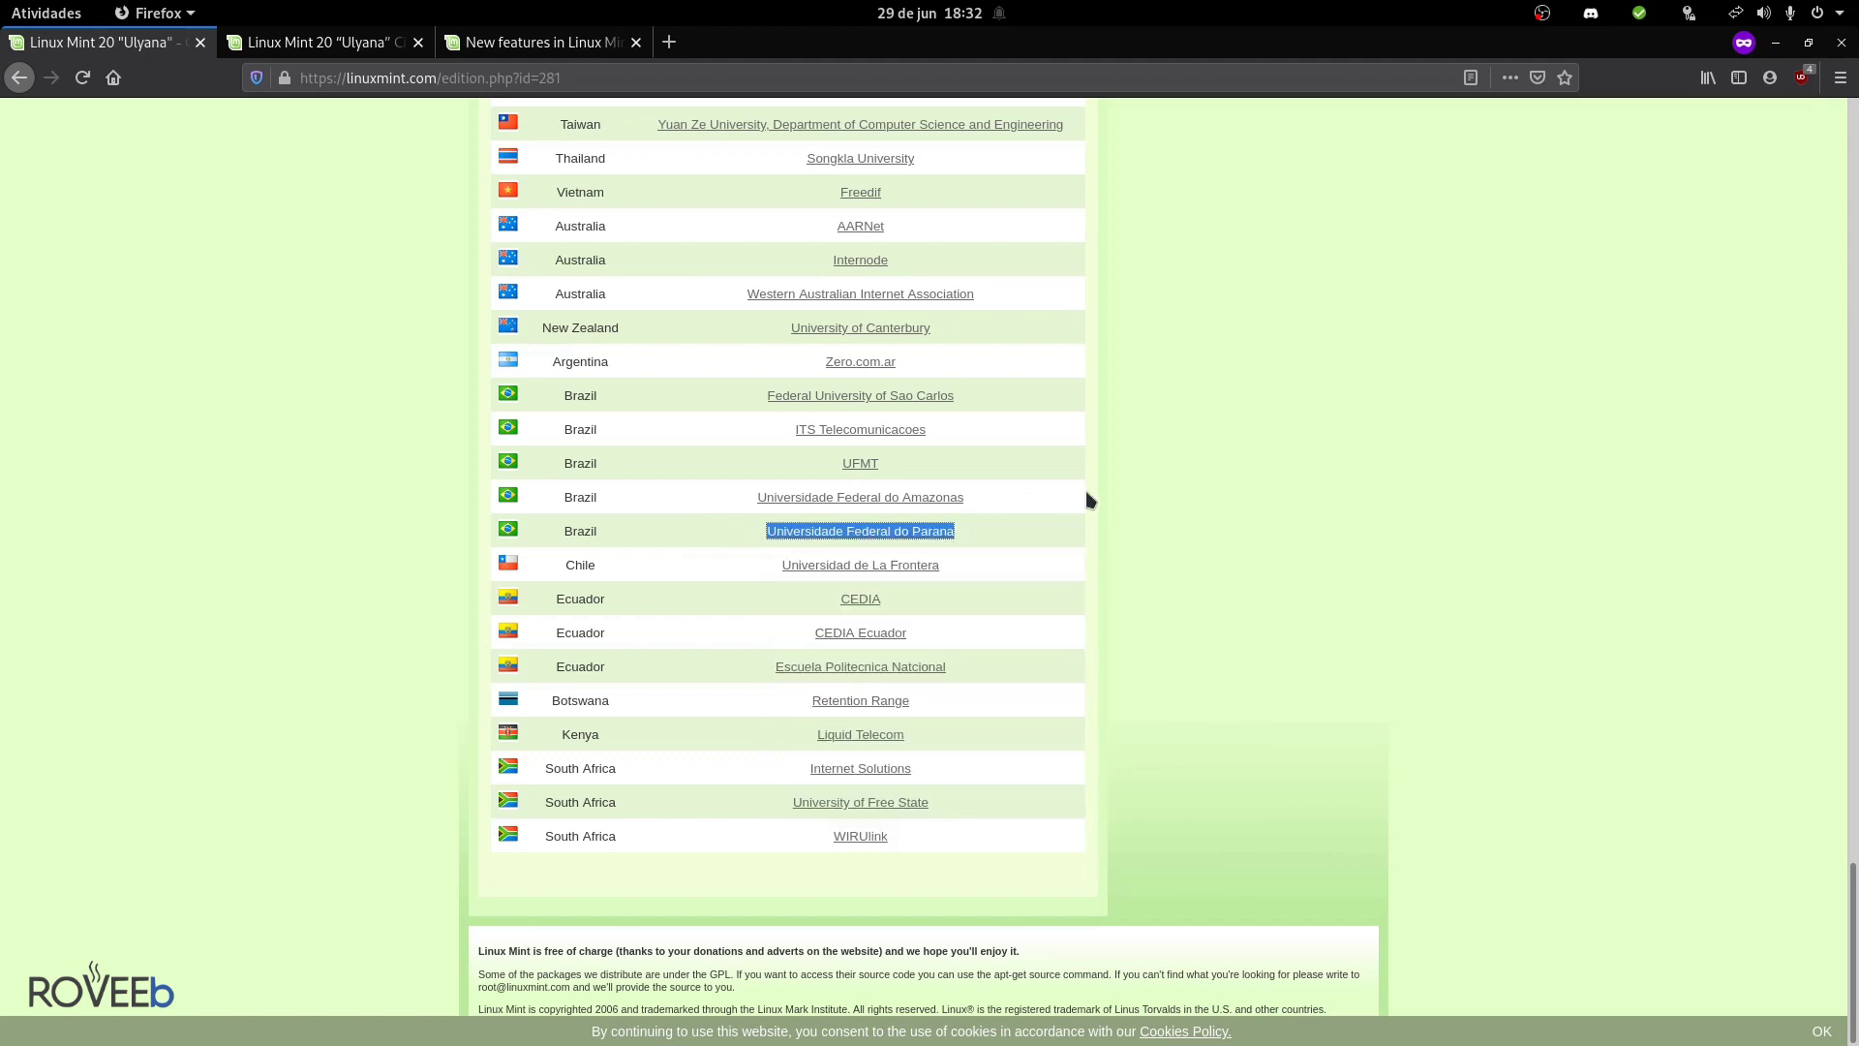
{"action": "scroll", "coordinate": [1084, 490], "scroll_direction": "up", "scroll_amount": 1}
{"action": "scroll", "coordinate": [1085, 490], "scroll_direction": "up", "scroll_amount": 15}
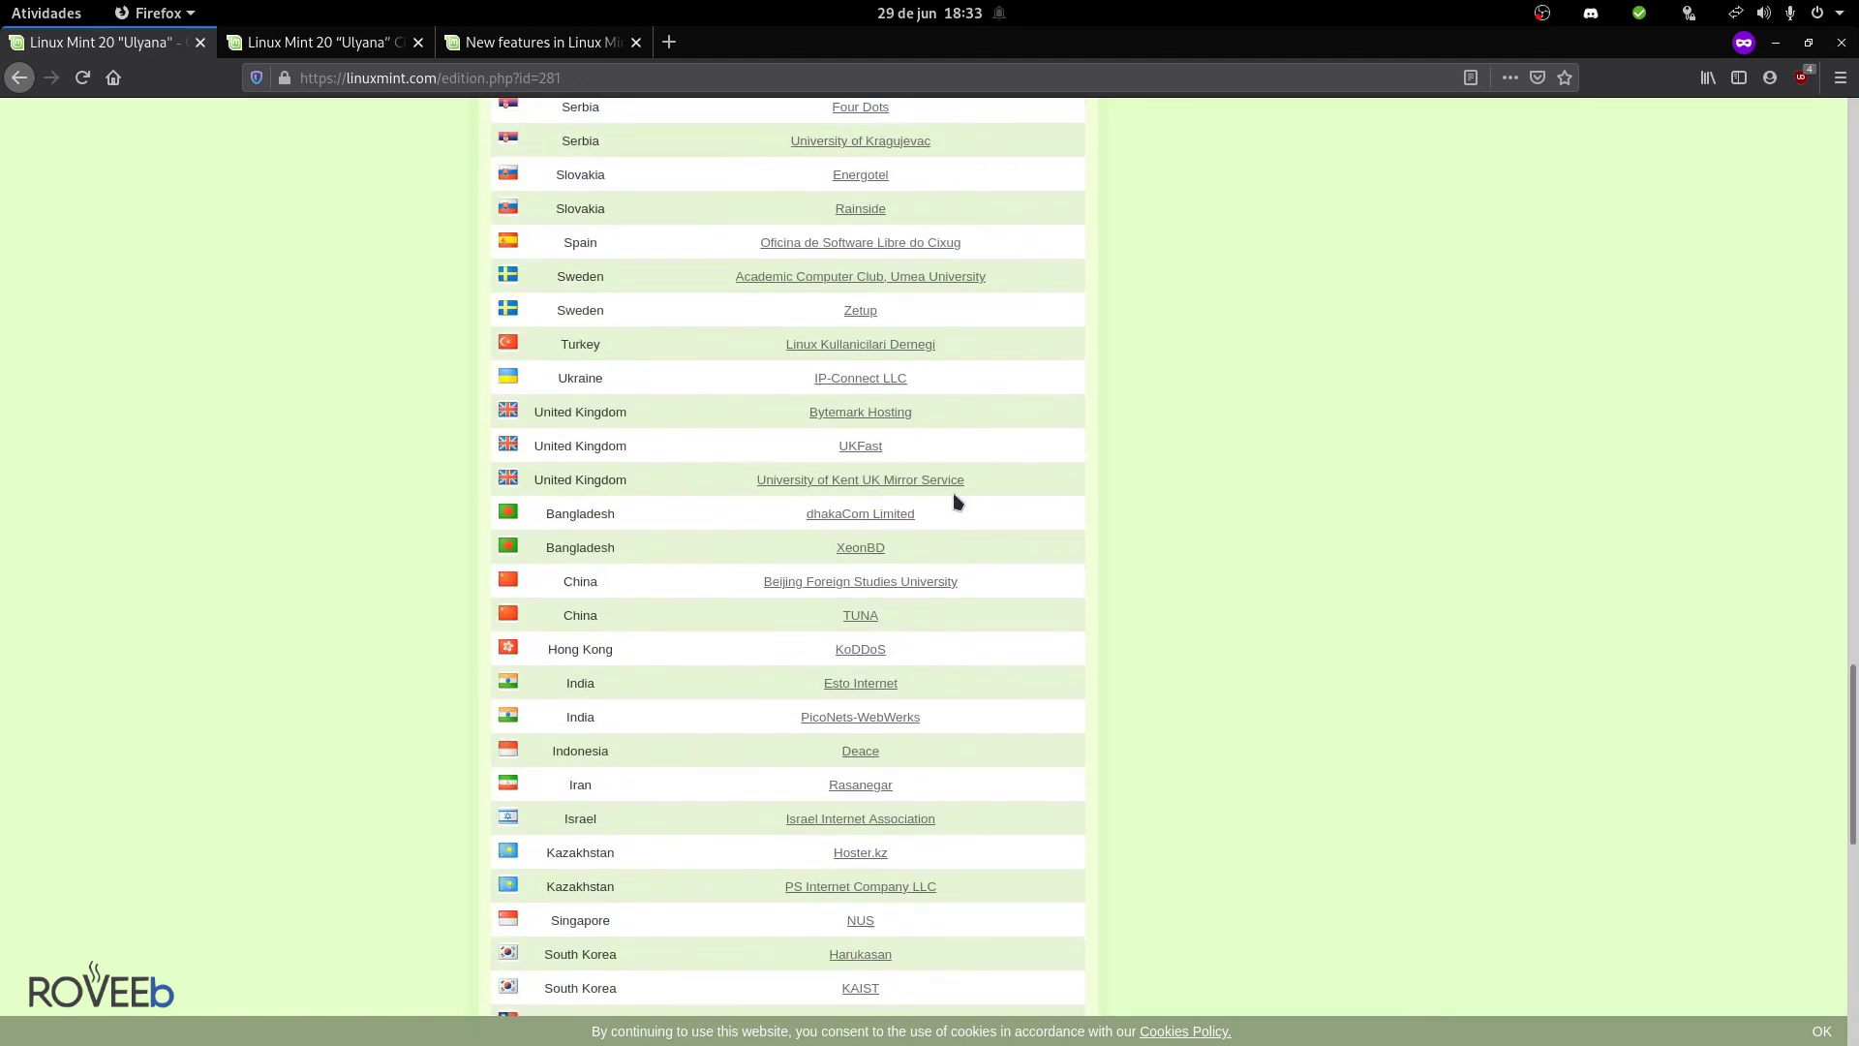
{"action": "scroll", "coordinate": [955, 498], "scroll_direction": "up", "scroll_amount": 15}
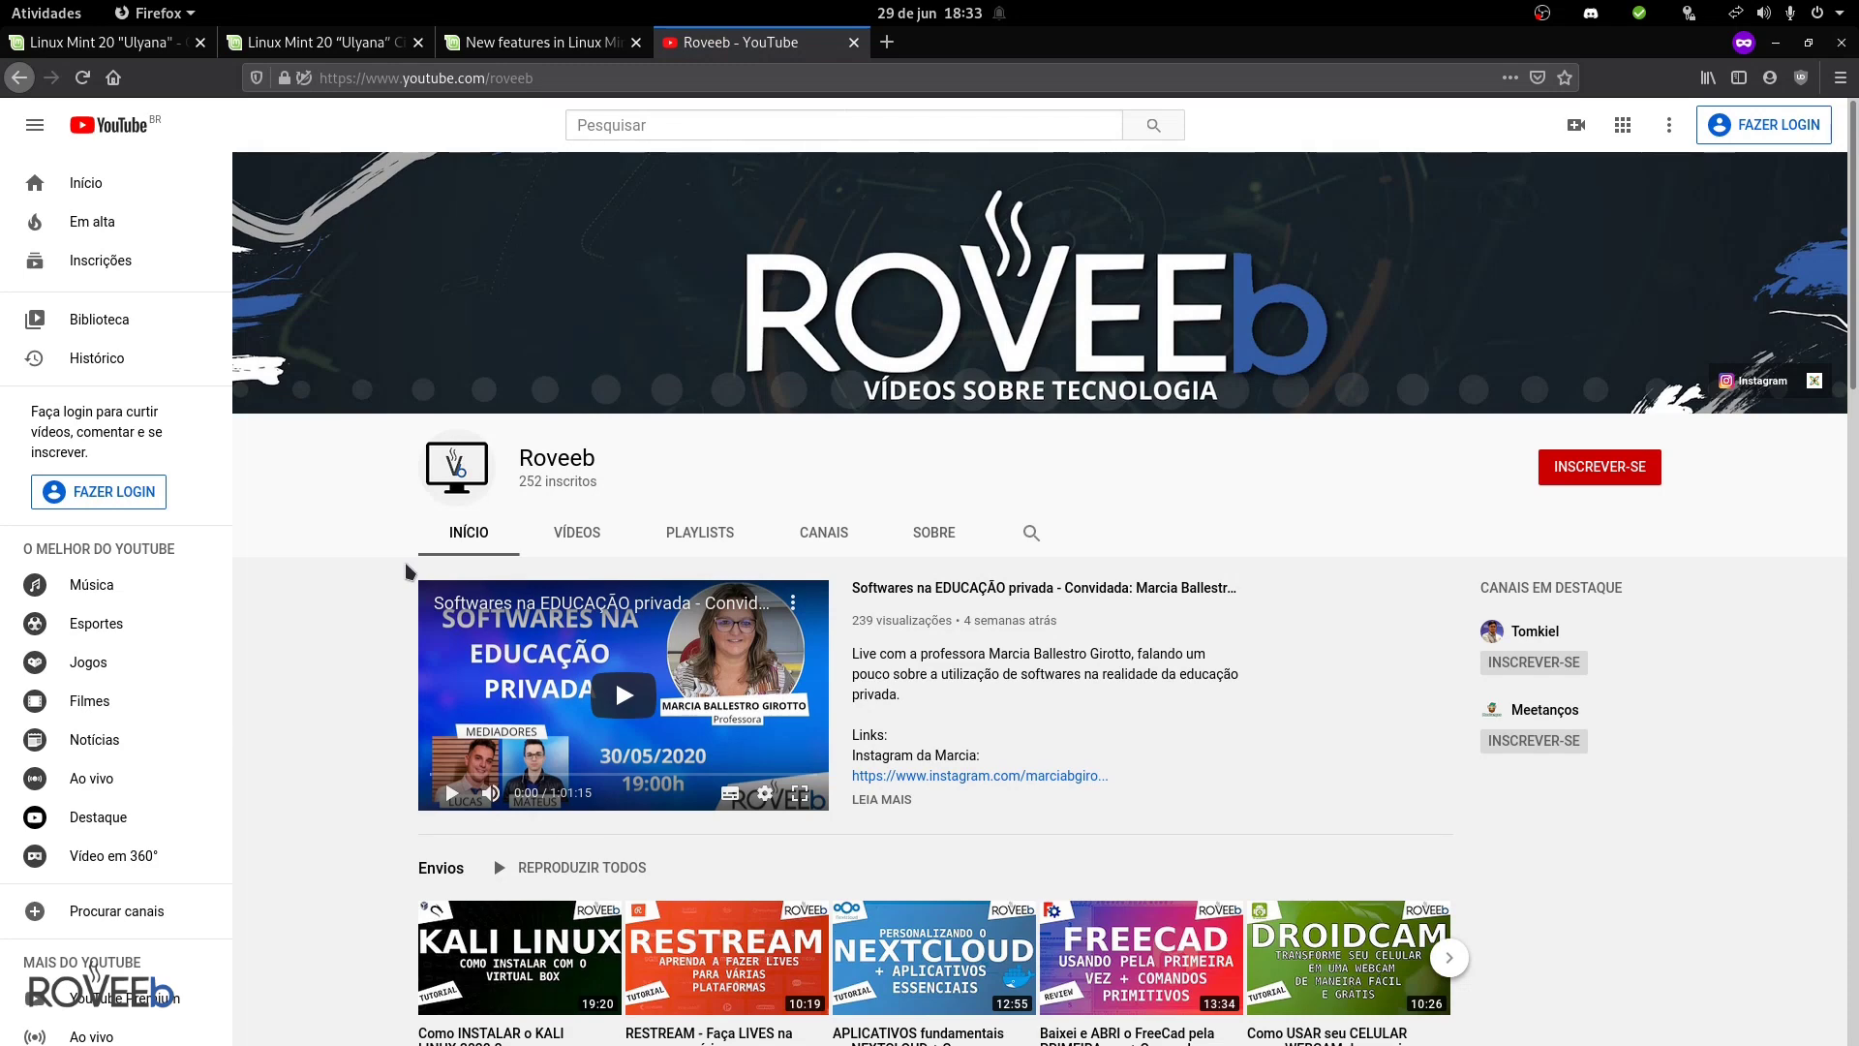
- Scroll through the Roveeb channel's recent uploads and popular videos and back up
{"action": "scroll", "coordinate": [401, 657], "scroll_direction": "down", "scroll_amount": 10}
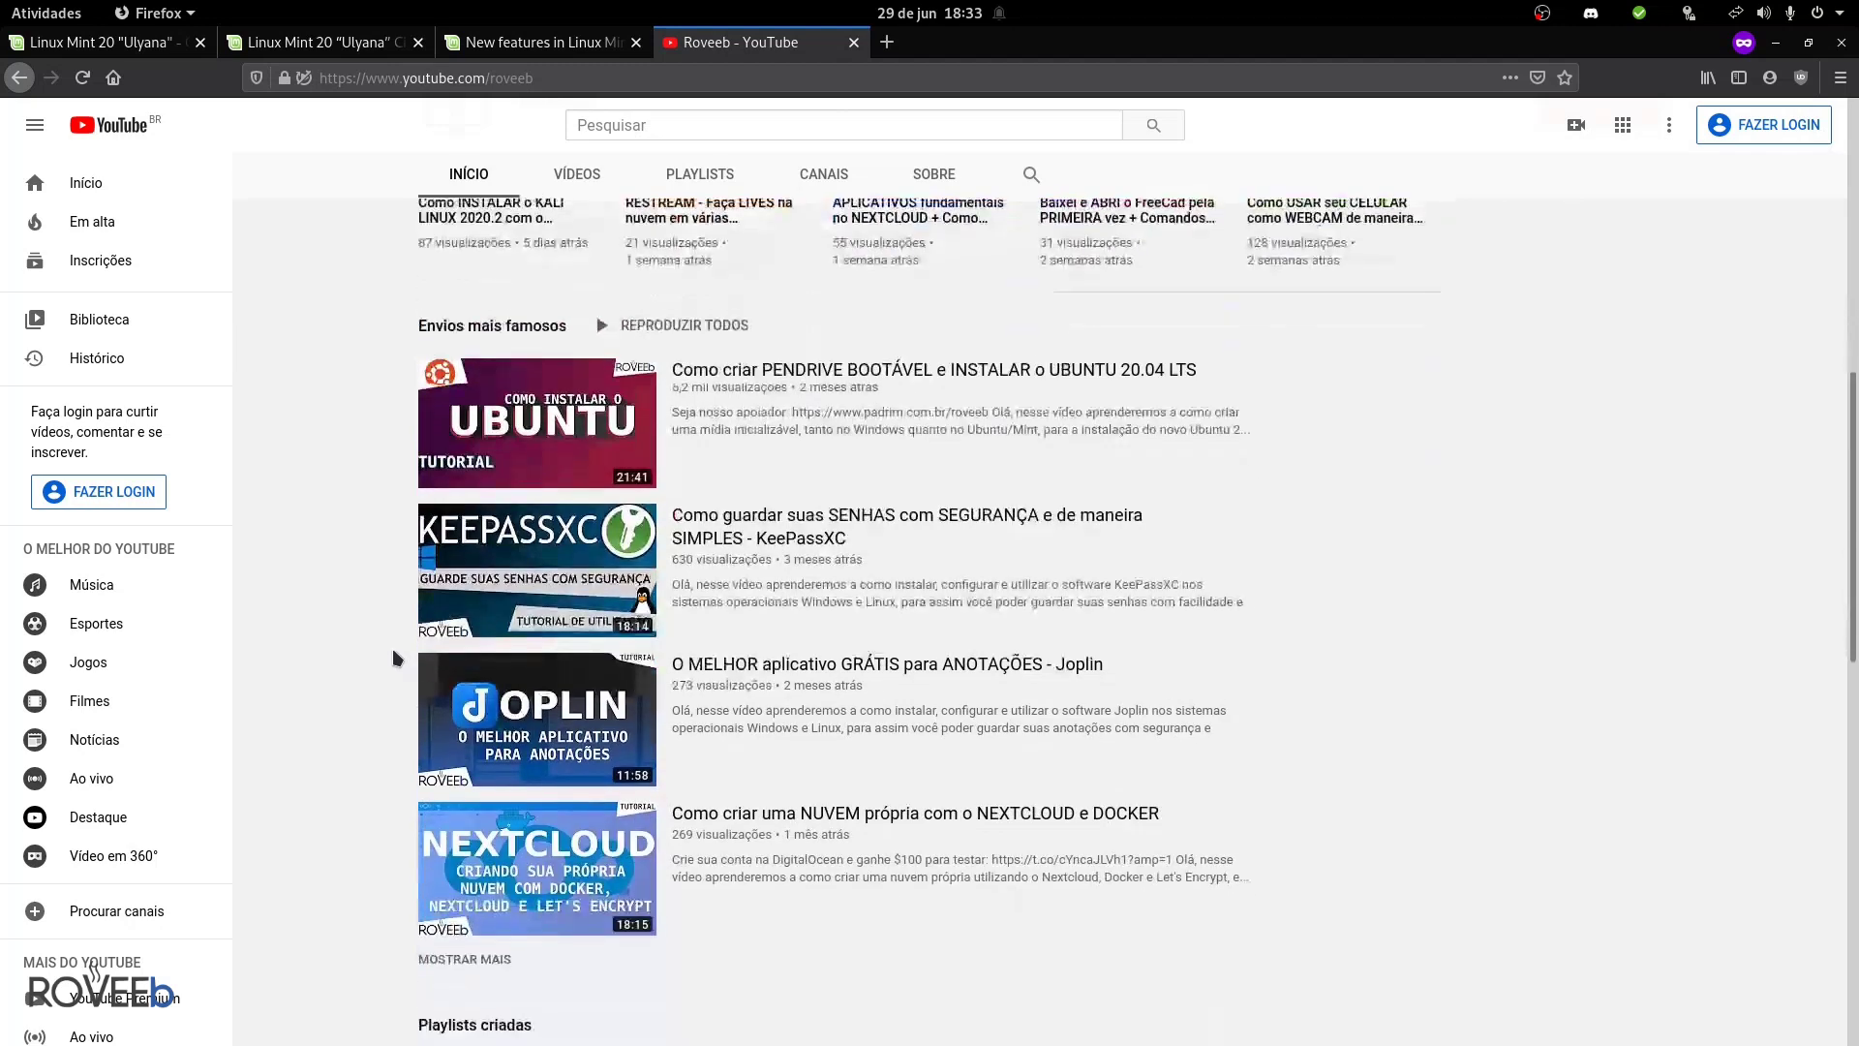
{"action": "scroll", "coordinate": [392, 658], "scroll_direction": "up", "scroll_amount": 3}
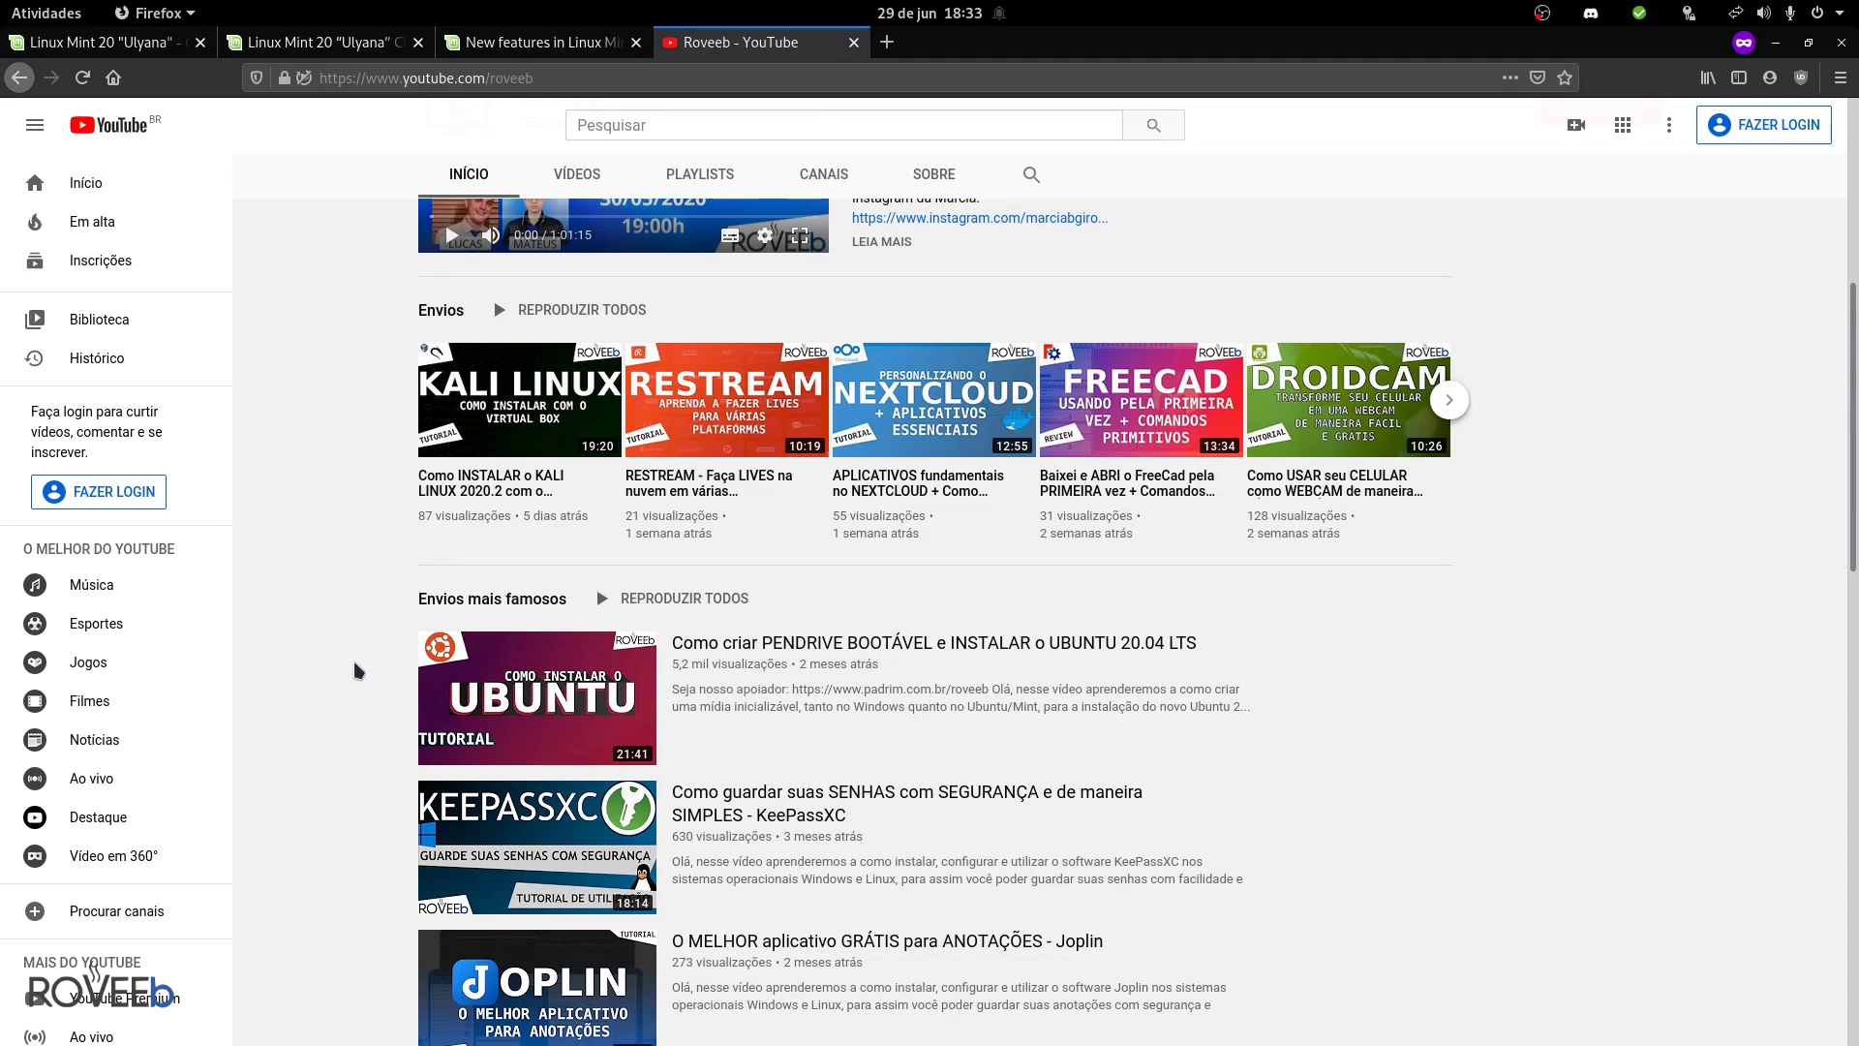
{"action": "scroll", "coordinate": [358, 666], "scroll_direction": "up", "scroll_amount": 4}
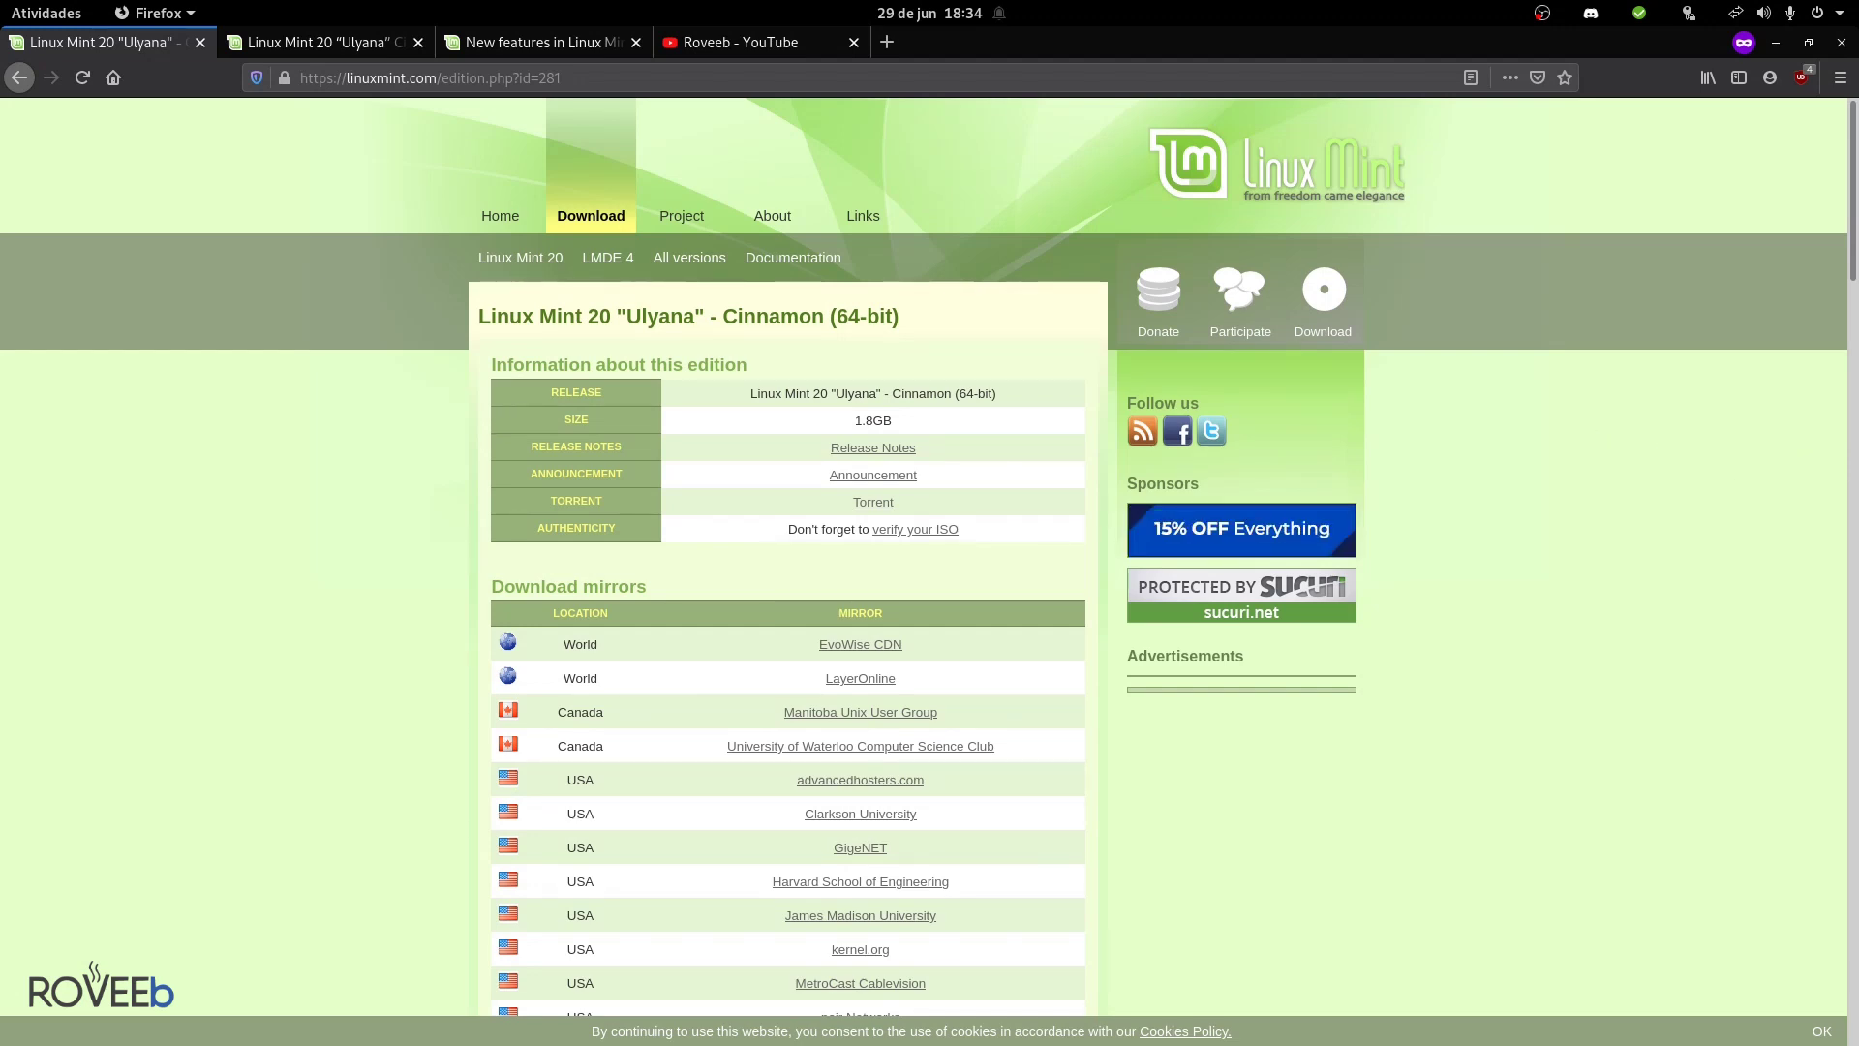
- Switch back to the Linux Mint 20 Cinnamon 64-bit download page
{"action": "key", "text": "alt+Tab"}
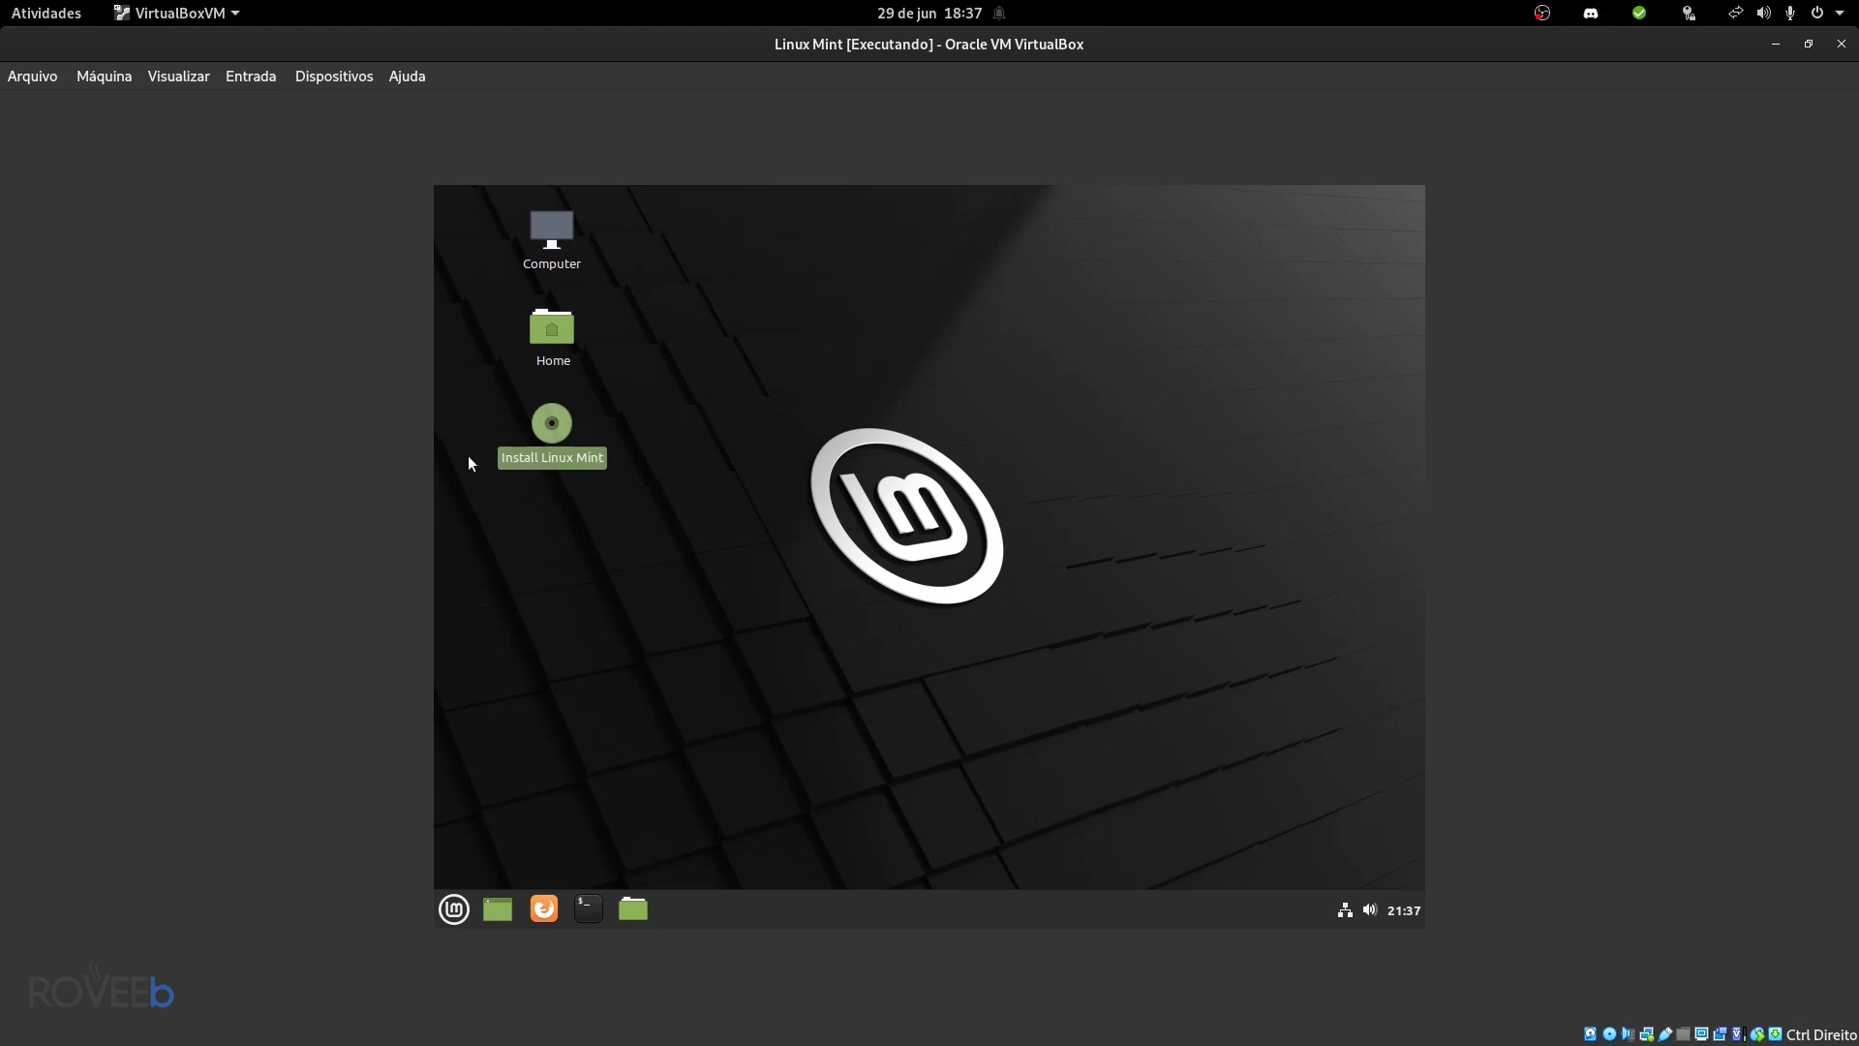
- Launch the Linux Mint installer and choose Português do Brasil as the language
{"action": "double_click", "coordinate": [566, 457]}
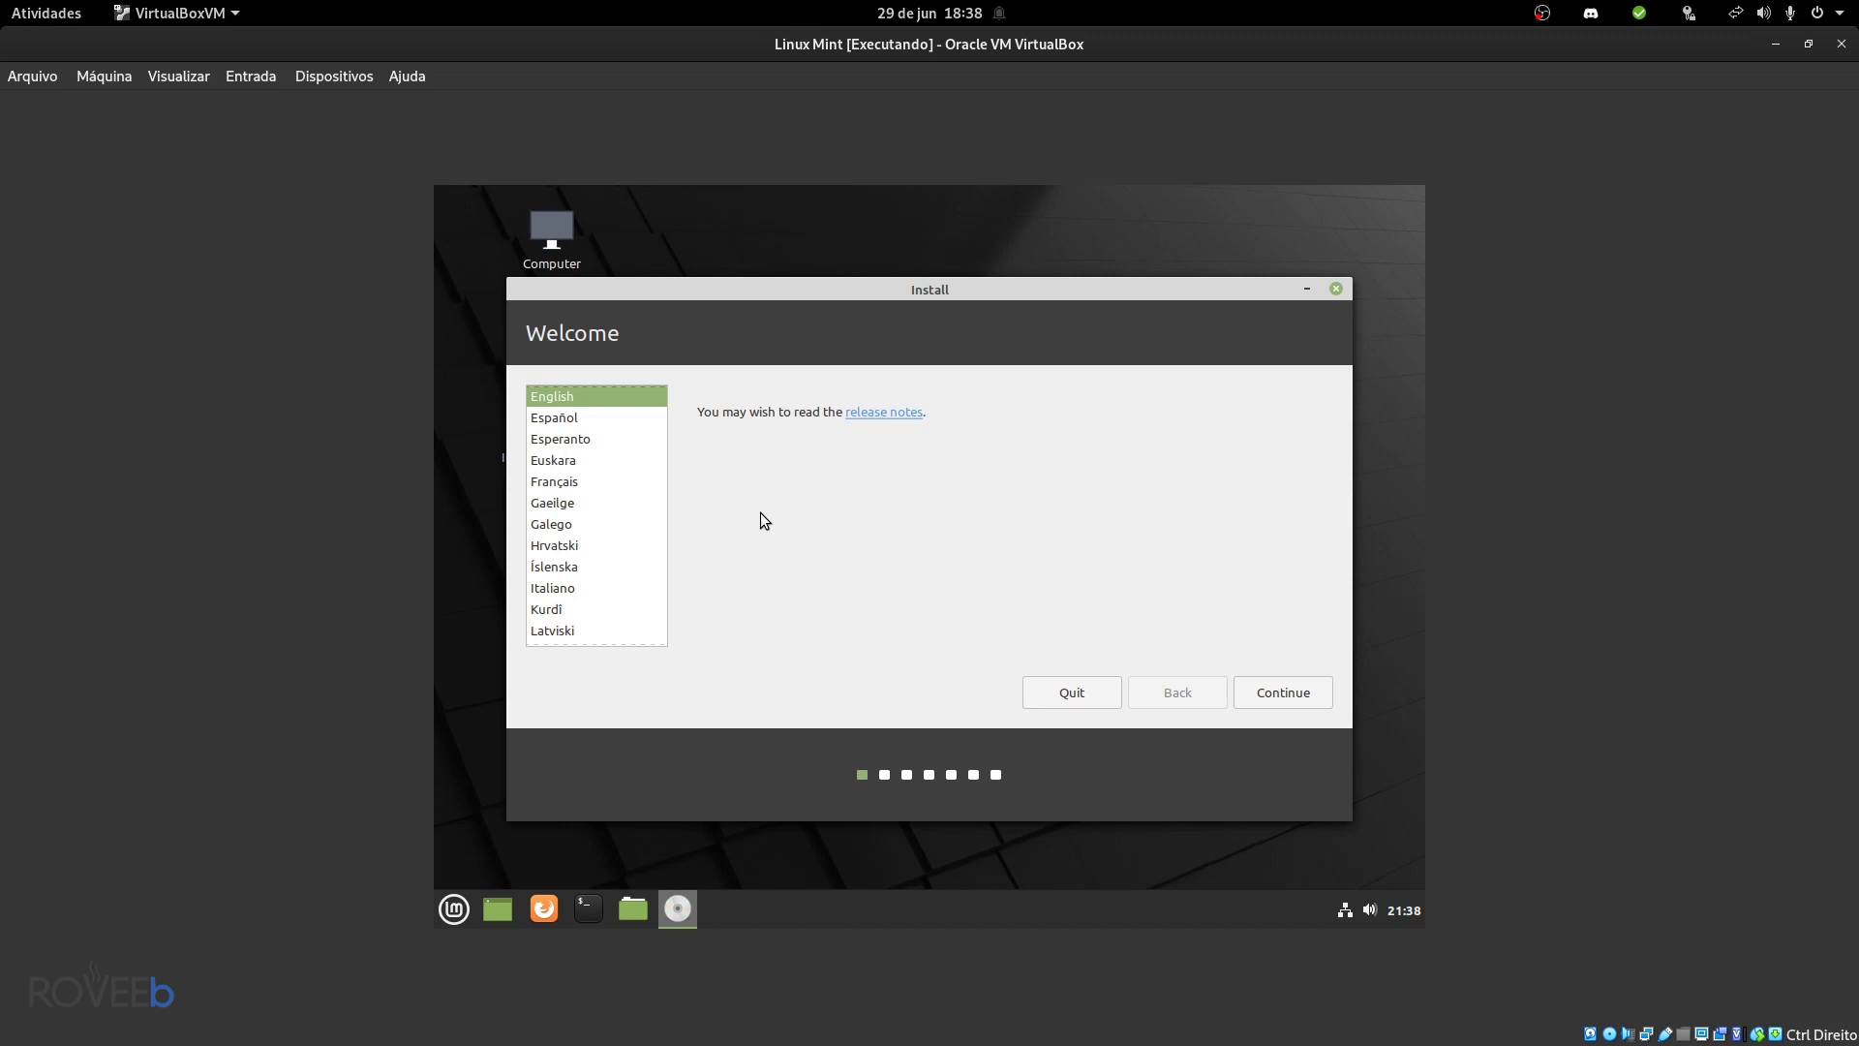
{"action": "scroll", "coordinate": [579, 550], "scroll_direction": "down", "scroll_amount": 2}
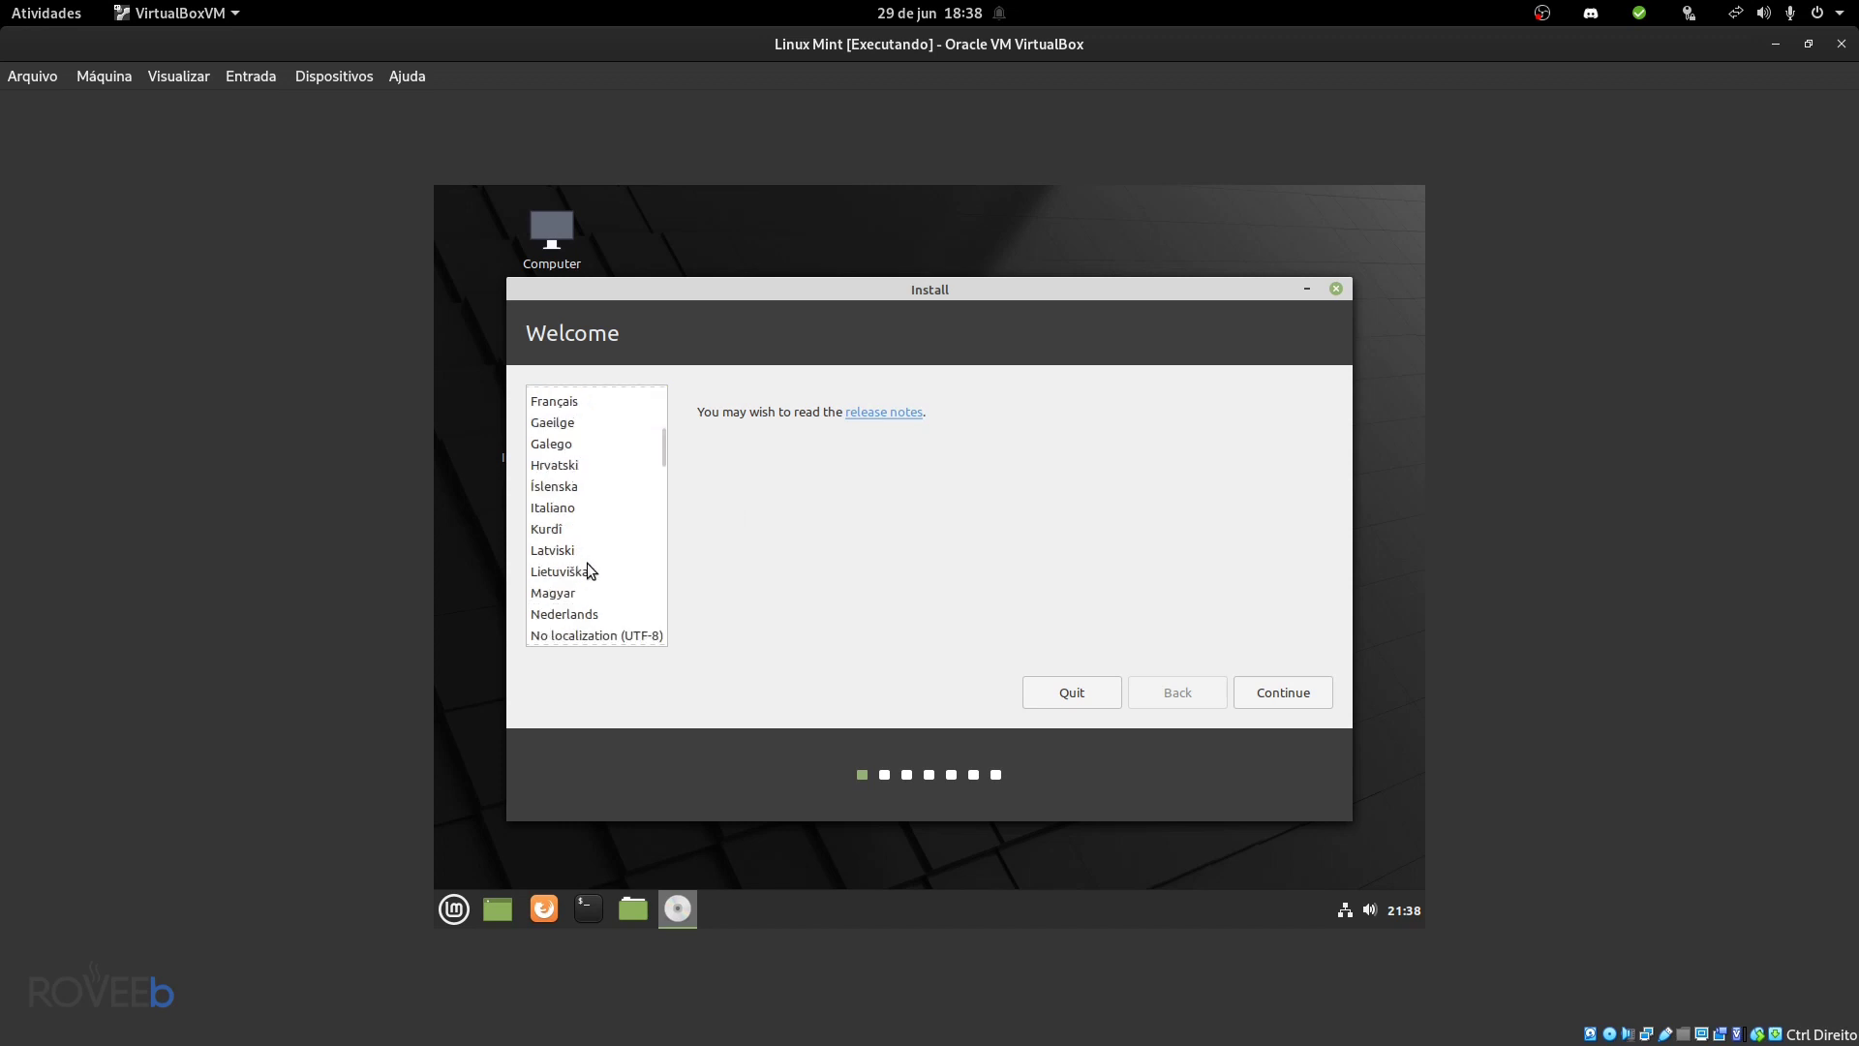
{"action": "scroll", "coordinate": [594, 552], "scroll_direction": "down", "scroll_amount": 3}
{"action": "left_click", "coordinate": [588, 592]}
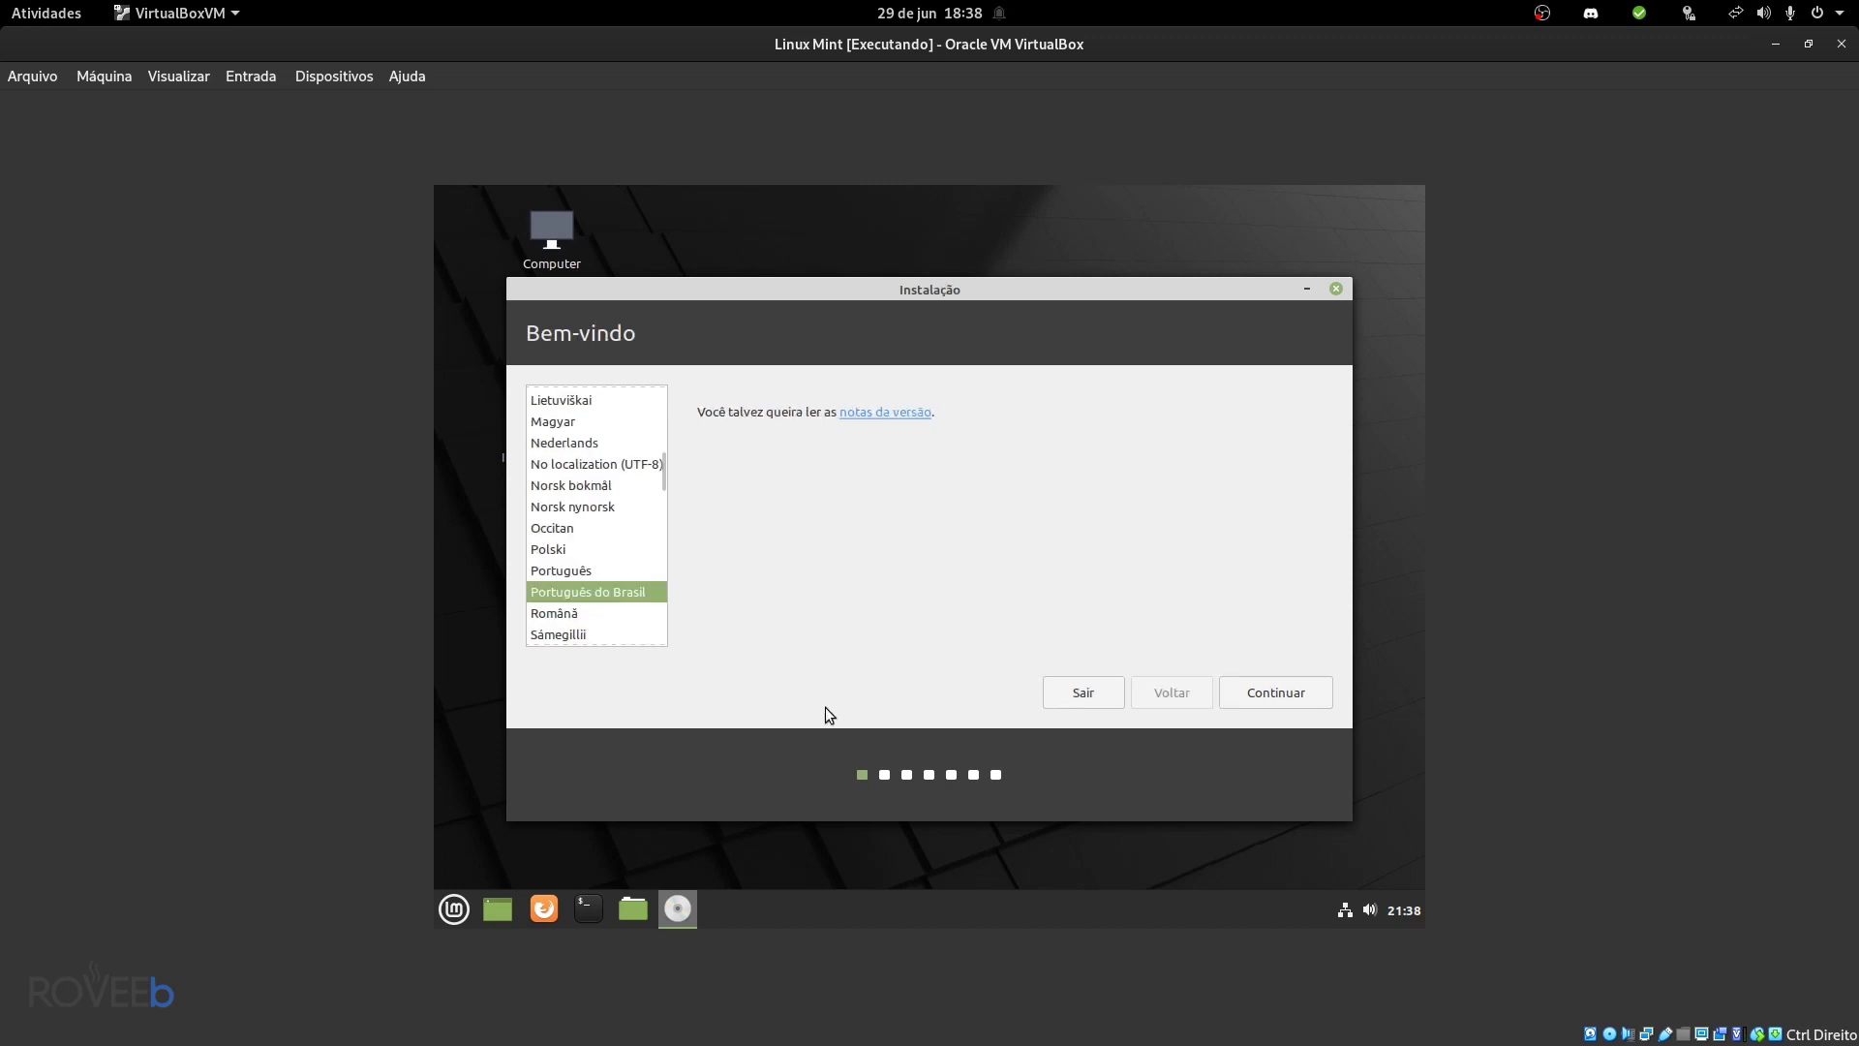
{"action": "left_click", "coordinate": [1274, 690]}
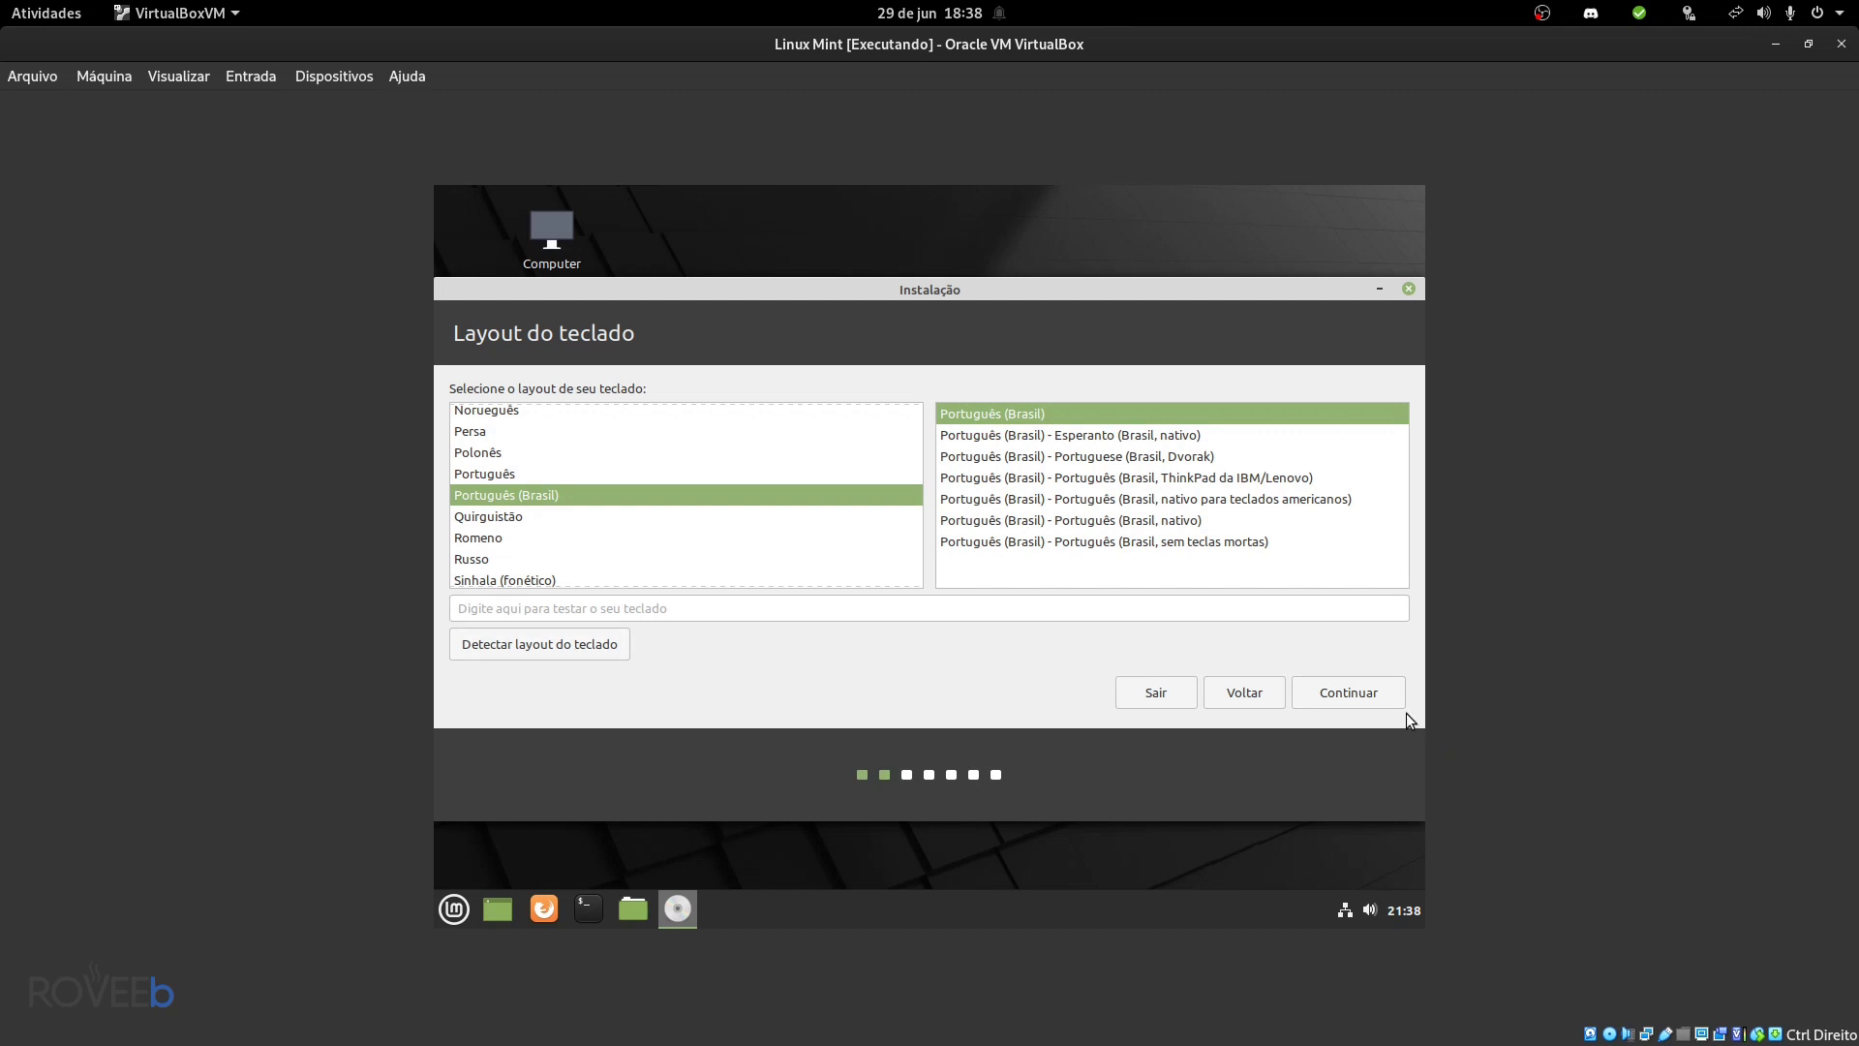
- Keep the Brazilian keyboard layout and enable installing multimedia codecs
{"action": "left_click", "coordinate": [1339, 699]}
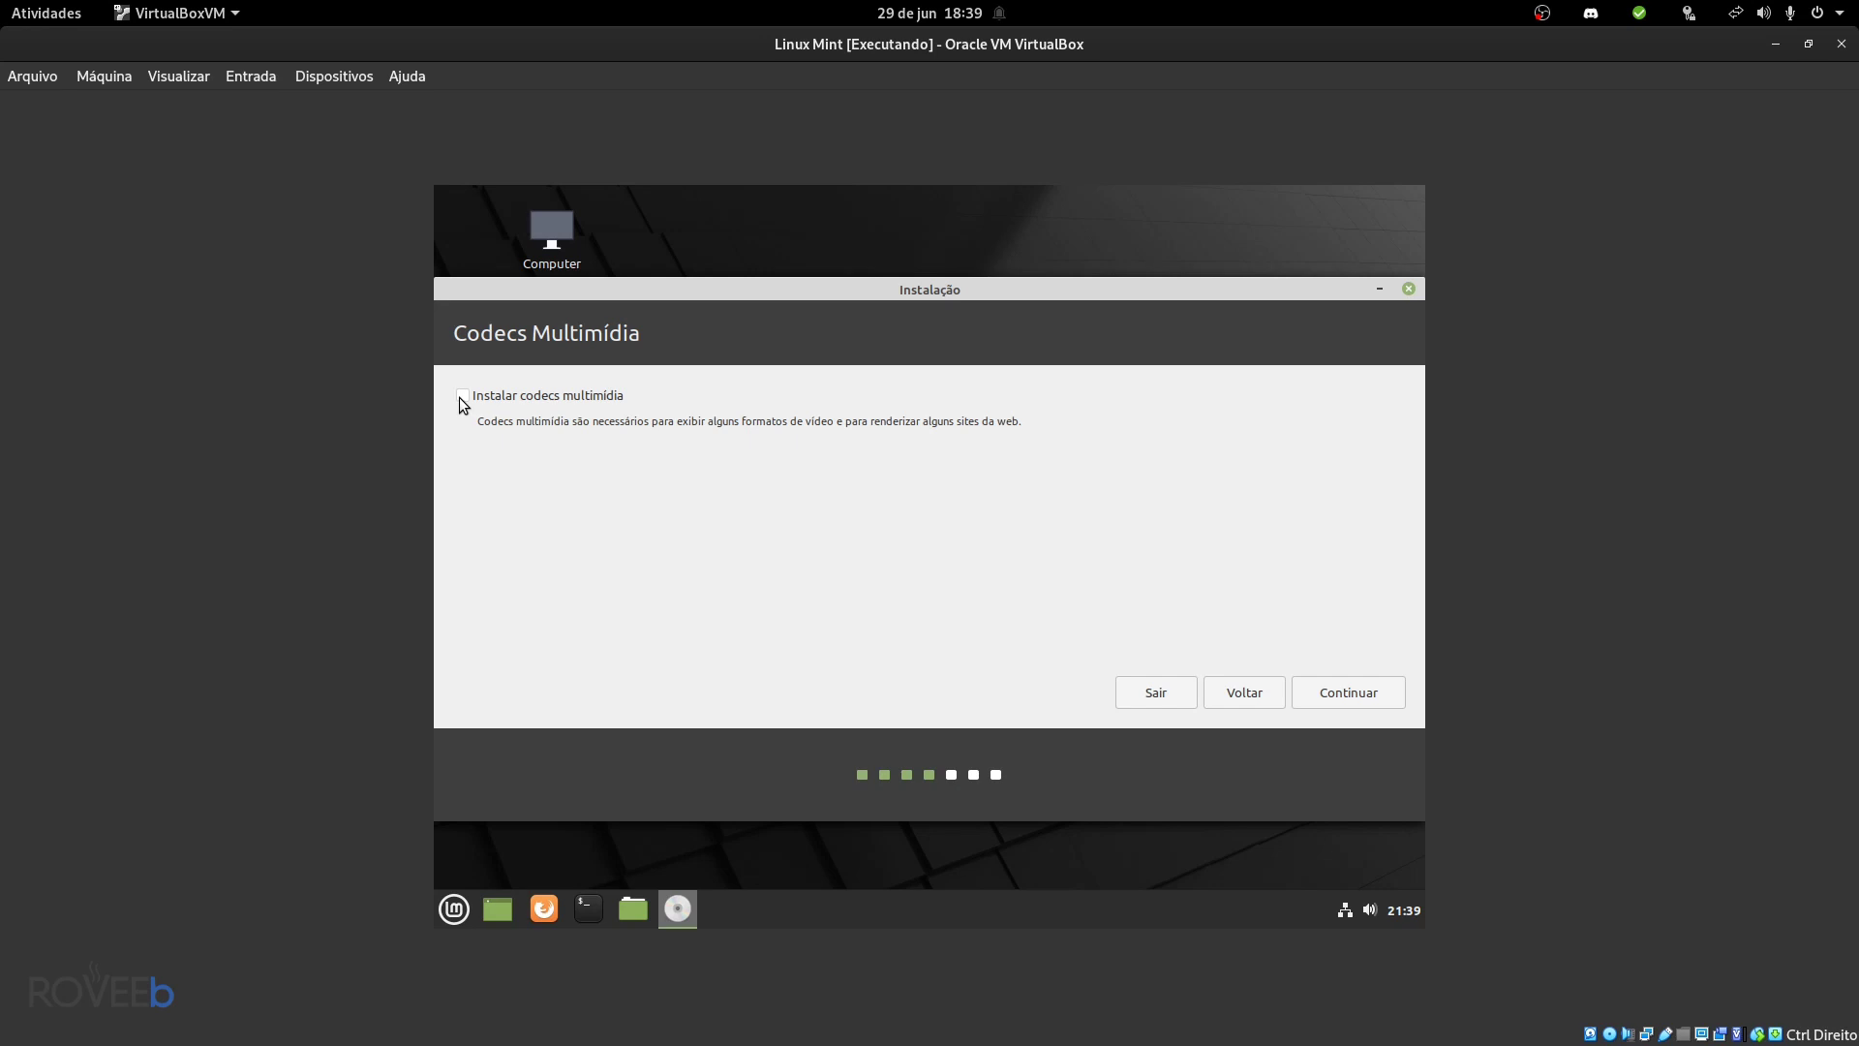
{"action": "left_click", "coordinate": [461, 403]}
{"action": "left_click", "coordinate": [1358, 695]}
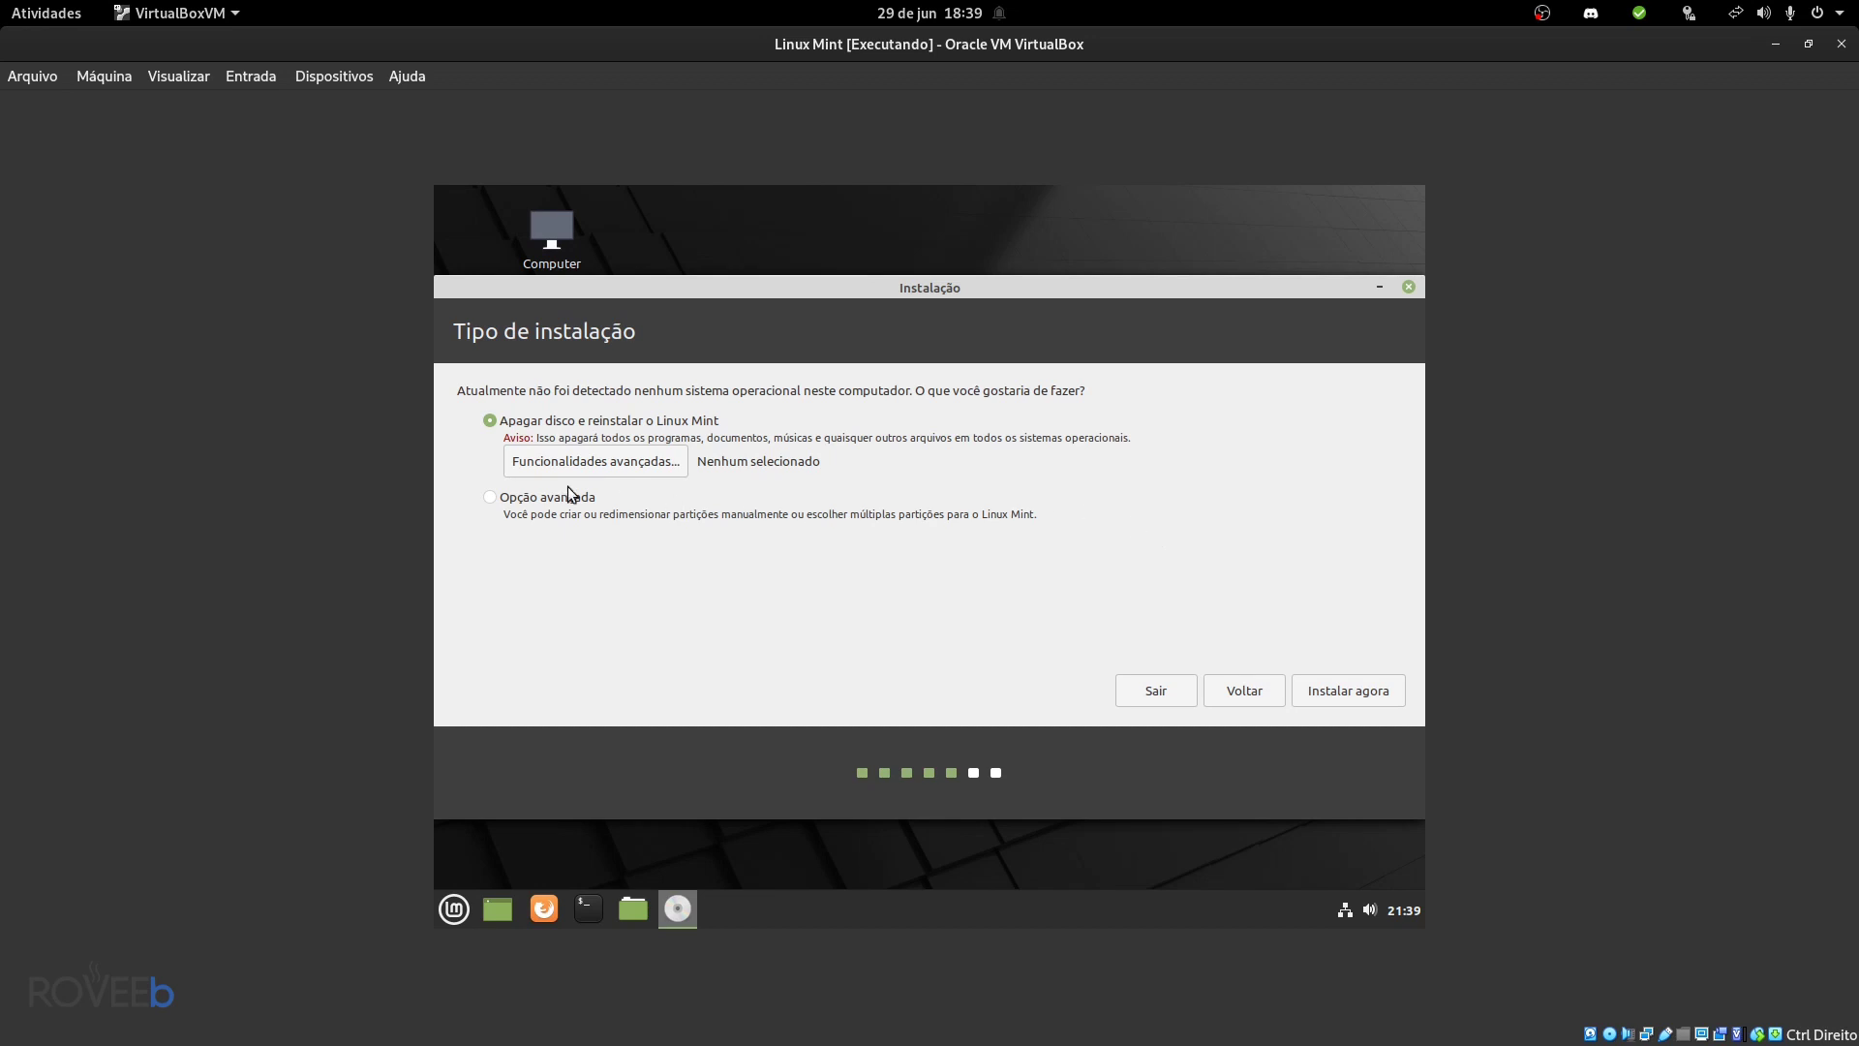
- Choose Apagar disco e reinstalar, start Instalar agora, and confirm writing the disk changes
{"action": "left_click", "coordinate": [523, 500]}
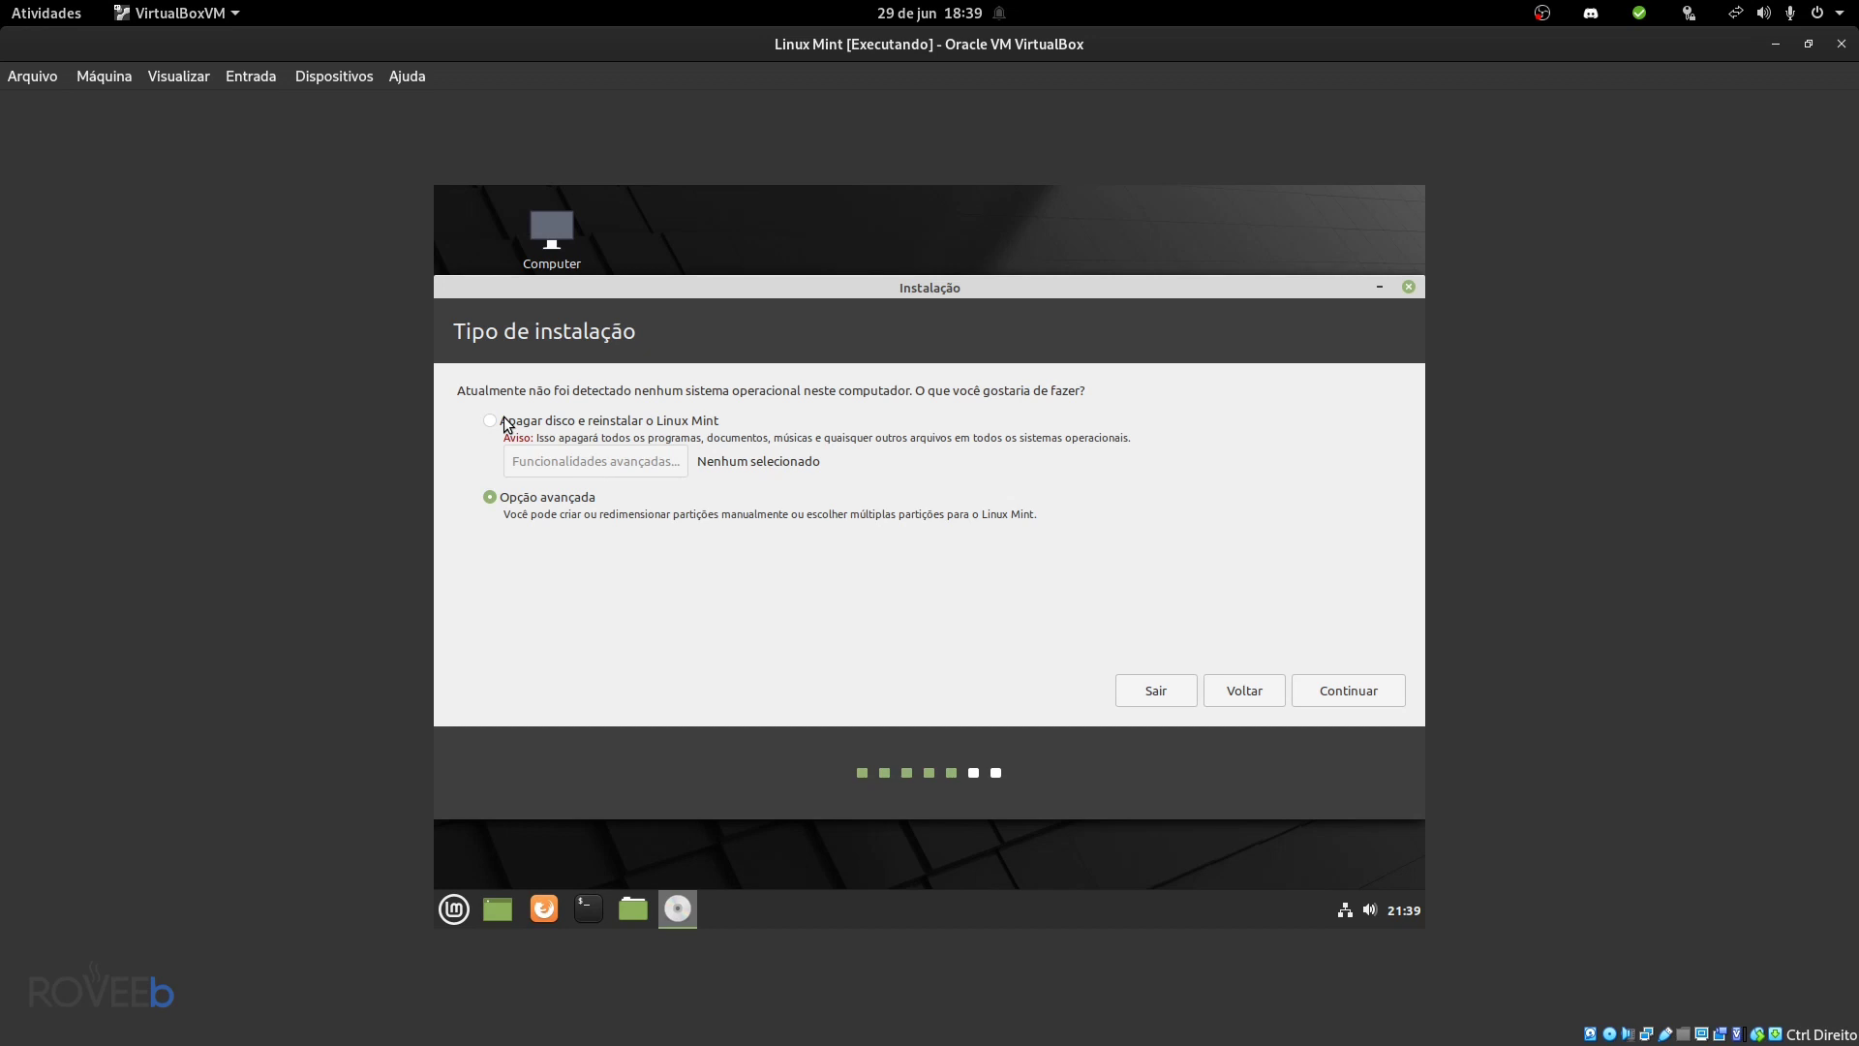
{"action": "left_click", "coordinate": [491, 422]}
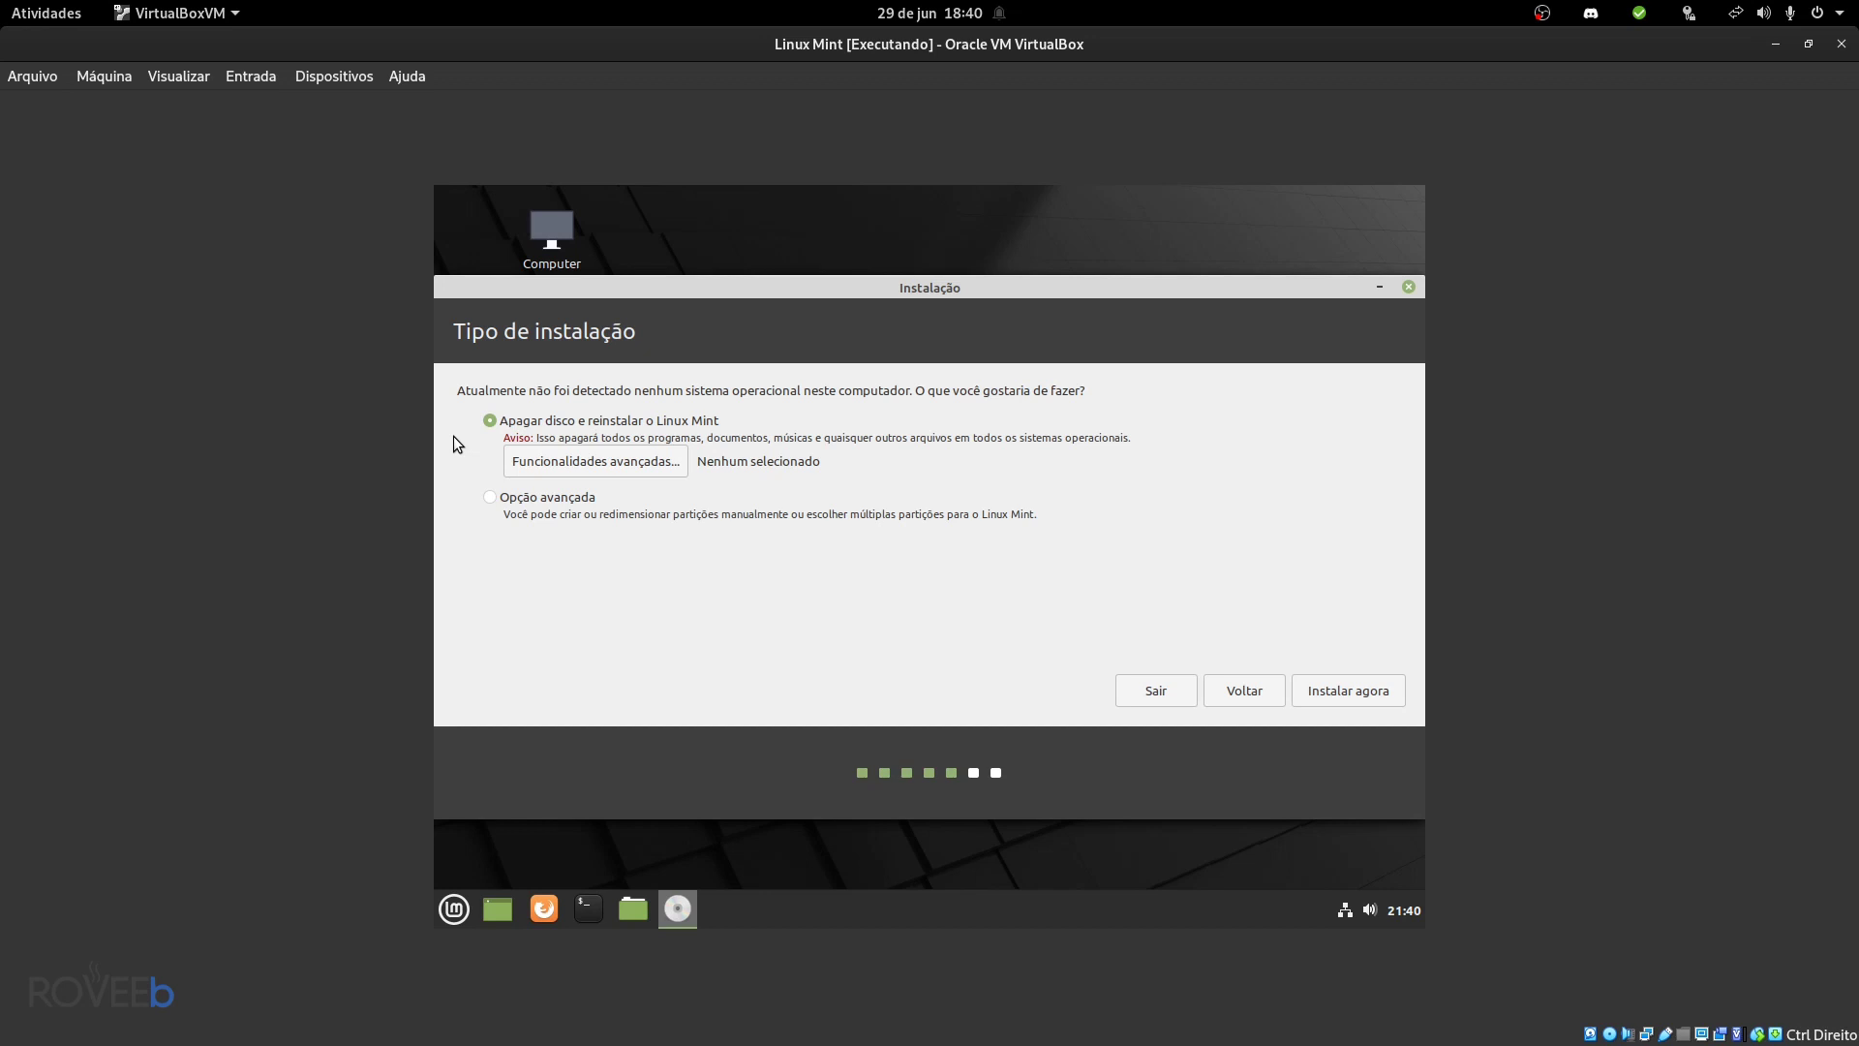
{"action": "left_click", "coordinate": [1329, 693]}
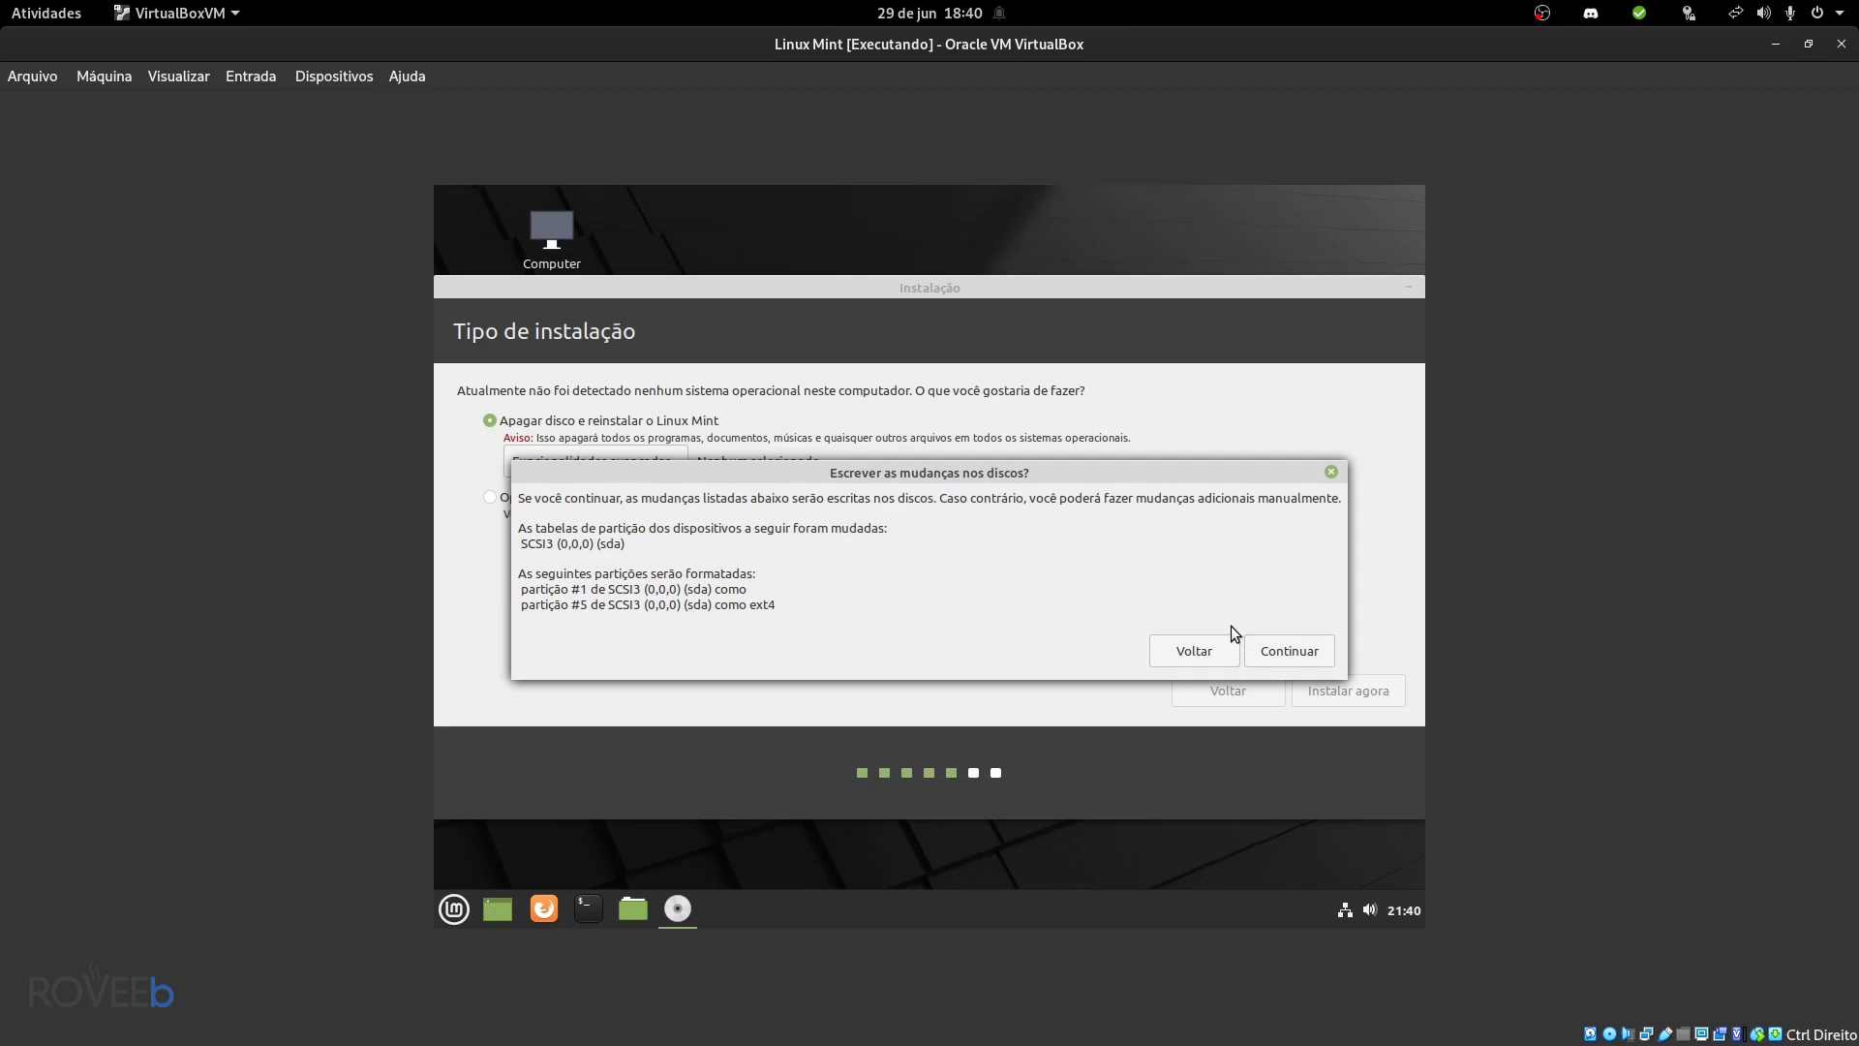
{"action": "left_click", "coordinate": [1289, 651]}
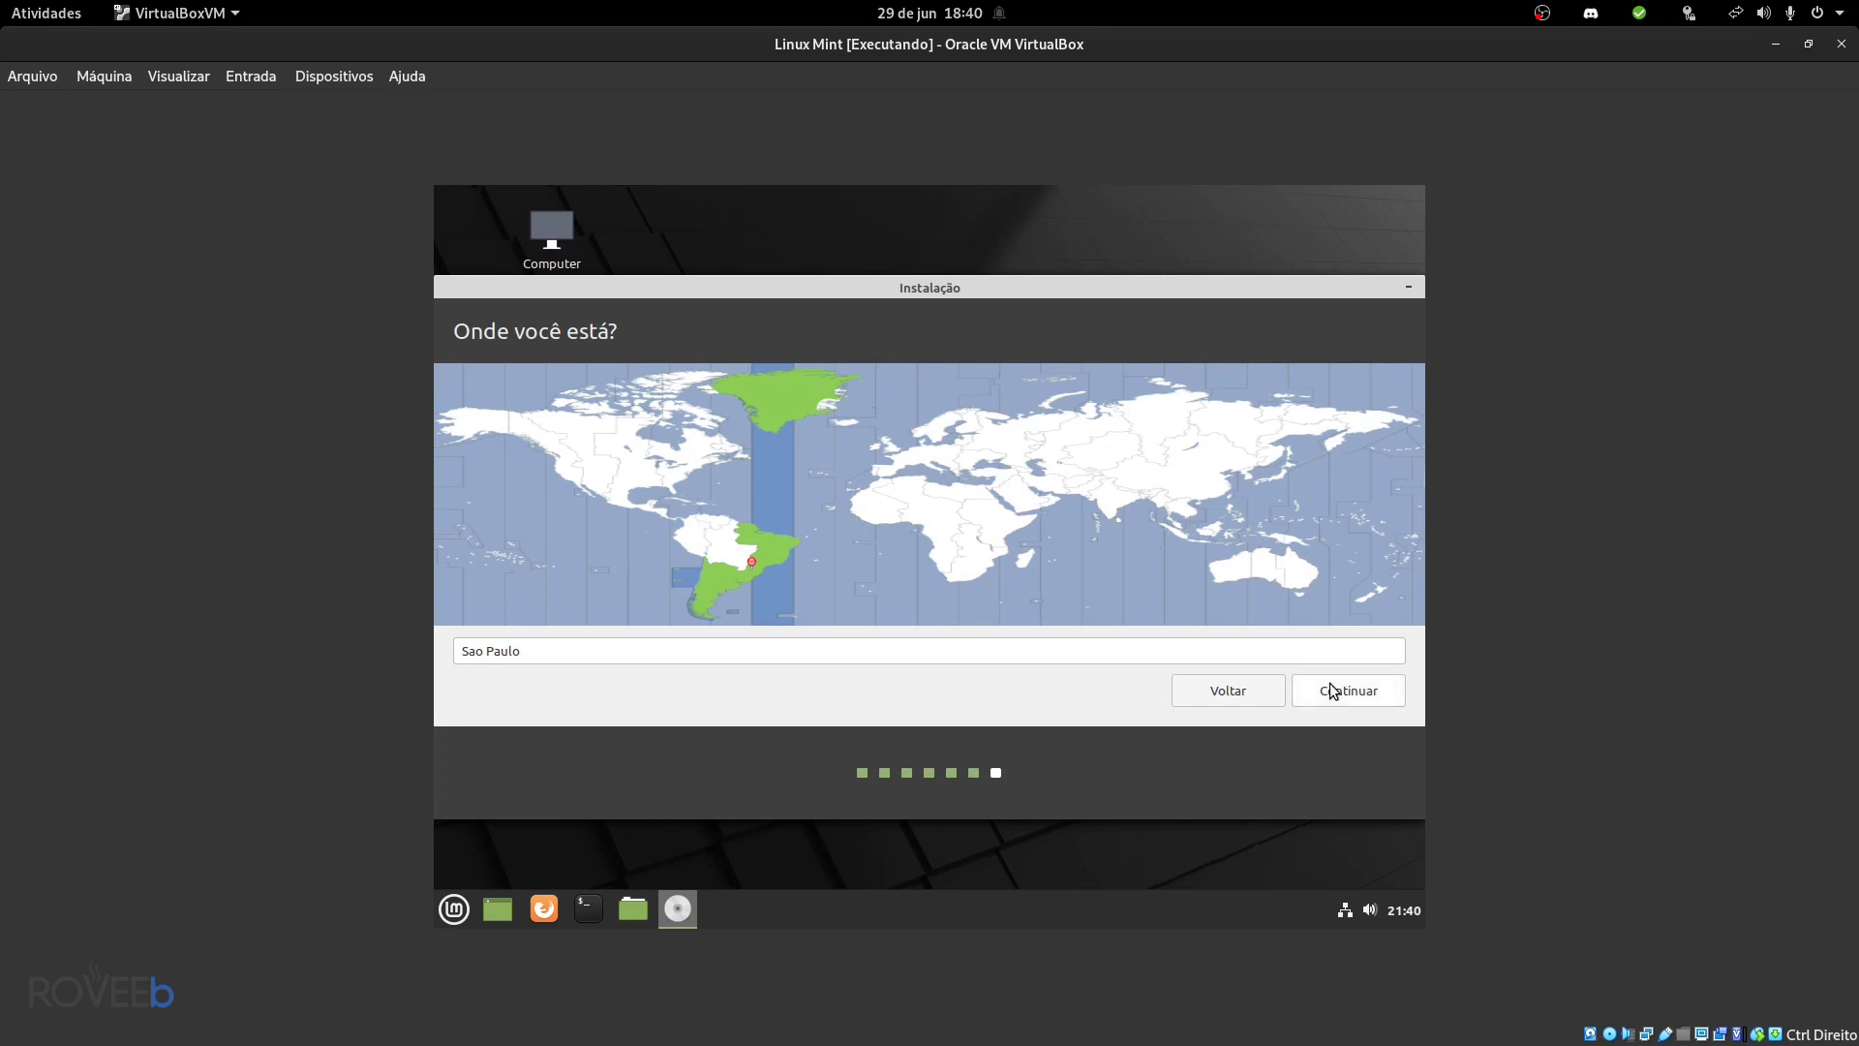
- Confirm São Paulo as the location and enter the user's name
{"action": "left_click", "coordinate": [1328, 685]}
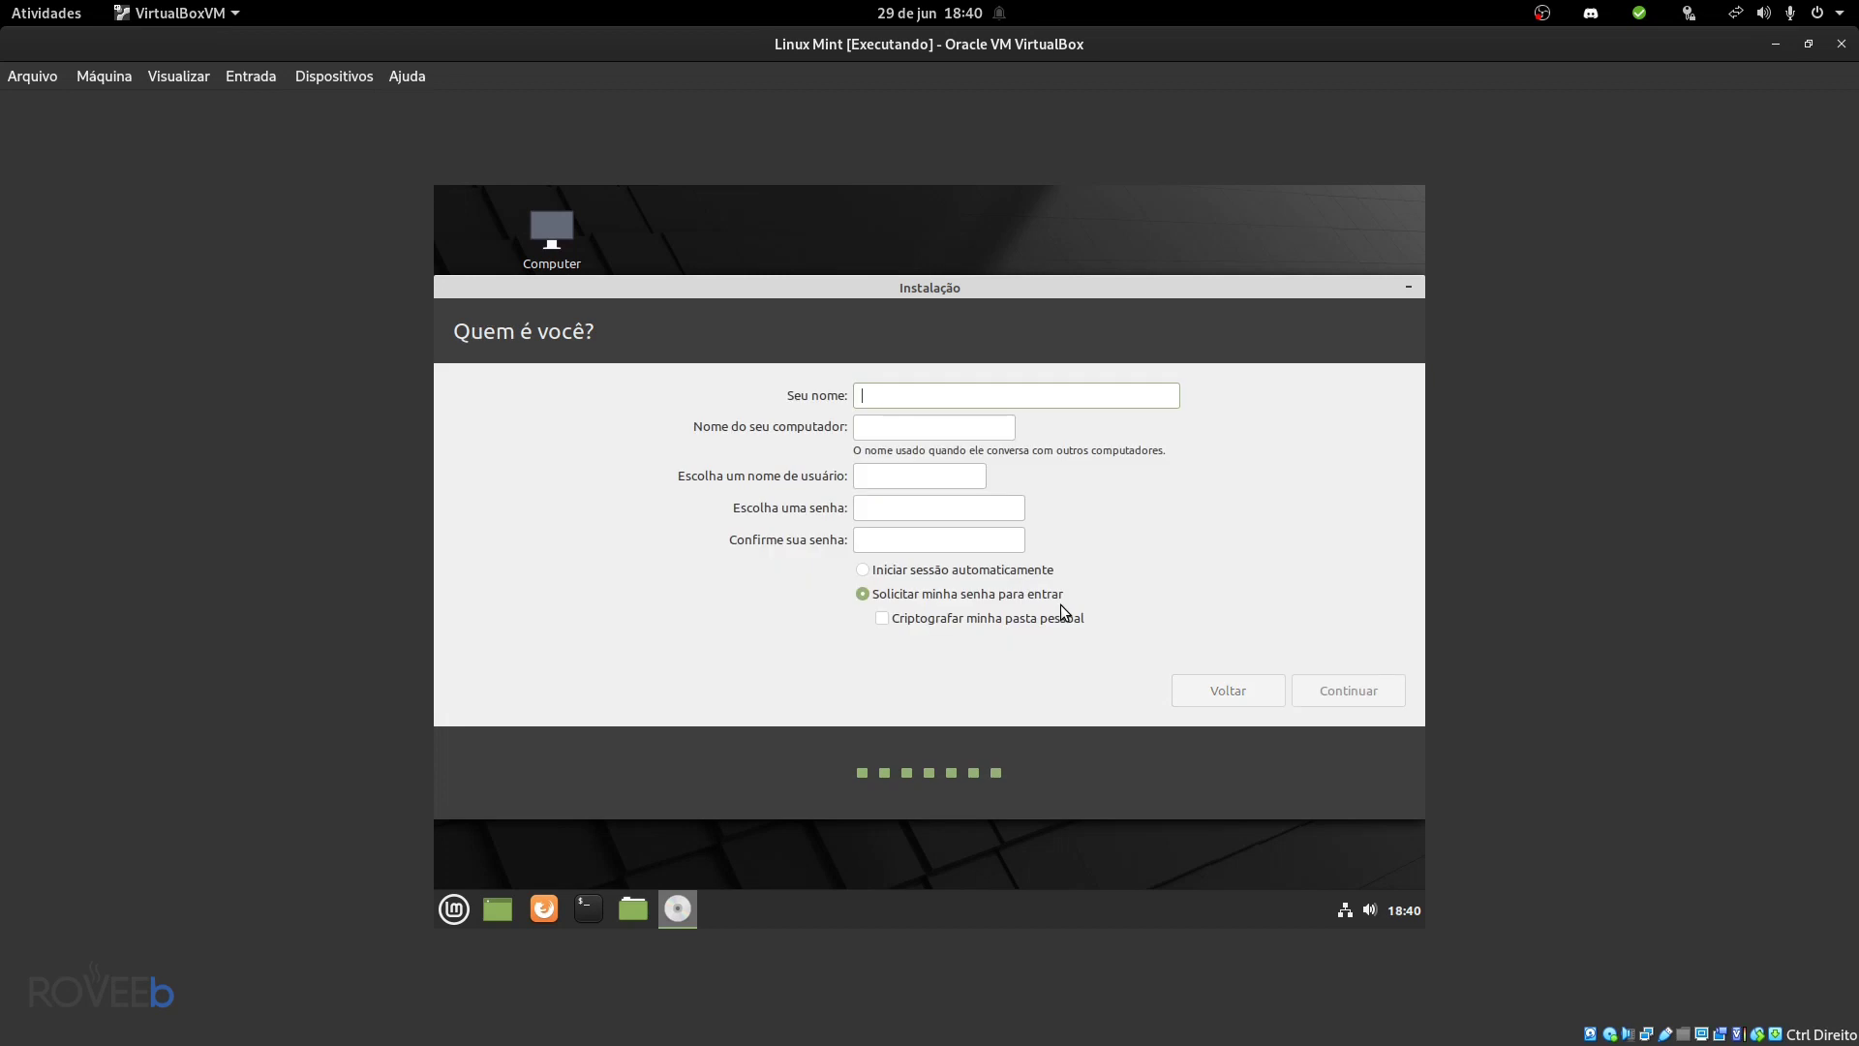
{"action": "type", "text": "Mateus"}
- Set and confirm the account password, leave home-folder encryption off, and start the installation
{"action": "left_click", "coordinate": [891, 515]}
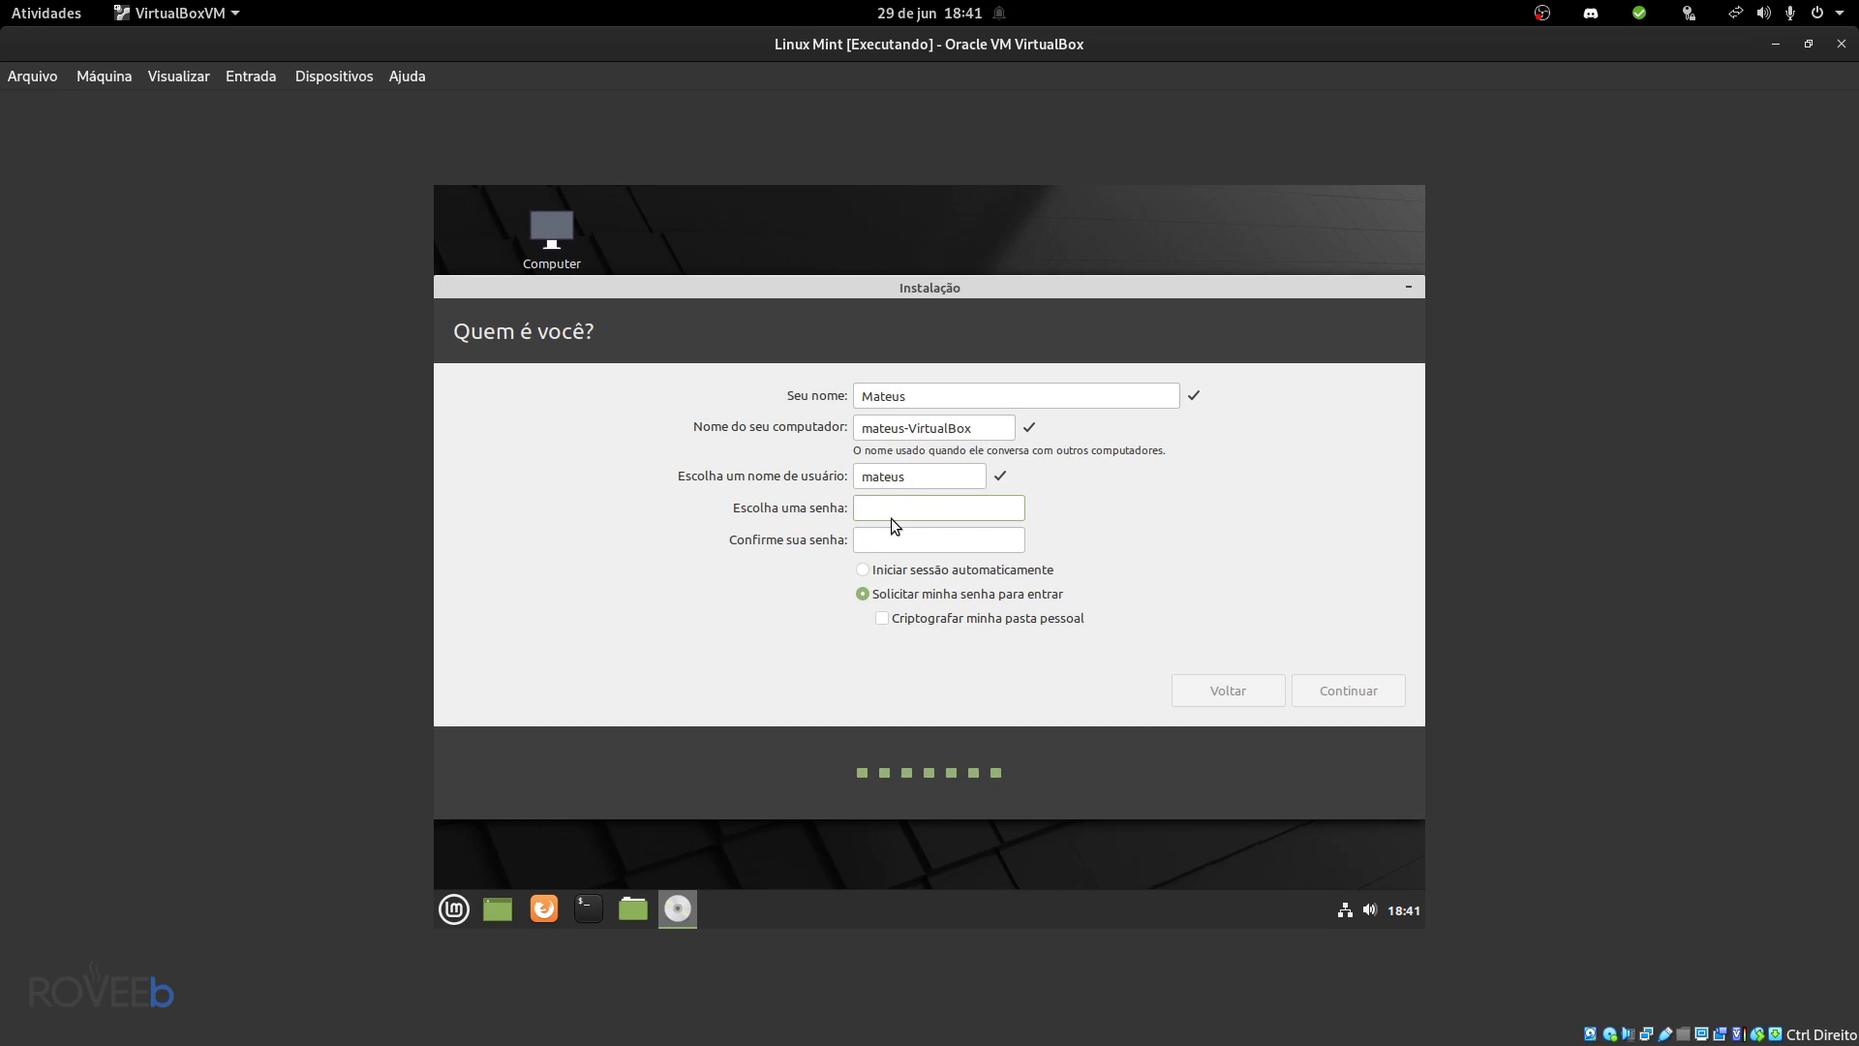
{"action": "type", "text": "123456"}
{"action": "key", "text": "Tab"}
{"action": "type", "text": "123456"}
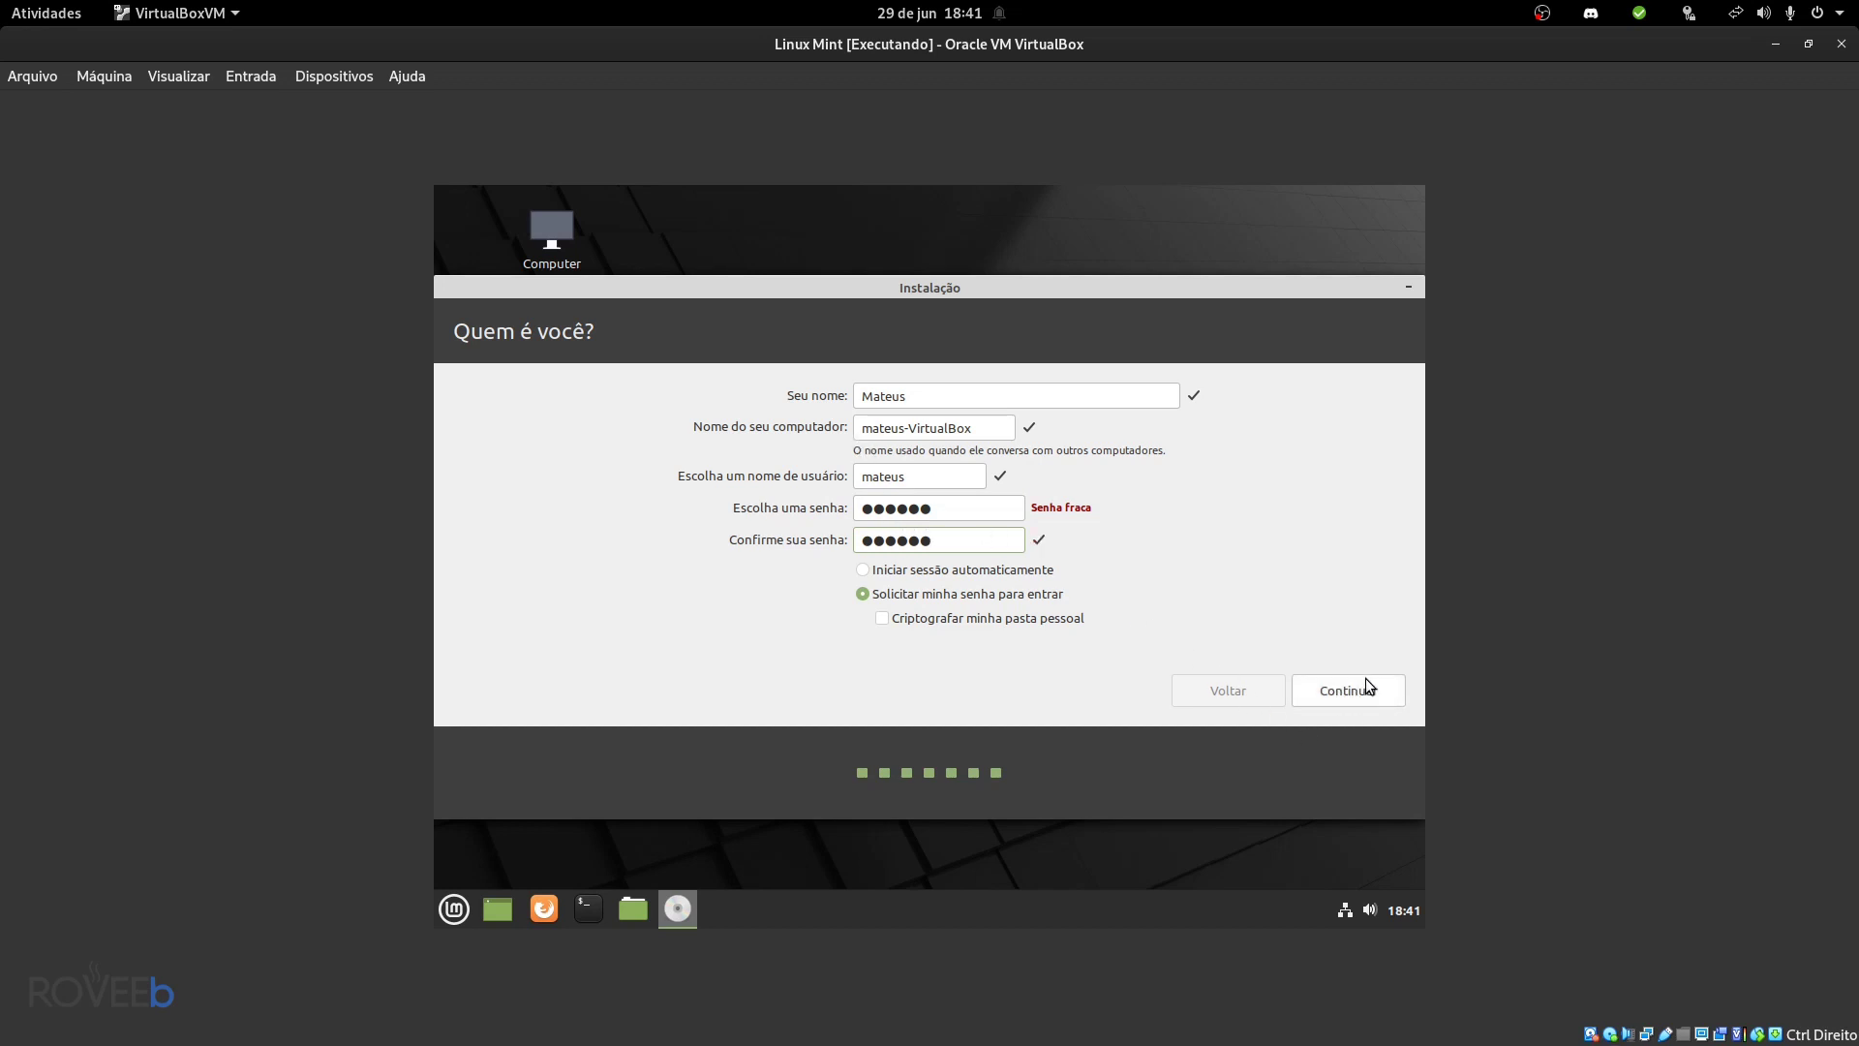
{"action": "left_click", "coordinate": [1022, 614]}
{"action": "left_click", "coordinate": [997, 620]}
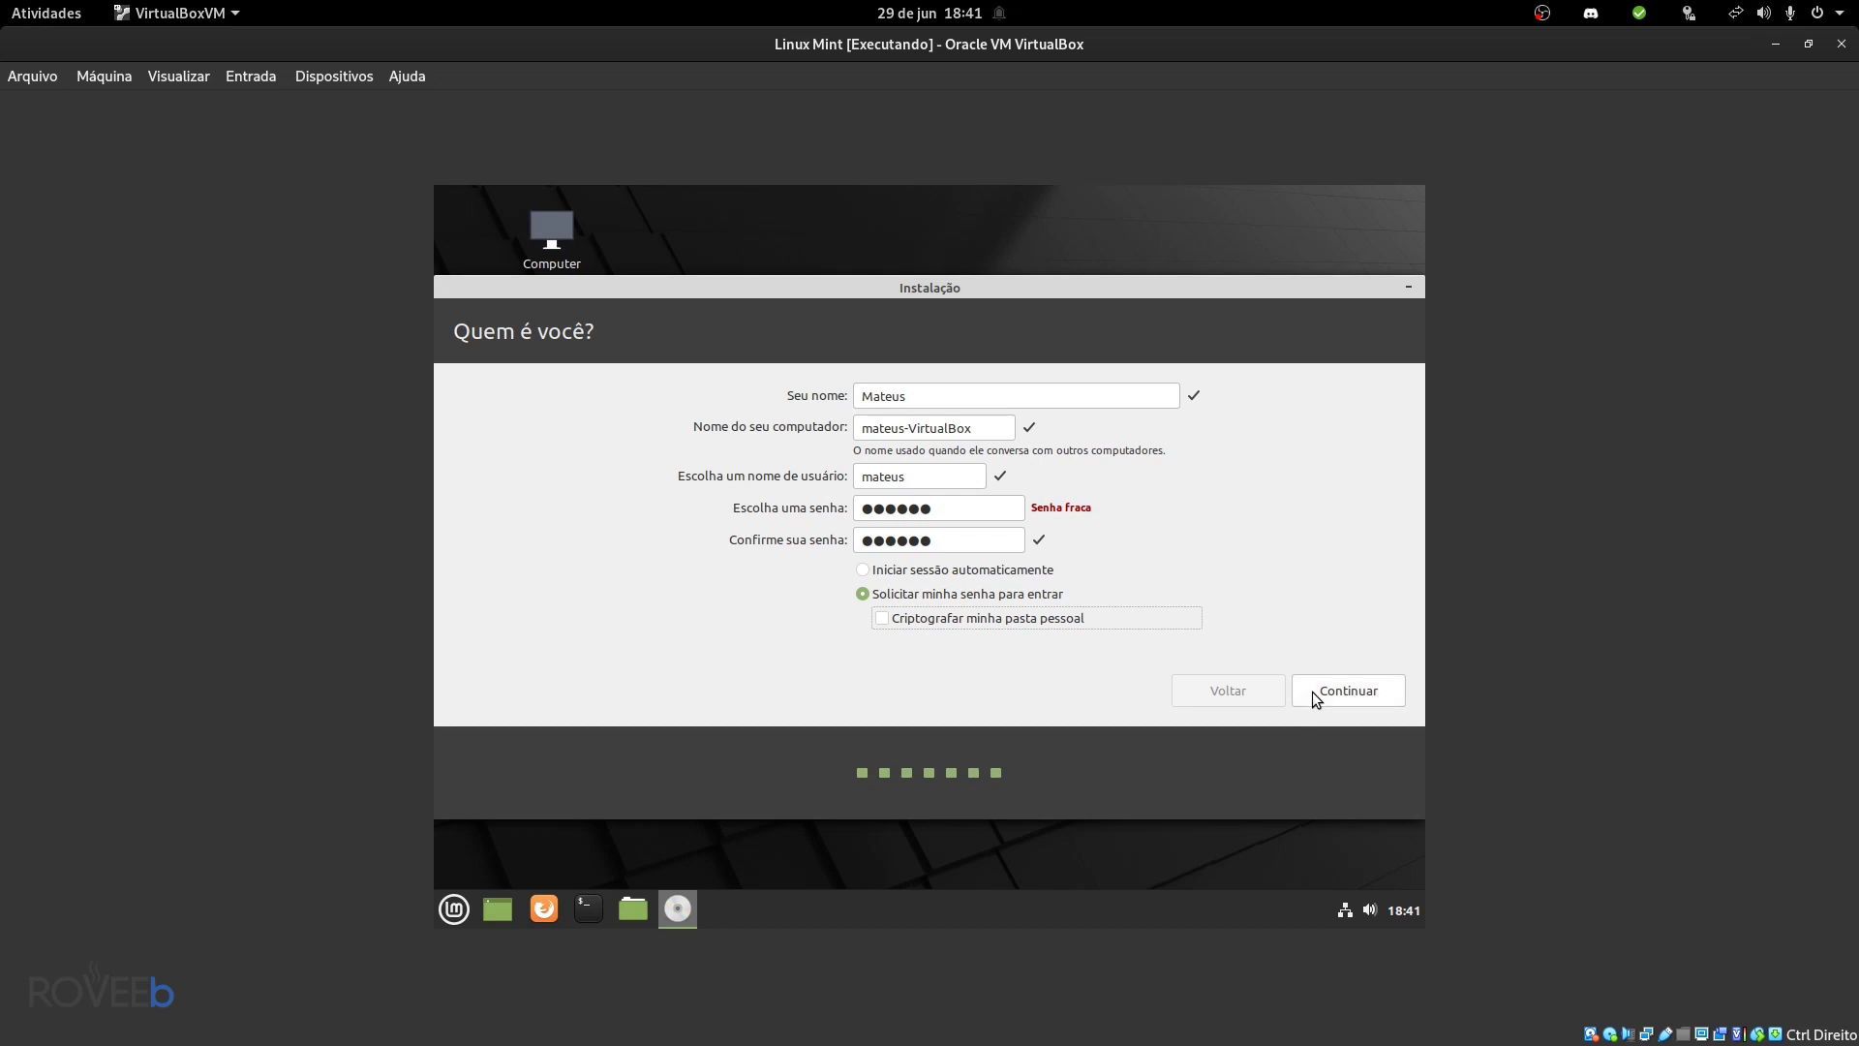
{"action": "left_click", "coordinate": [1311, 691]}
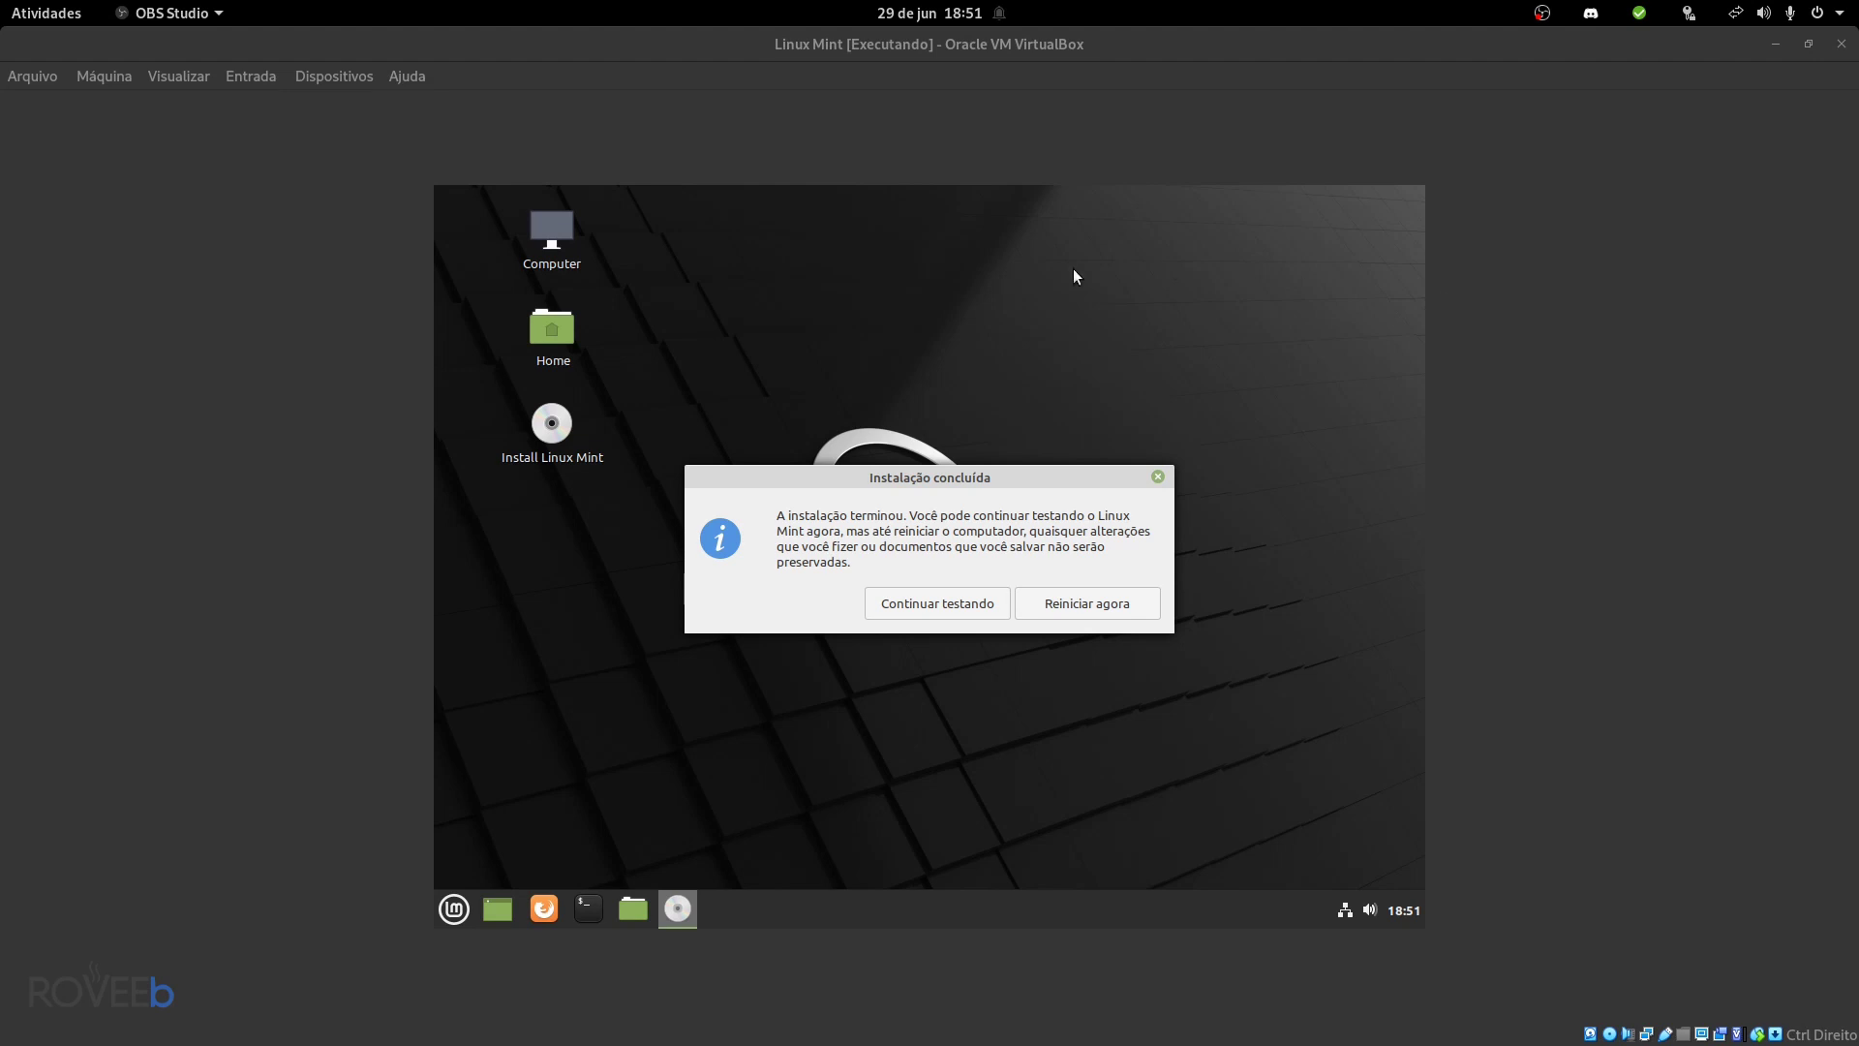
- Open the Home folder inside the VM window, then close the file manager
{"action": "left_click", "coordinate": [569, 331]}
{"action": "double_click", "coordinate": [570, 331]}
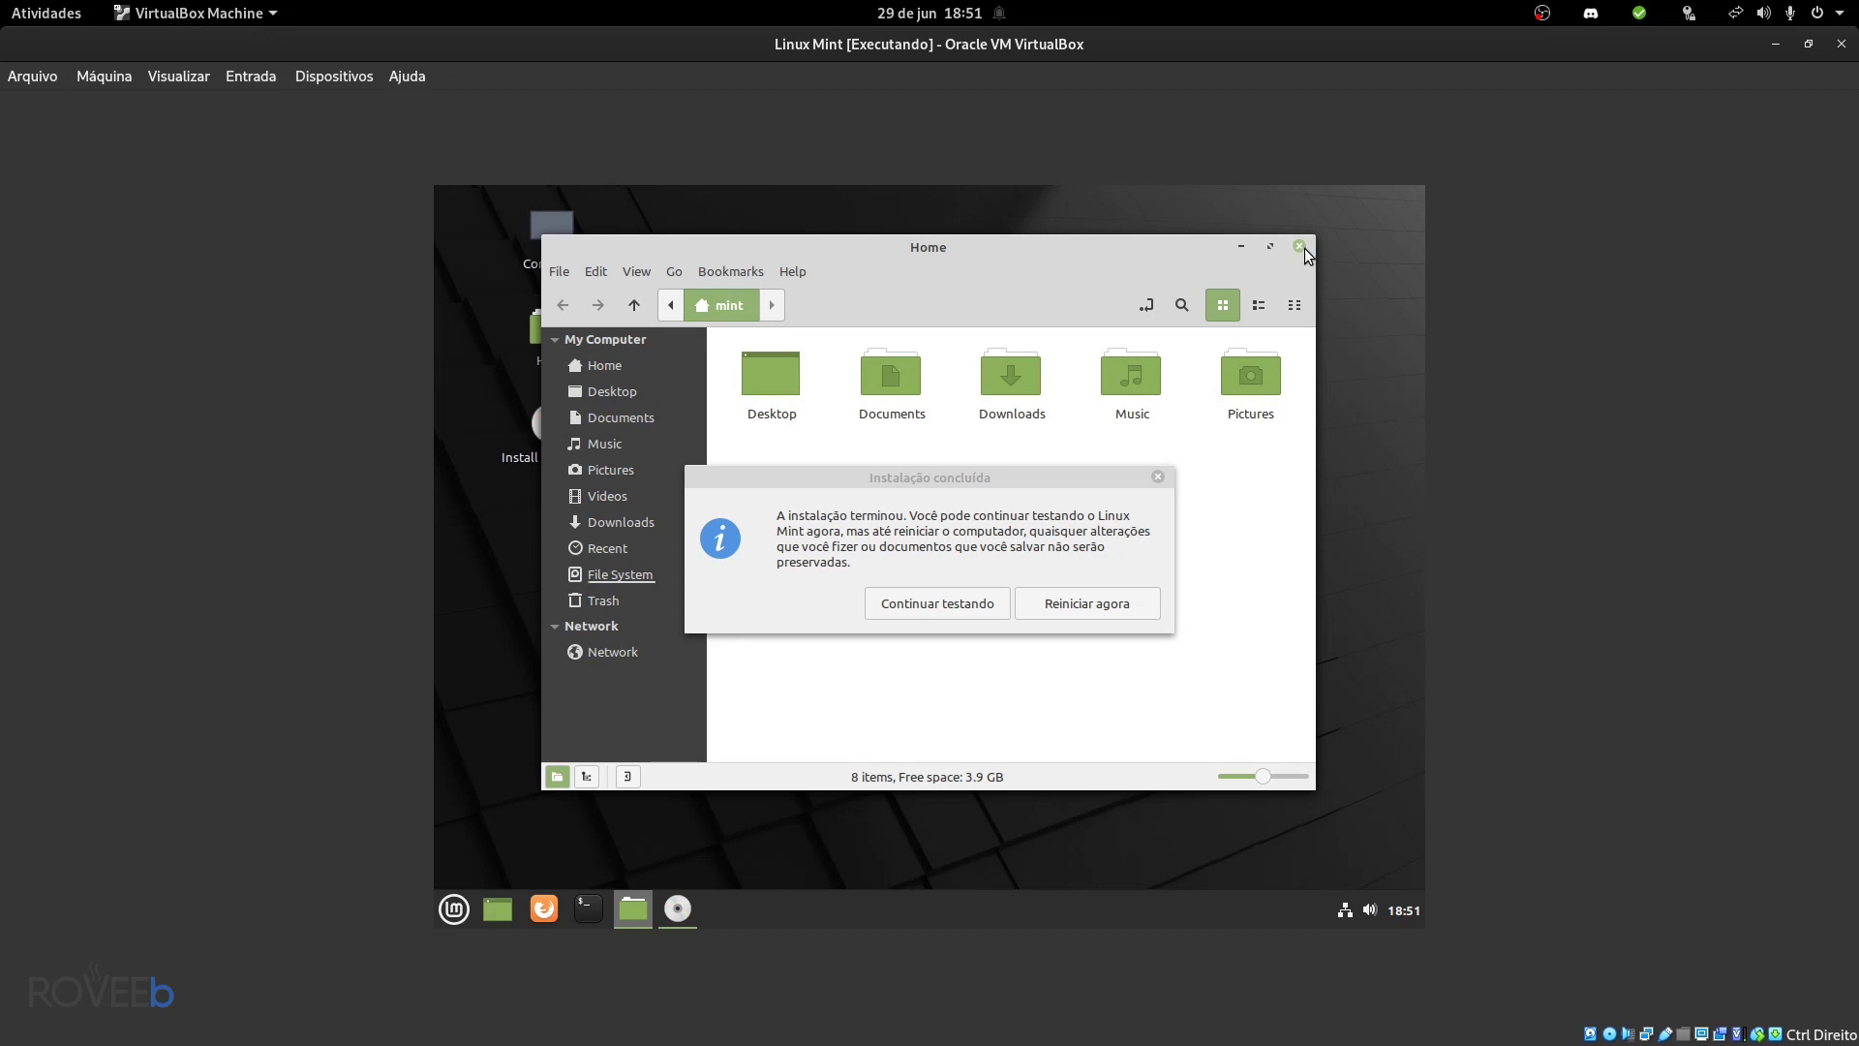
{"action": "left_click", "coordinate": [1300, 246]}
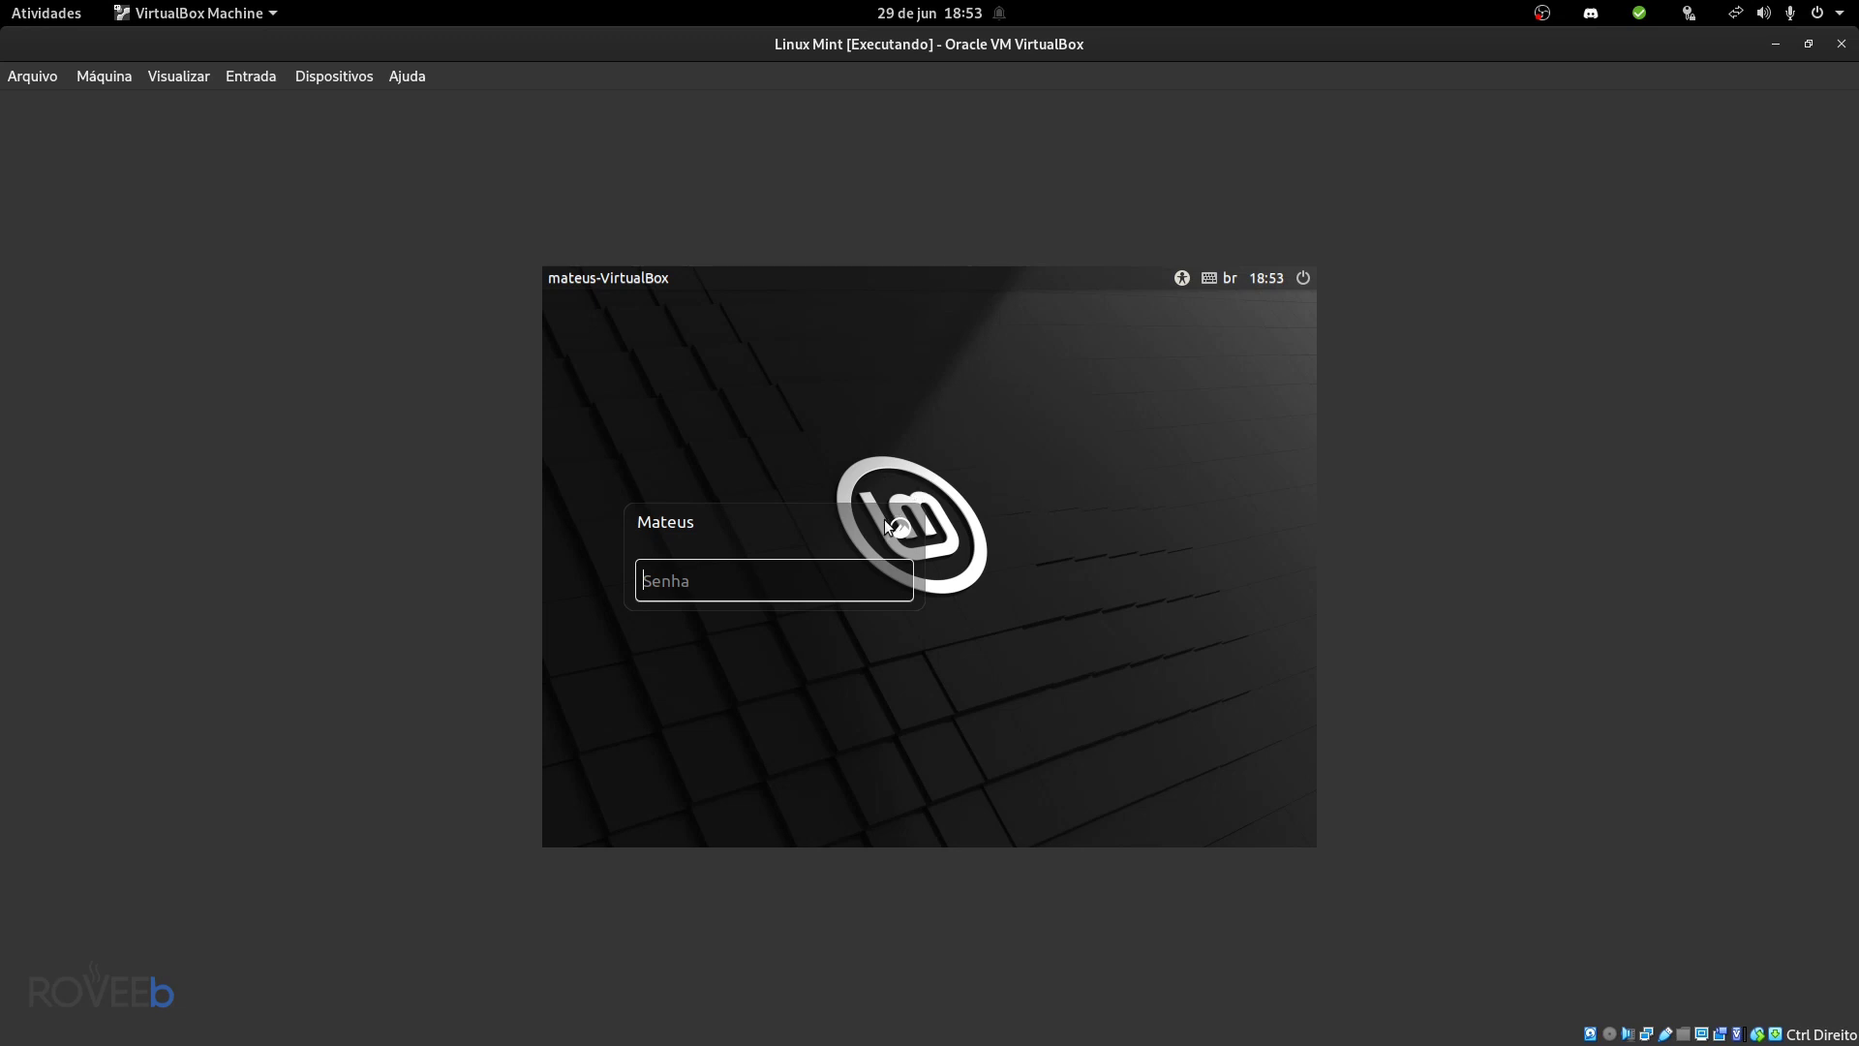
- Glance at the session choices, then log in with the account password
{"action": "left_click", "coordinate": [900, 528]}
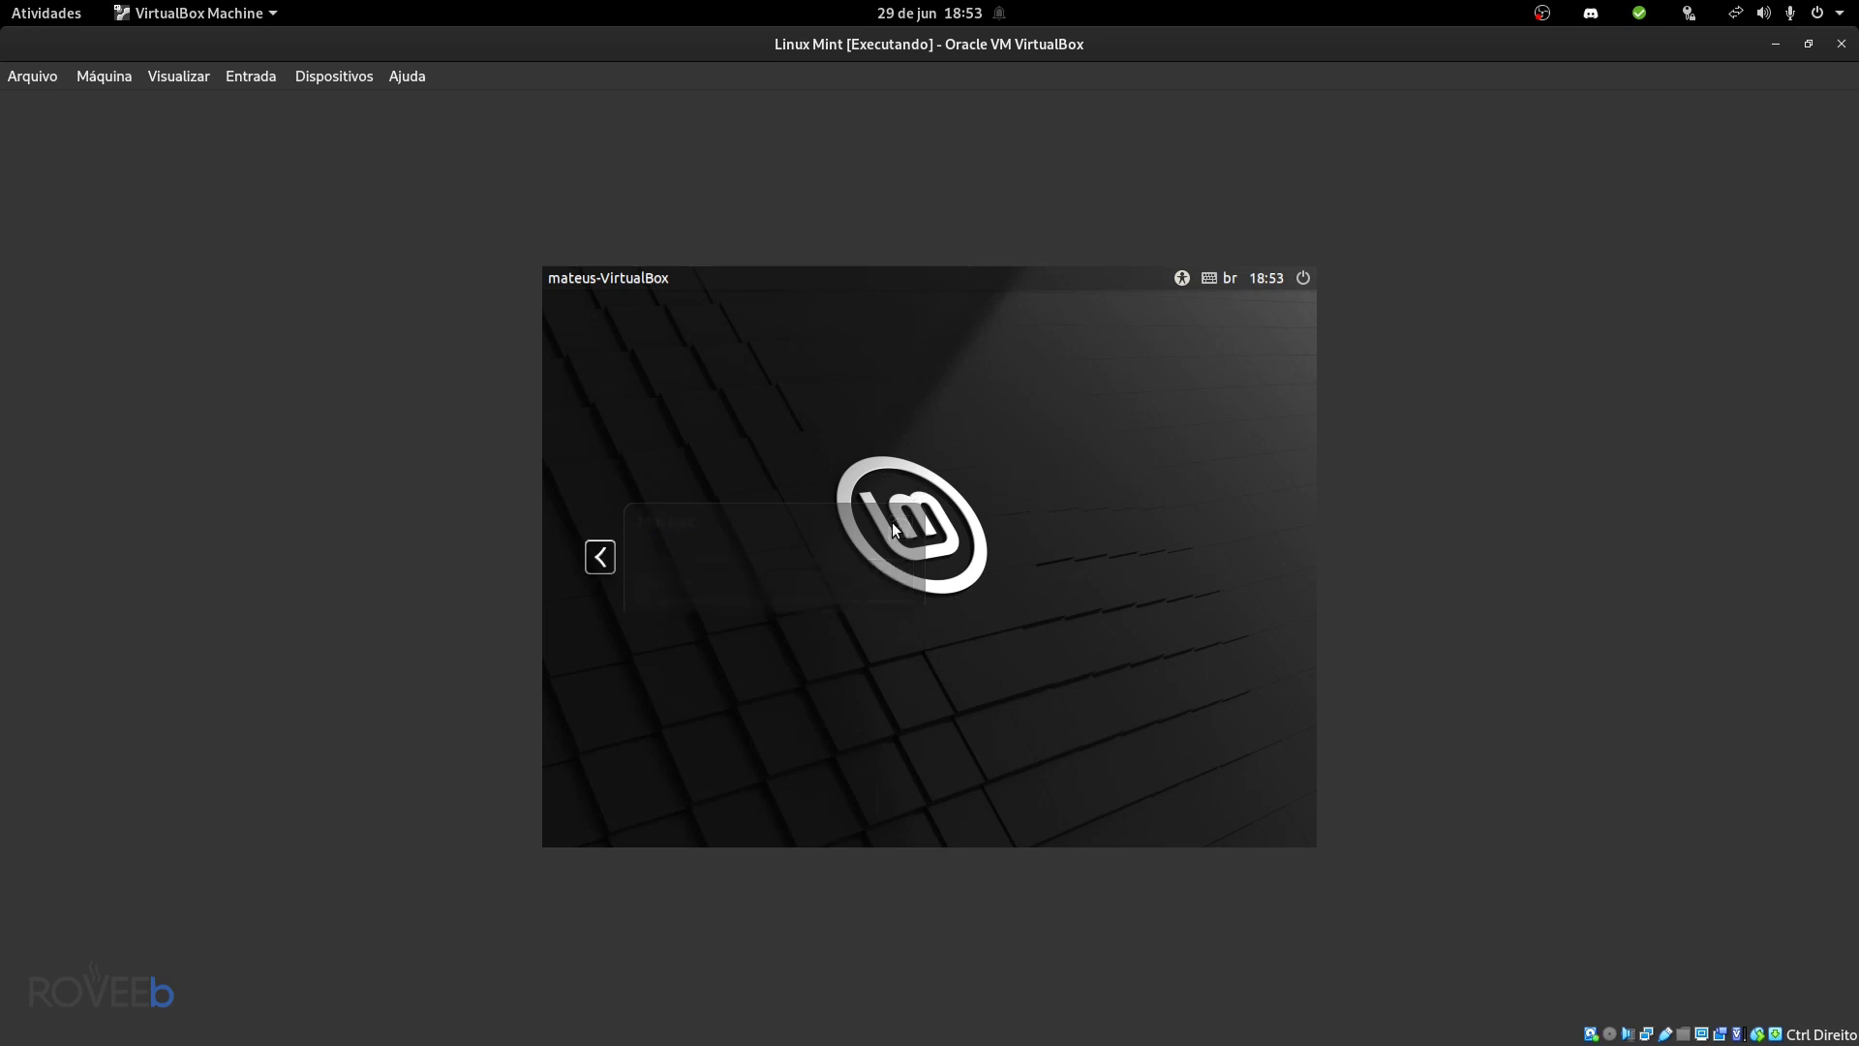
{"action": "left_click", "coordinate": [600, 557]}
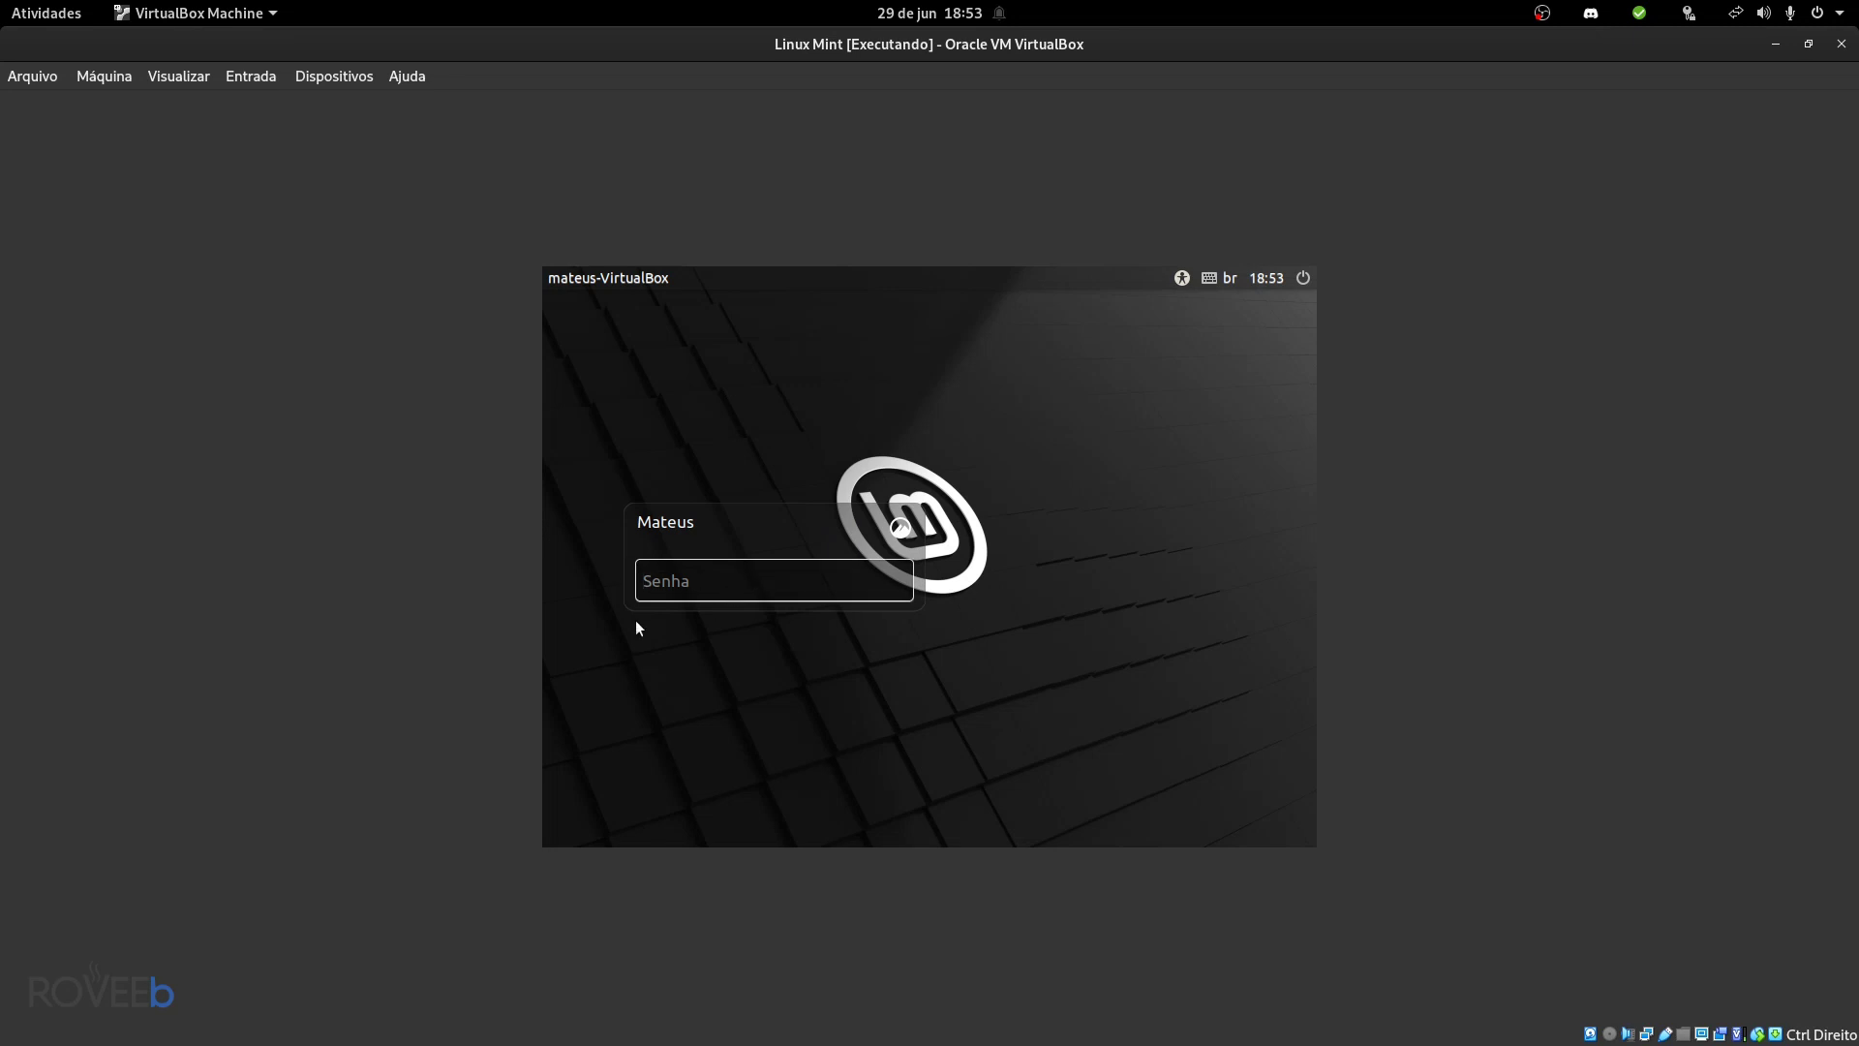
{"action": "type", "text": "••••"}
{"action": "key", "text": "Return"}
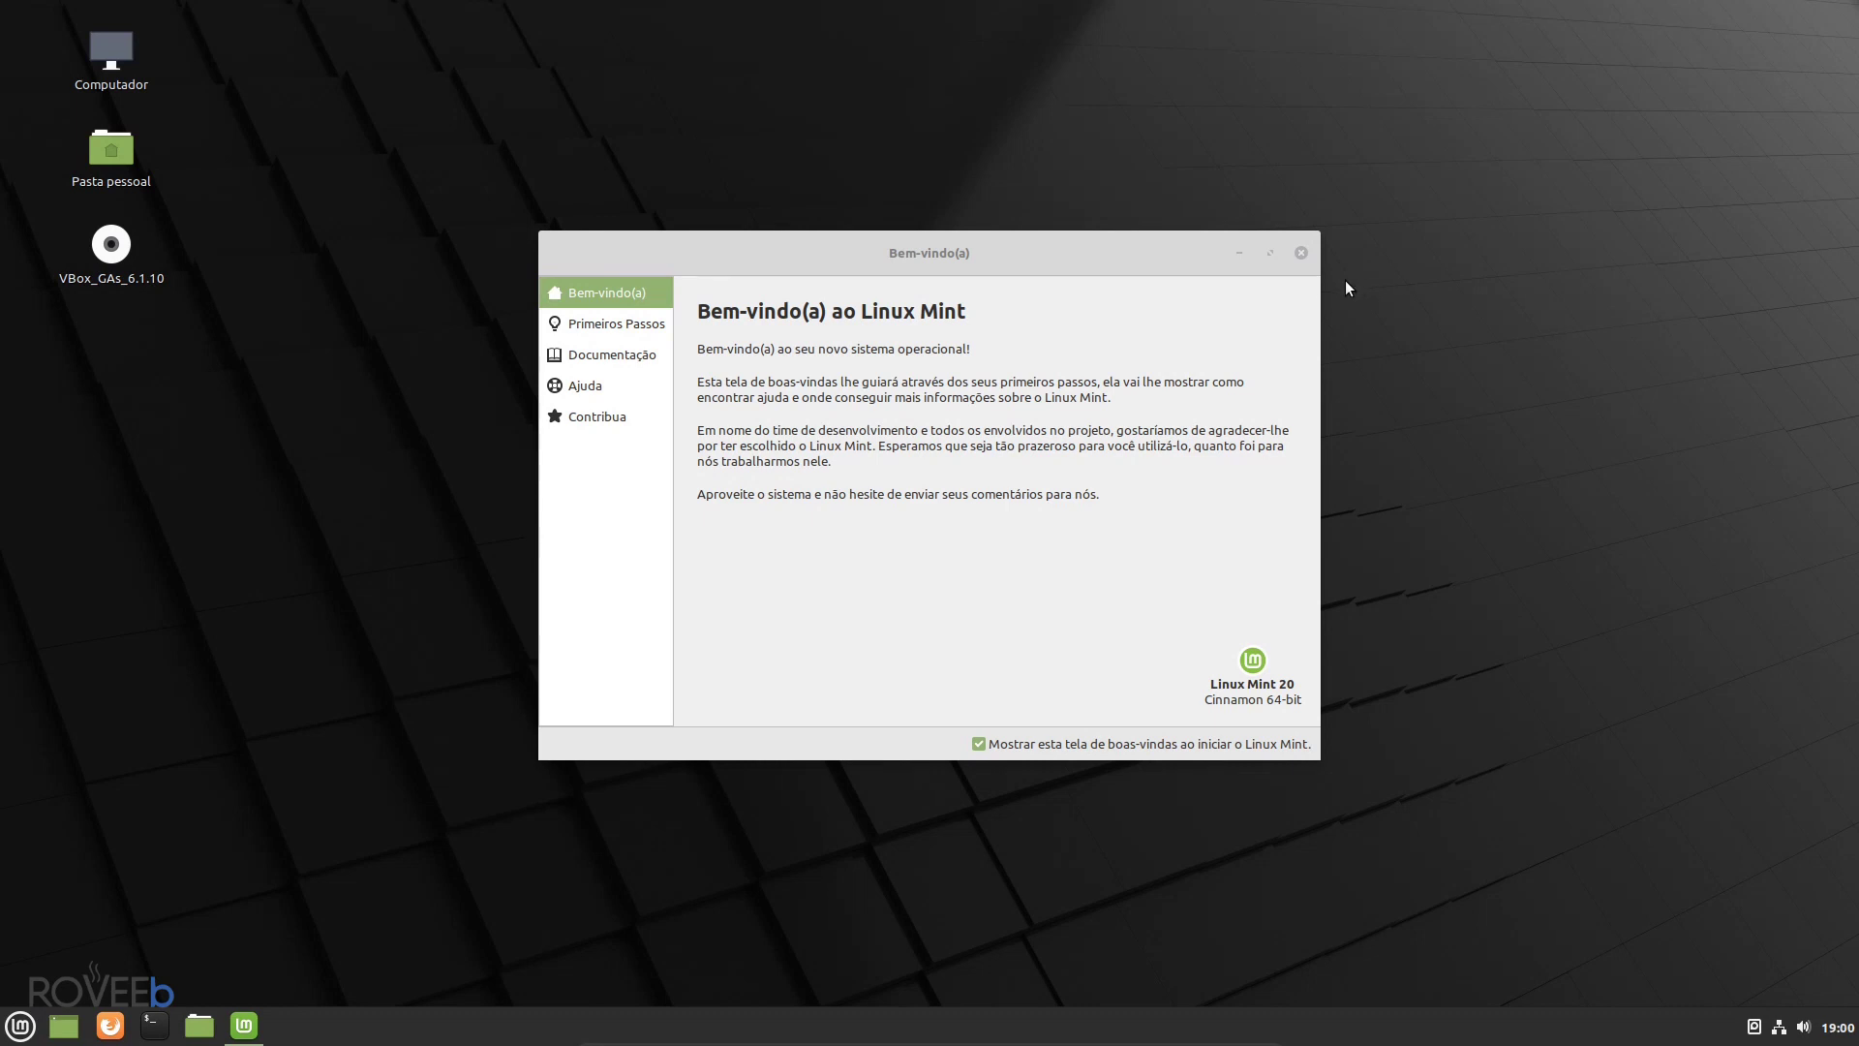
- Browse the Primeiros Passos, Documentação, Ajuda and Contribua pages, then close the Welcome window
{"action": "left_click", "coordinate": [628, 326]}
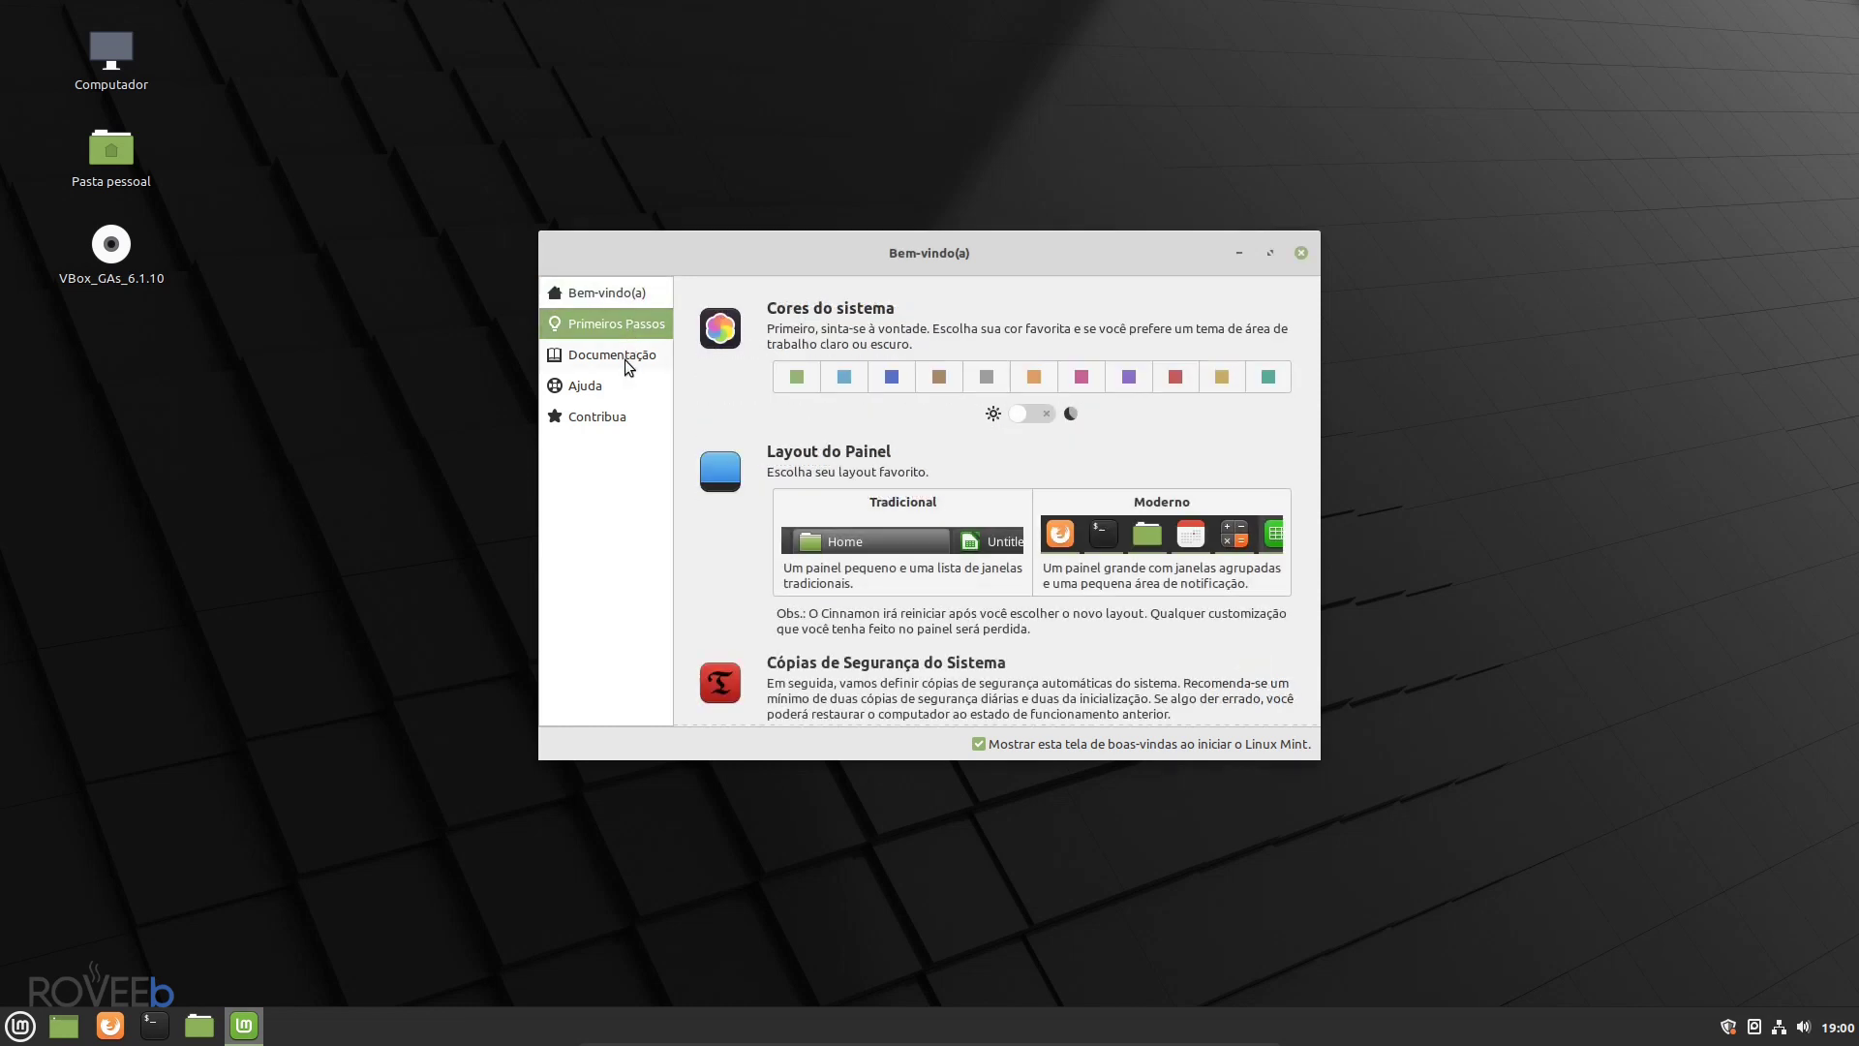
{"action": "left_click", "coordinate": [626, 360]}
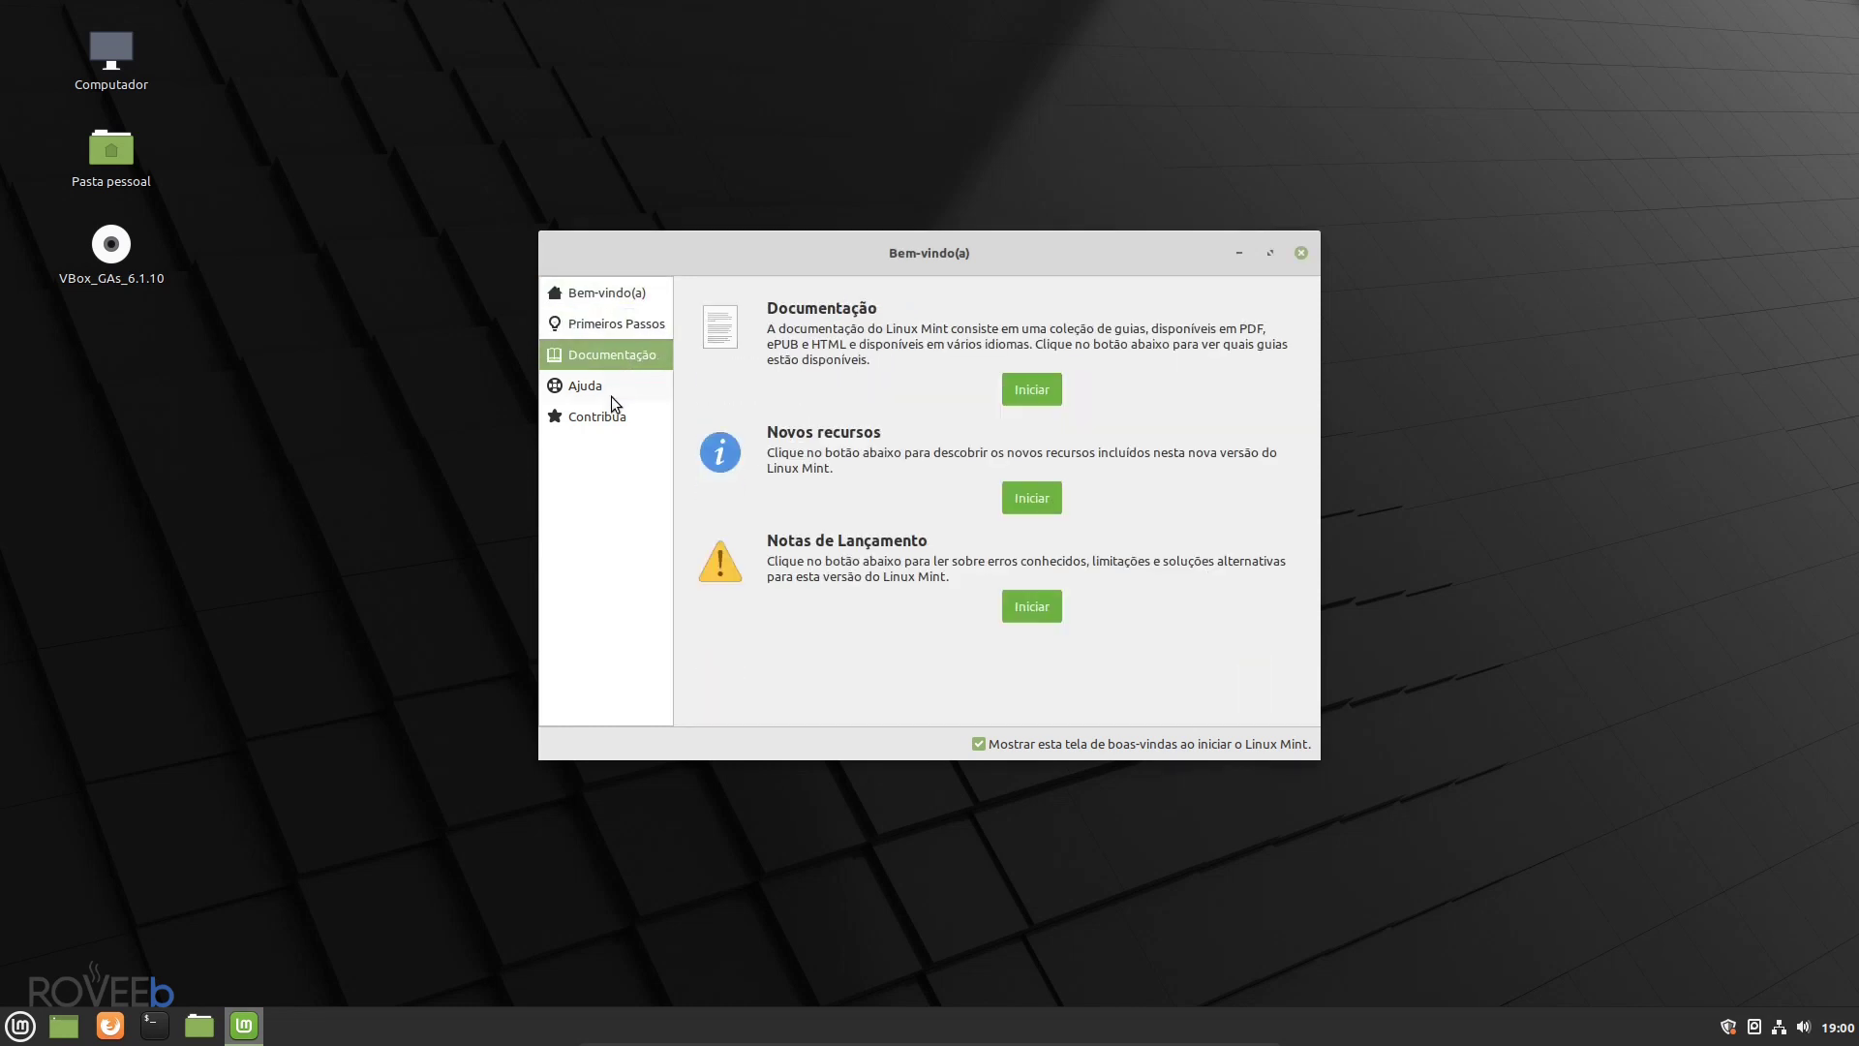
{"action": "left_click", "coordinate": [613, 390]}
{"action": "left_click", "coordinate": [604, 416]}
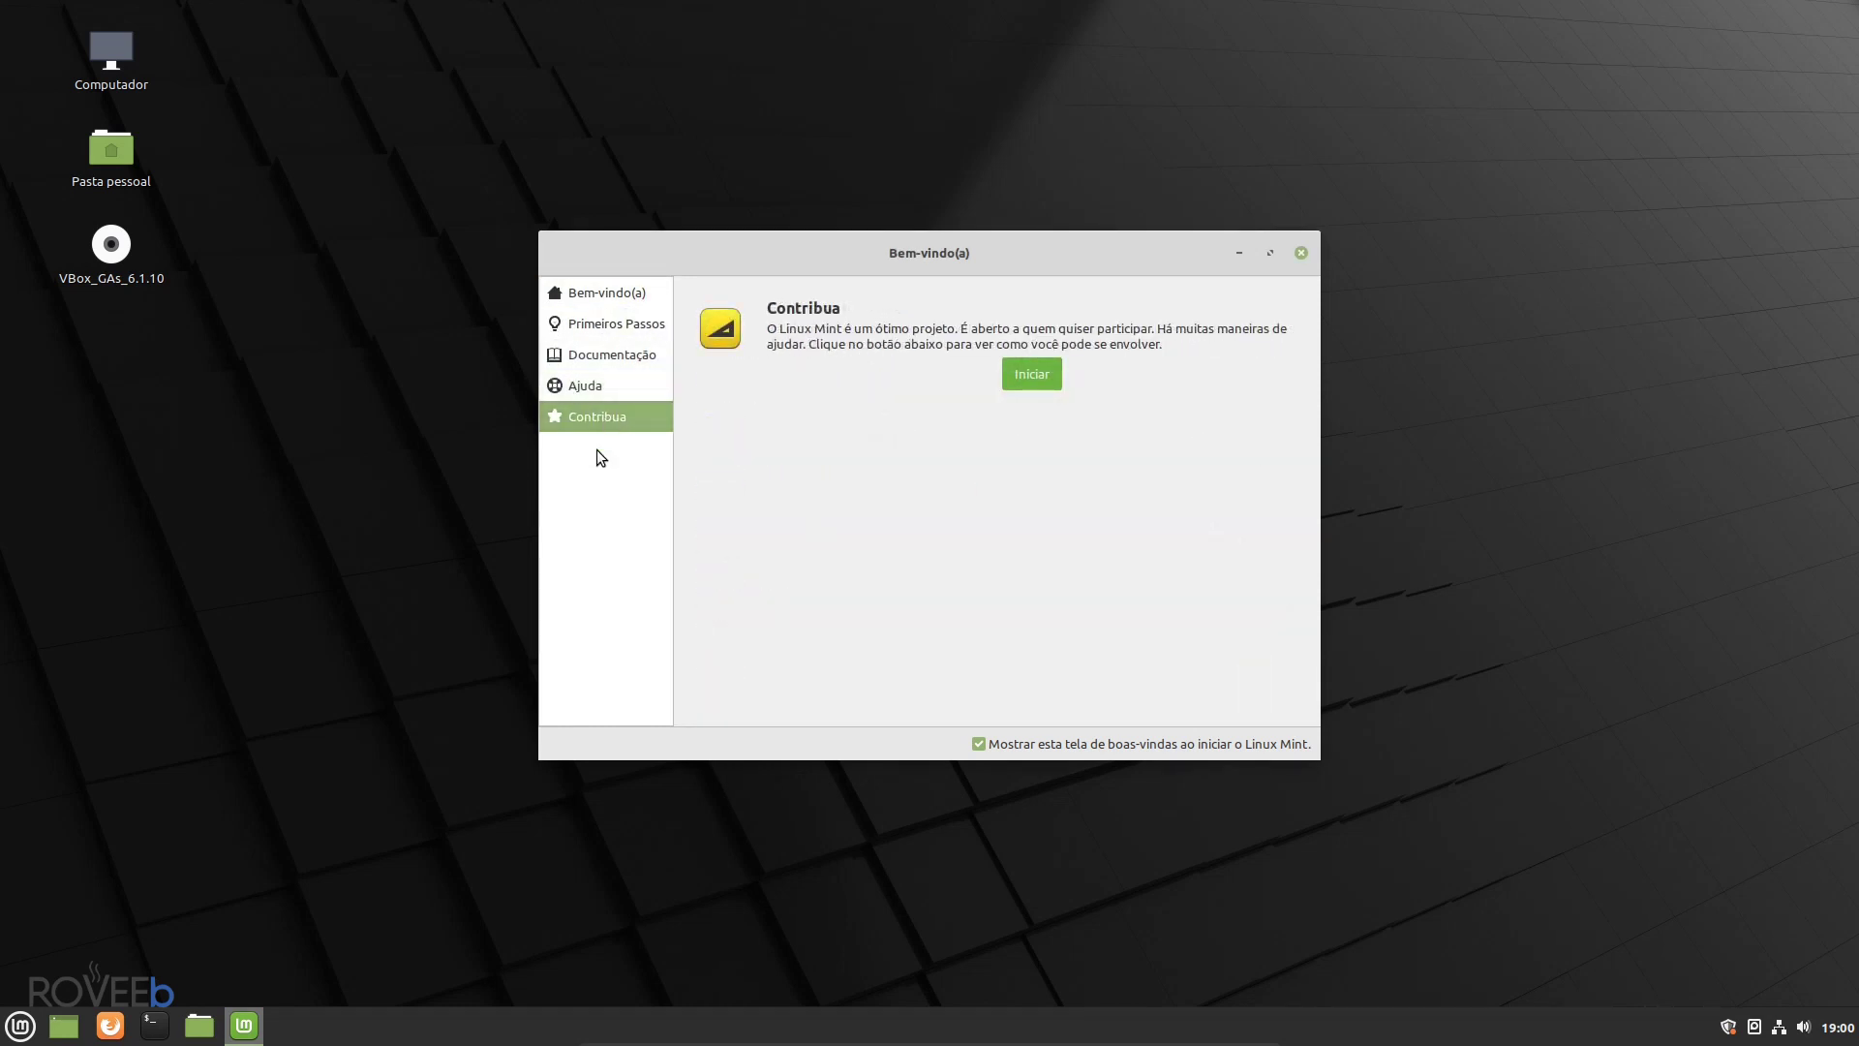
{"action": "left_click", "coordinate": [595, 295]}
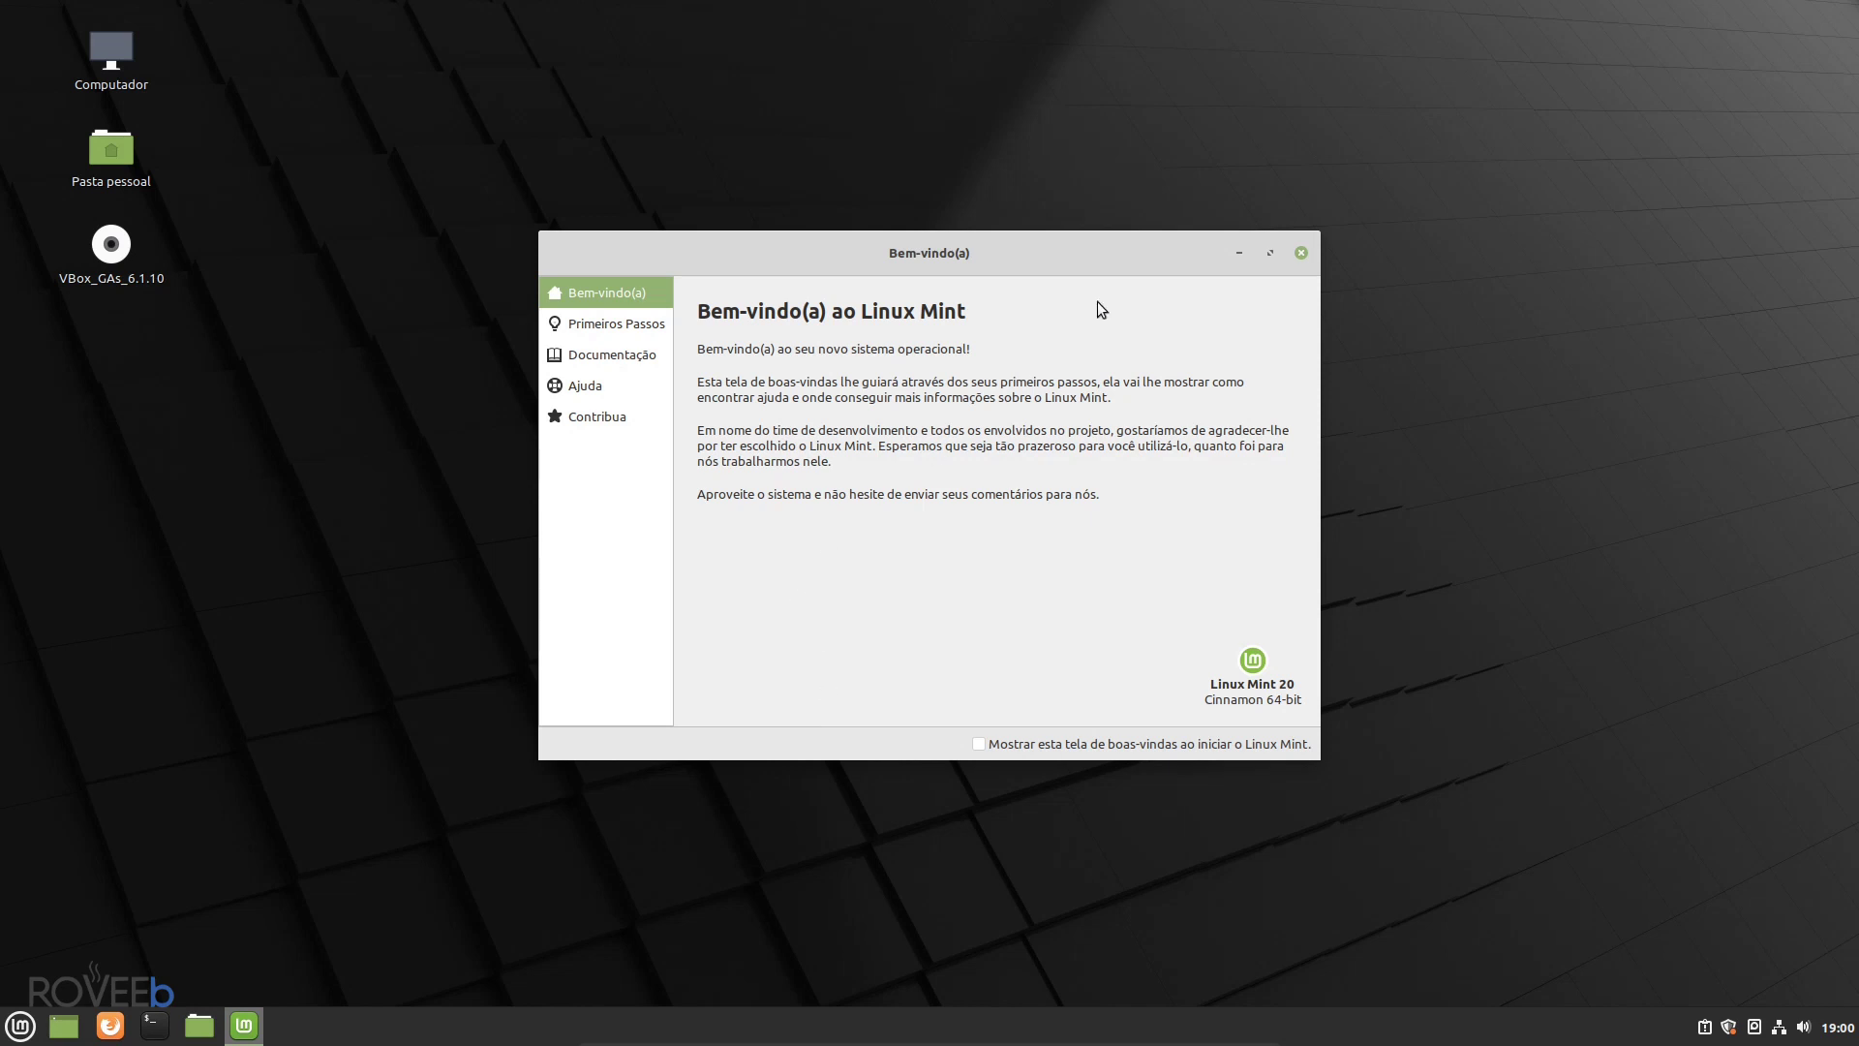
{"action": "left_click", "coordinate": [1300, 253]}
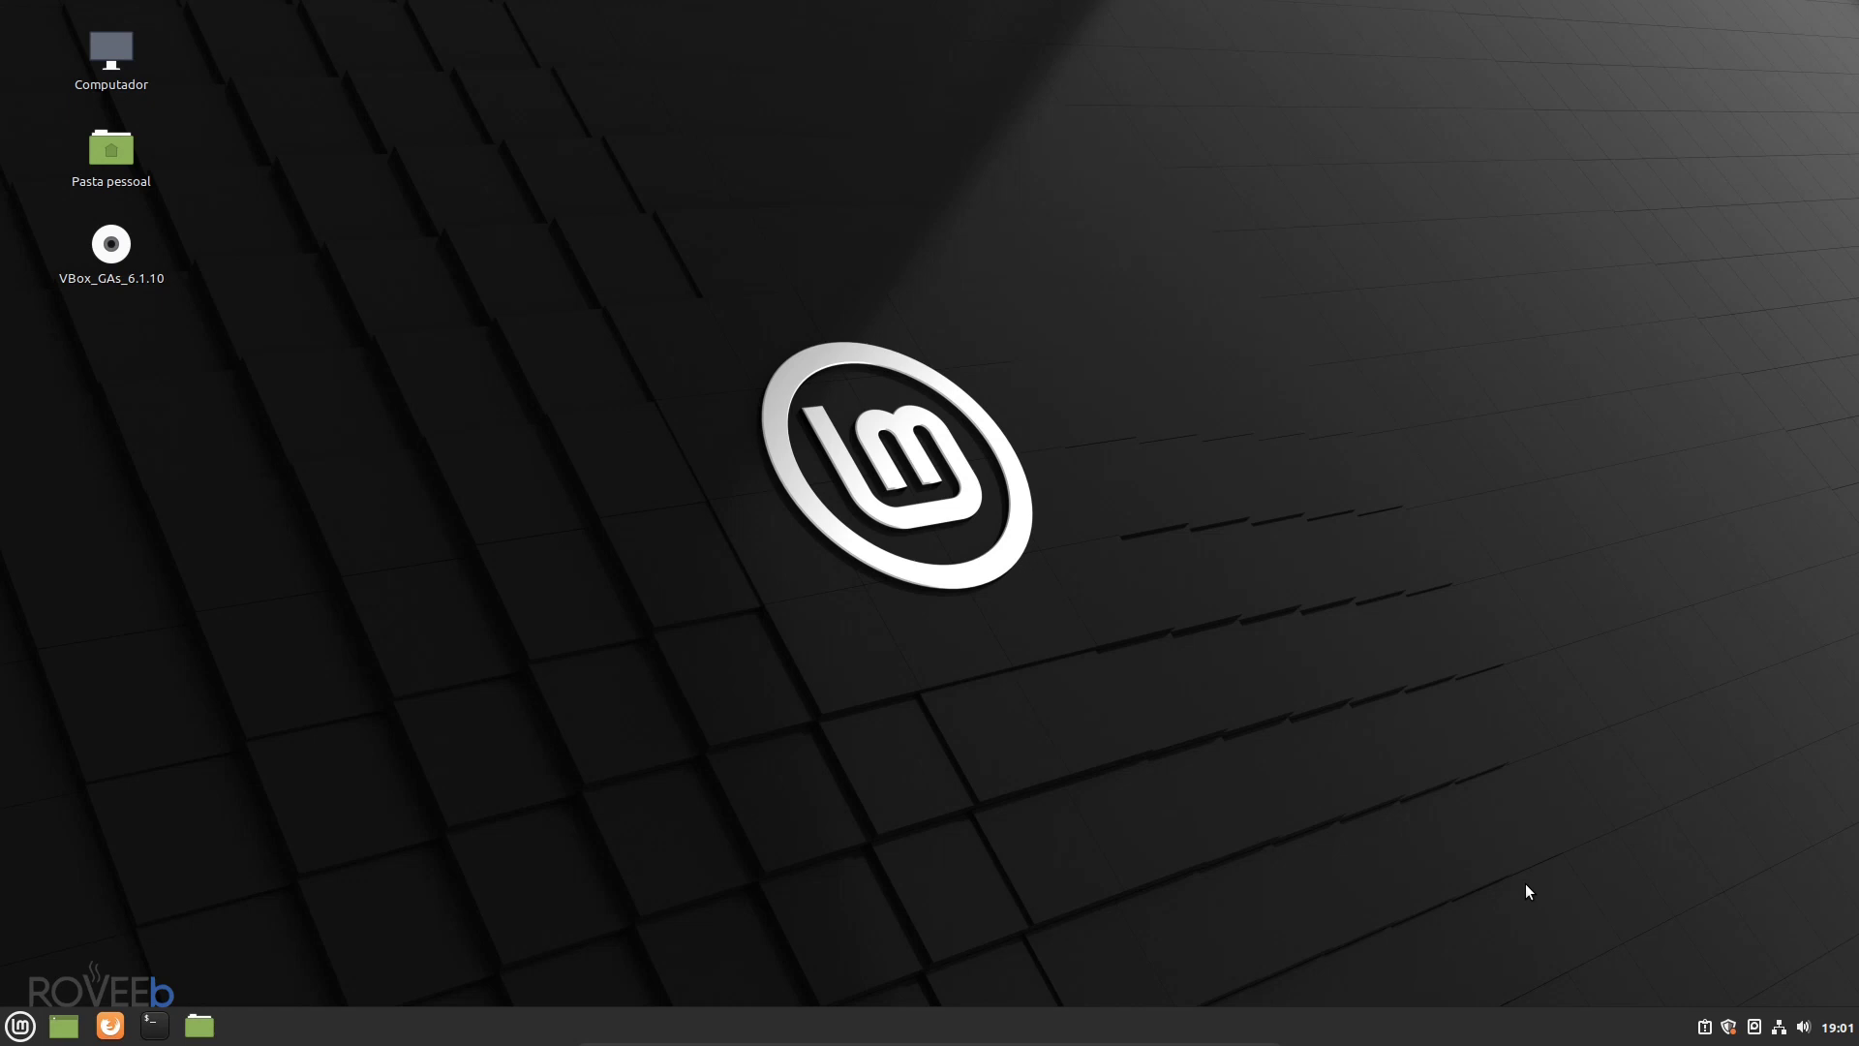
- Open the Mint menu from the left end of the taskbar
{"action": "left_click", "coordinate": [11, 1029]}
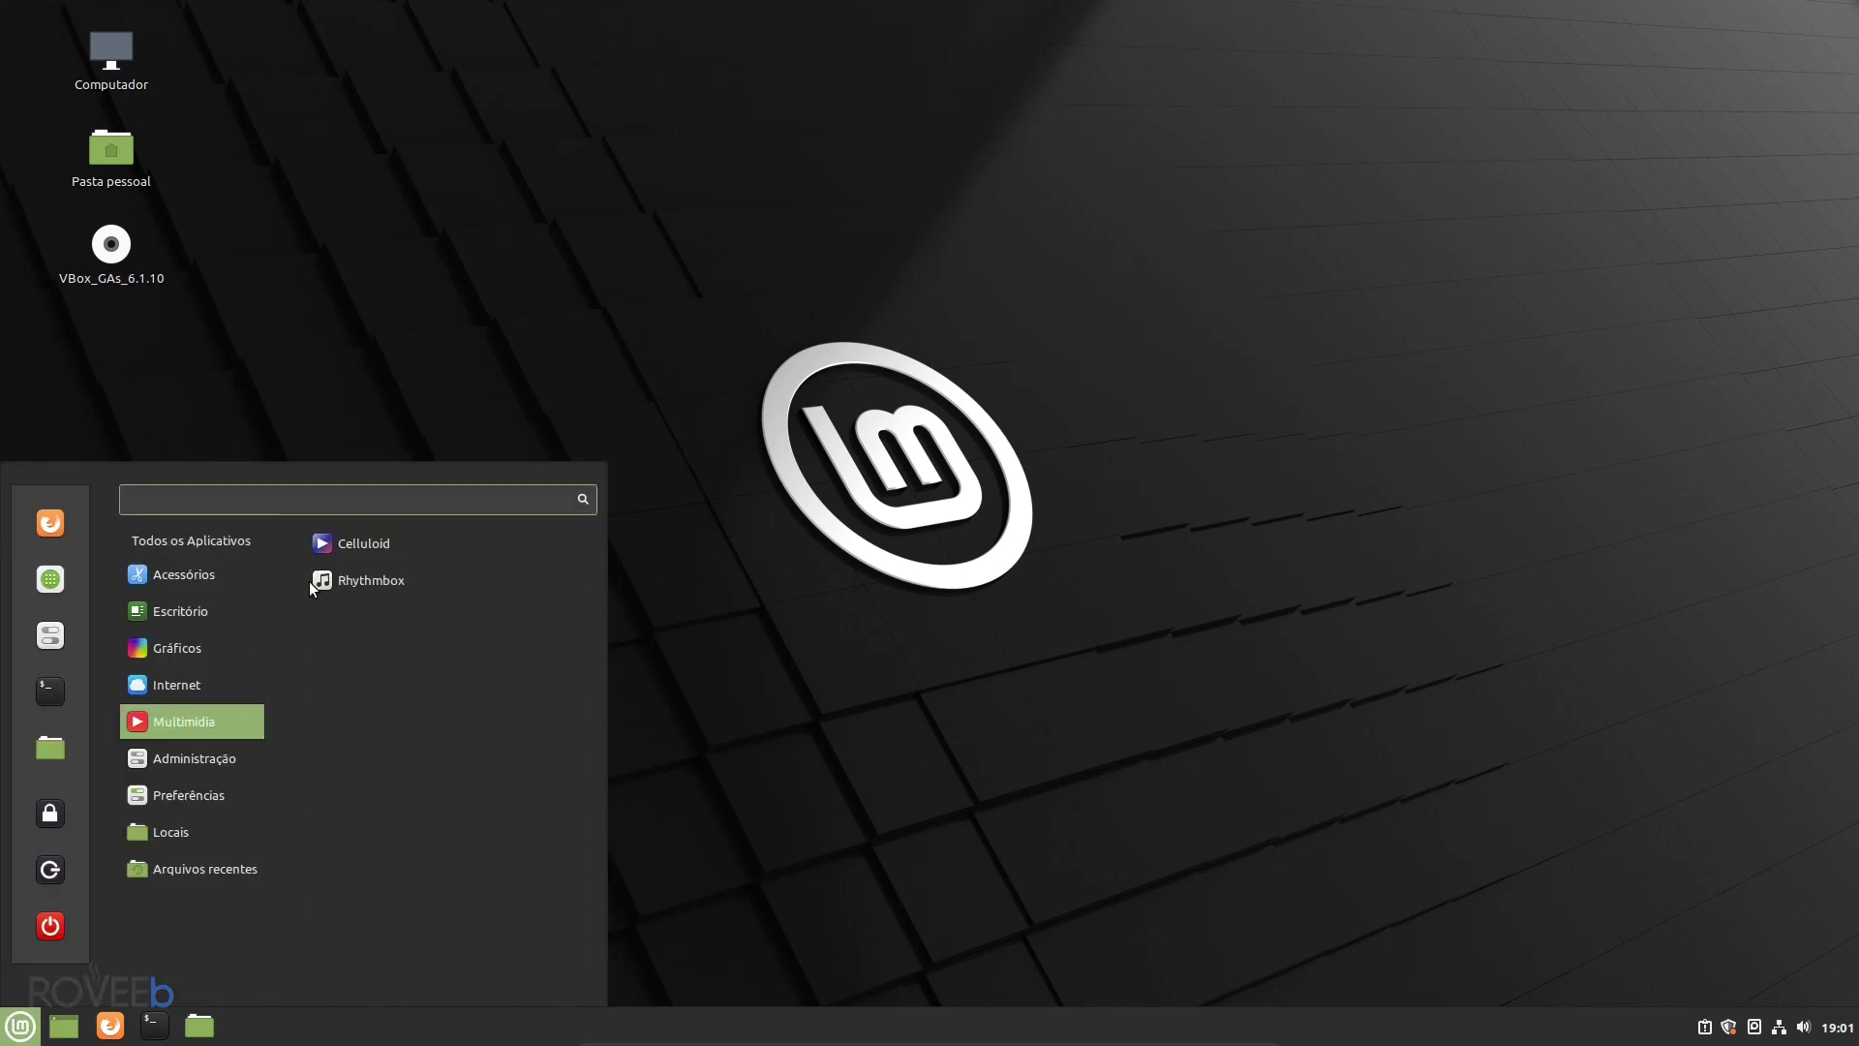
- Browse the menu's app categories, then close the menu by clicking the empty desktop
{"action": "mouse_move", "coordinate": [180, 611]}
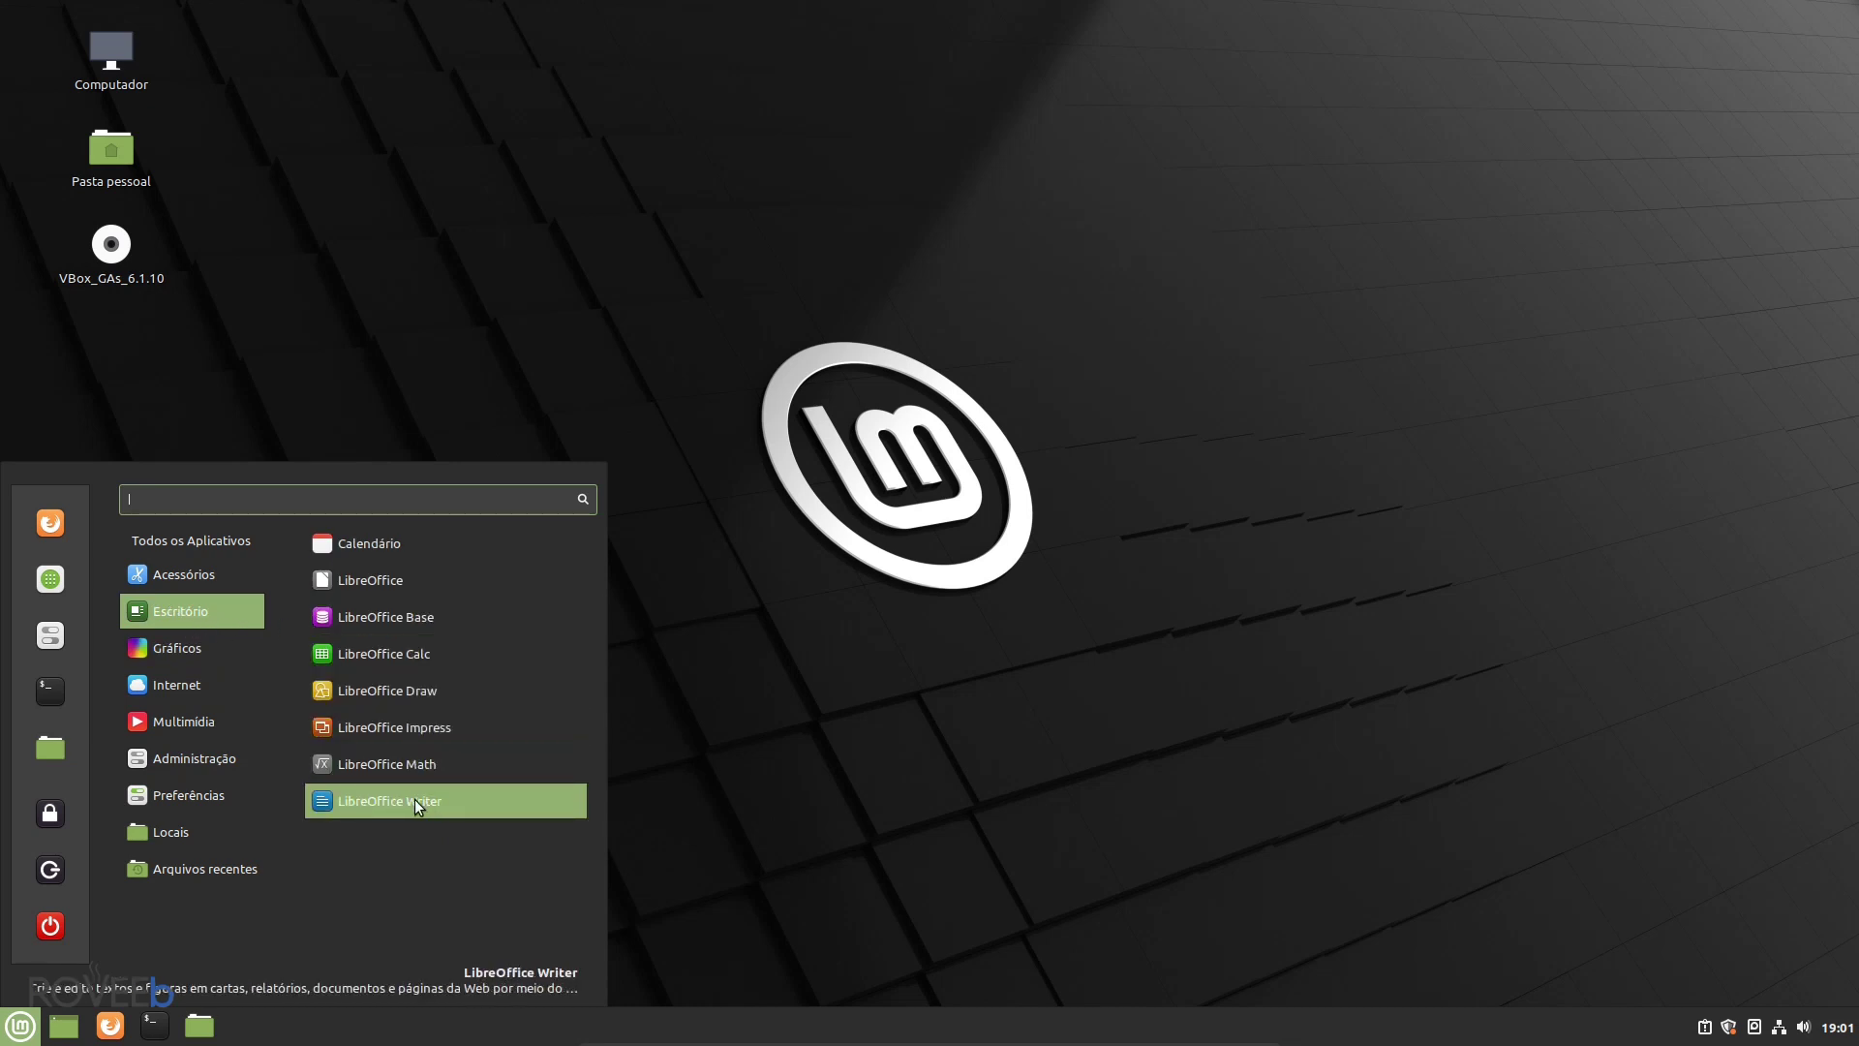
{"action": "mouse_move", "coordinate": [218, 720]}
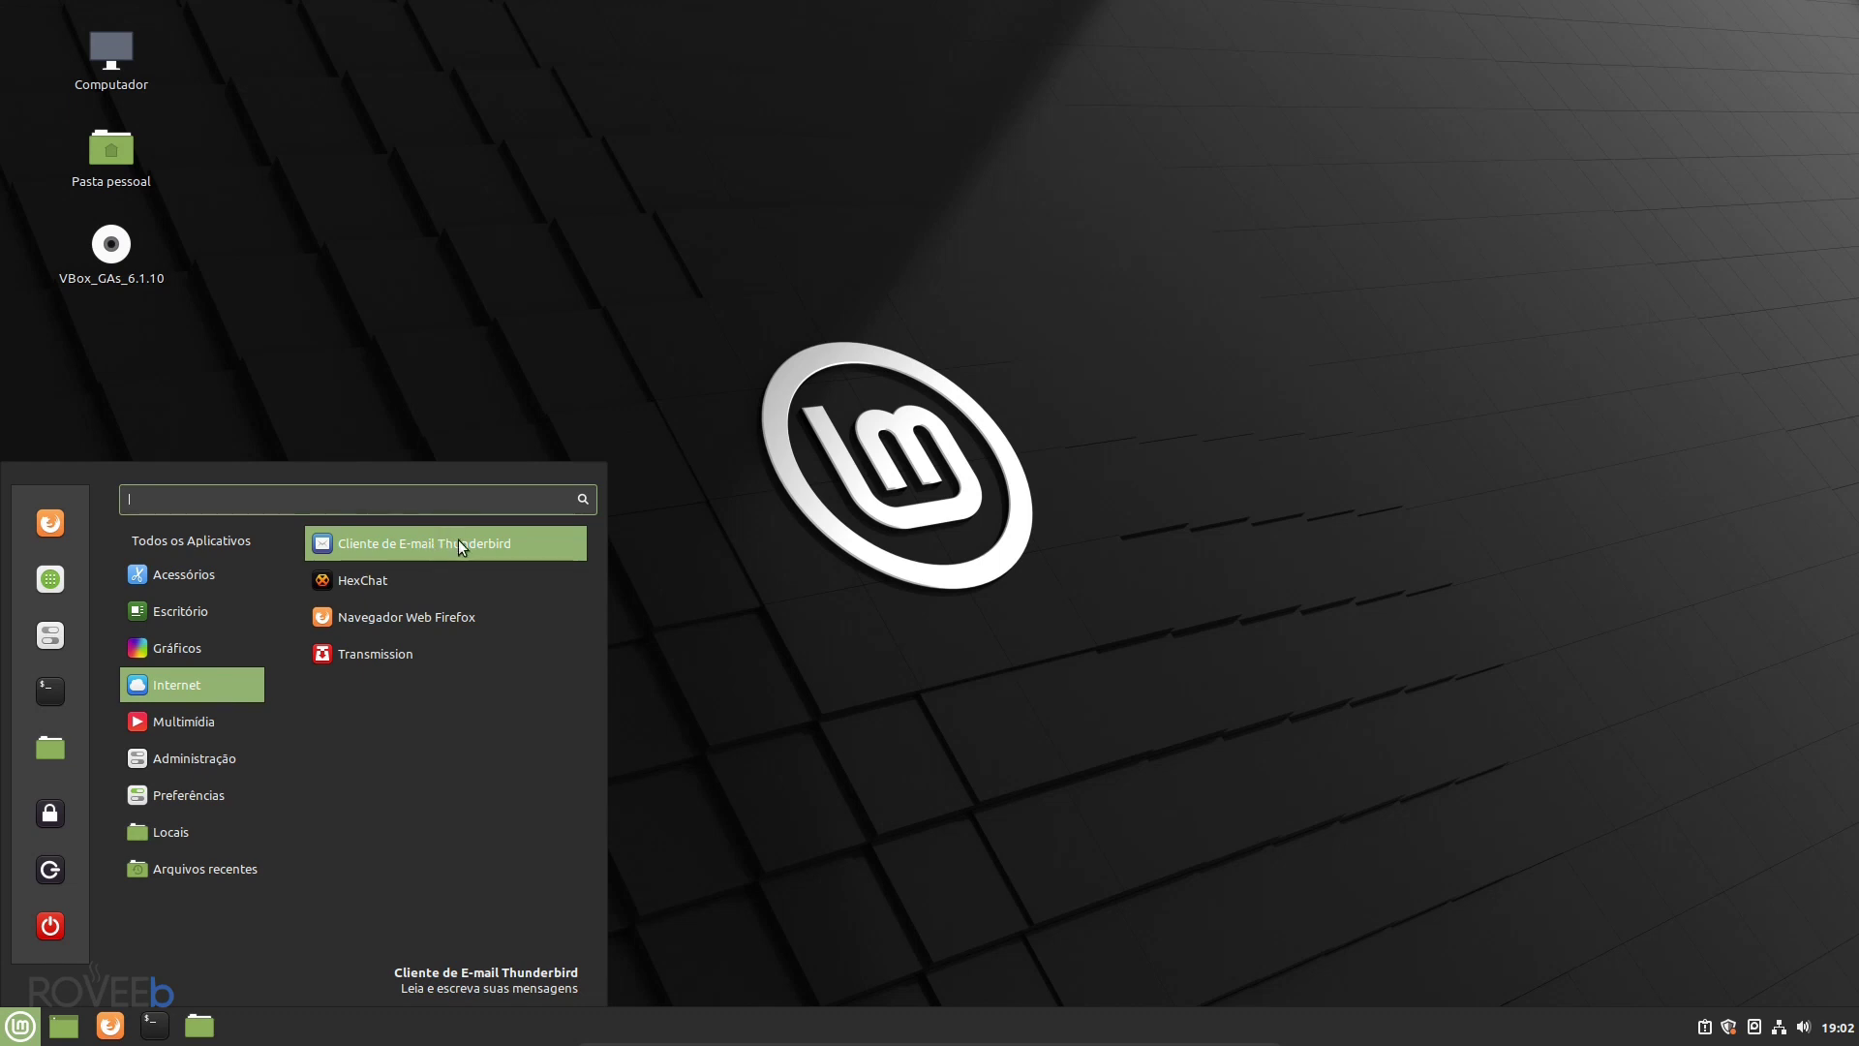
{"action": "left_click", "coordinate": [835, 730]}
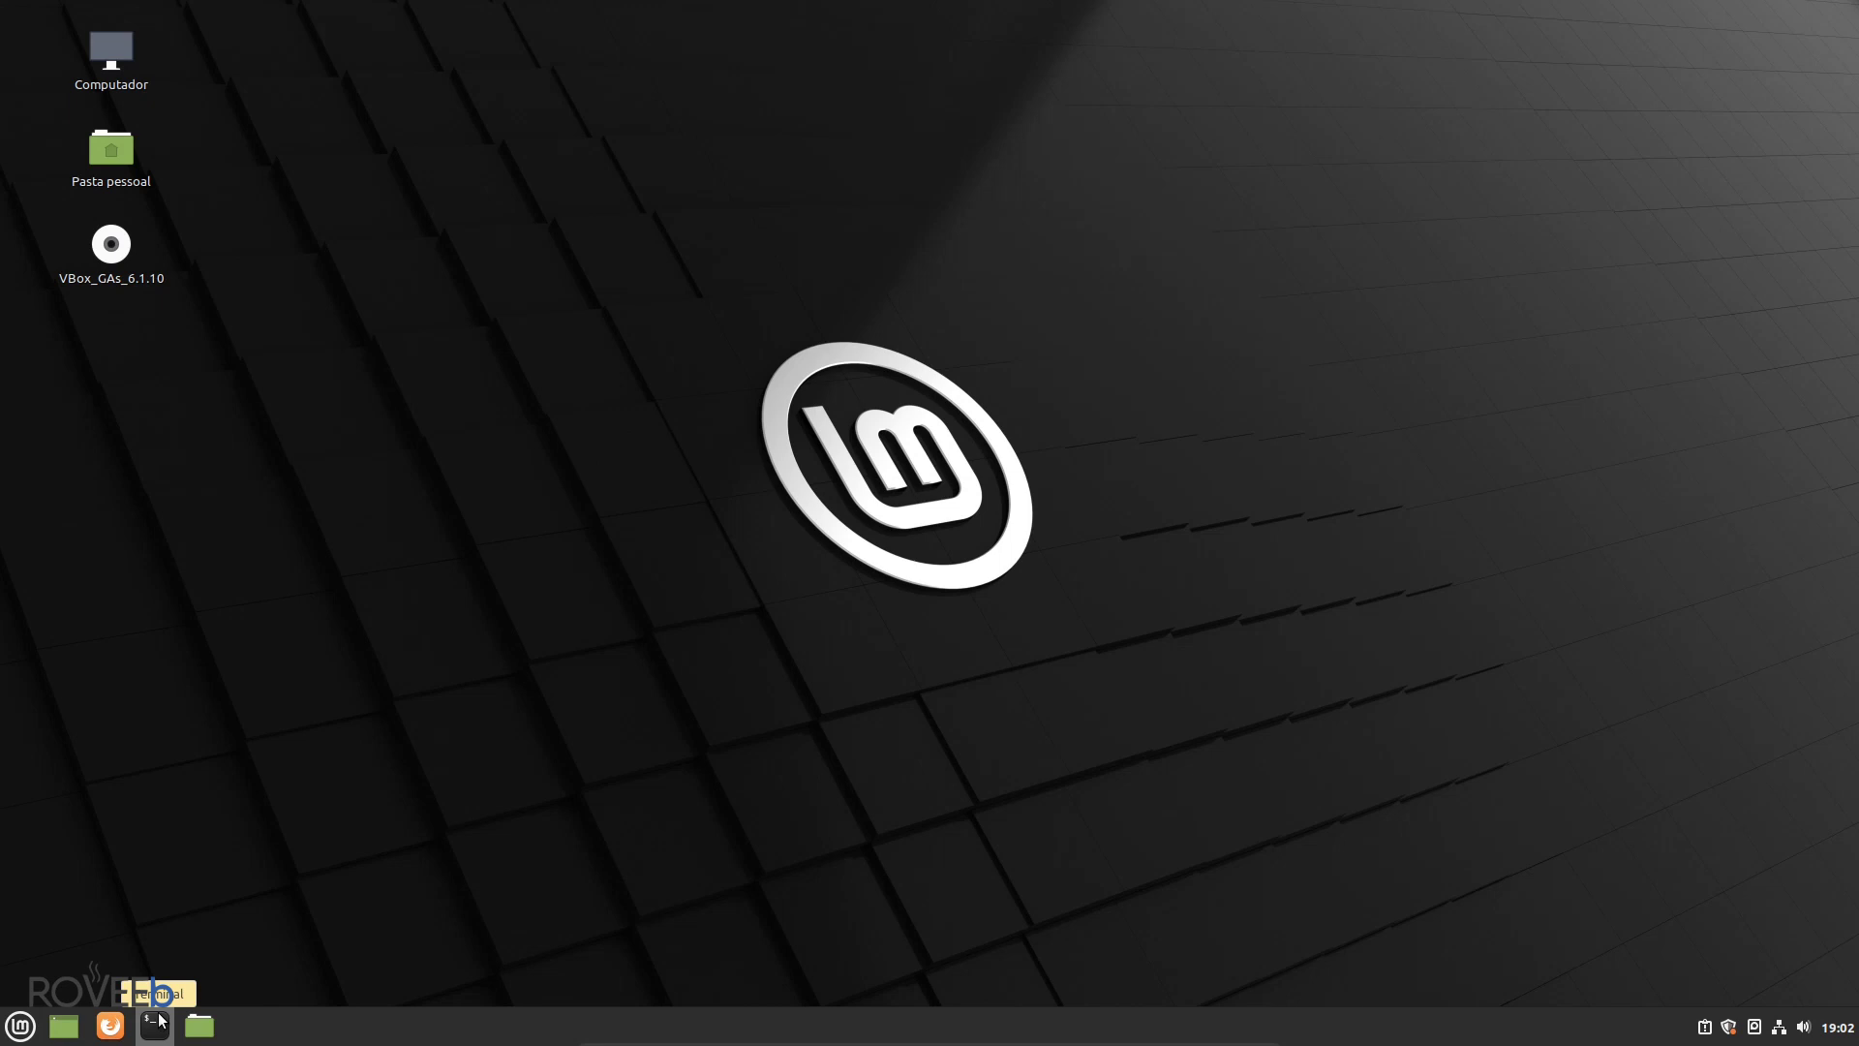
{"action": "left_click", "coordinate": [155, 1018]}
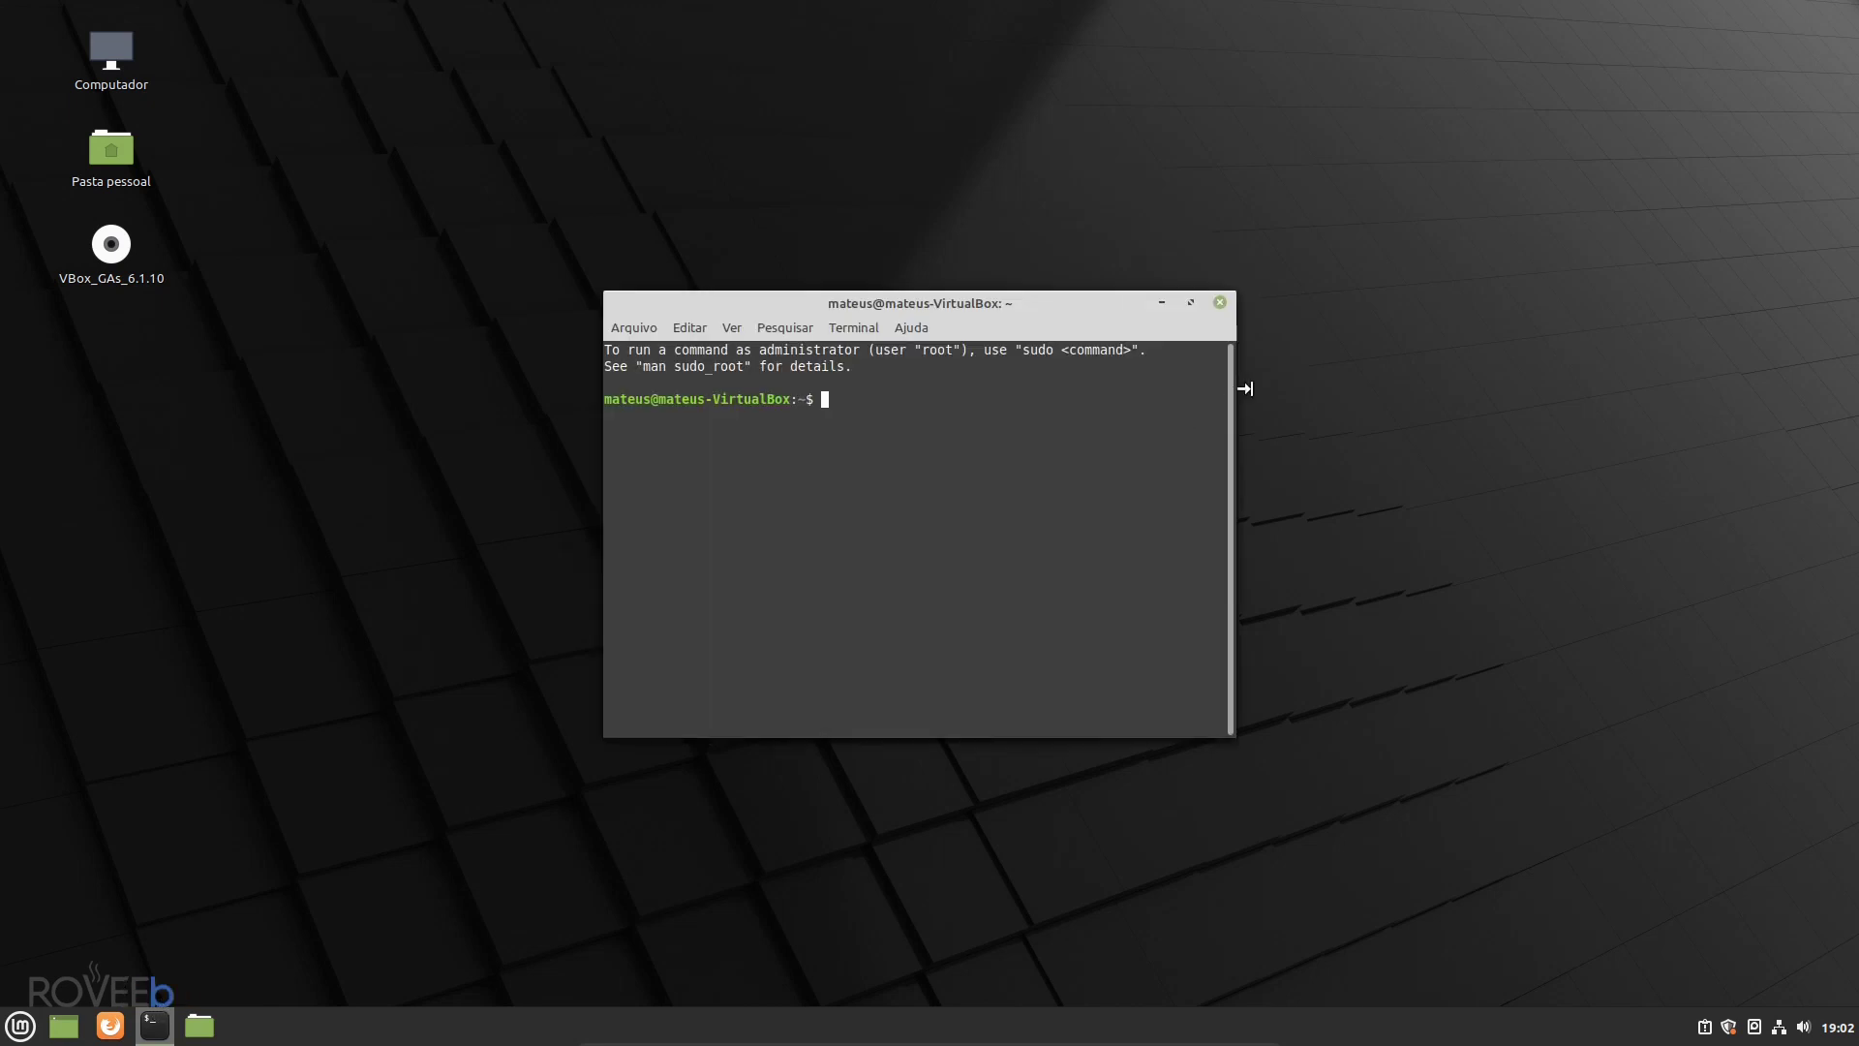
{"action": "left_click_drag", "start_coordinate": [1245, 389], "coordinate": [1444, 398]}
{"action": "left_click_drag", "start_coordinate": [1016, 736], "coordinate": [1016, 855]}
{"action": "left_click_drag", "start_coordinate": [1007, 306], "coordinate": [808, 266]}
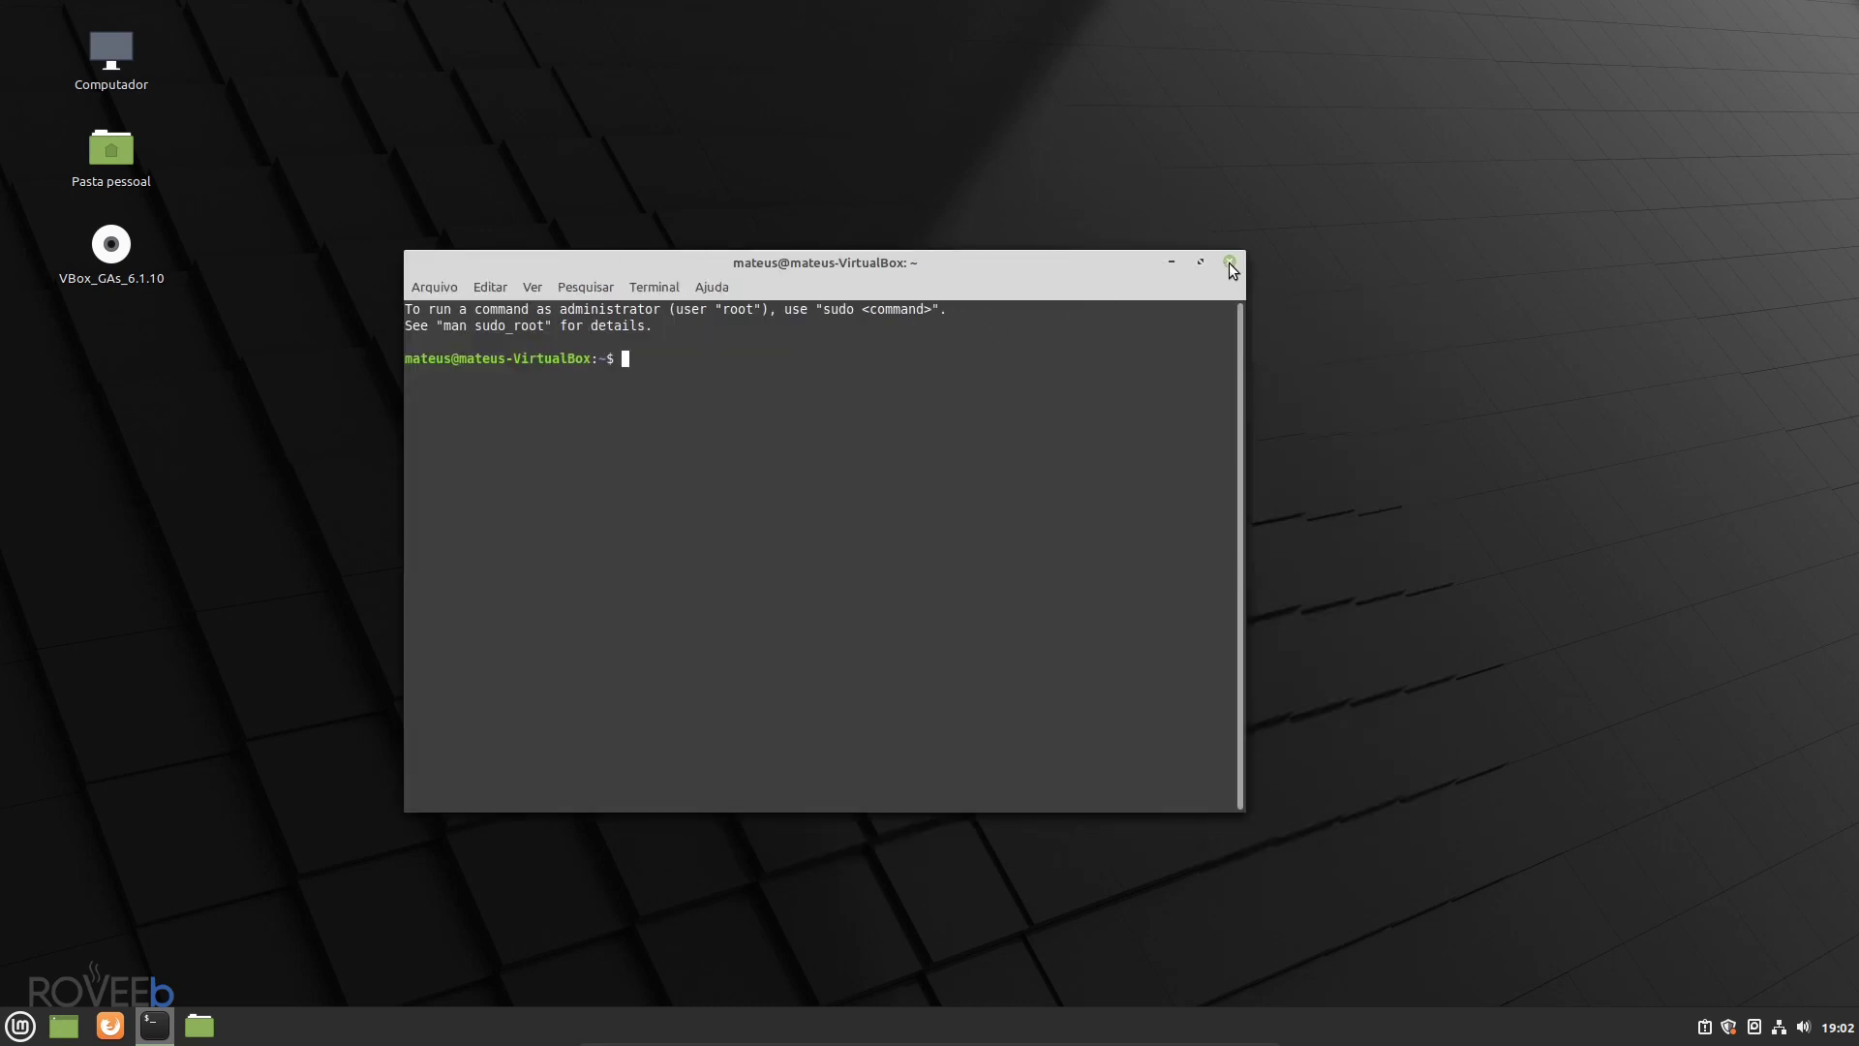
{"action": "left_click", "coordinate": [1229, 263]}
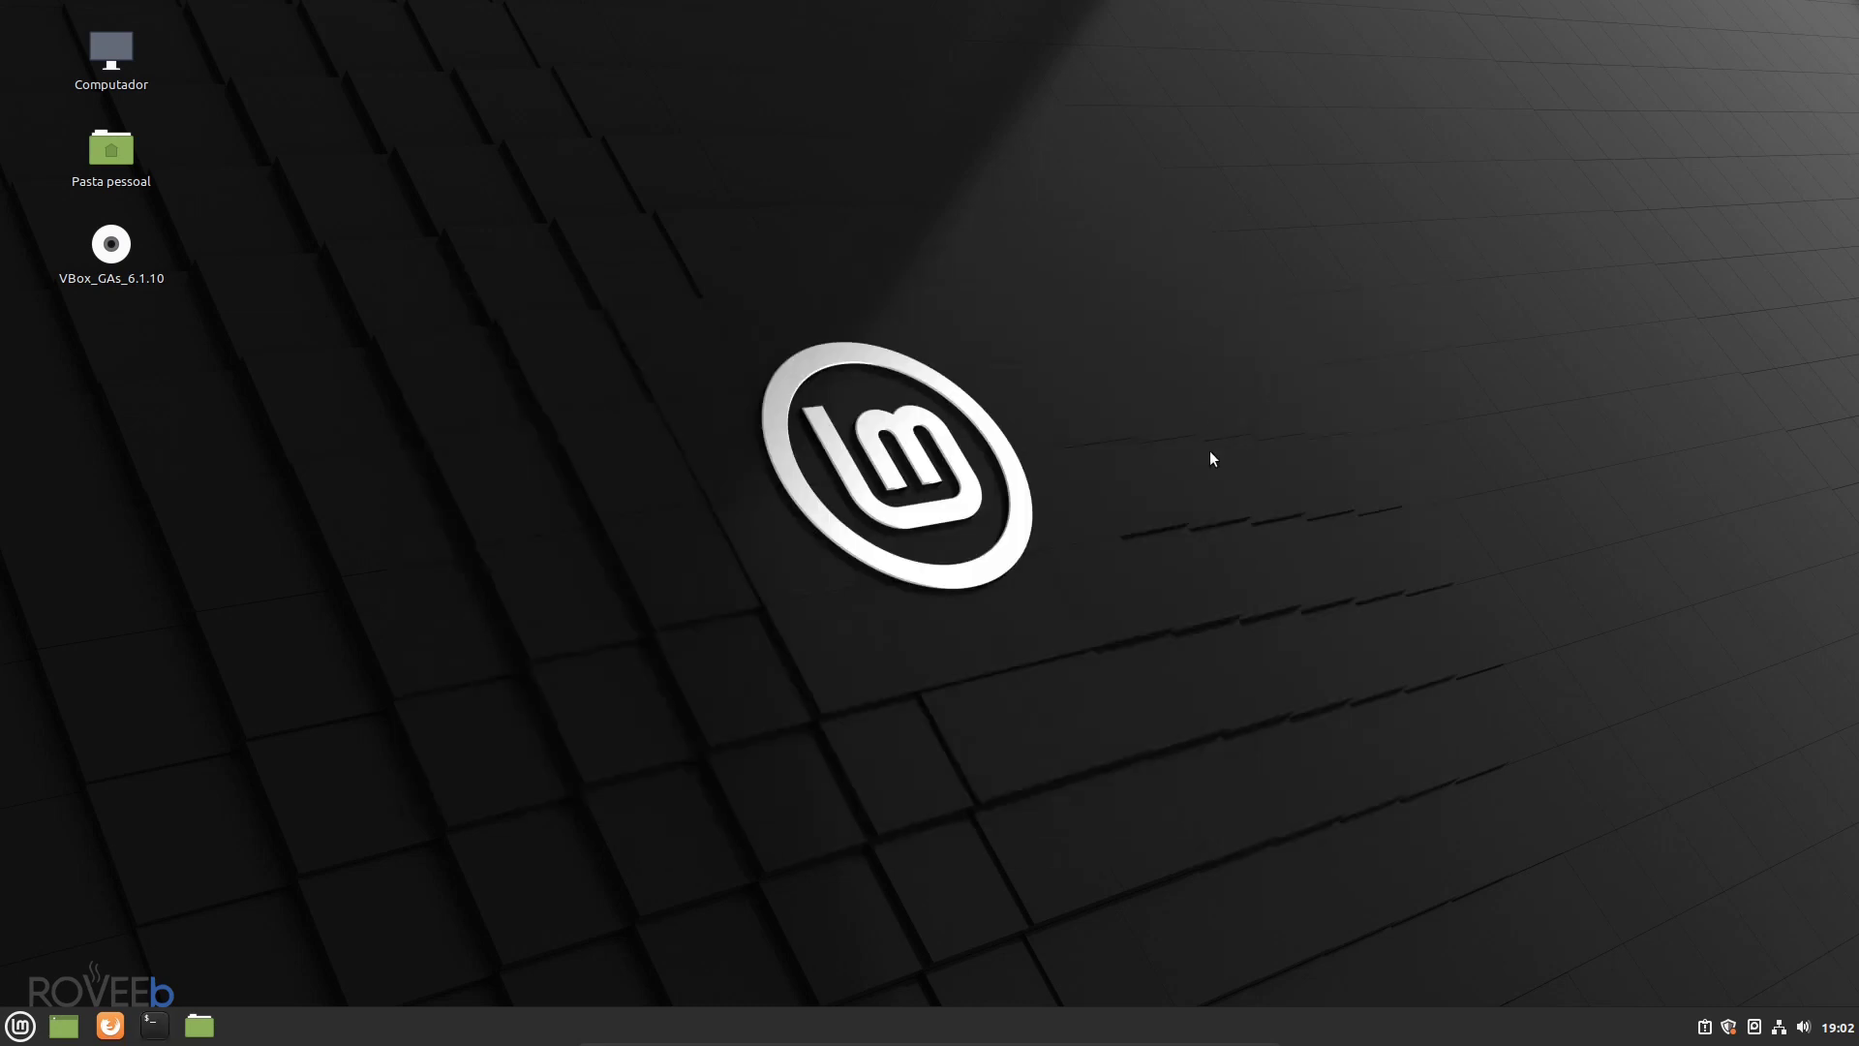
- Open Pasta pessoal, widen its window, then close it
{"action": "double_click", "coordinate": [118, 184]}
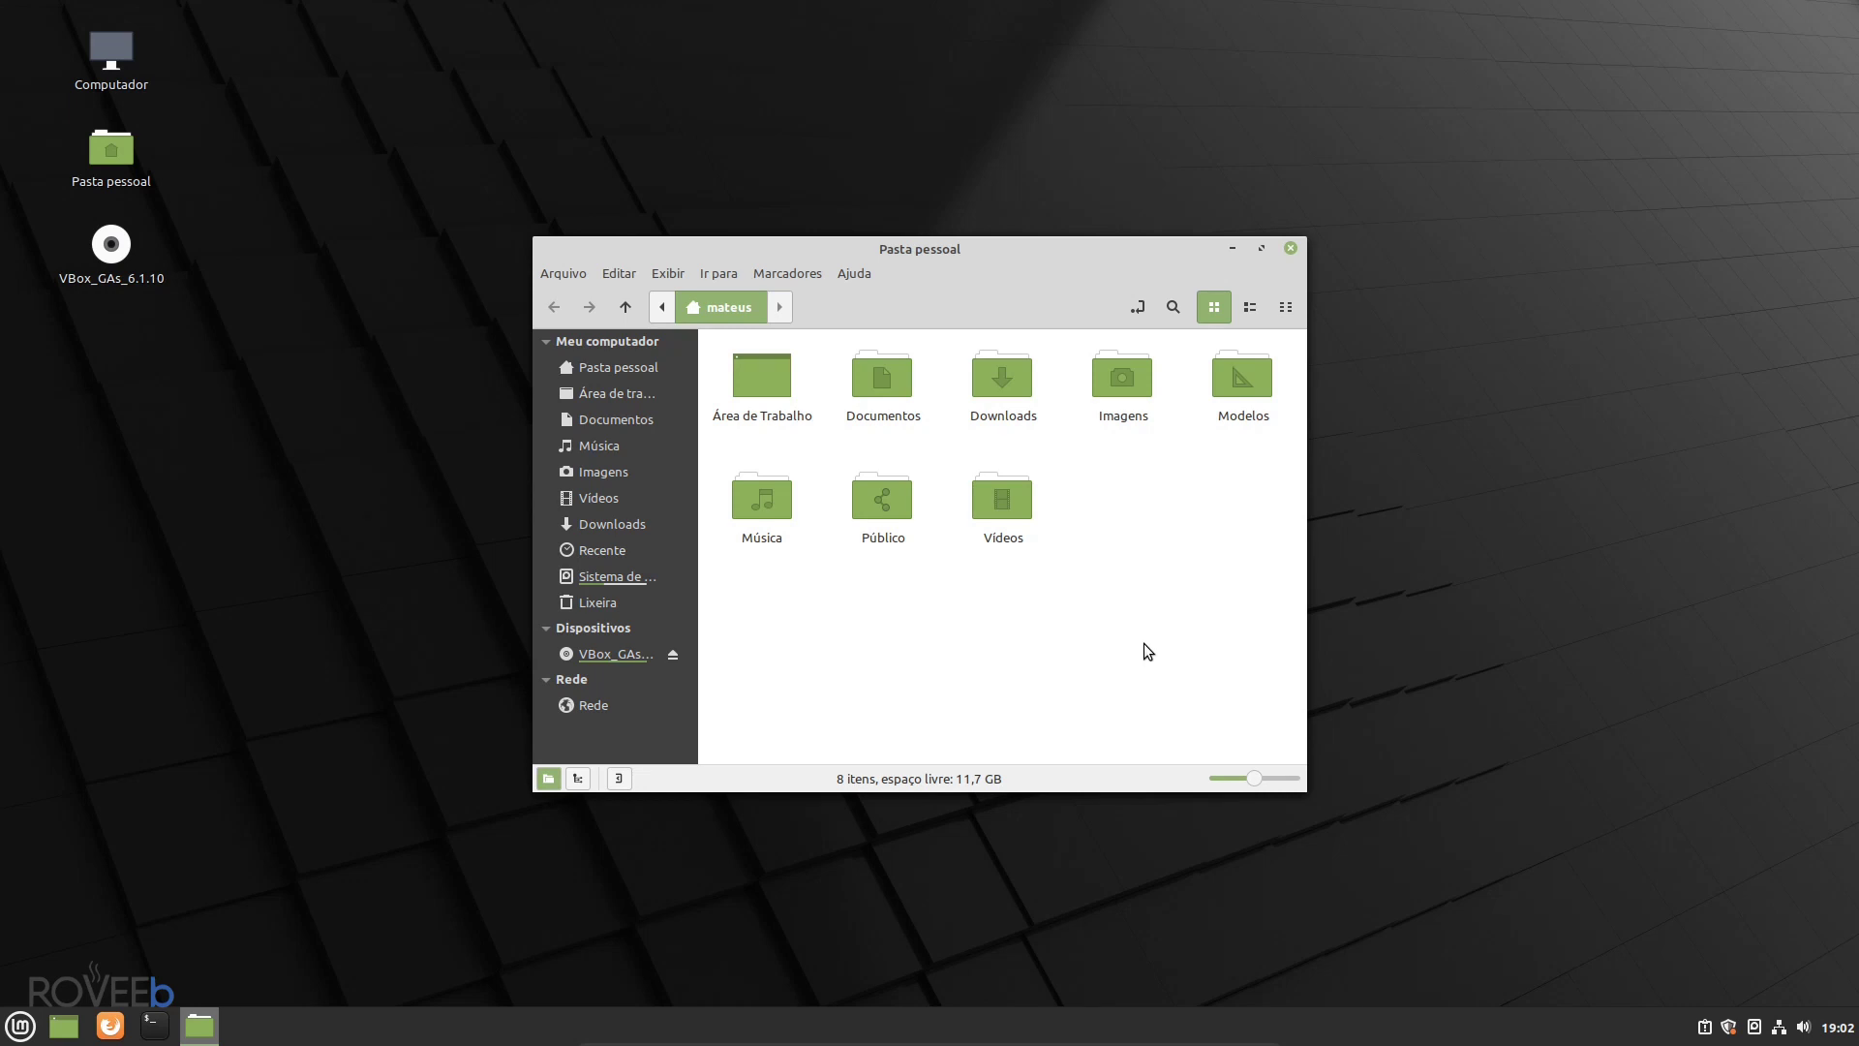
{"action": "left_click_drag", "start_coordinate": [1307, 464], "coordinate": [1472, 473]}
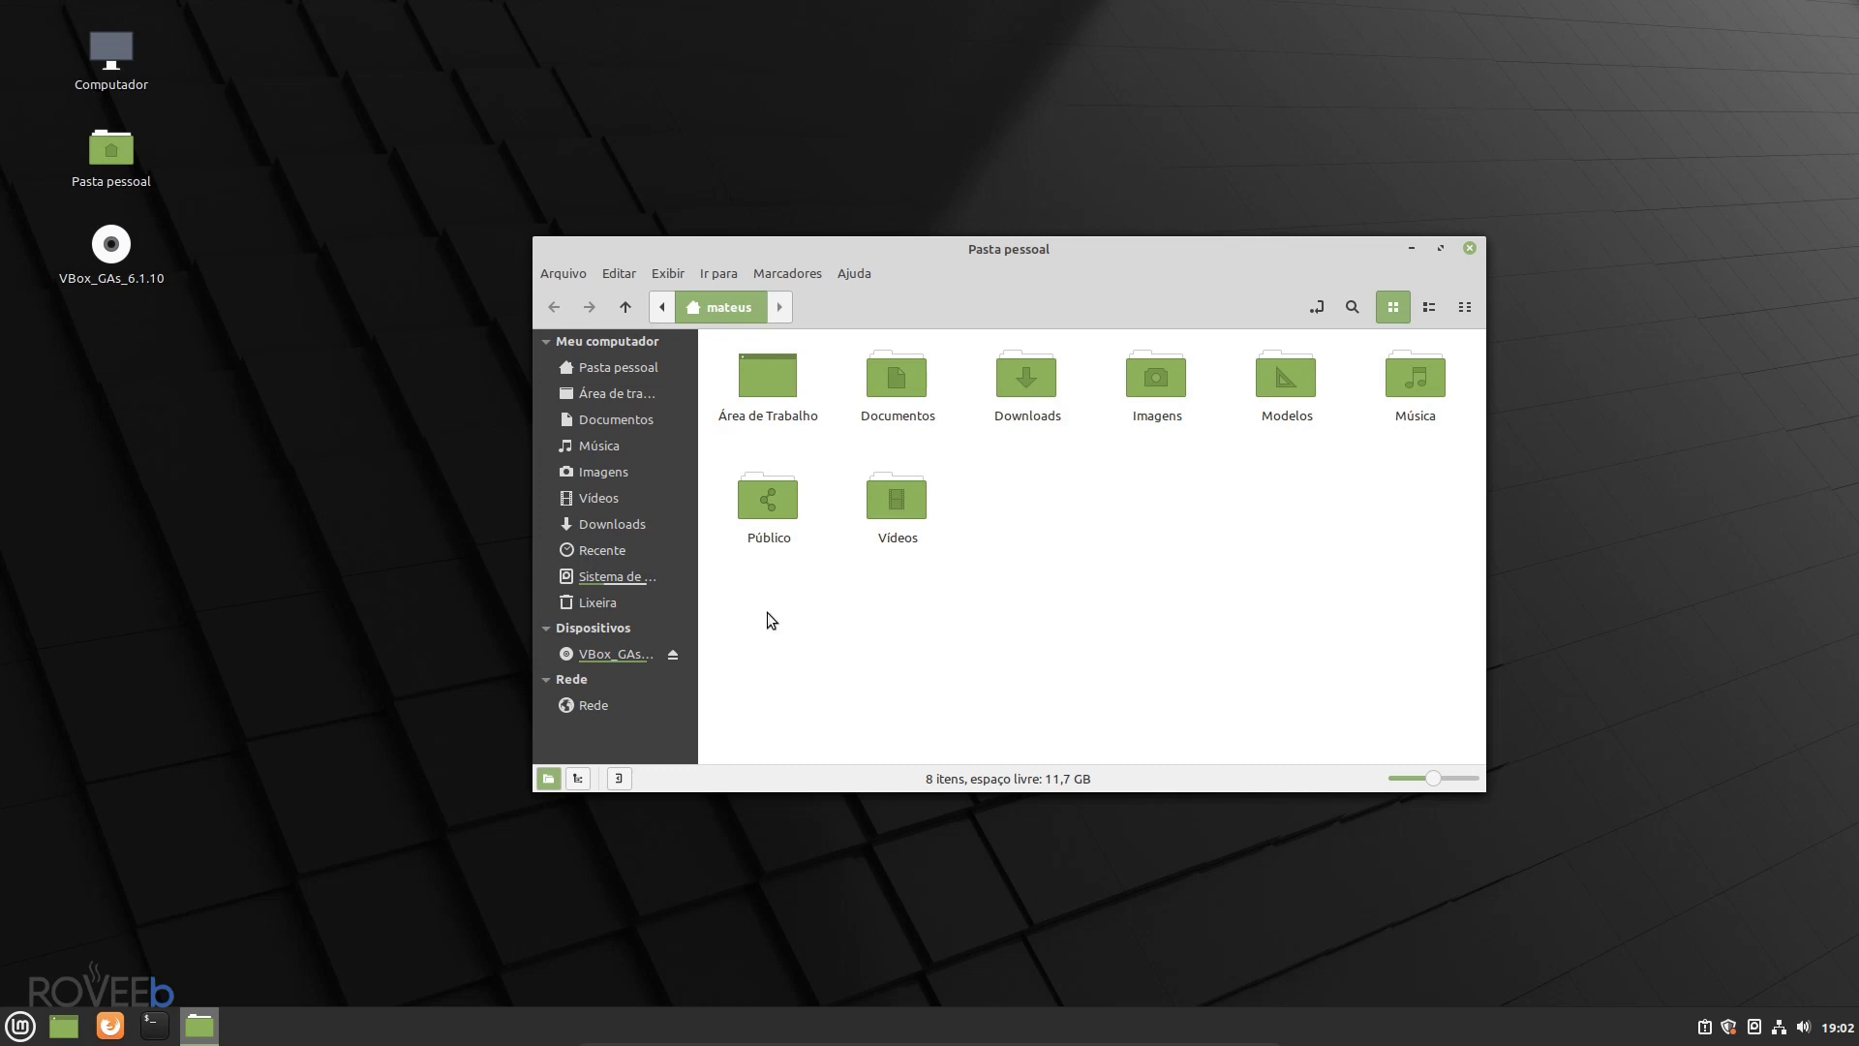
{"action": "left_click", "coordinate": [1467, 250]}
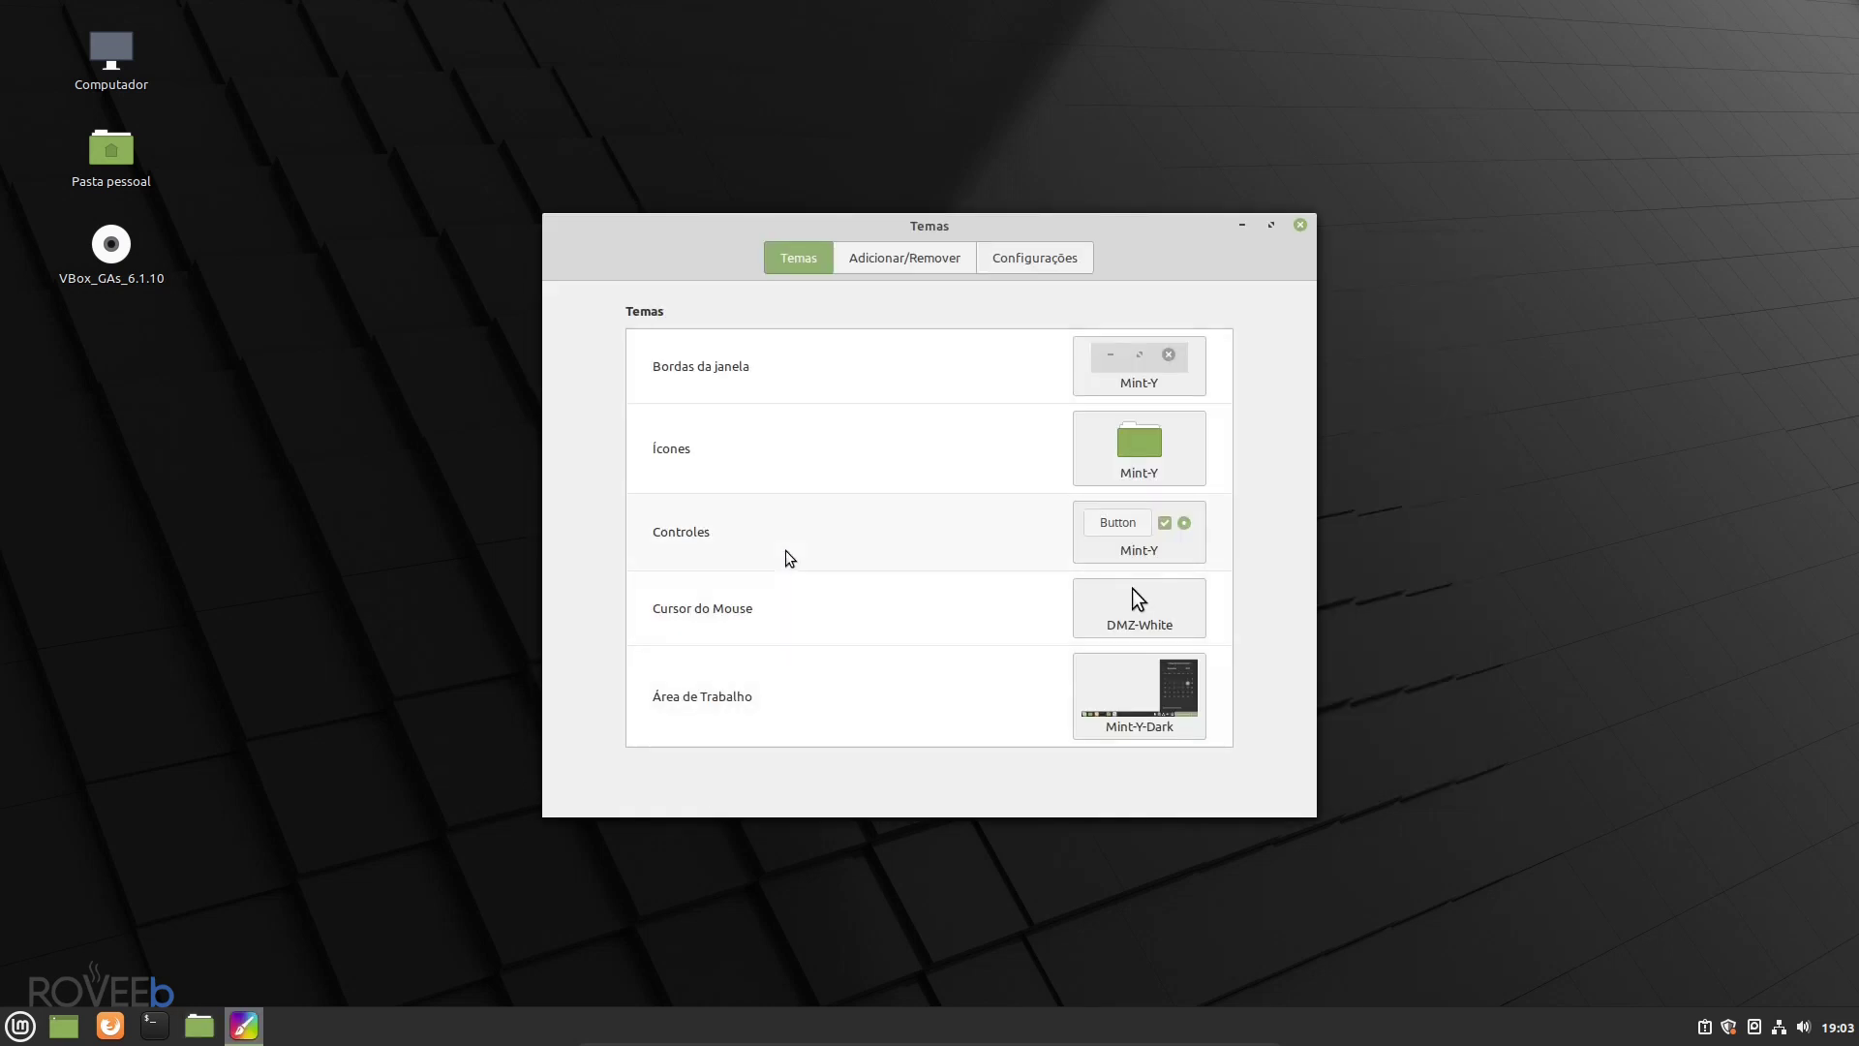
- Switch the icon theme to Mint-Y-Dark-Yellow in Temas
{"action": "left_click", "coordinate": [1136, 462]}
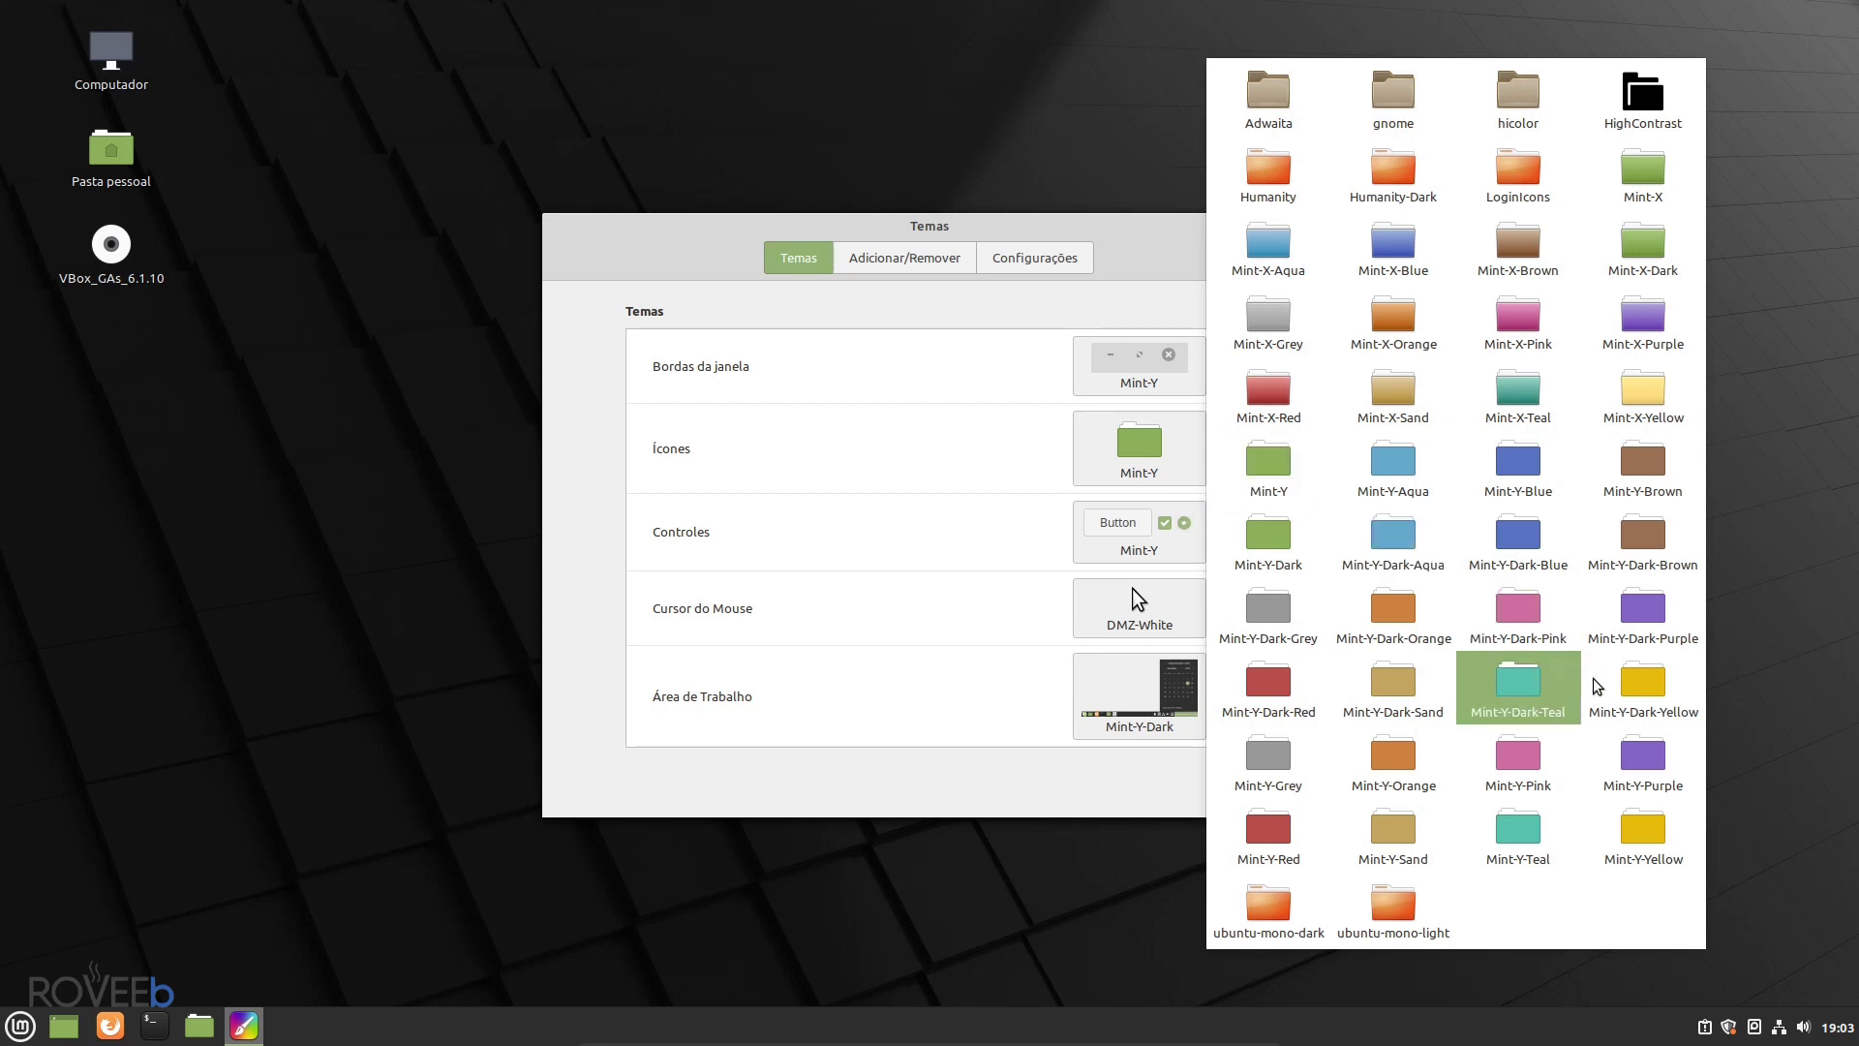
{"action": "left_click", "coordinate": [1626, 728]}
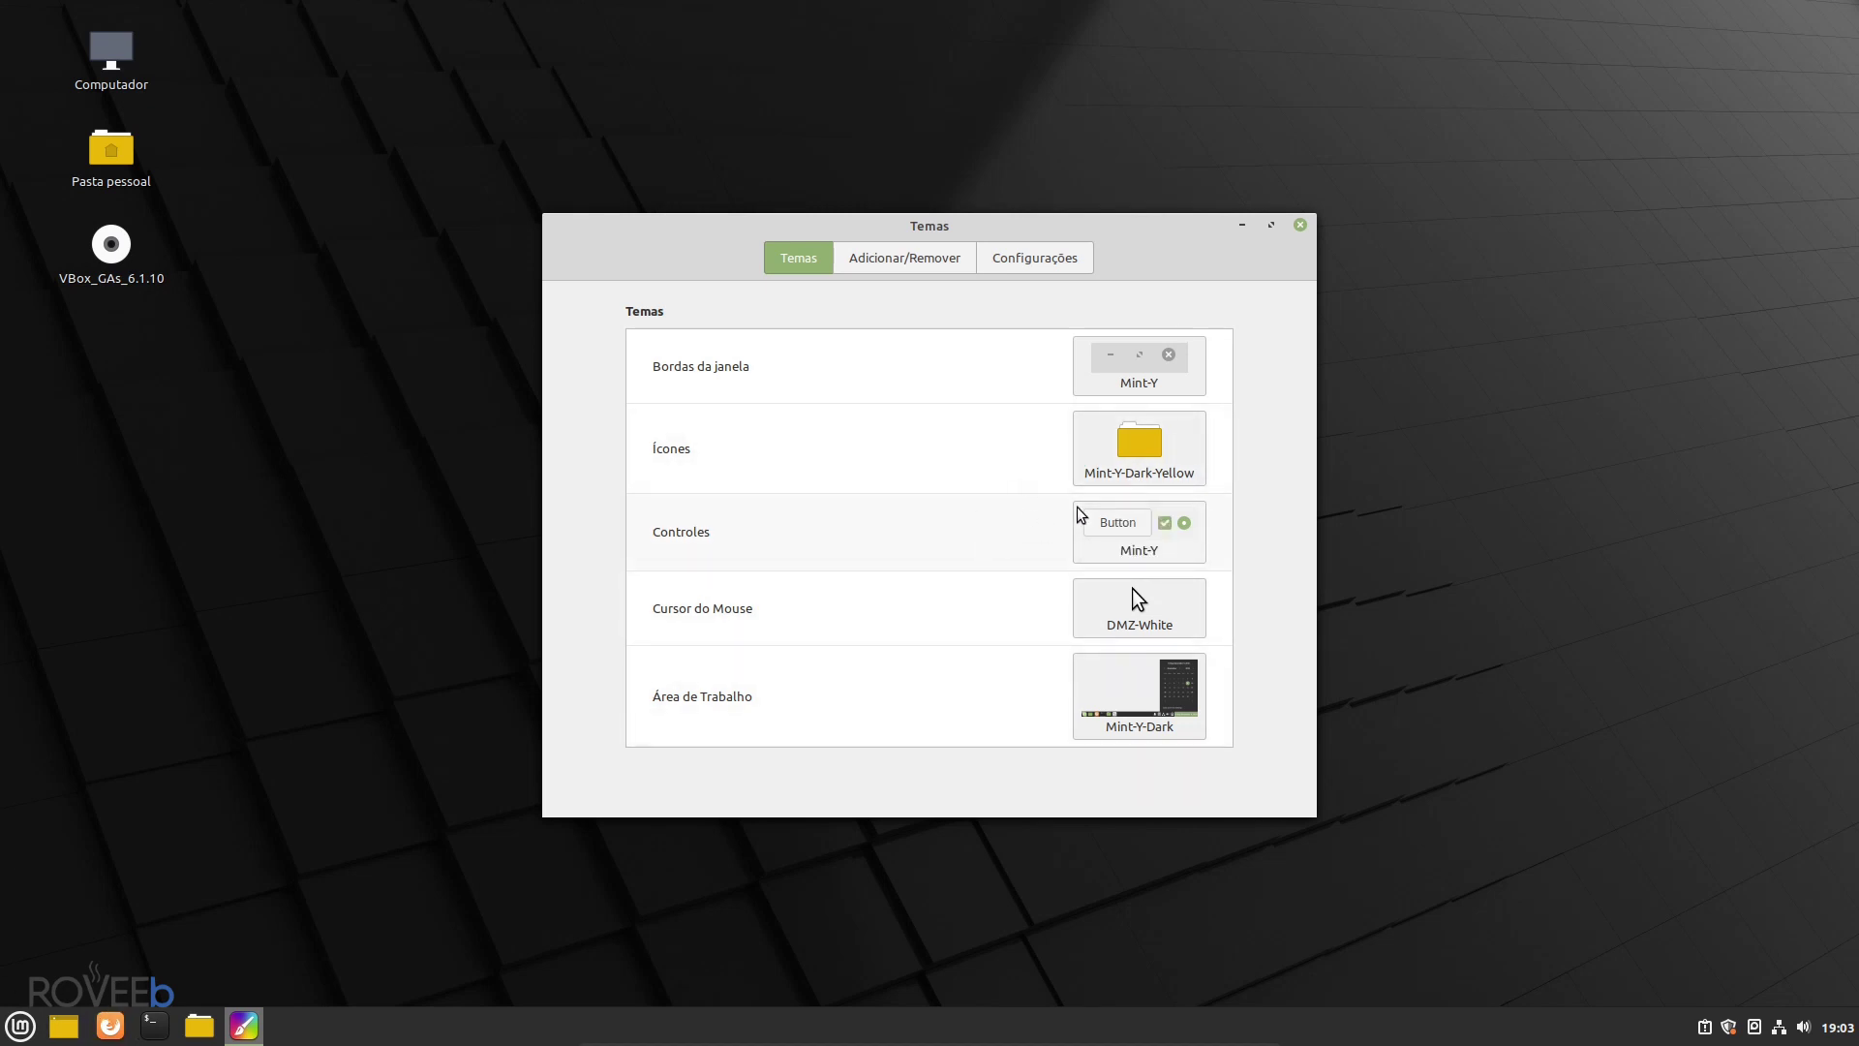
{"action": "left_click", "coordinate": [1118, 531]}
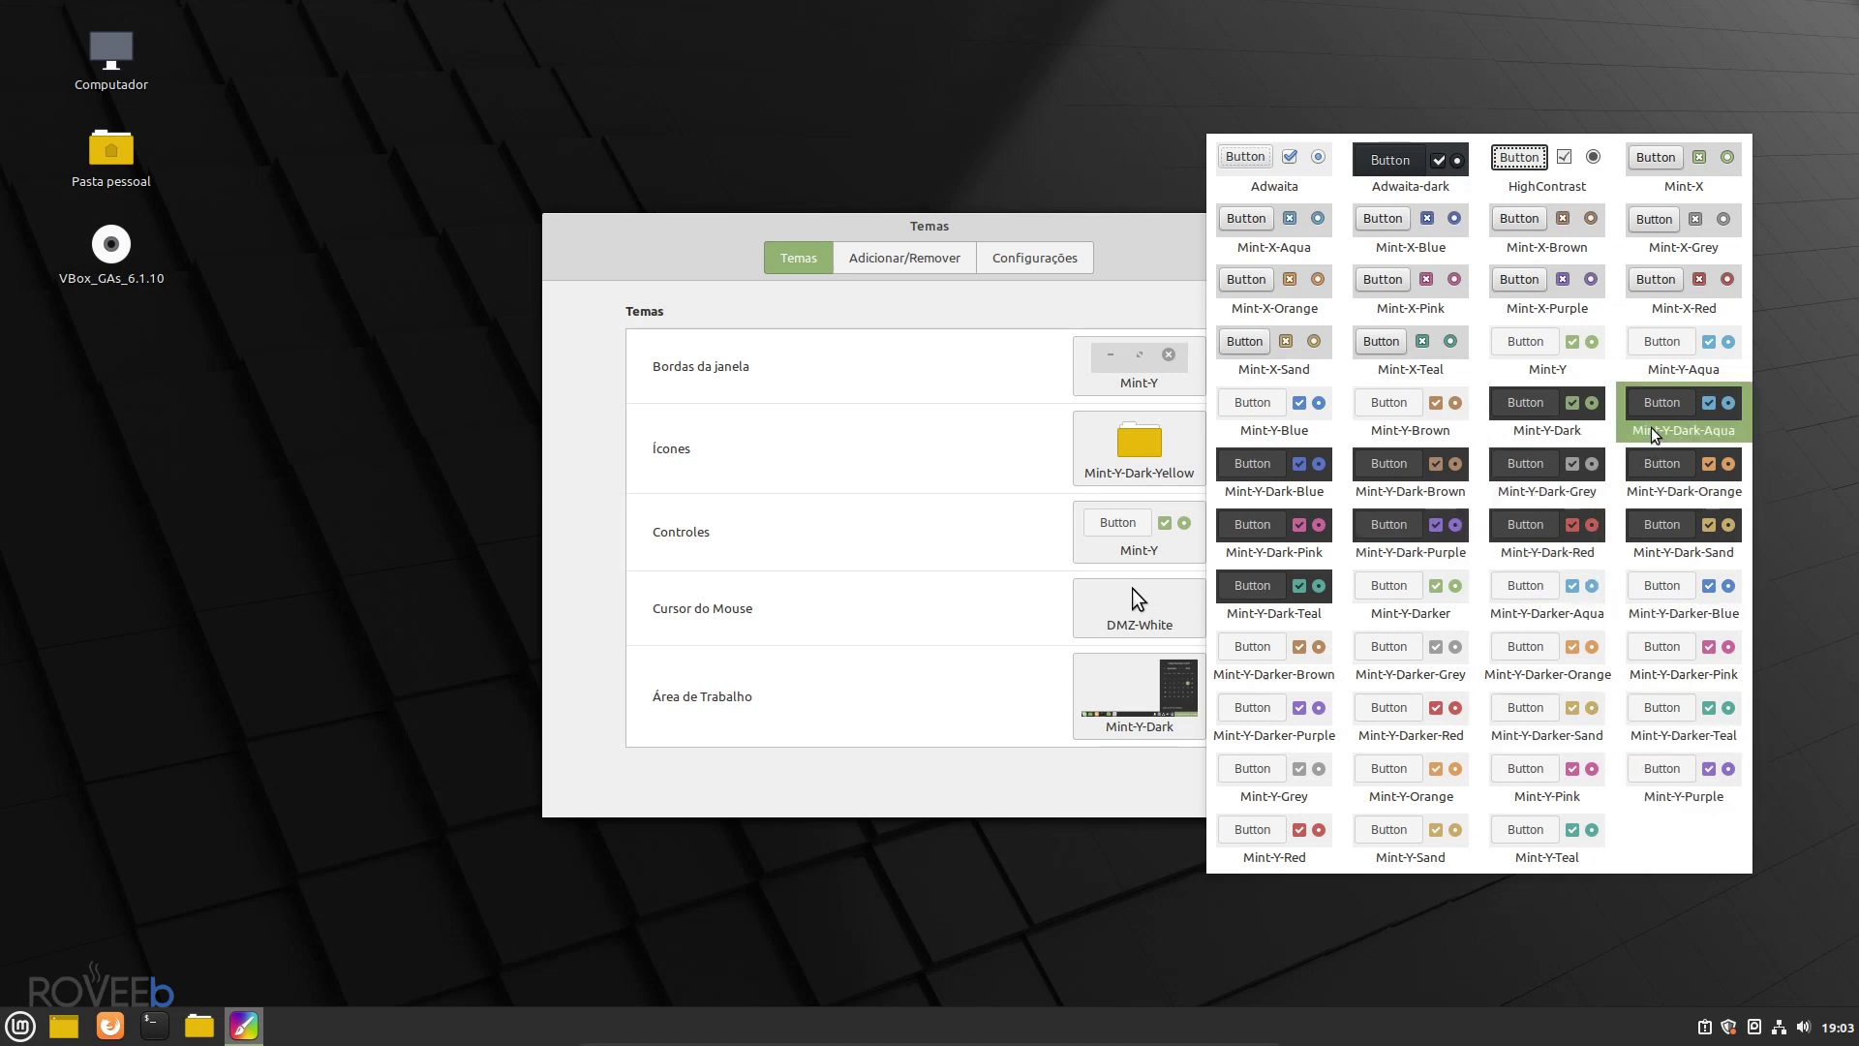
- Apply Mint-Y-Dark-Aqua controls, Mint-Y-Dark window borders and Mint-Y-Dark-Grey desktop themes
{"action": "left_click", "coordinate": [1654, 435]}
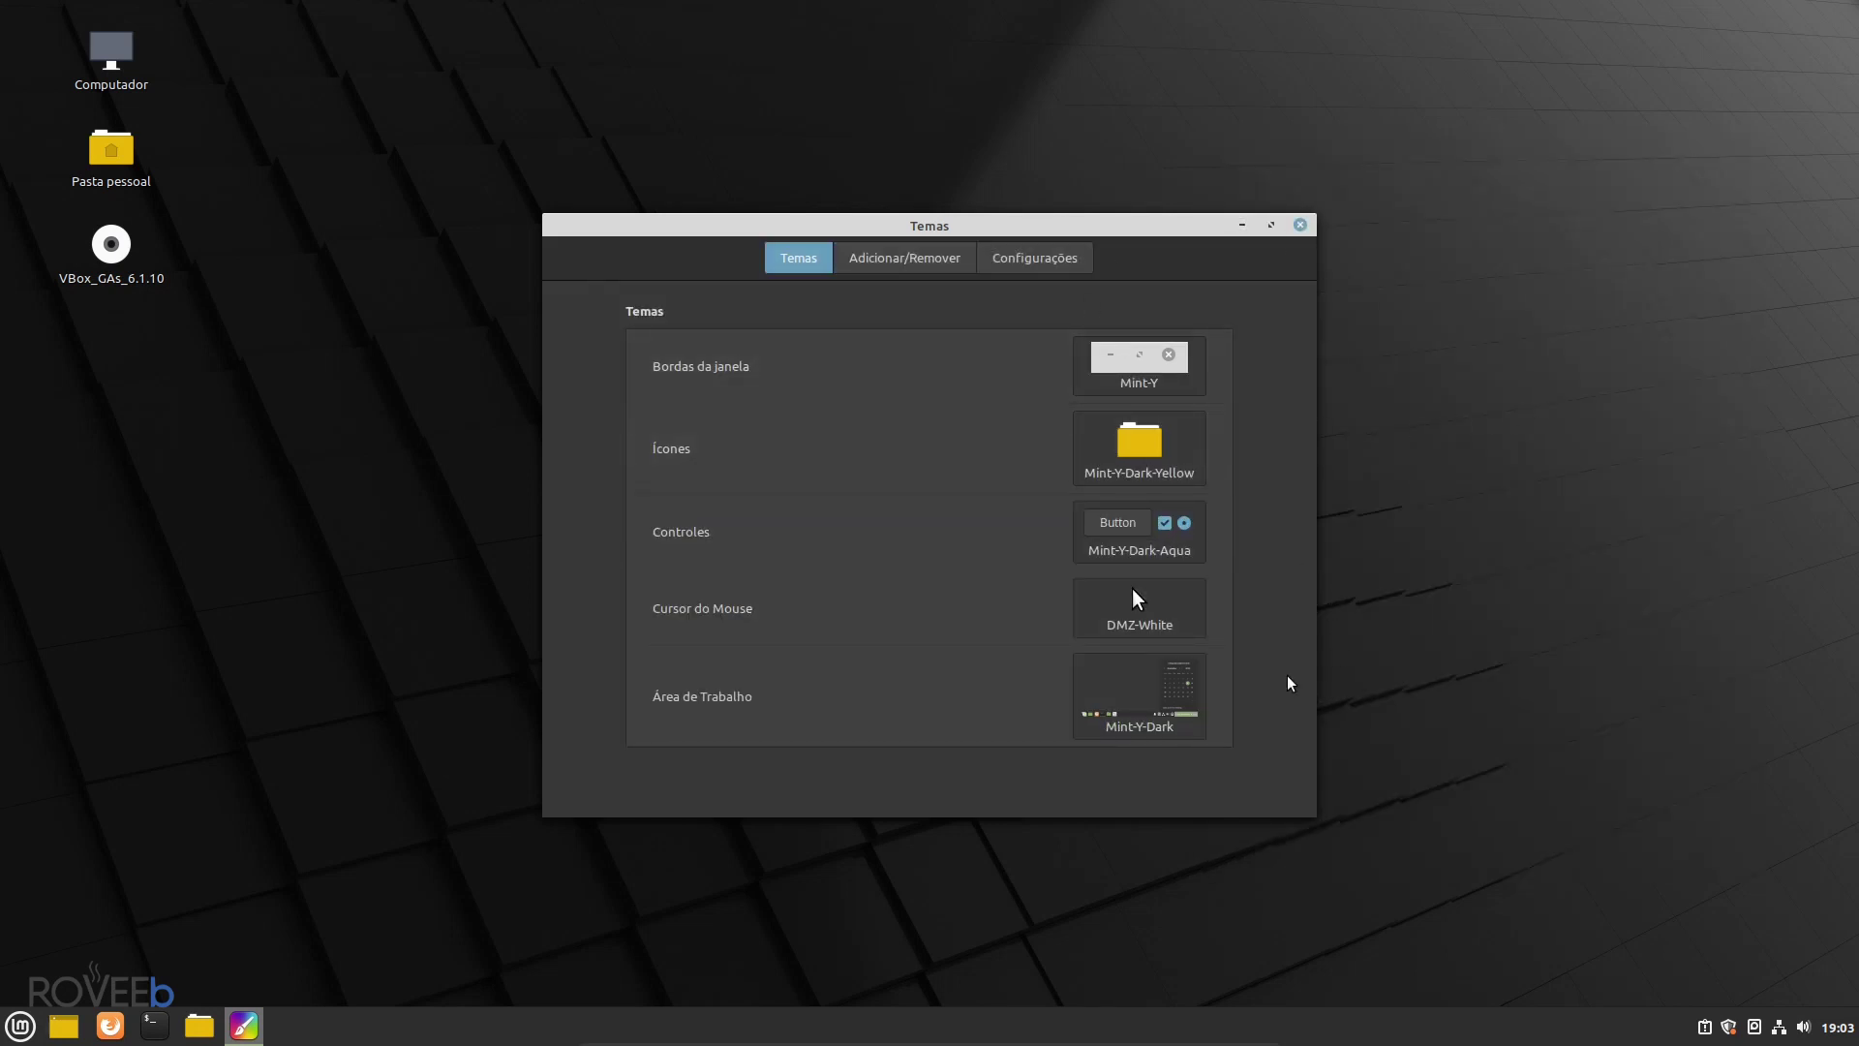
{"action": "left_click", "coordinate": [1138, 363]}
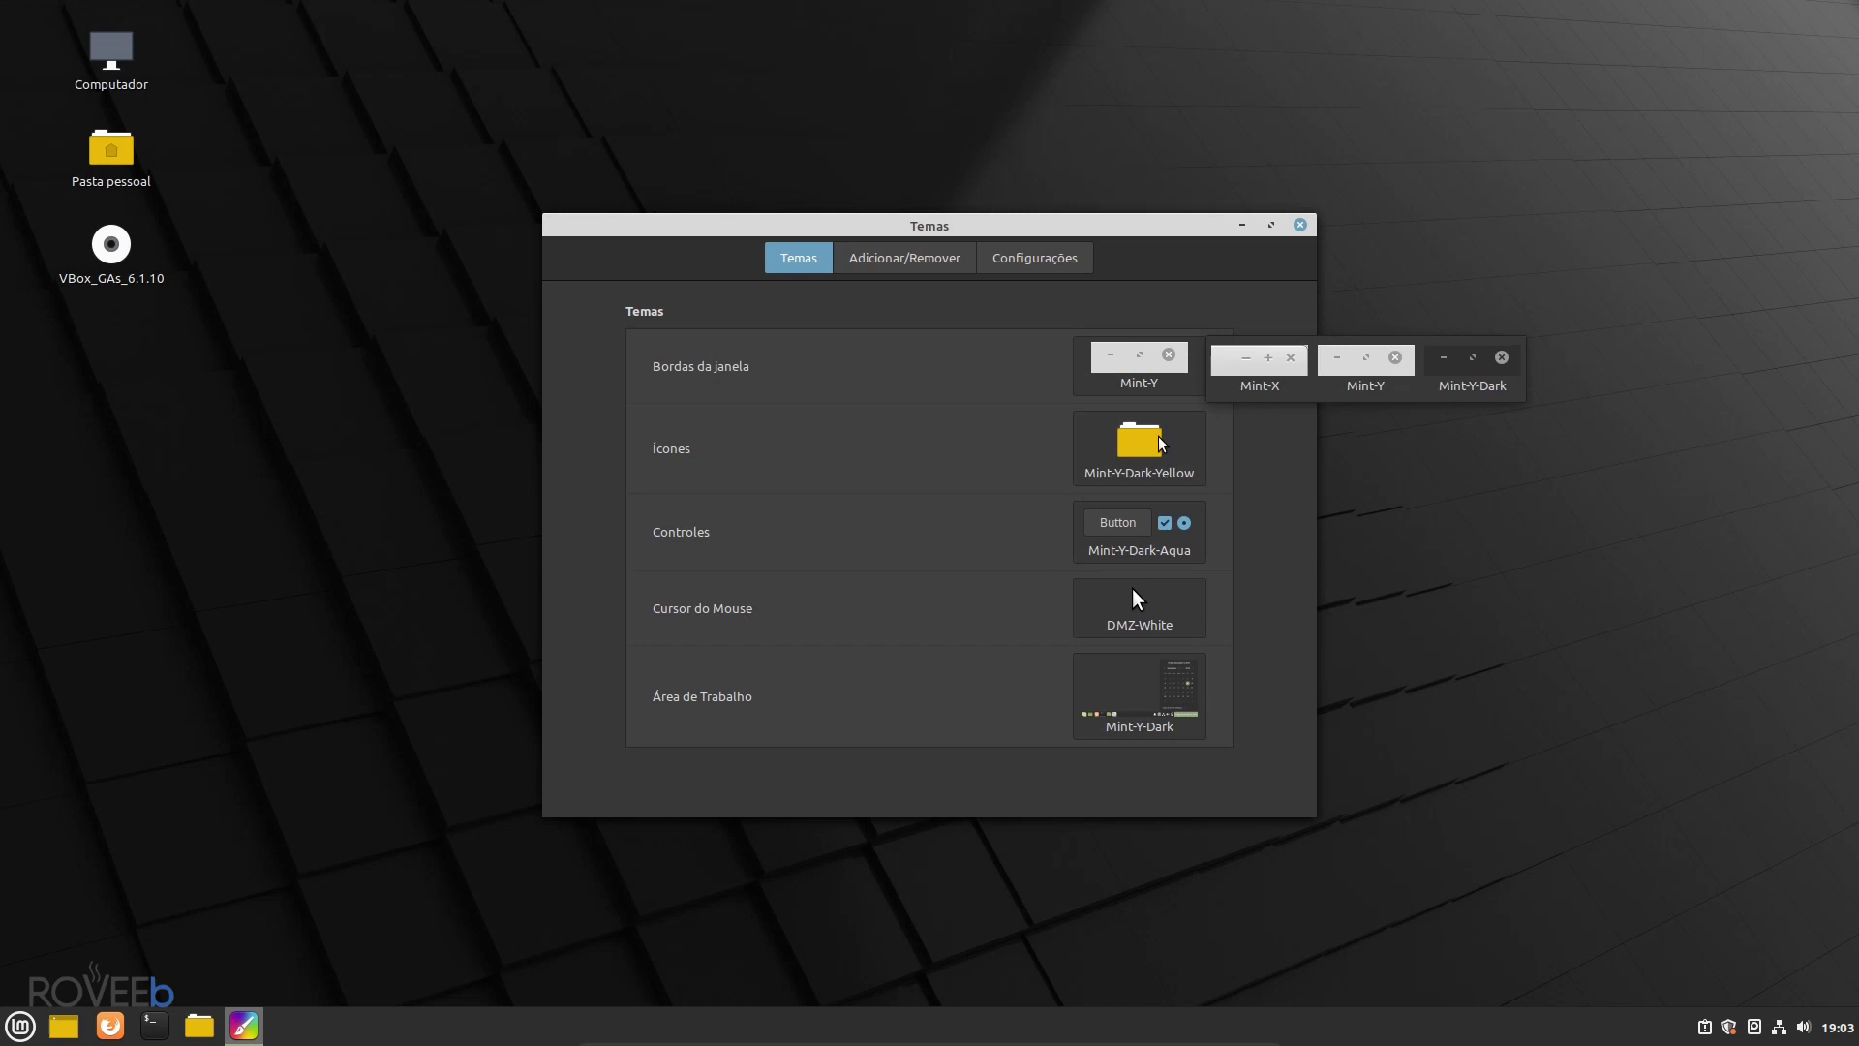
{"action": "left_click", "coordinate": [1482, 385]}
{"action": "left_click", "coordinate": [1157, 373]}
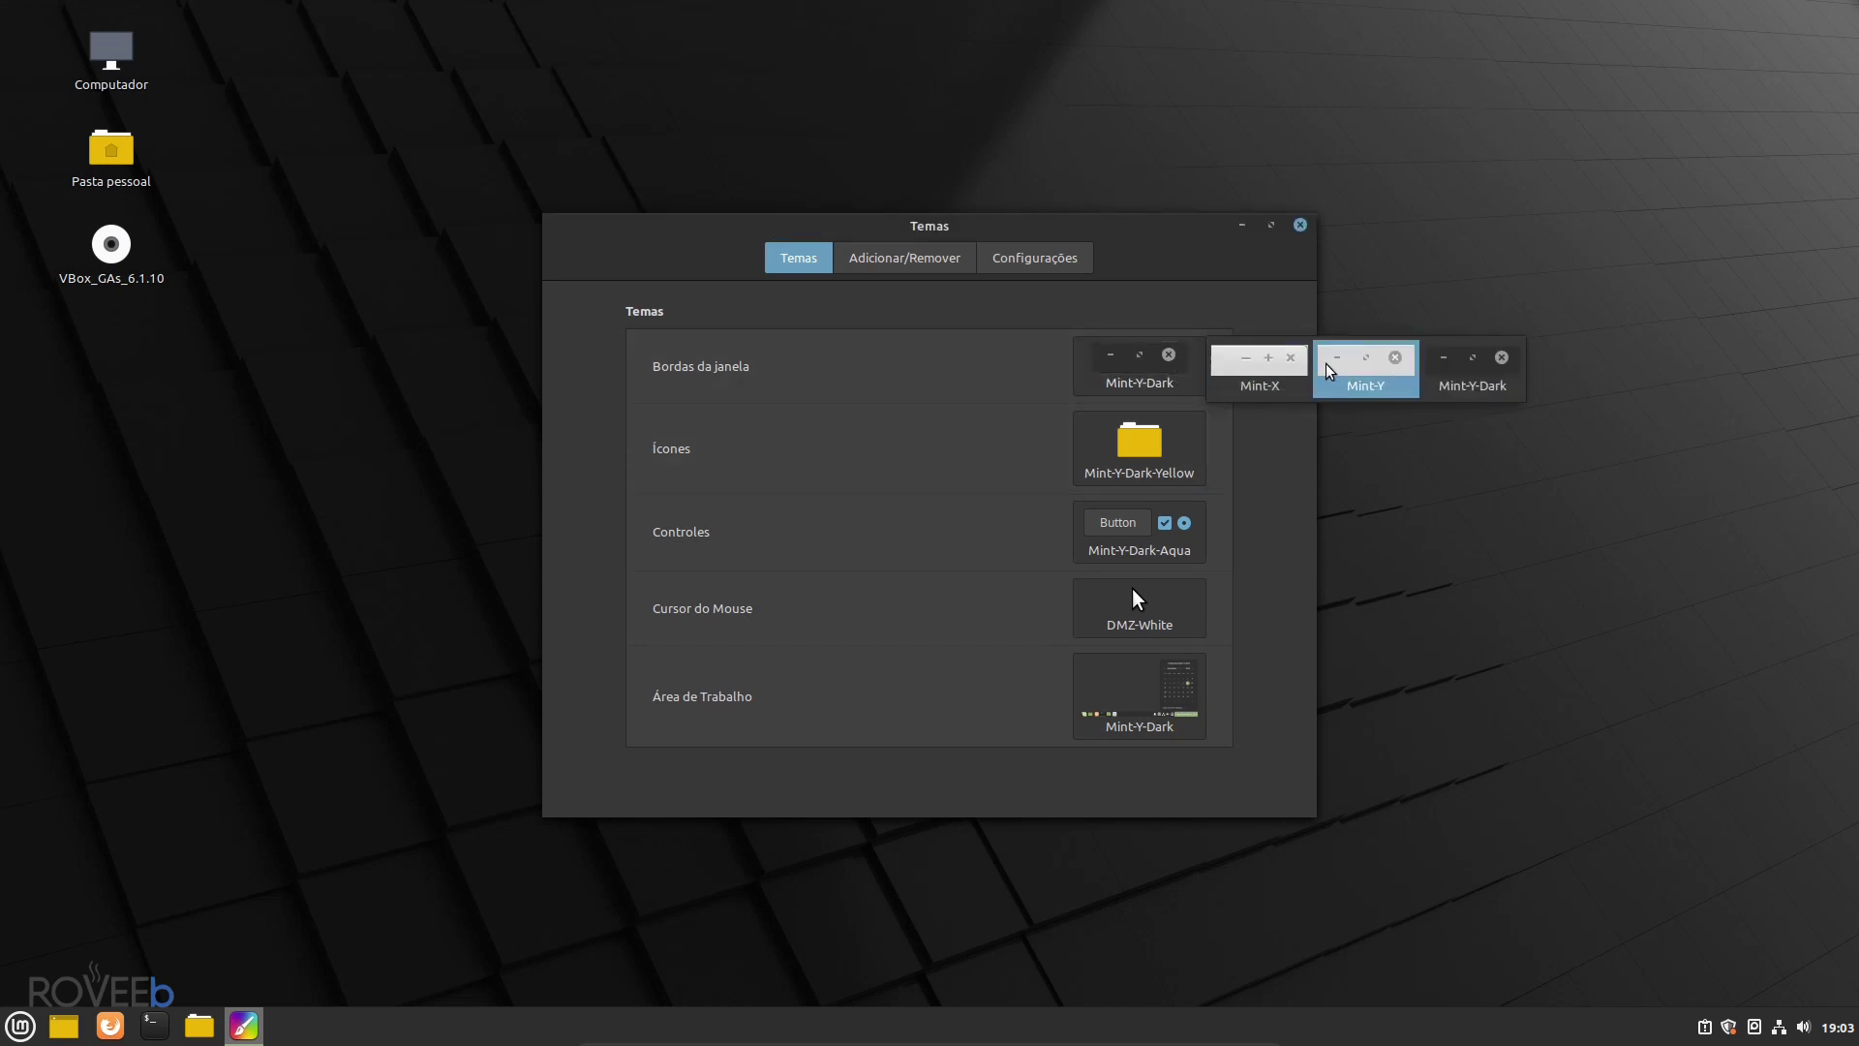
{"action": "left_click", "coordinate": [1261, 589]}
{"action": "left_click", "coordinate": [1143, 695]}
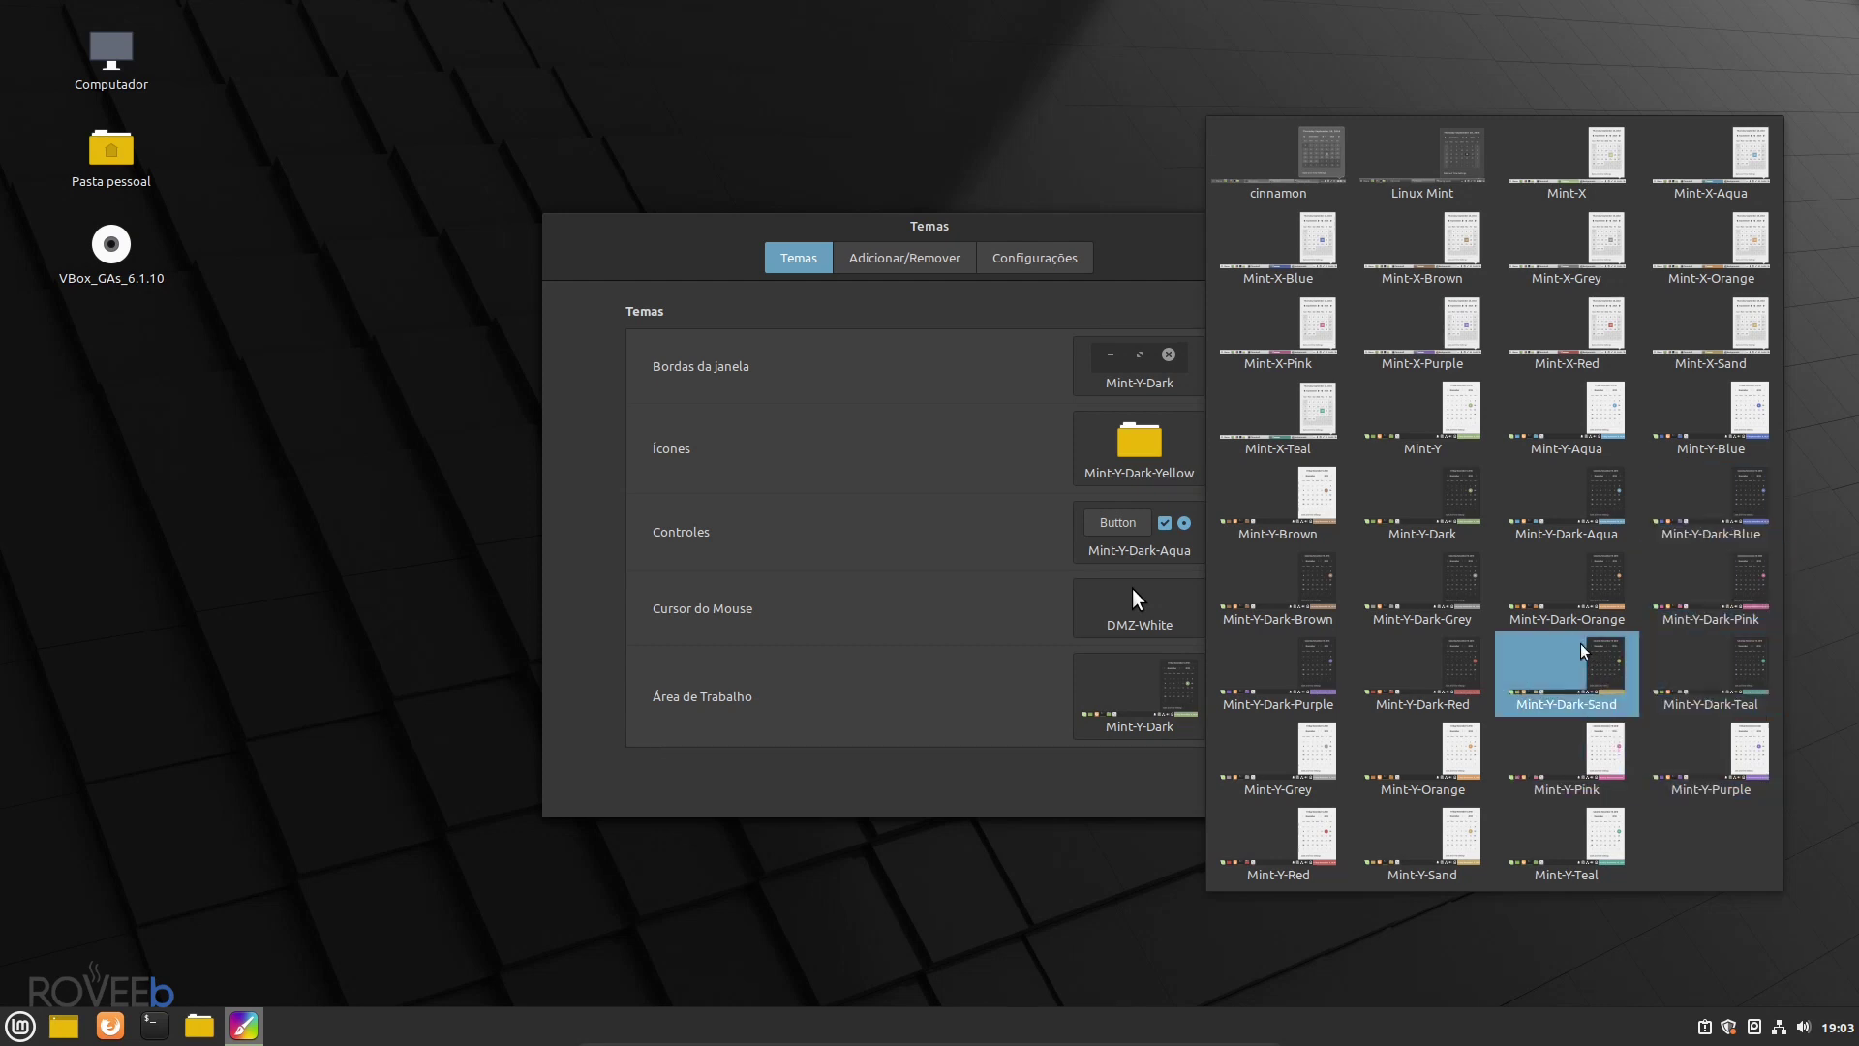
{"action": "left_click", "coordinate": [1429, 600]}
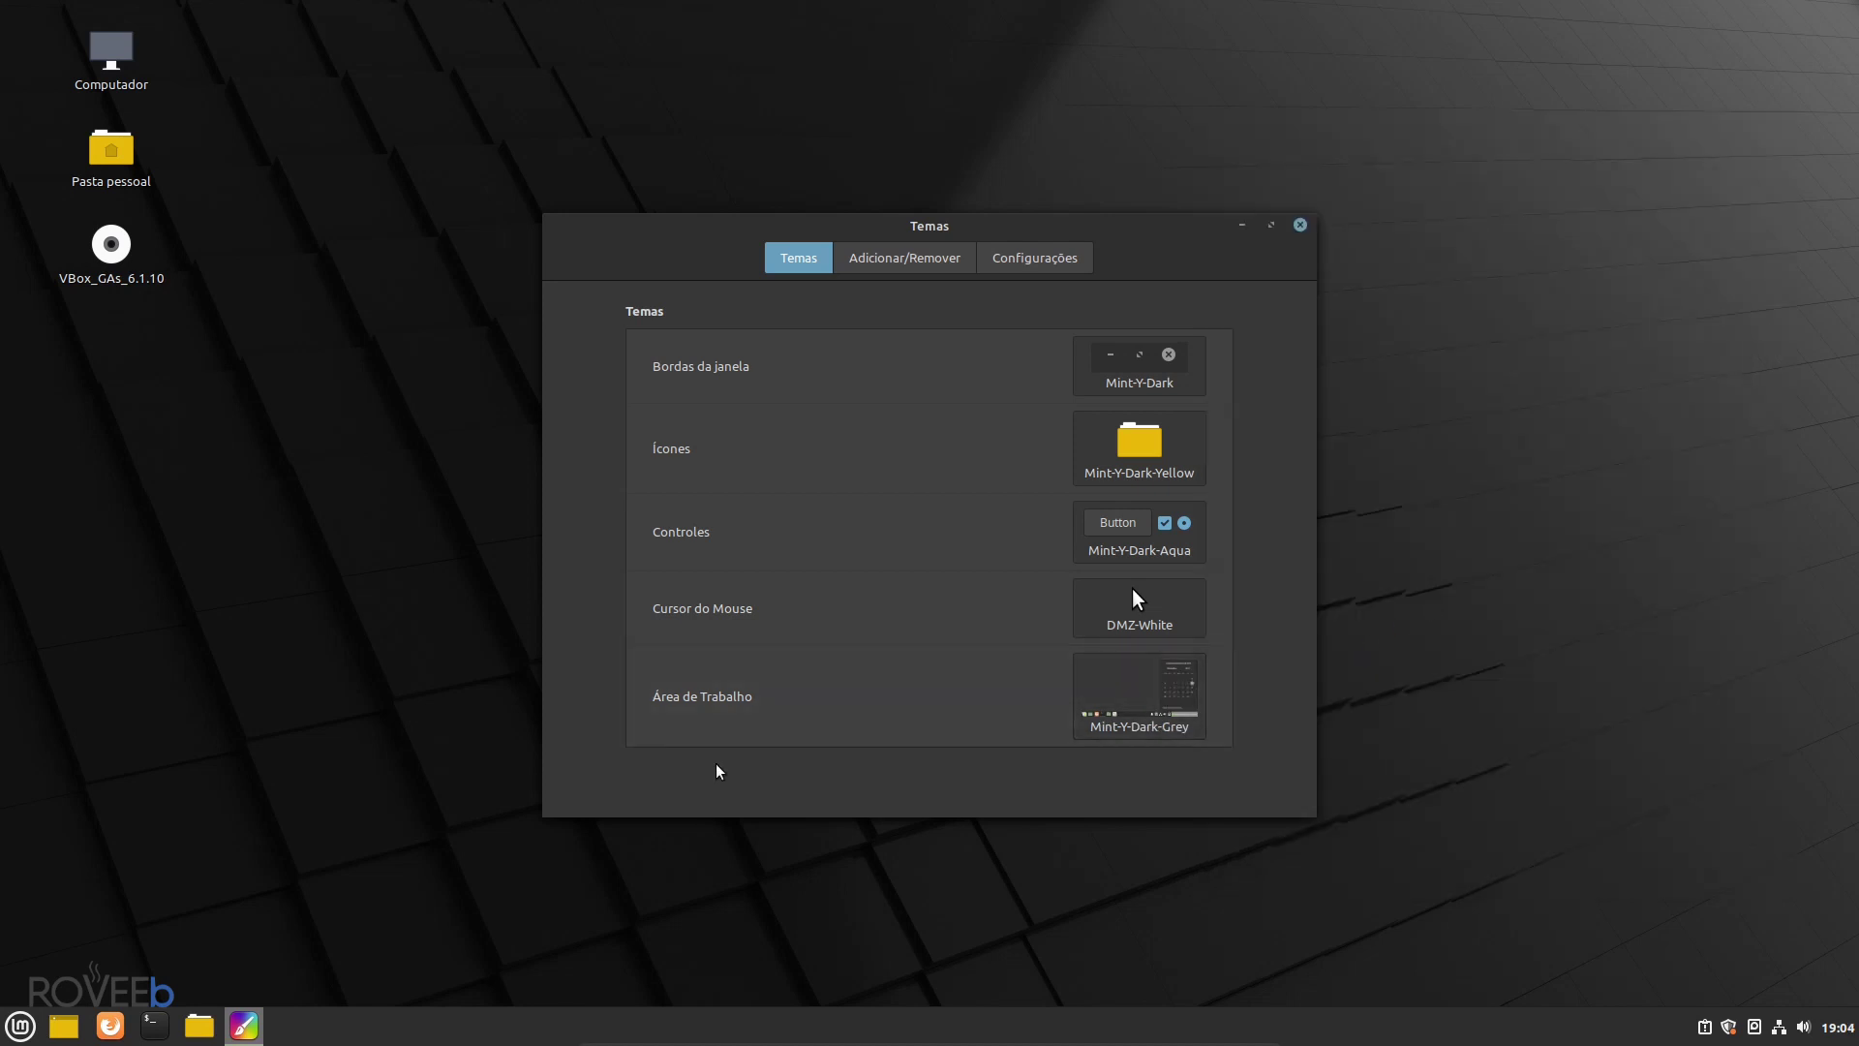
- Check the new look in the menu and home folder, then close the Temas settings
{"action": "left_click", "coordinate": [21, 1026]}
{"action": "left_click", "coordinate": [21, 1033]}
{"action": "left_click", "coordinate": [200, 1026]}
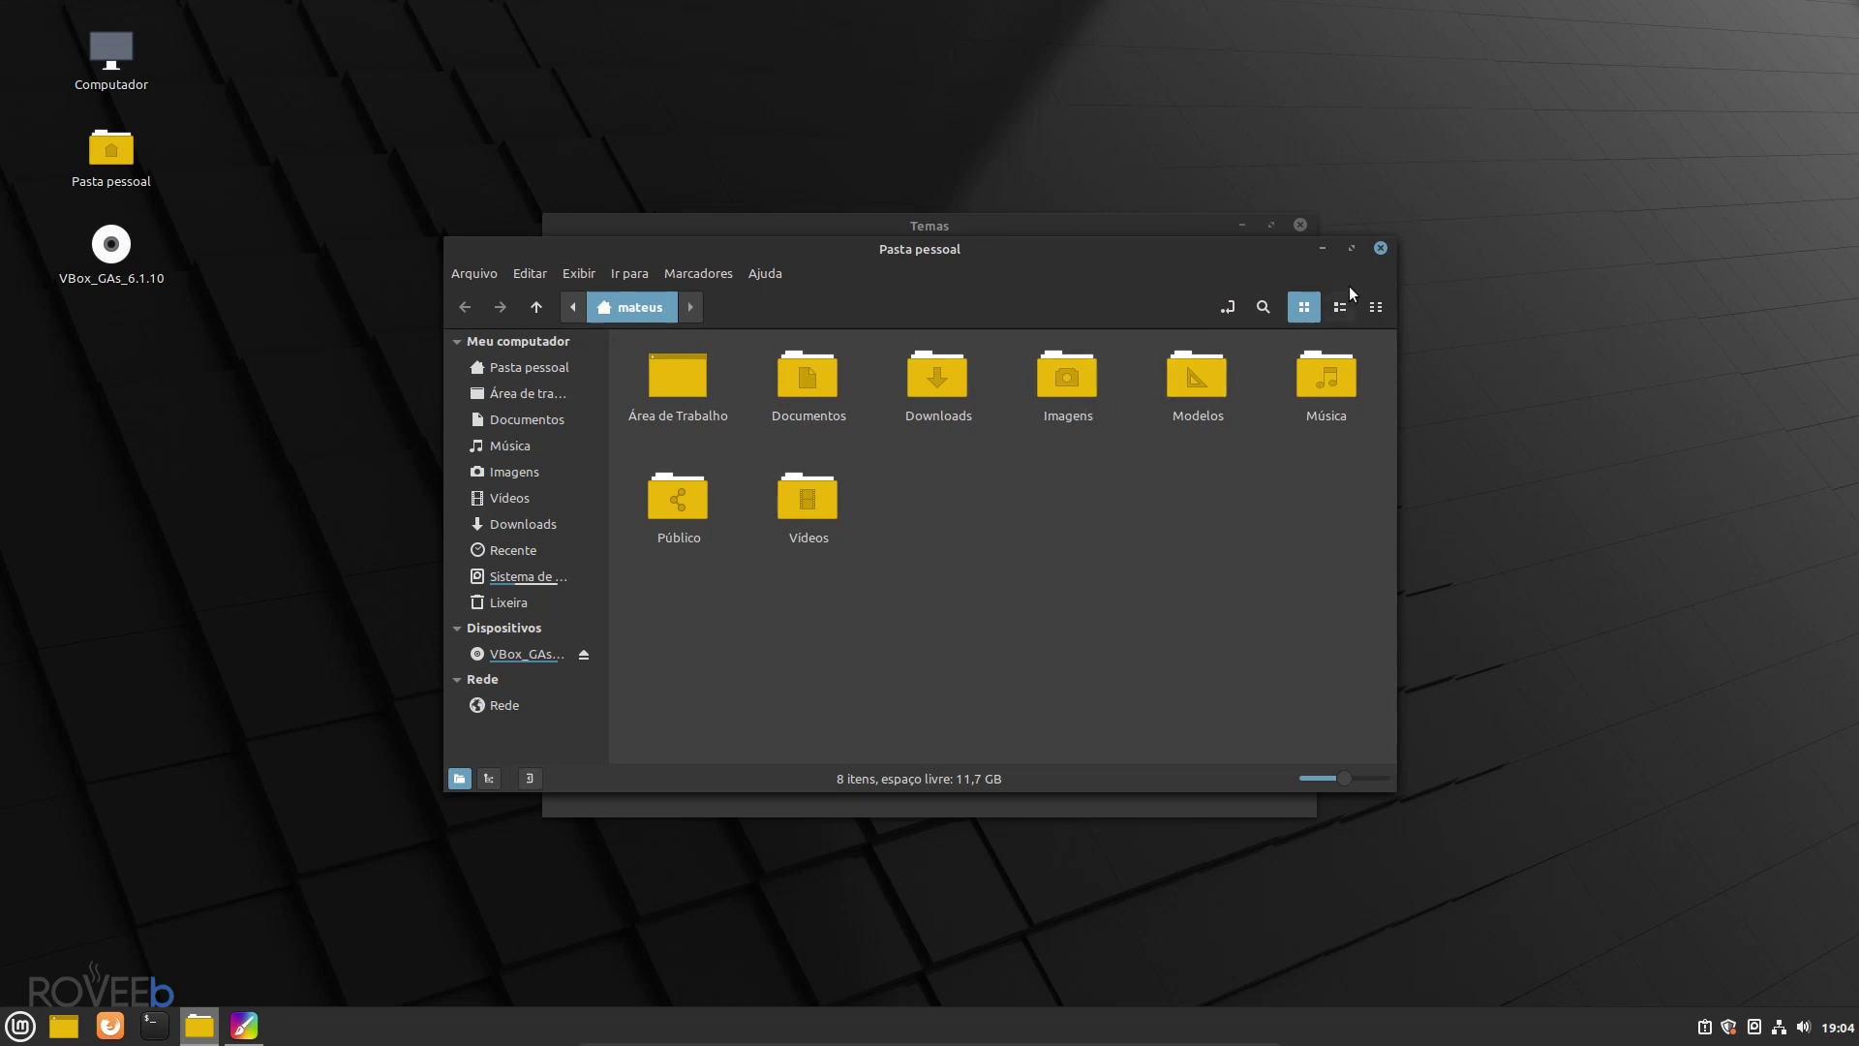
{"action": "left_click", "coordinate": [1381, 248]}
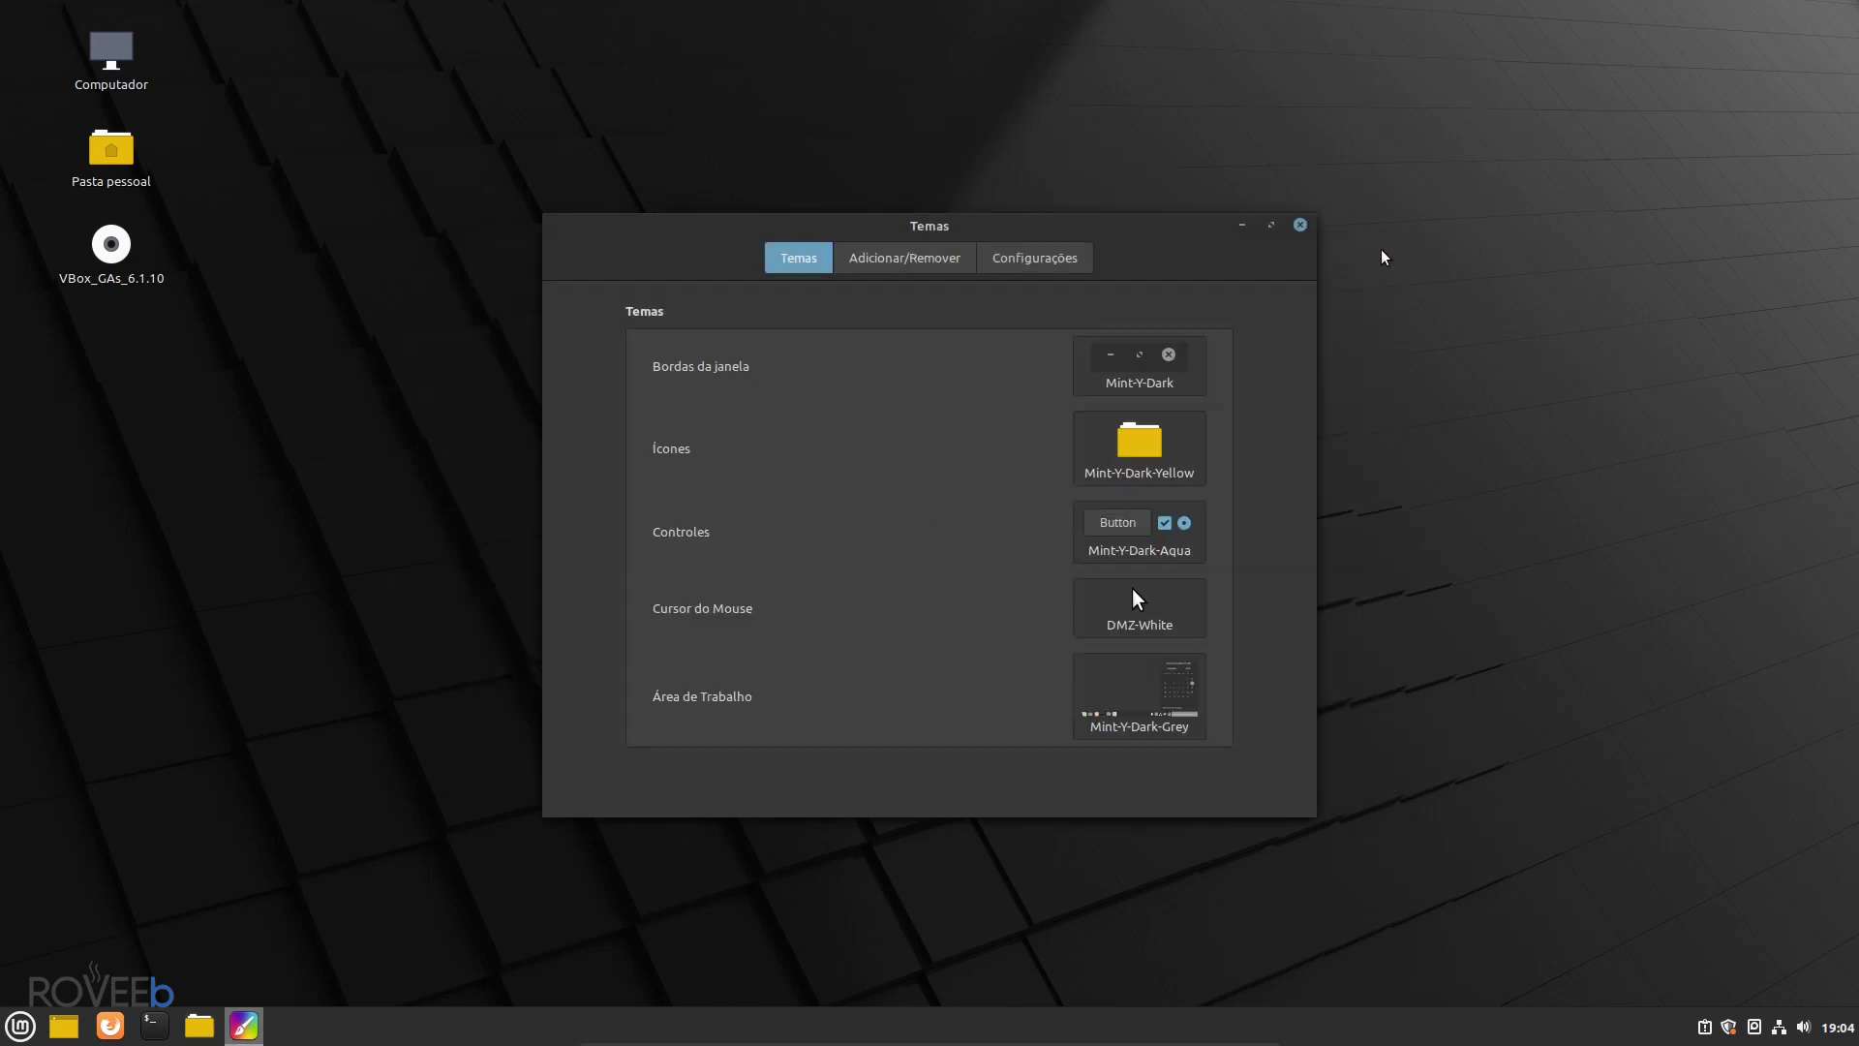
{"action": "left_click", "coordinate": [1300, 224]}
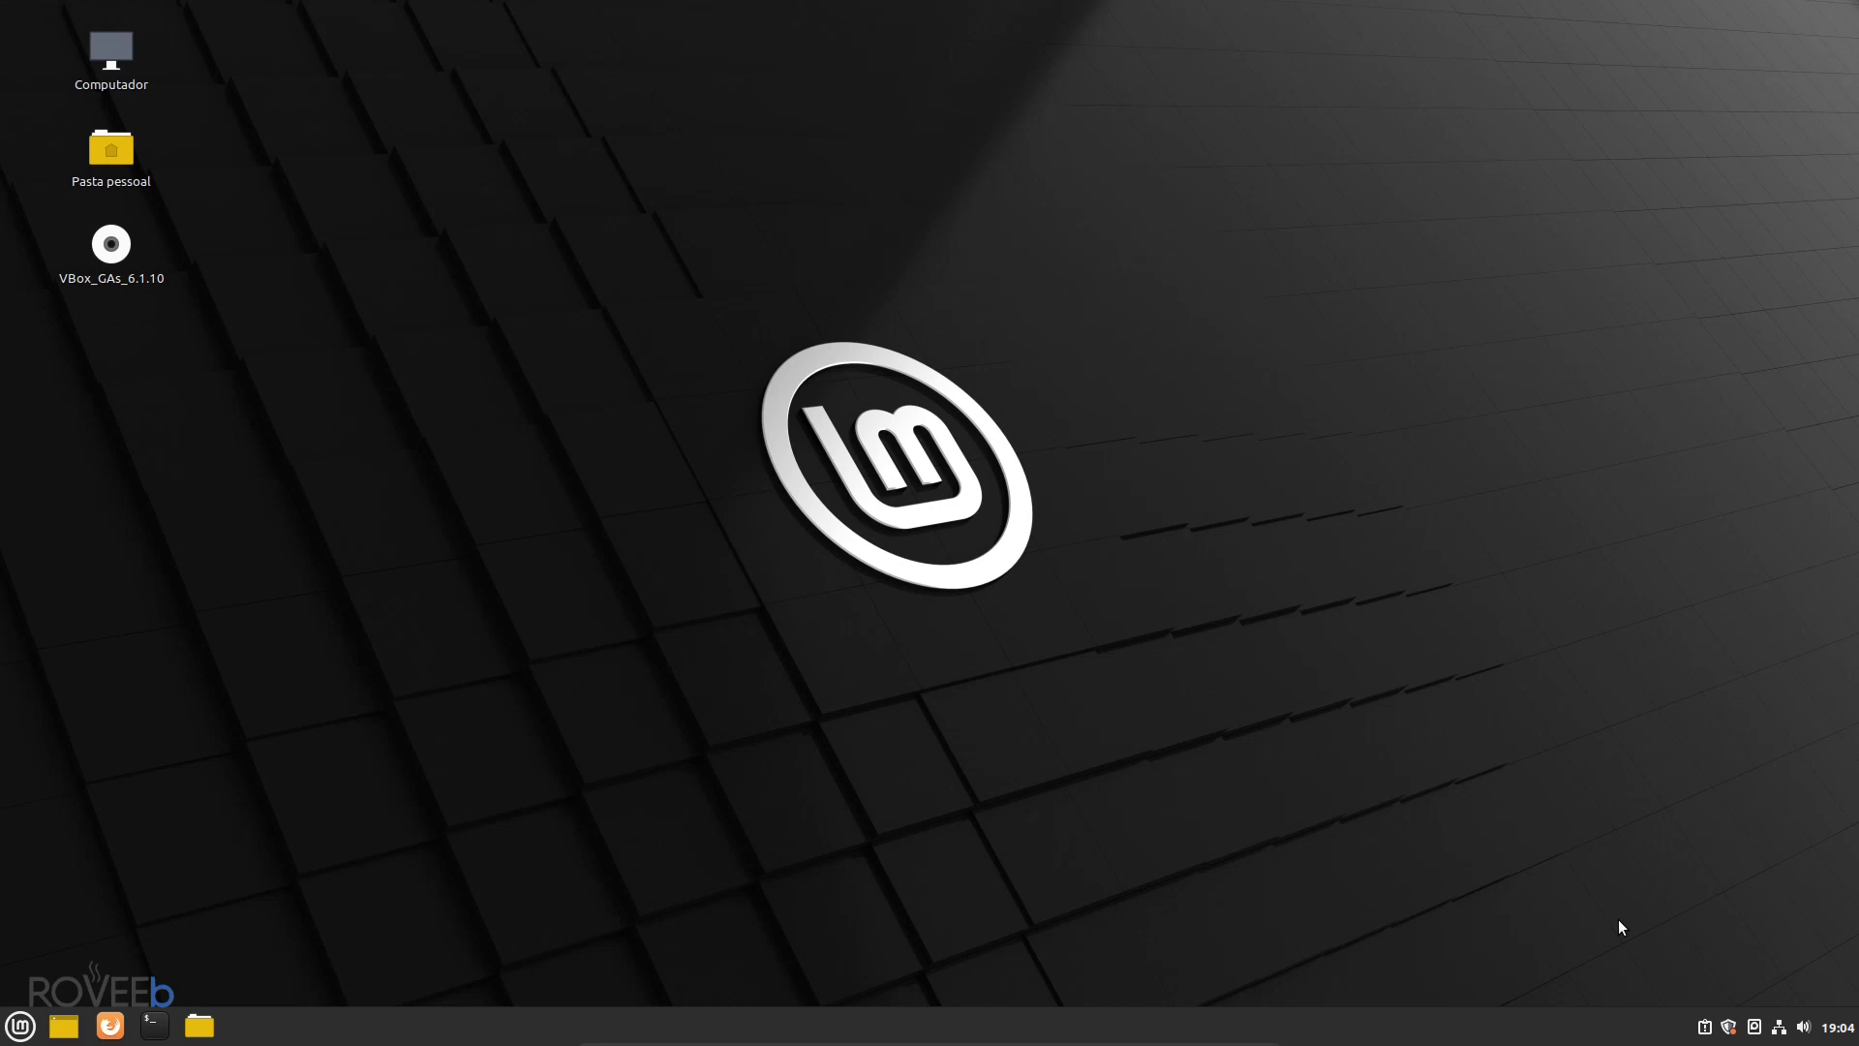
{"action": "left_click", "coordinate": [153, 1028]}
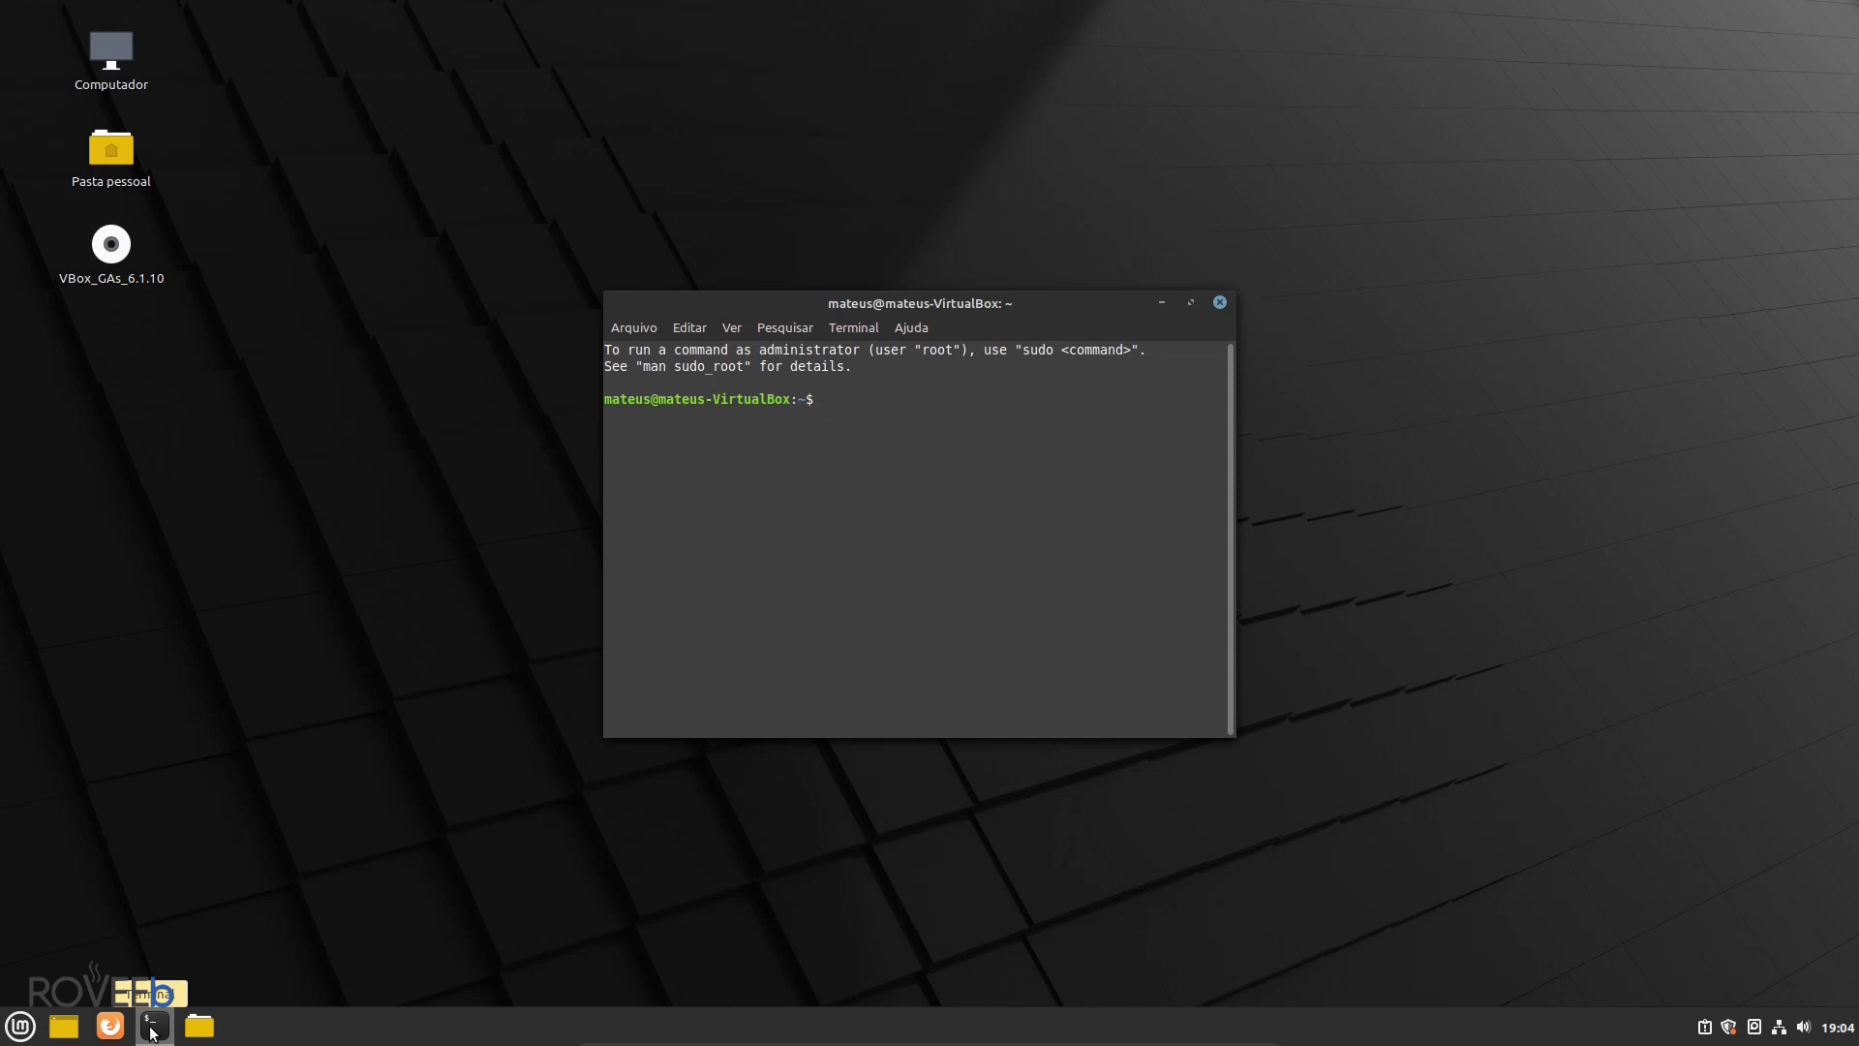
{"action": "type", "text": "sudo apt update"}
{"action": "left_click", "coordinate": [1220, 303]}
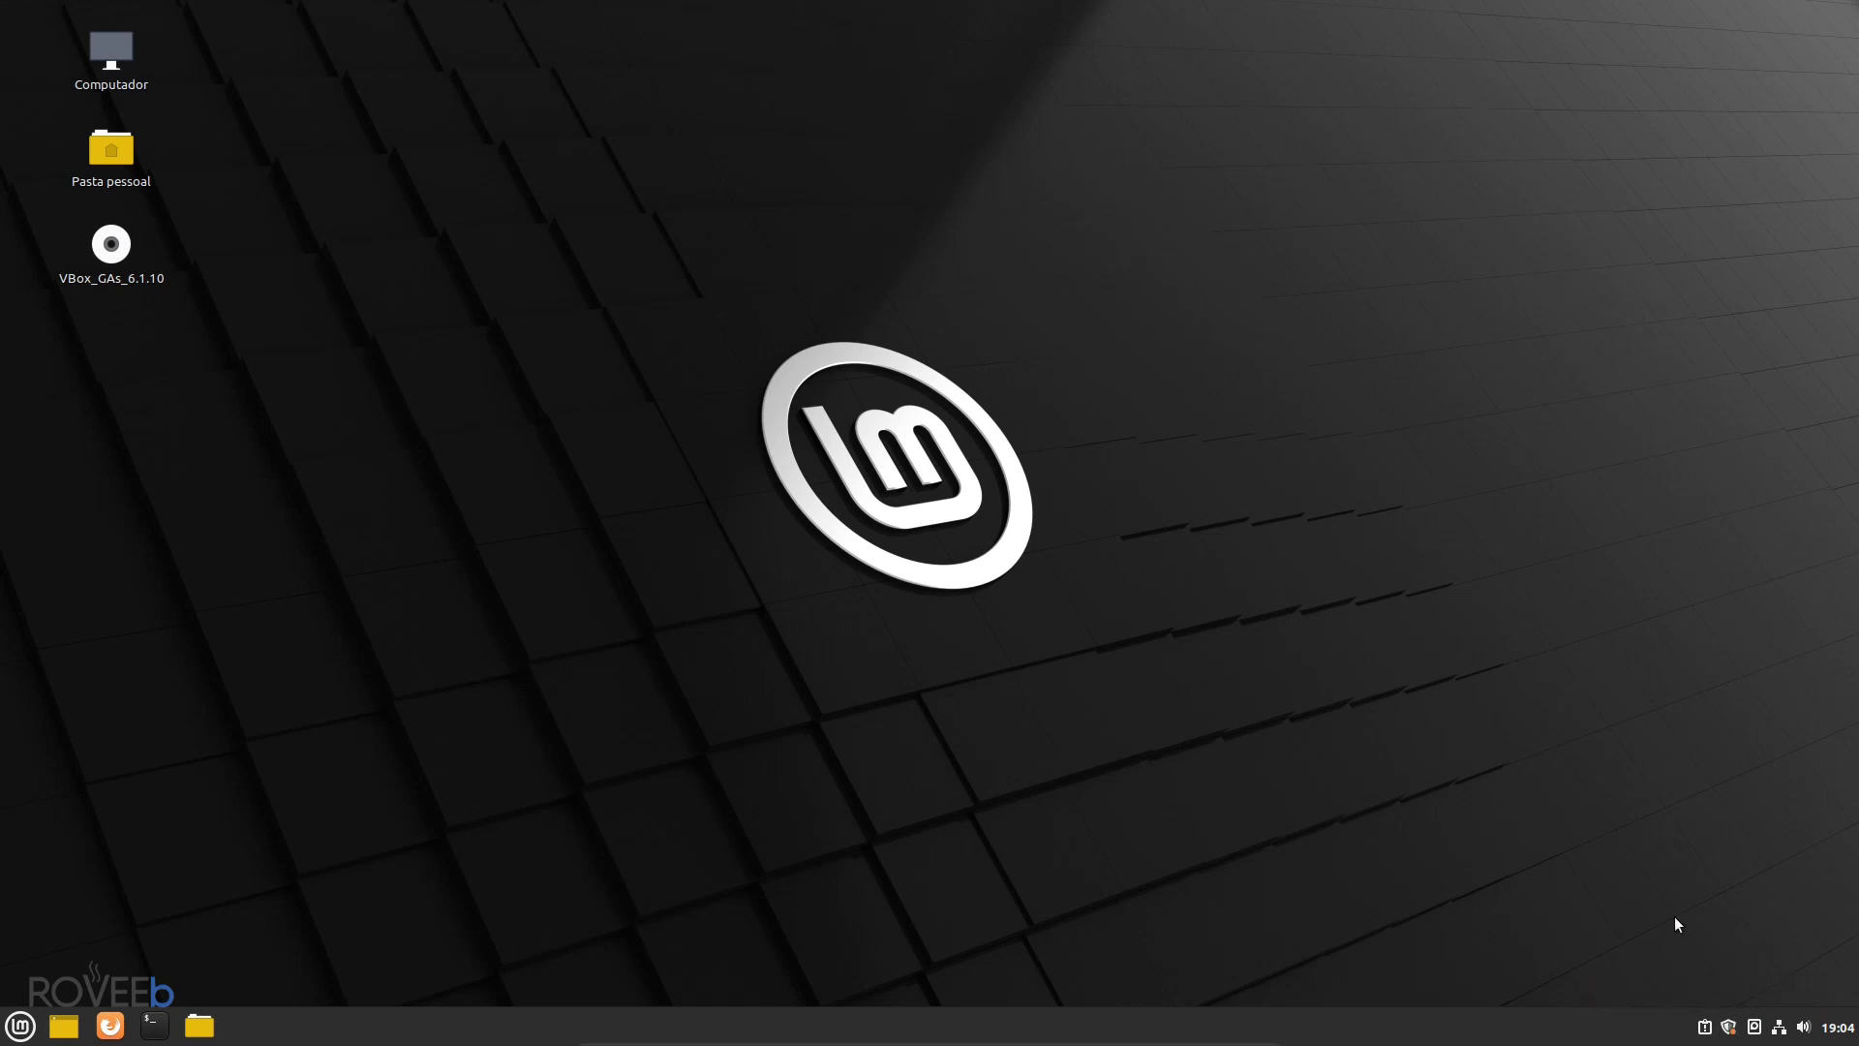
{"action": "left_click", "coordinate": [1729, 1027]}
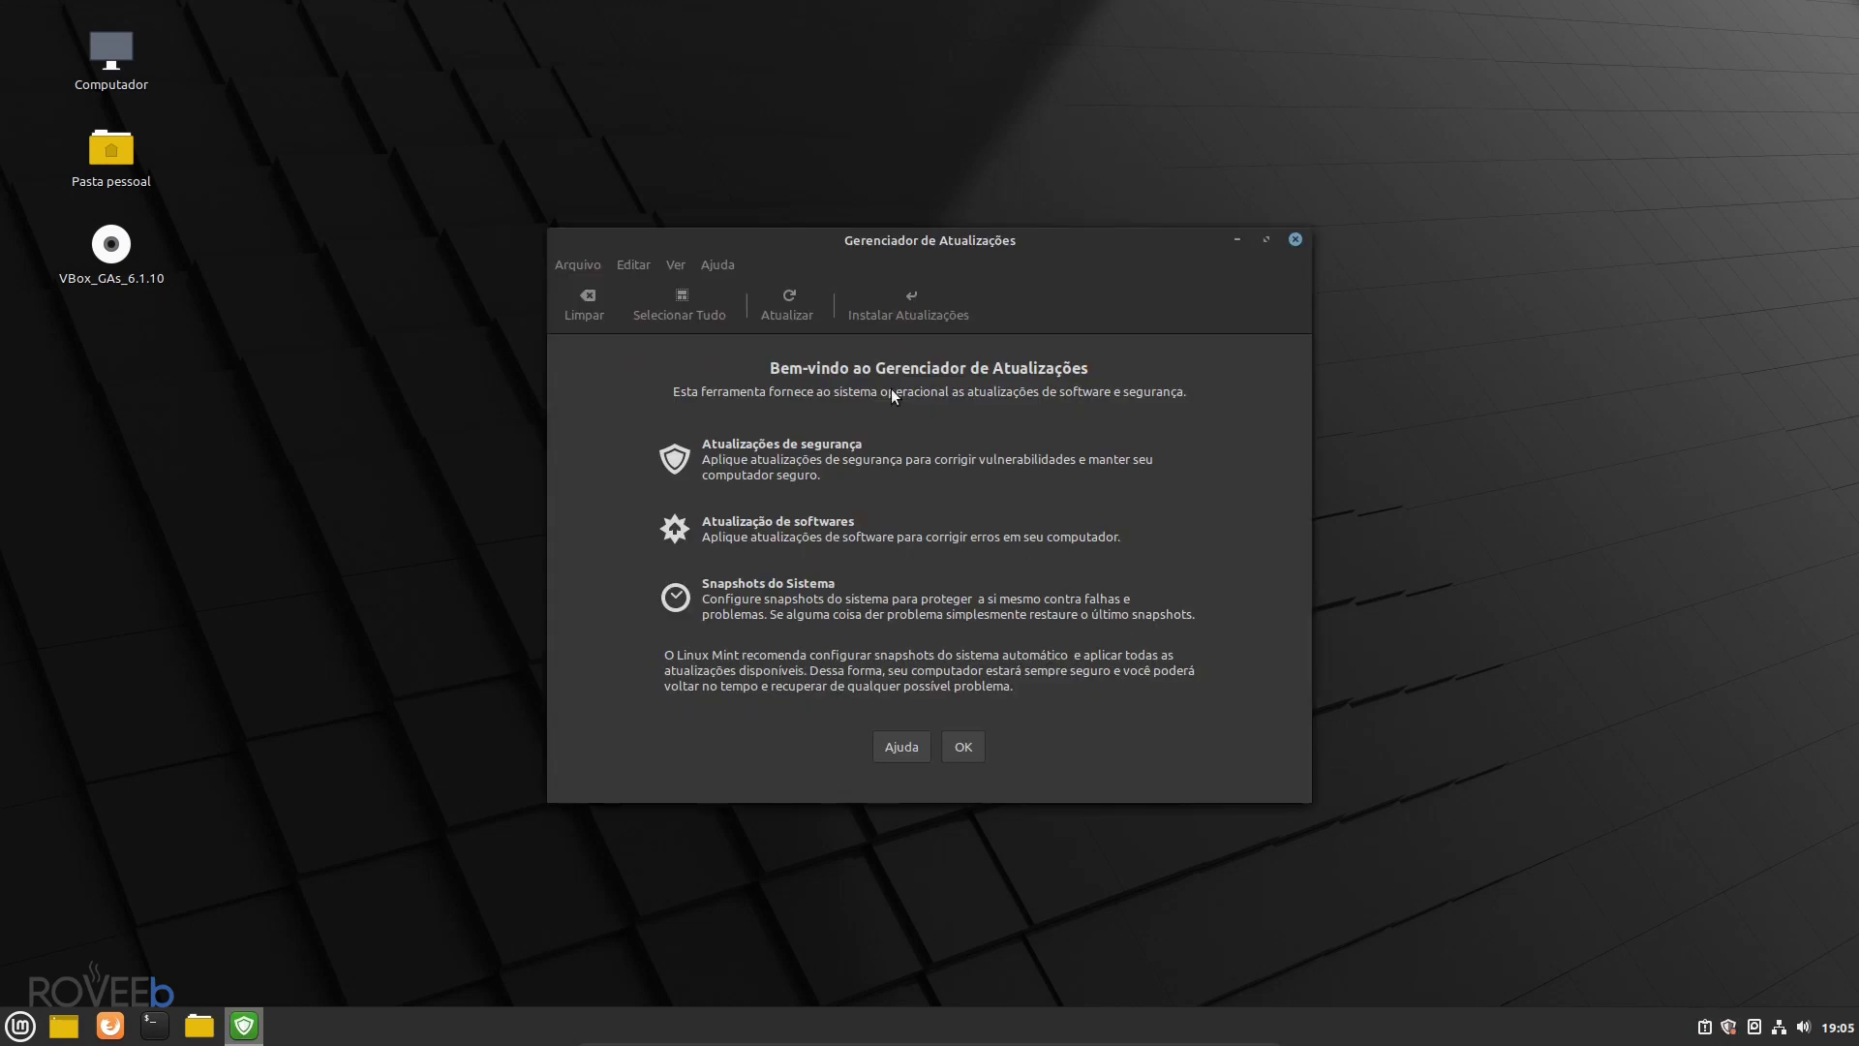
- Dismiss the Update Manager welcome, scroll through the 56 pending updates, and close it
{"action": "left_click", "coordinate": [963, 746]}
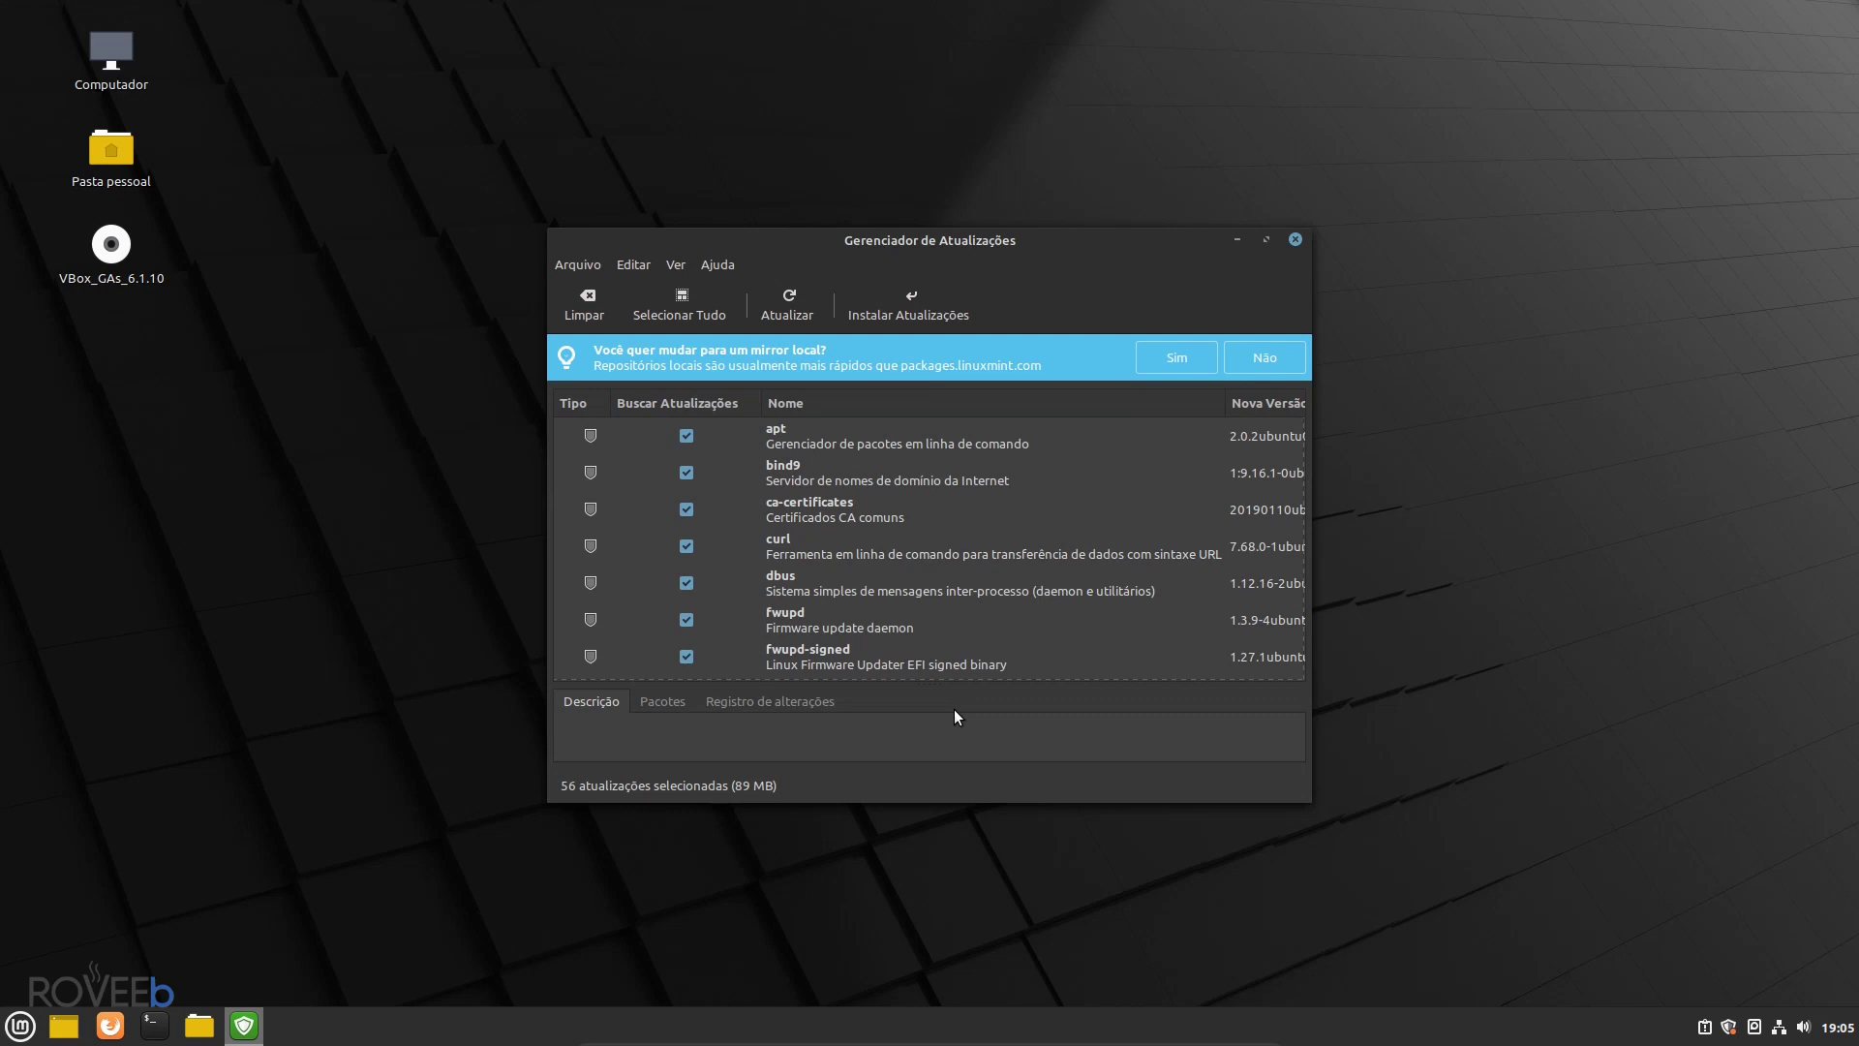
{"action": "scroll", "coordinate": [856, 583], "scroll_direction": "down", "scroll_amount": 10}
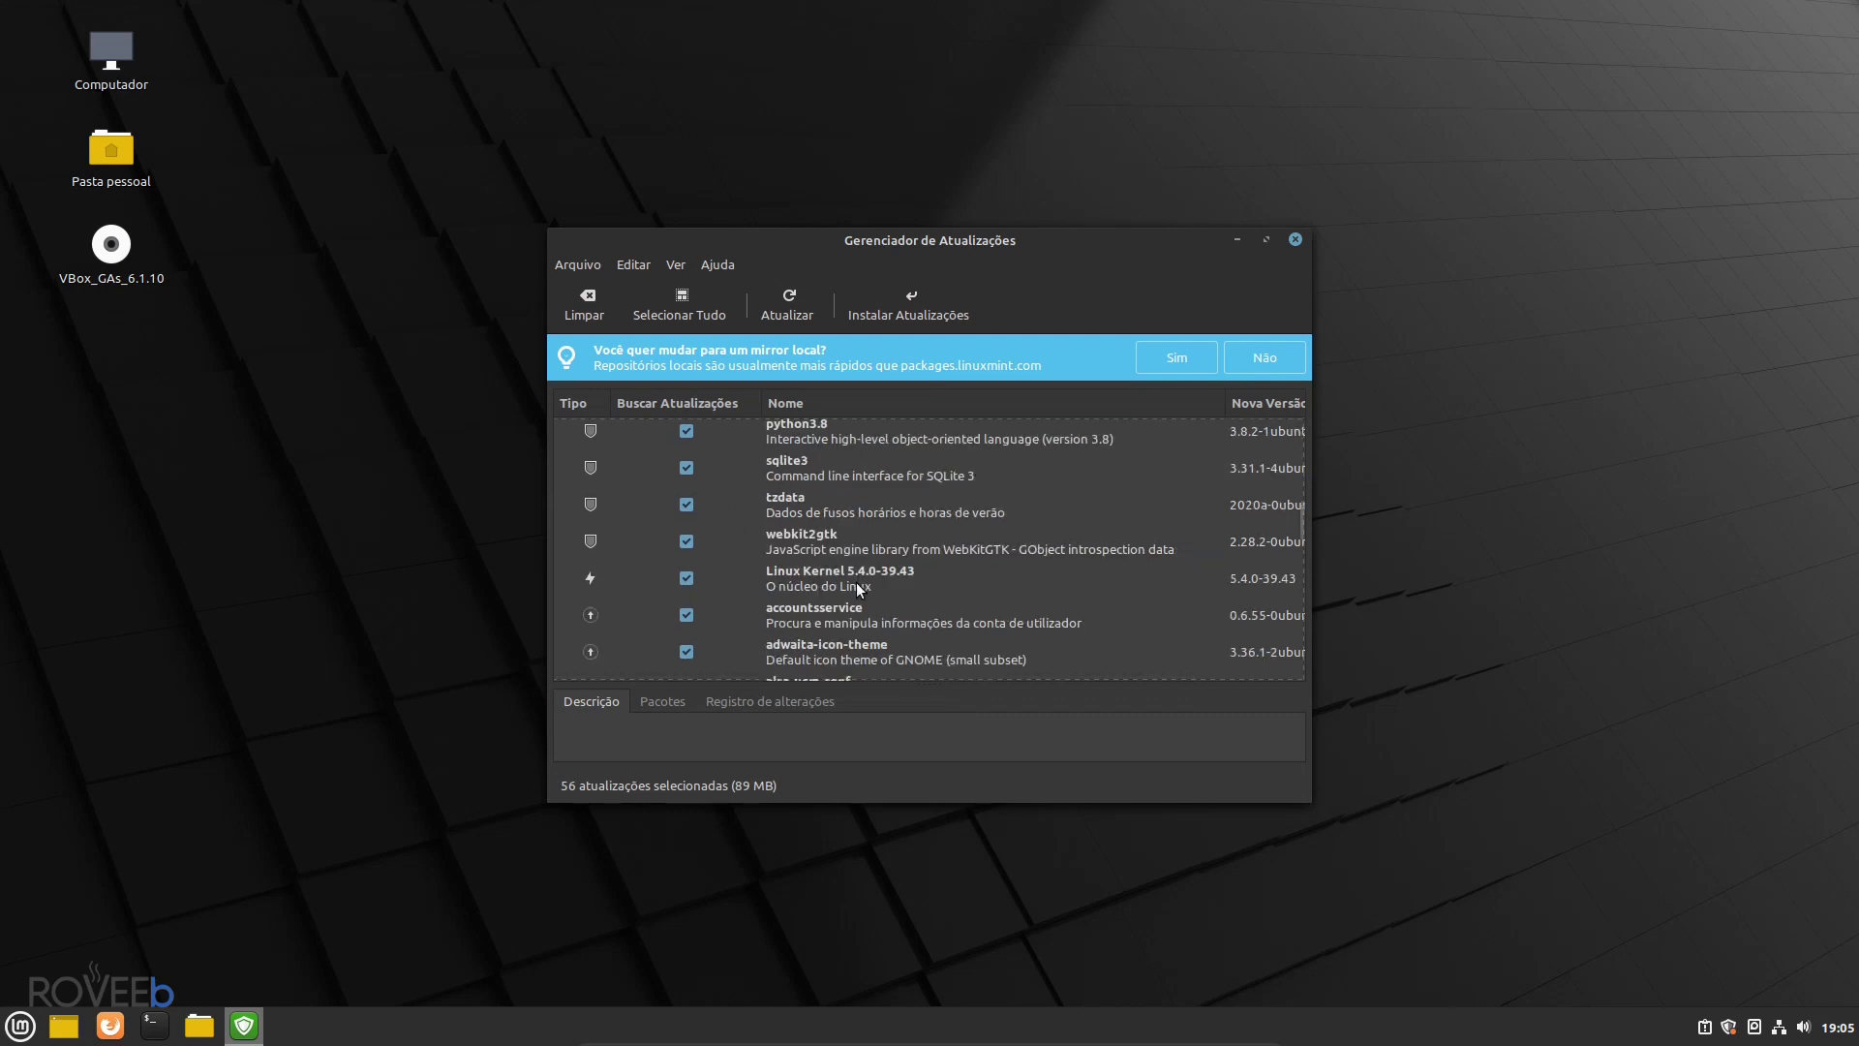
{"action": "scroll", "coordinate": [858, 583], "scroll_direction": "up", "scroll_amount": 2}
{"action": "scroll", "coordinate": [864, 579], "scroll_direction": "down", "scroll_amount": 3}
{"action": "scroll", "coordinate": [870, 581], "scroll_direction": "up", "scroll_amount": 5}
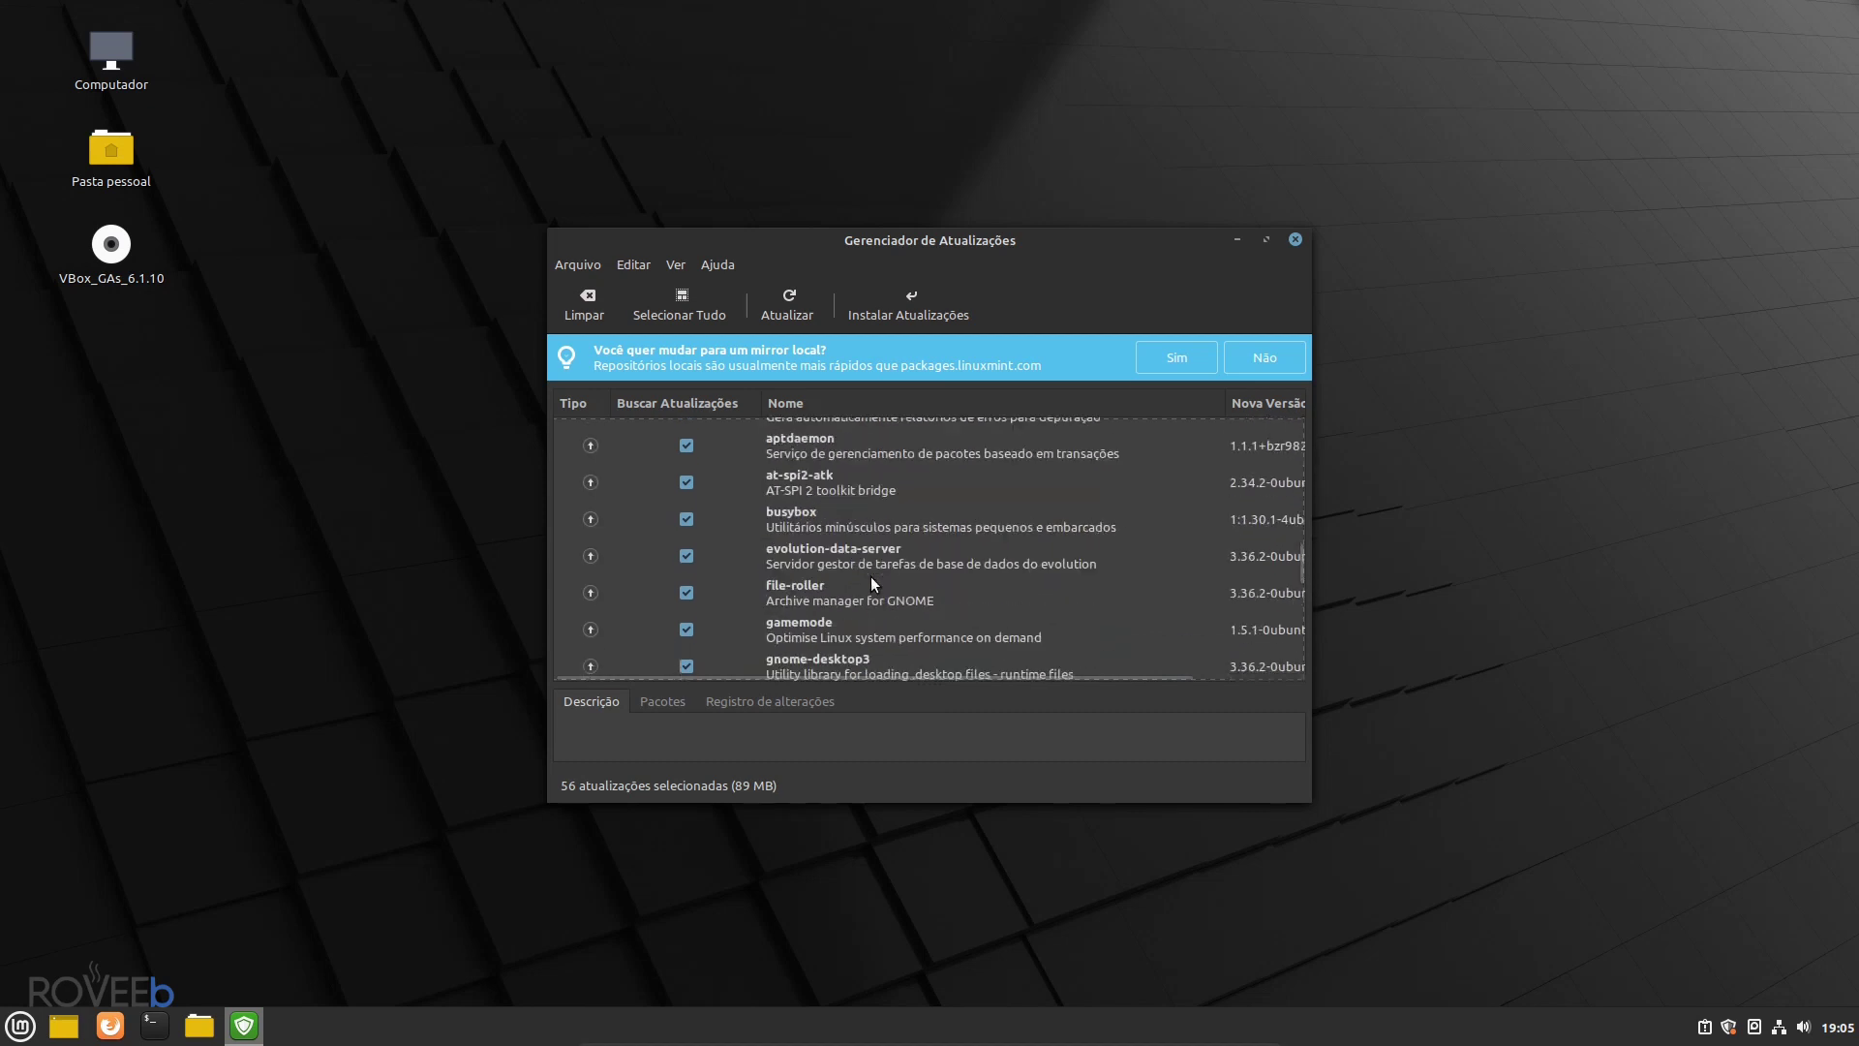
{"action": "scroll", "coordinate": [879, 591], "scroll_direction": "up", "scroll_amount": 5}
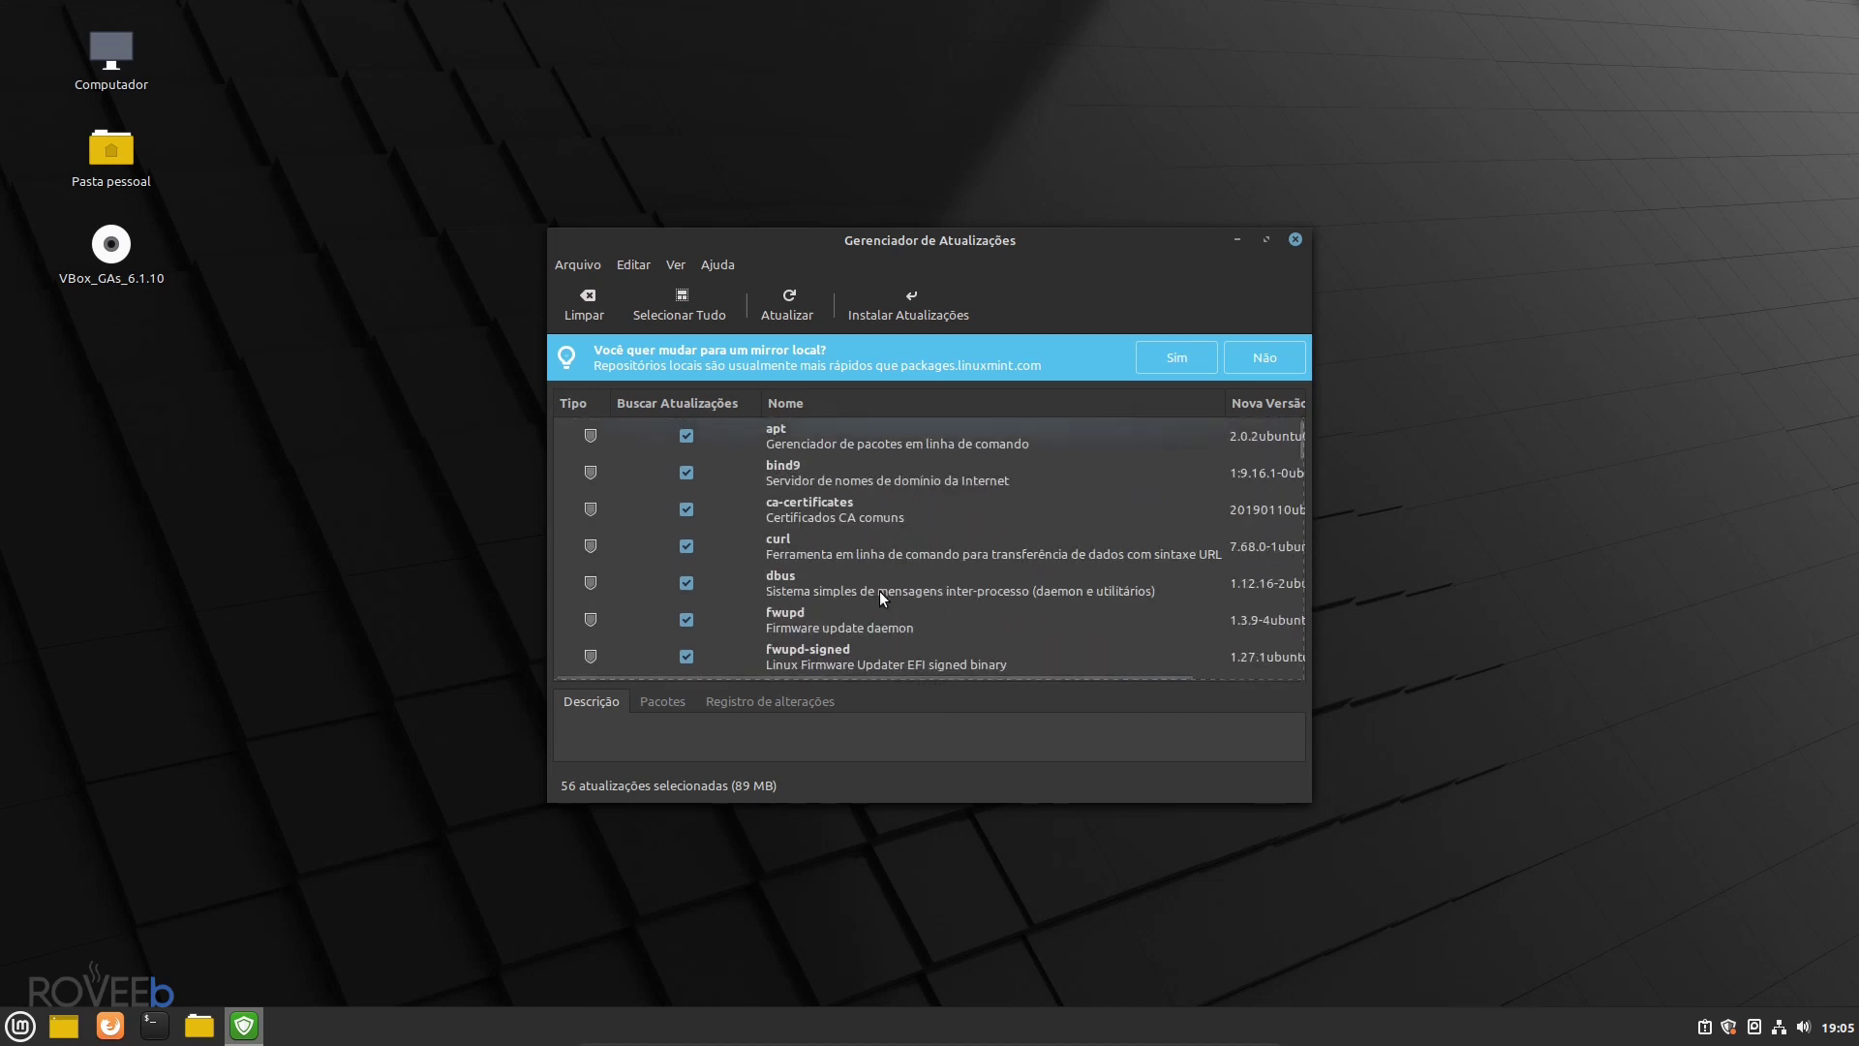
{"action": "scroll", "coordinate": [880, 583], "scroll_direction": "down", "scroll_amount": 1}
{"action": "scroll", "coordinate": [891, 575], "scroll_direction": "down", "scroll_amount": 5}
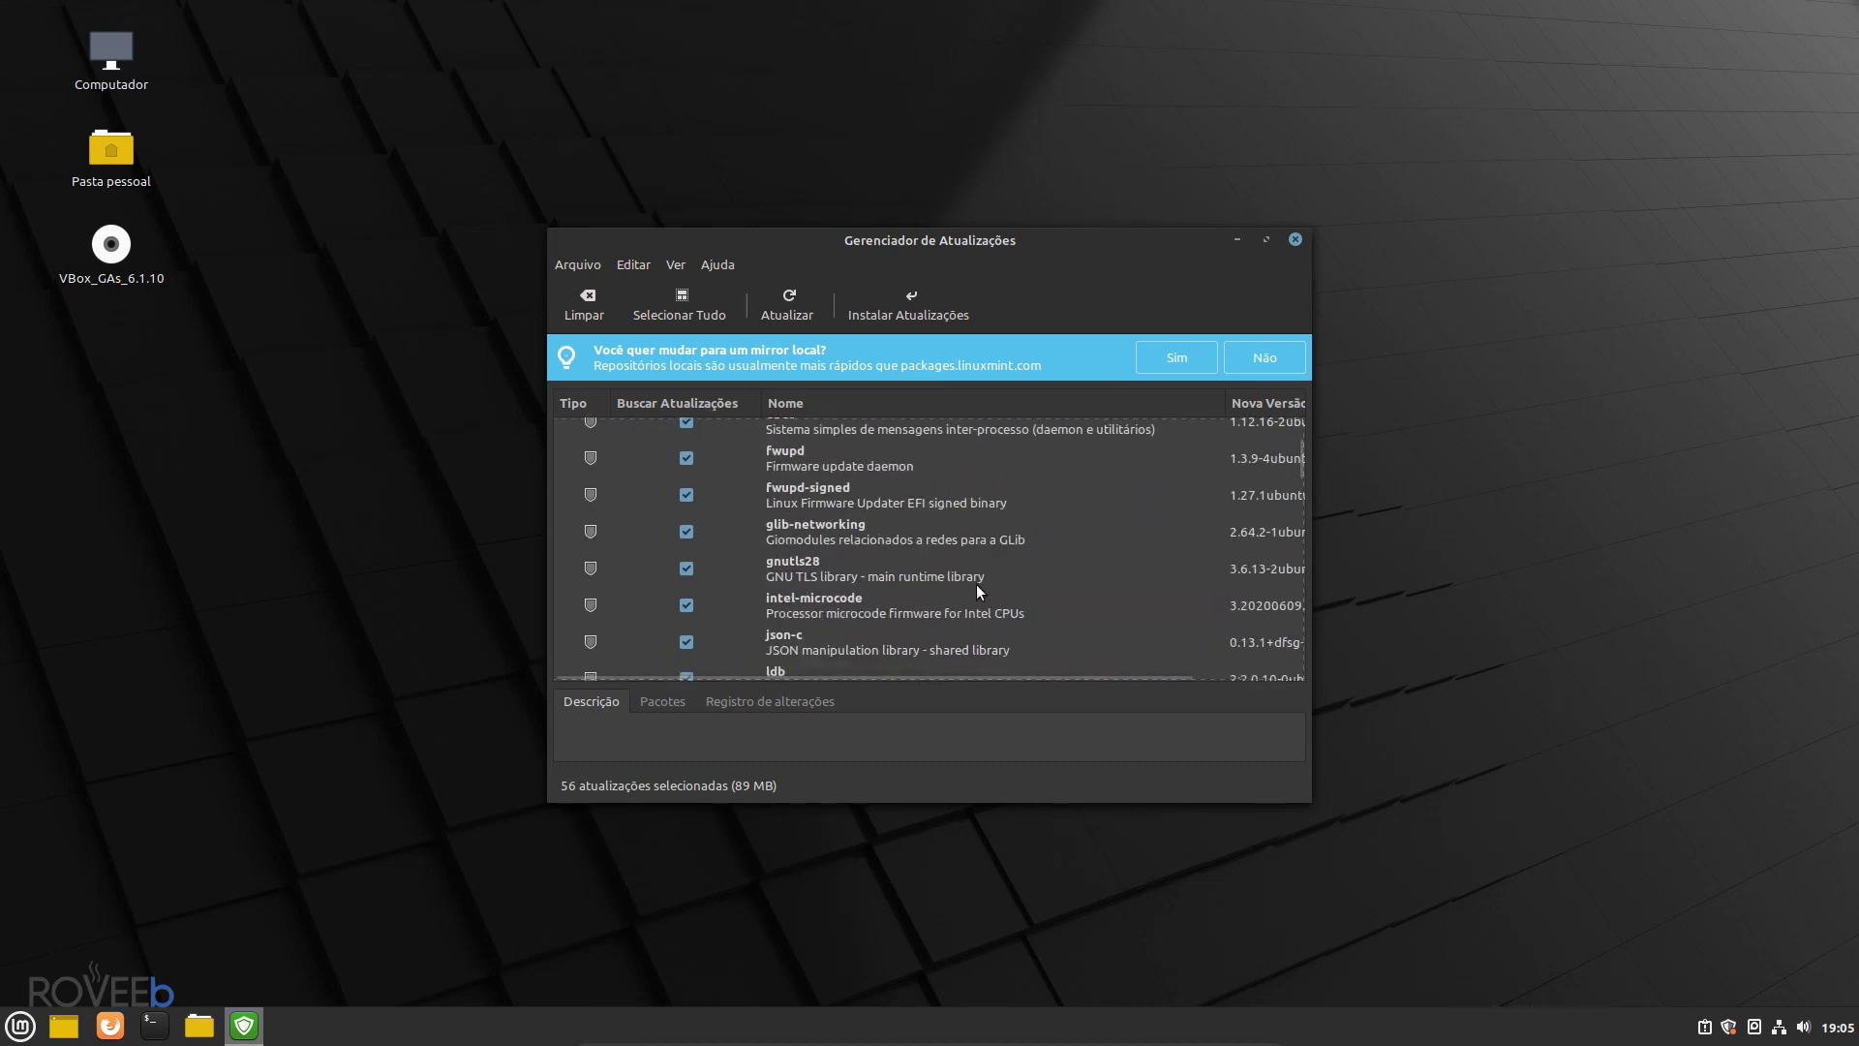
{"action": "scroll", "coordinate": [986, 581], "scroll_direction": "down", "scroll_amount": 2}
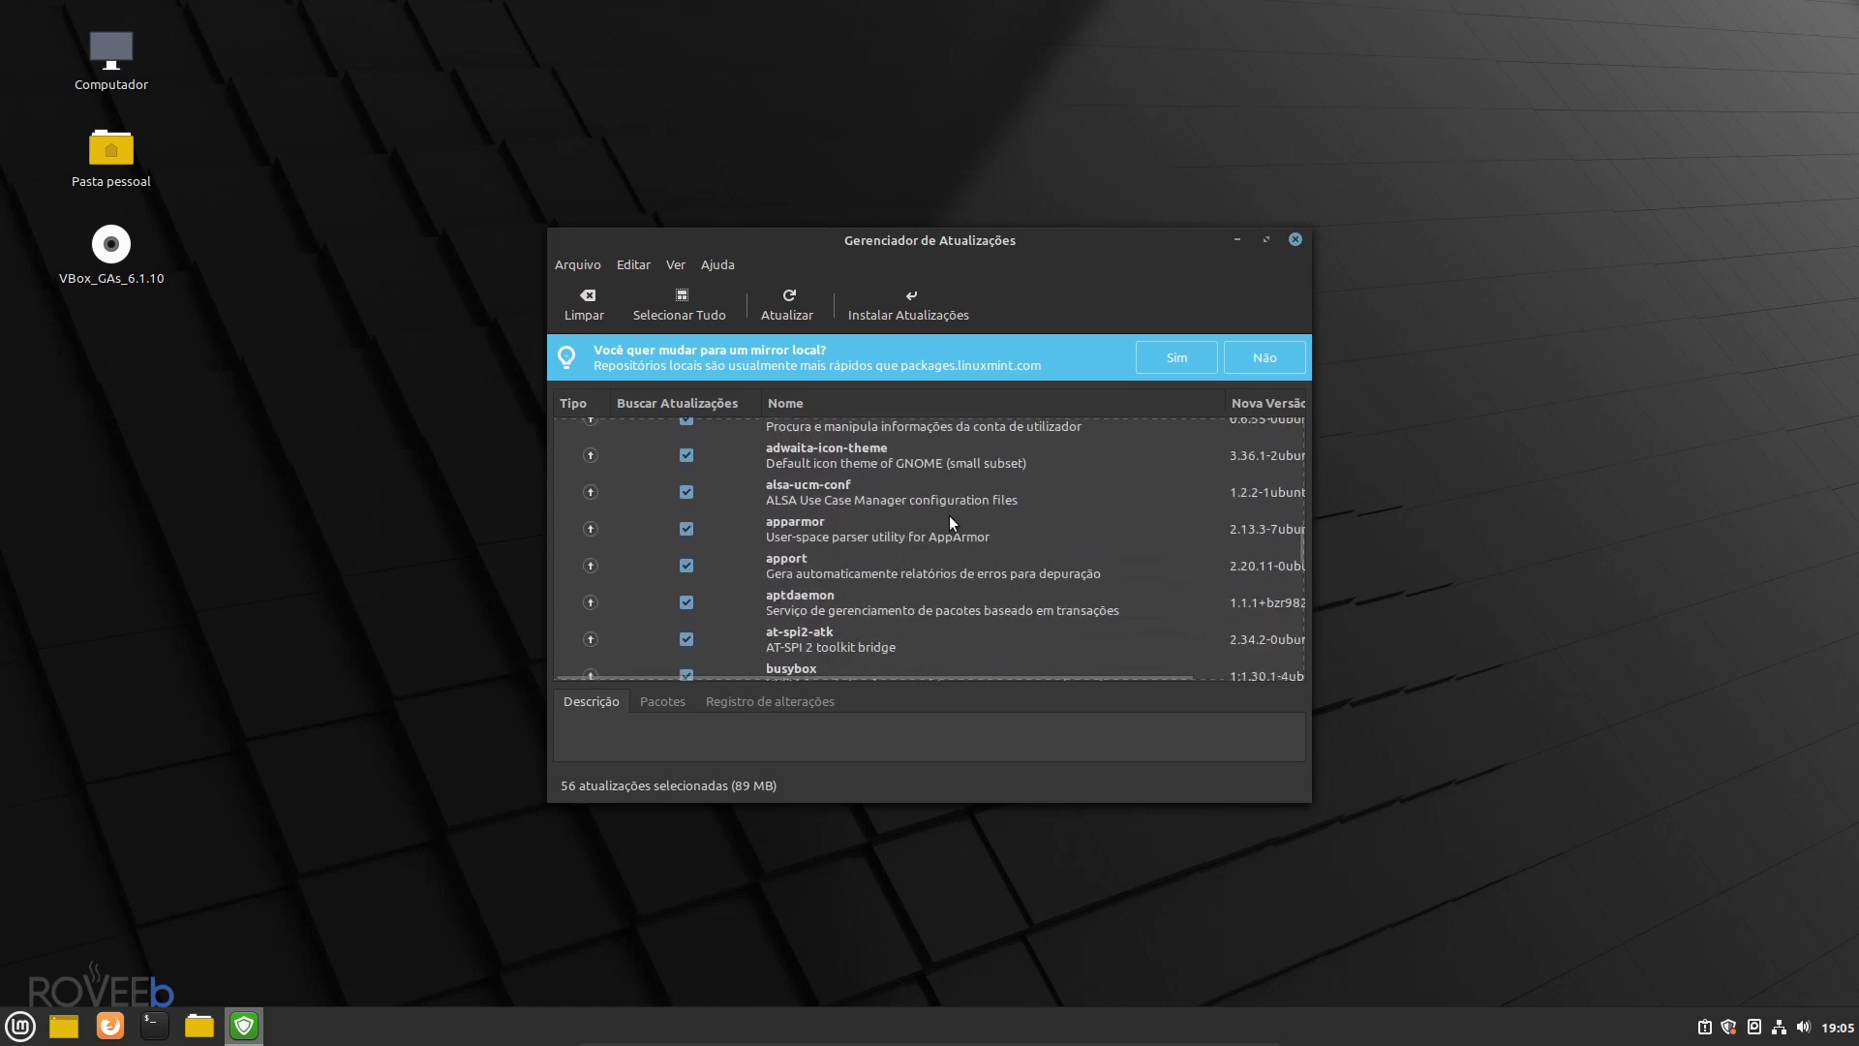
{"action": "scroll", "coordinate": [902, 603], "scroll_direction": "down", "scroll_amount": 1}
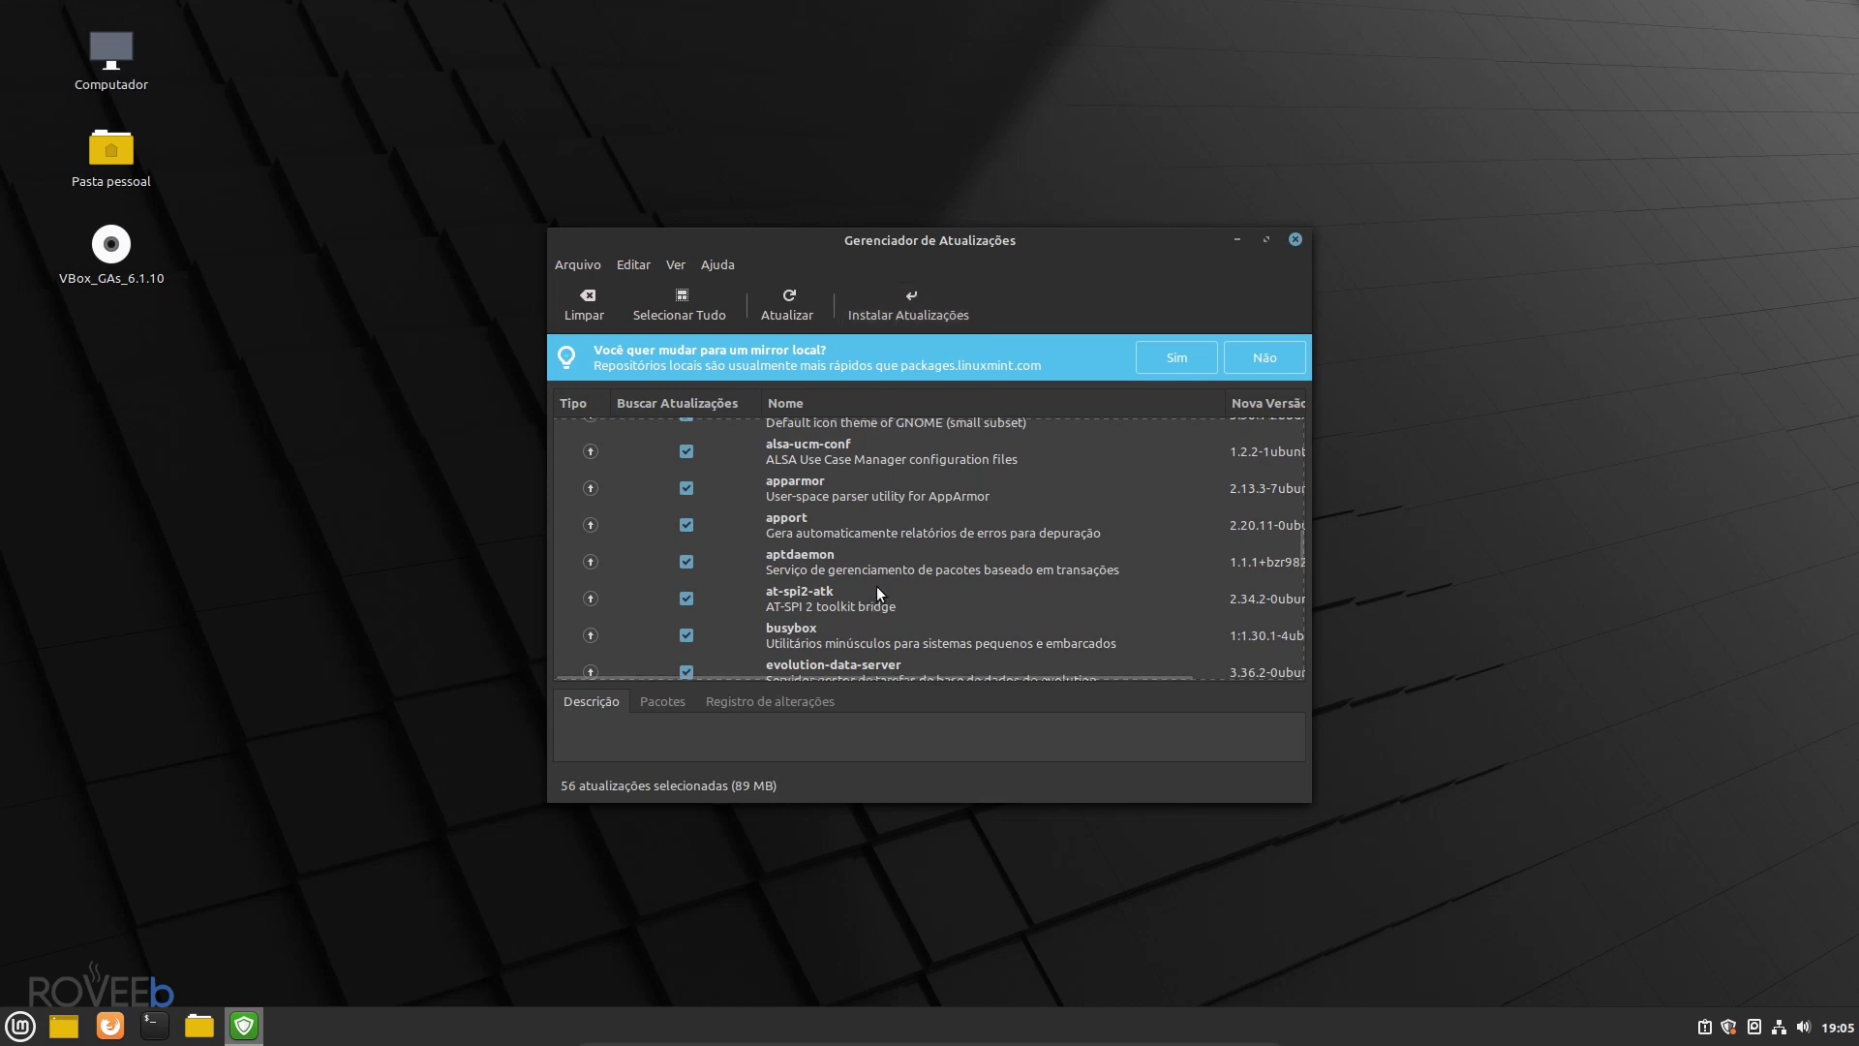
{"action": "left_click_drag", "start_coordinate": [1299, 540], "coordinate": [1310, 677]}
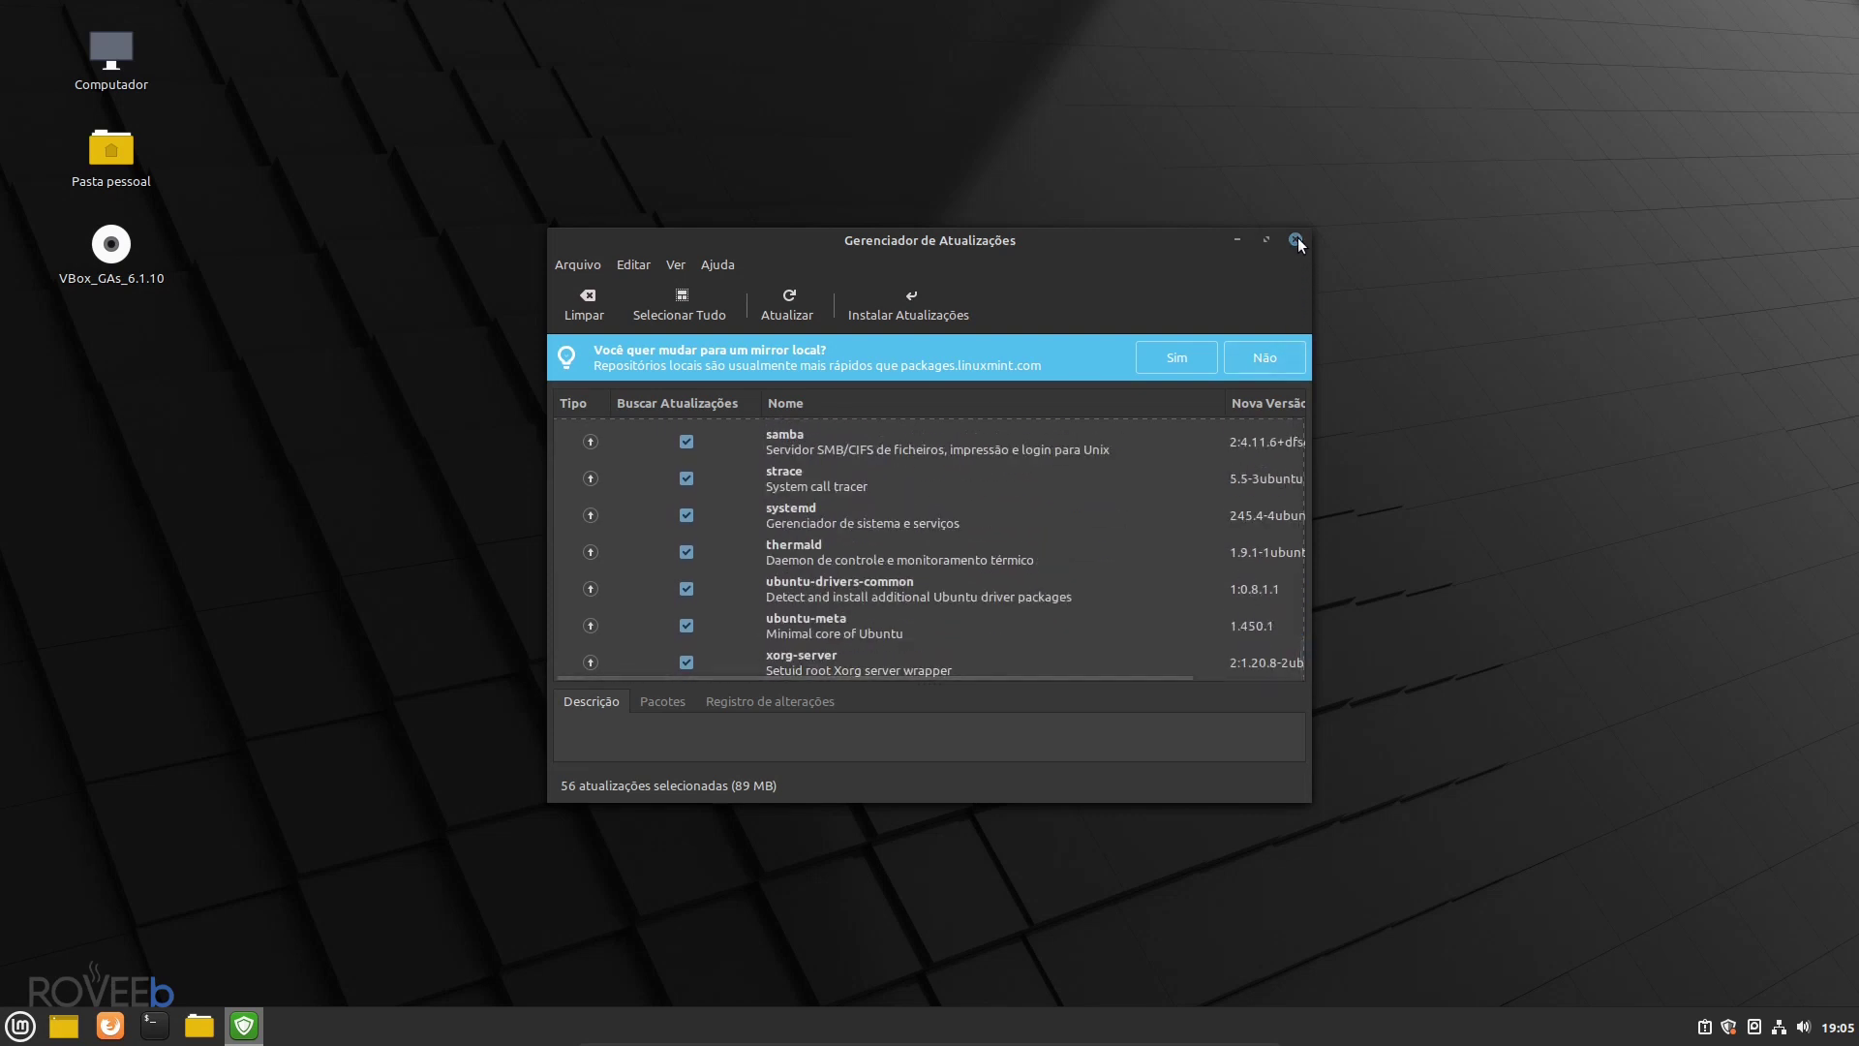
{"action": "left_click", "coordinate": [1296, 239]}
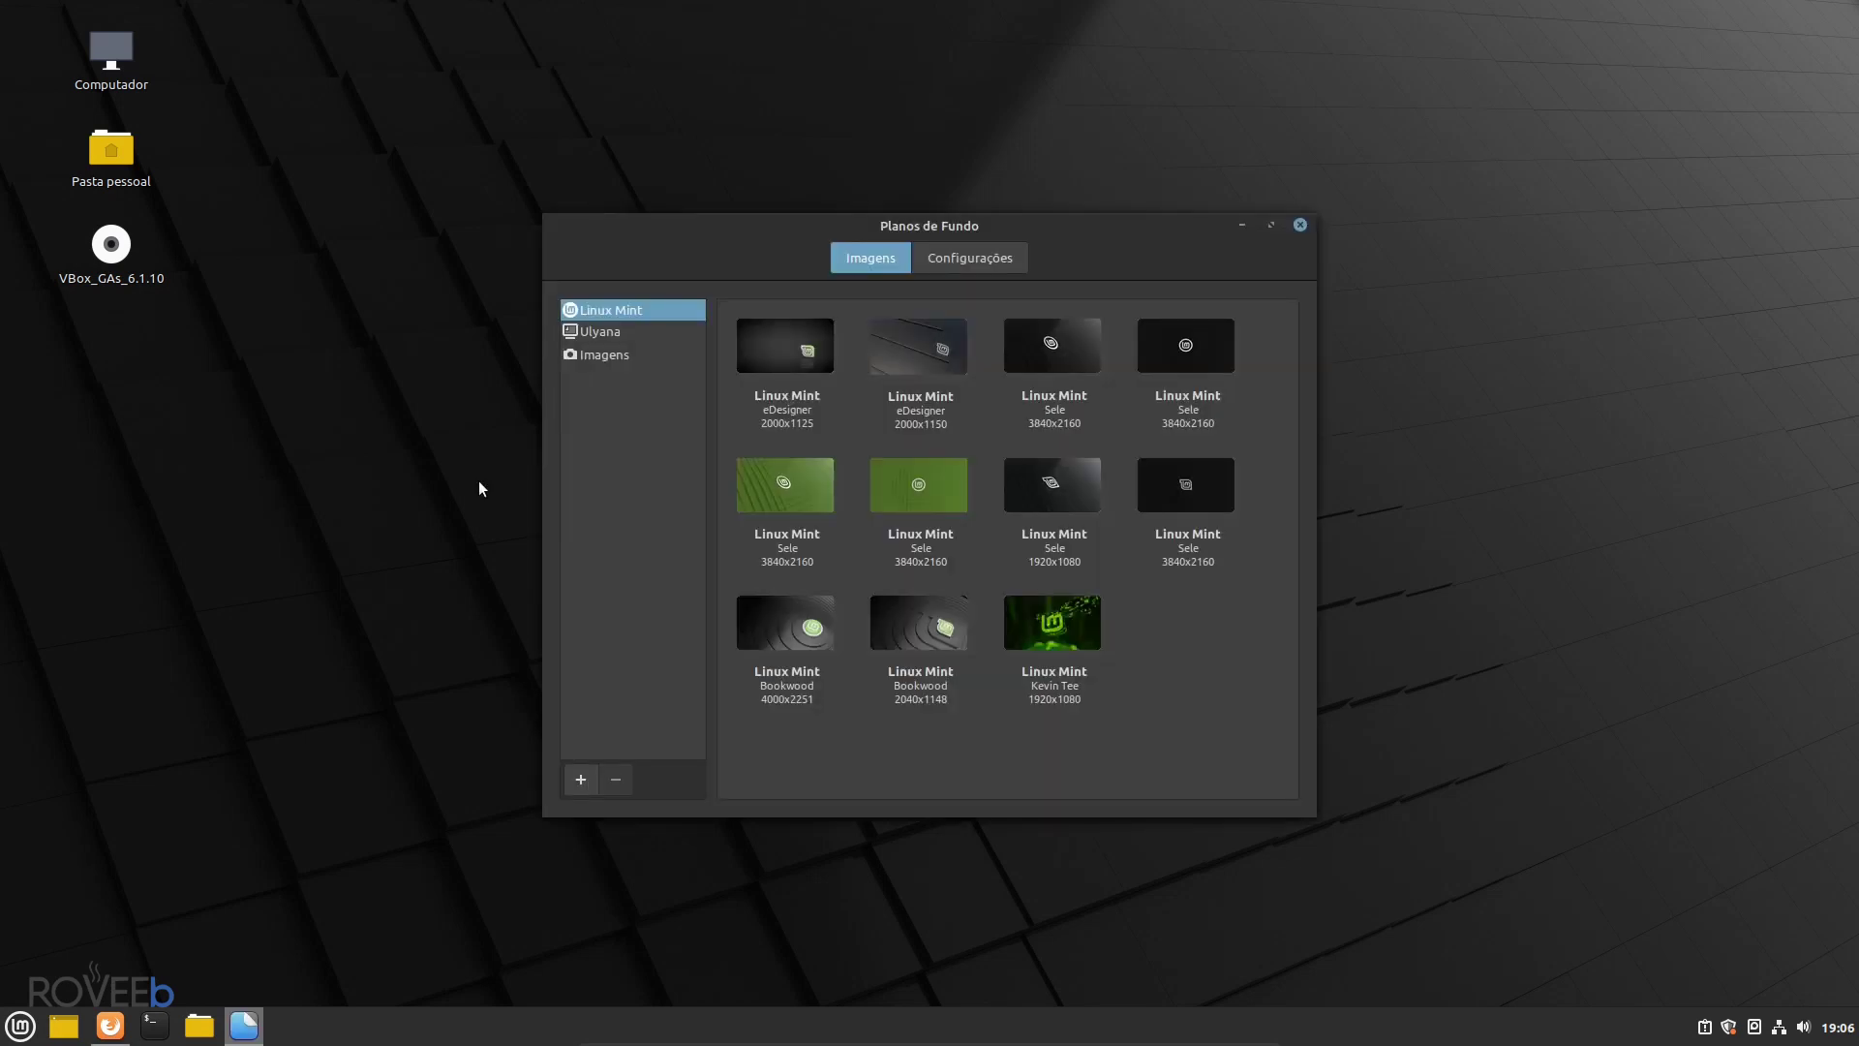
- Preview several Linux Mint collection wallpapers: the eDesigner, Sele and Bookwood images
{"action": "left_click_drag", "start_coordinate": [676, 250], "coordinate": [1170, 242]}
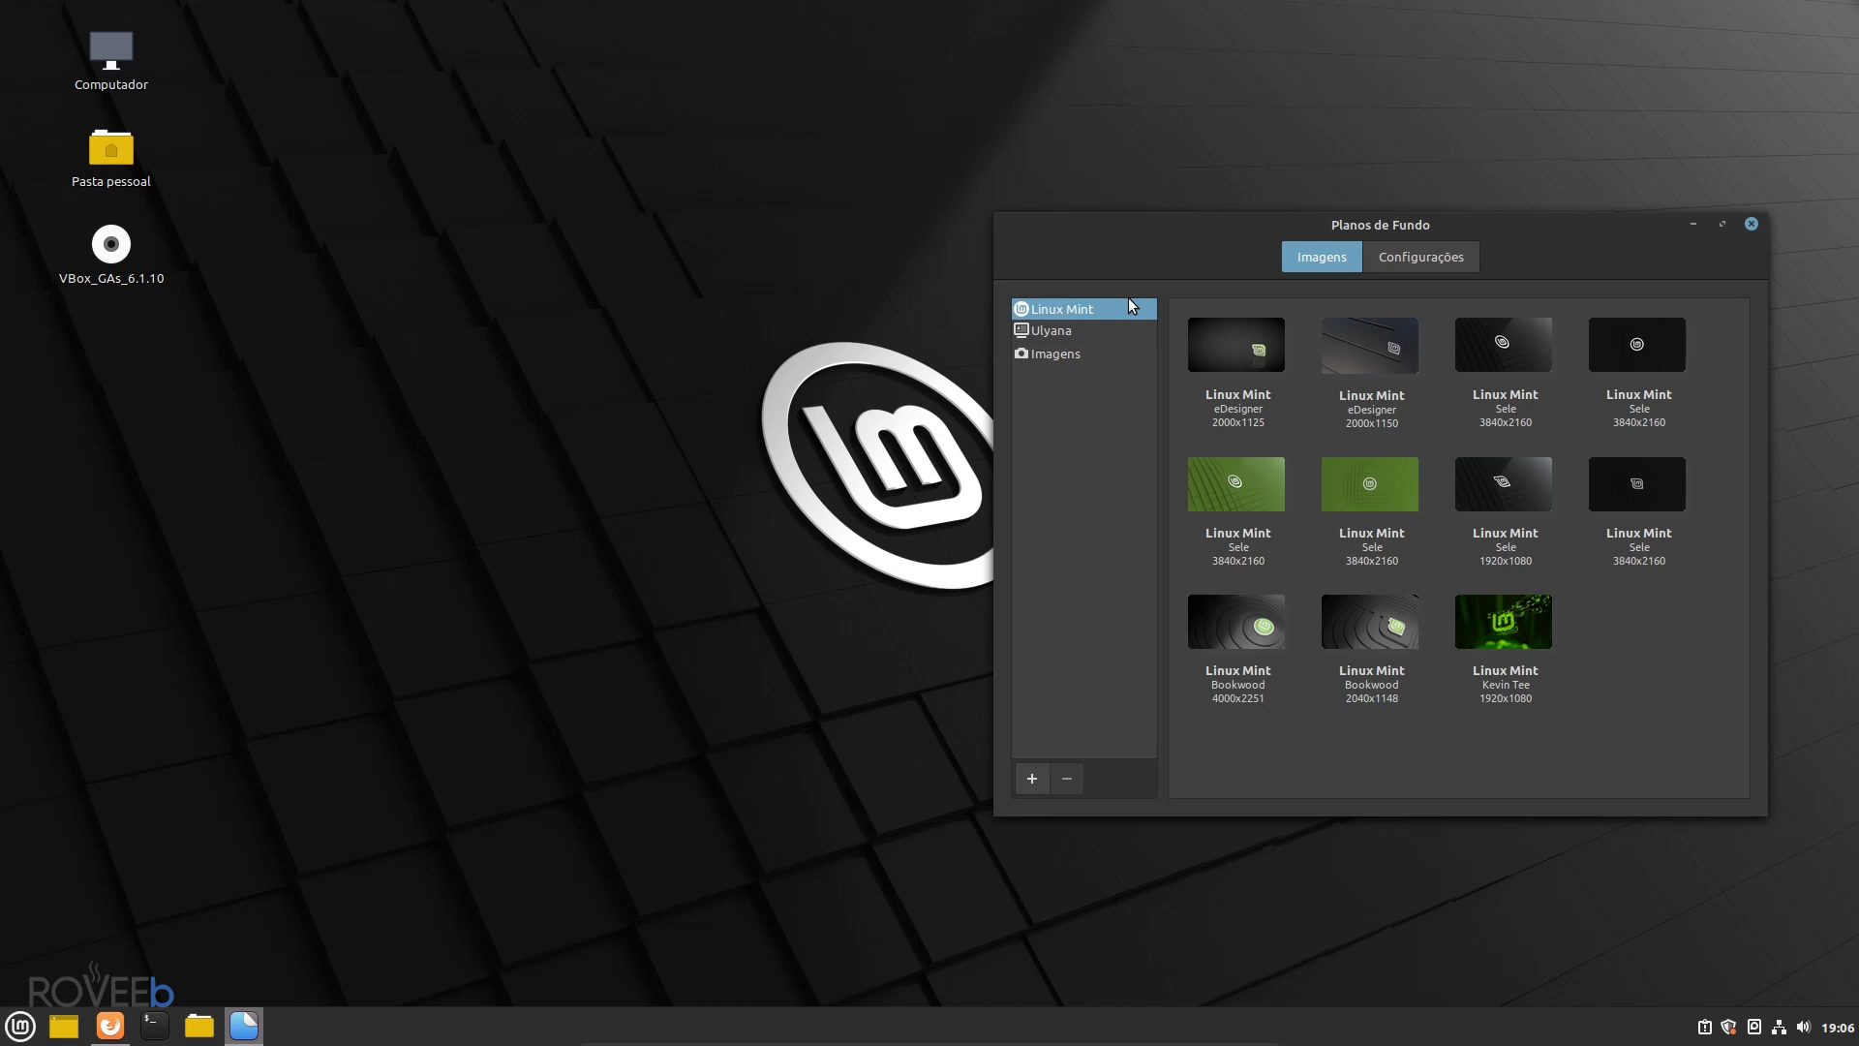
{"action": "left_click", "coordinate": [1257, 335]}
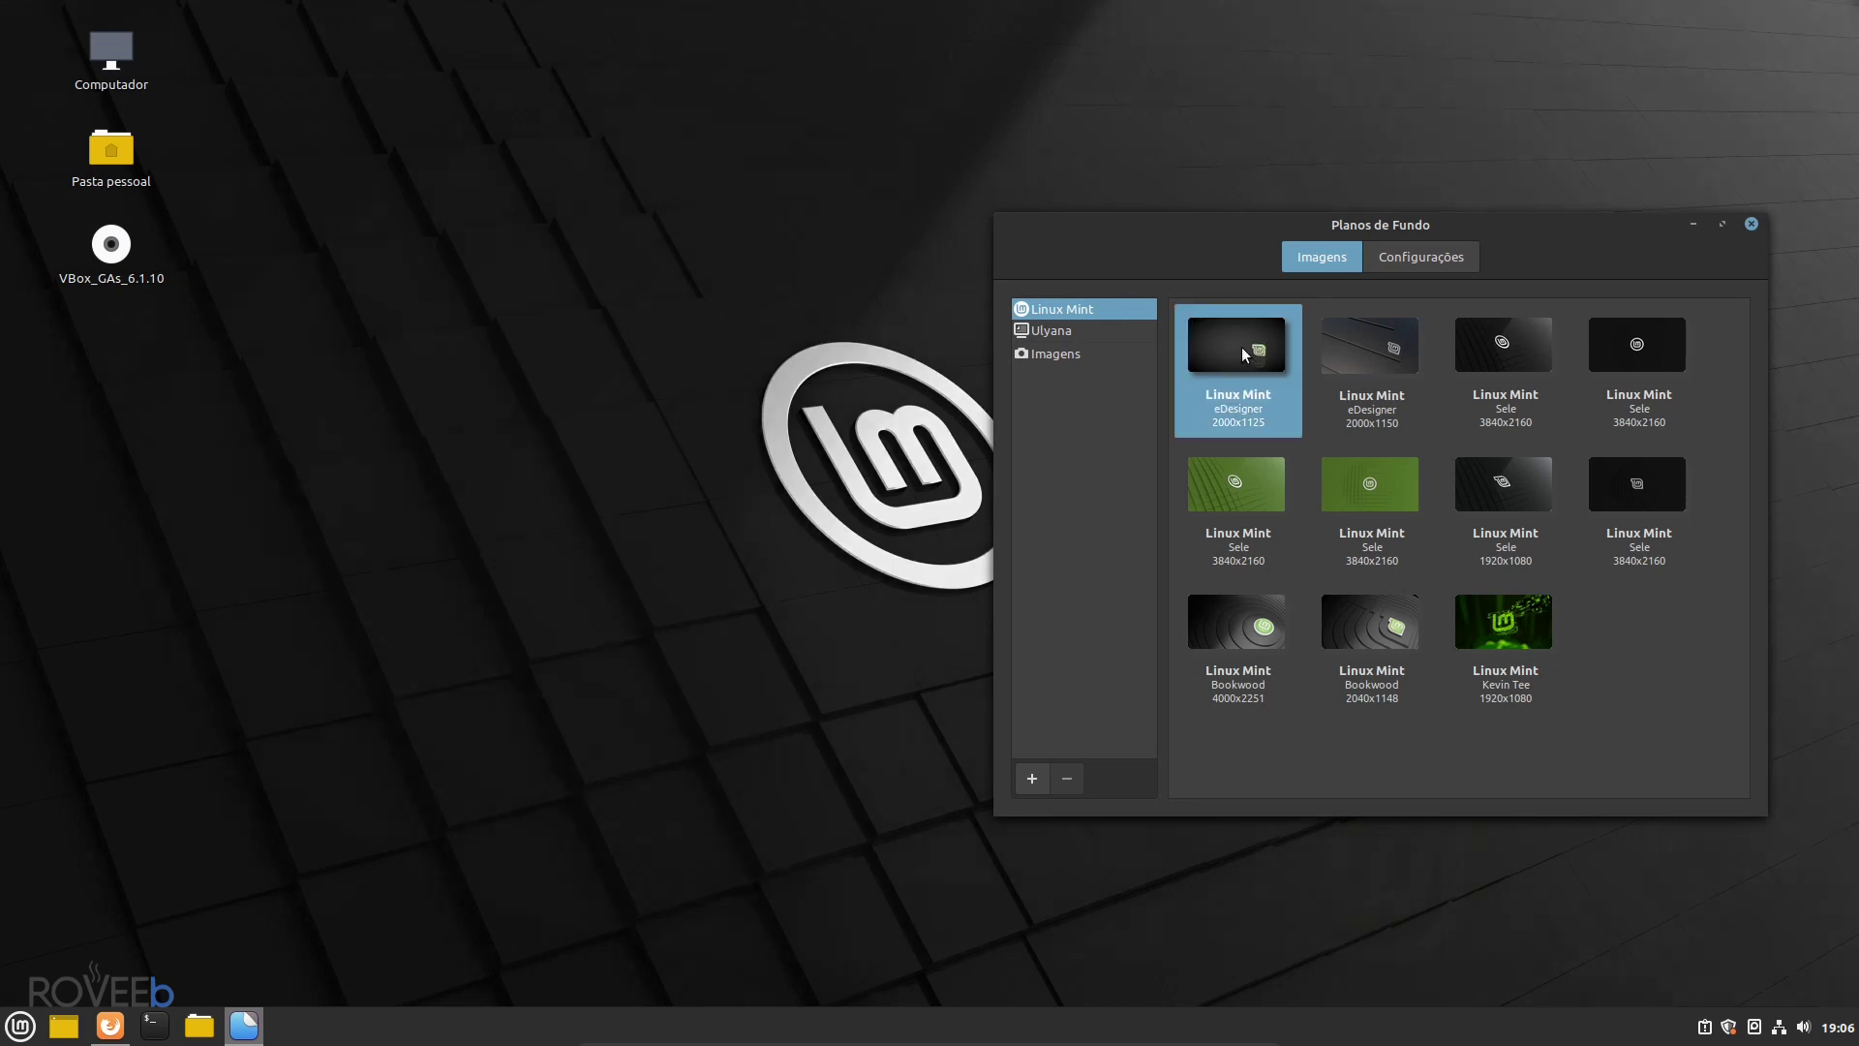
{"action": "left_click", "coordinate": [1360, 377]}
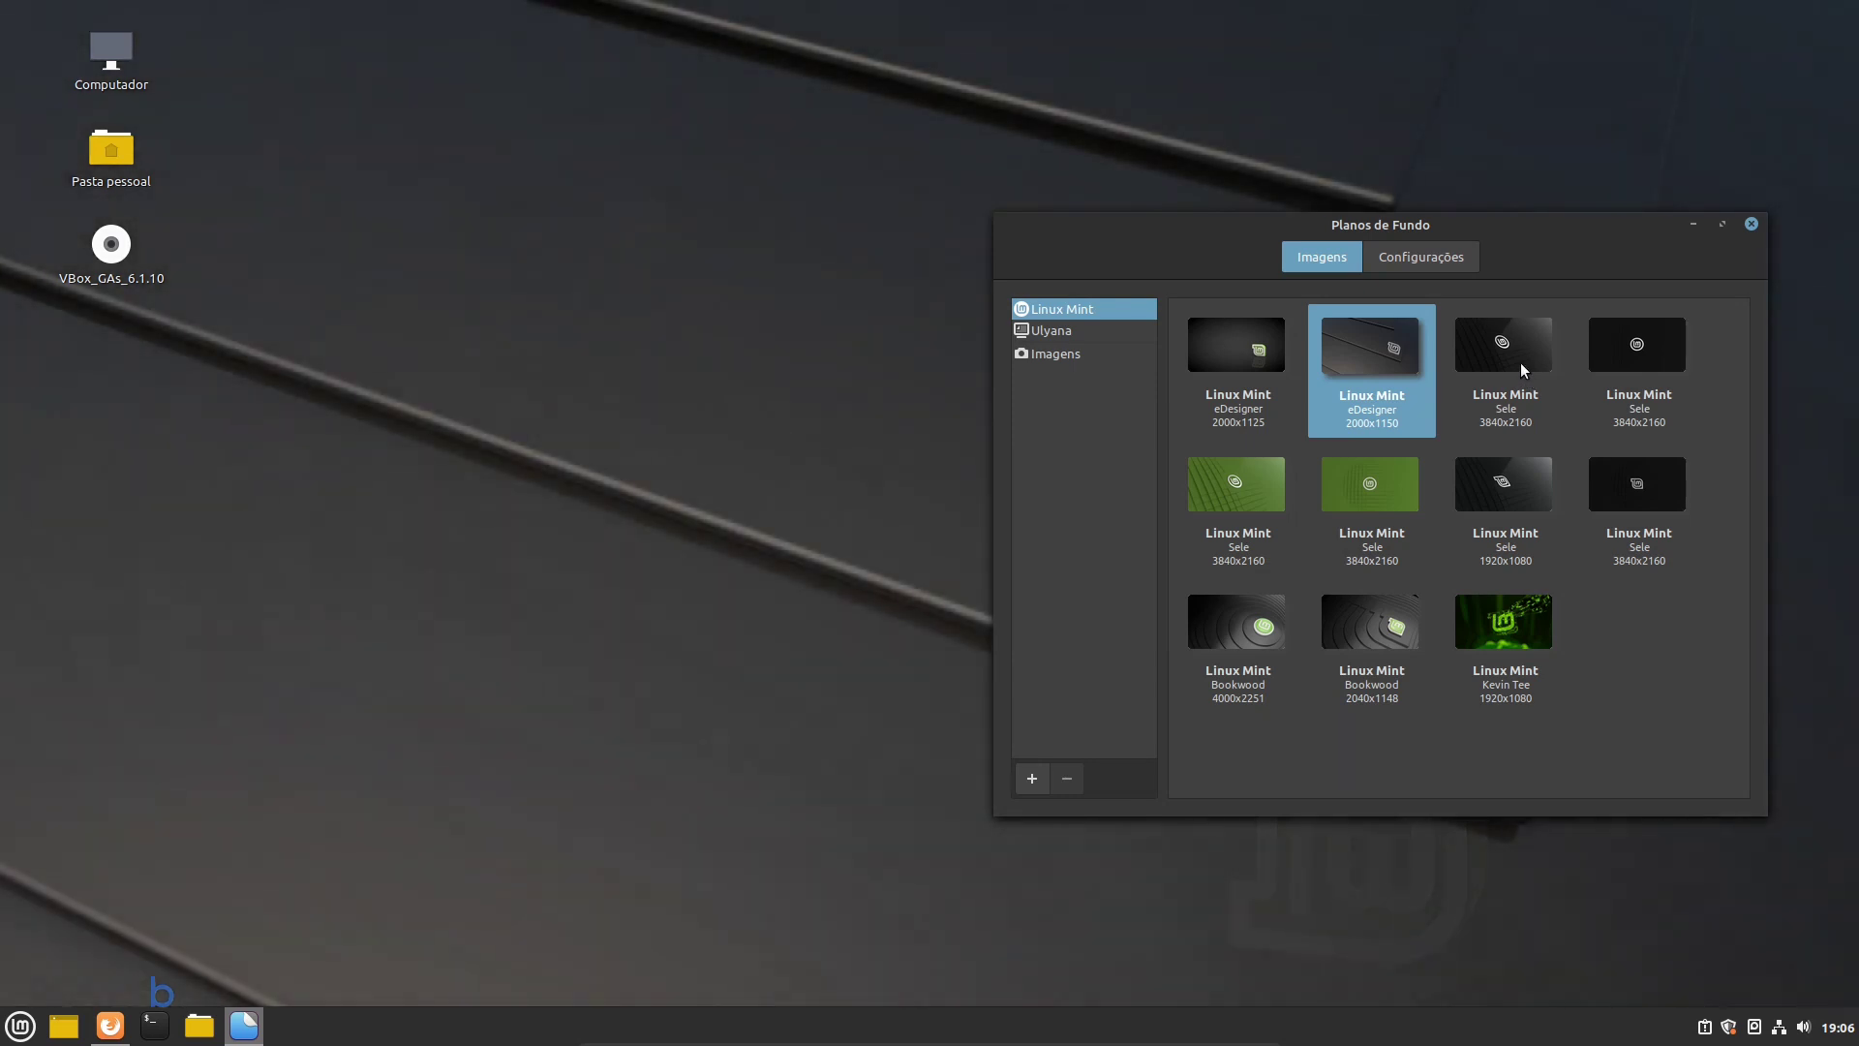
{"action": "left_click", "coordinate": [1520, 364]}
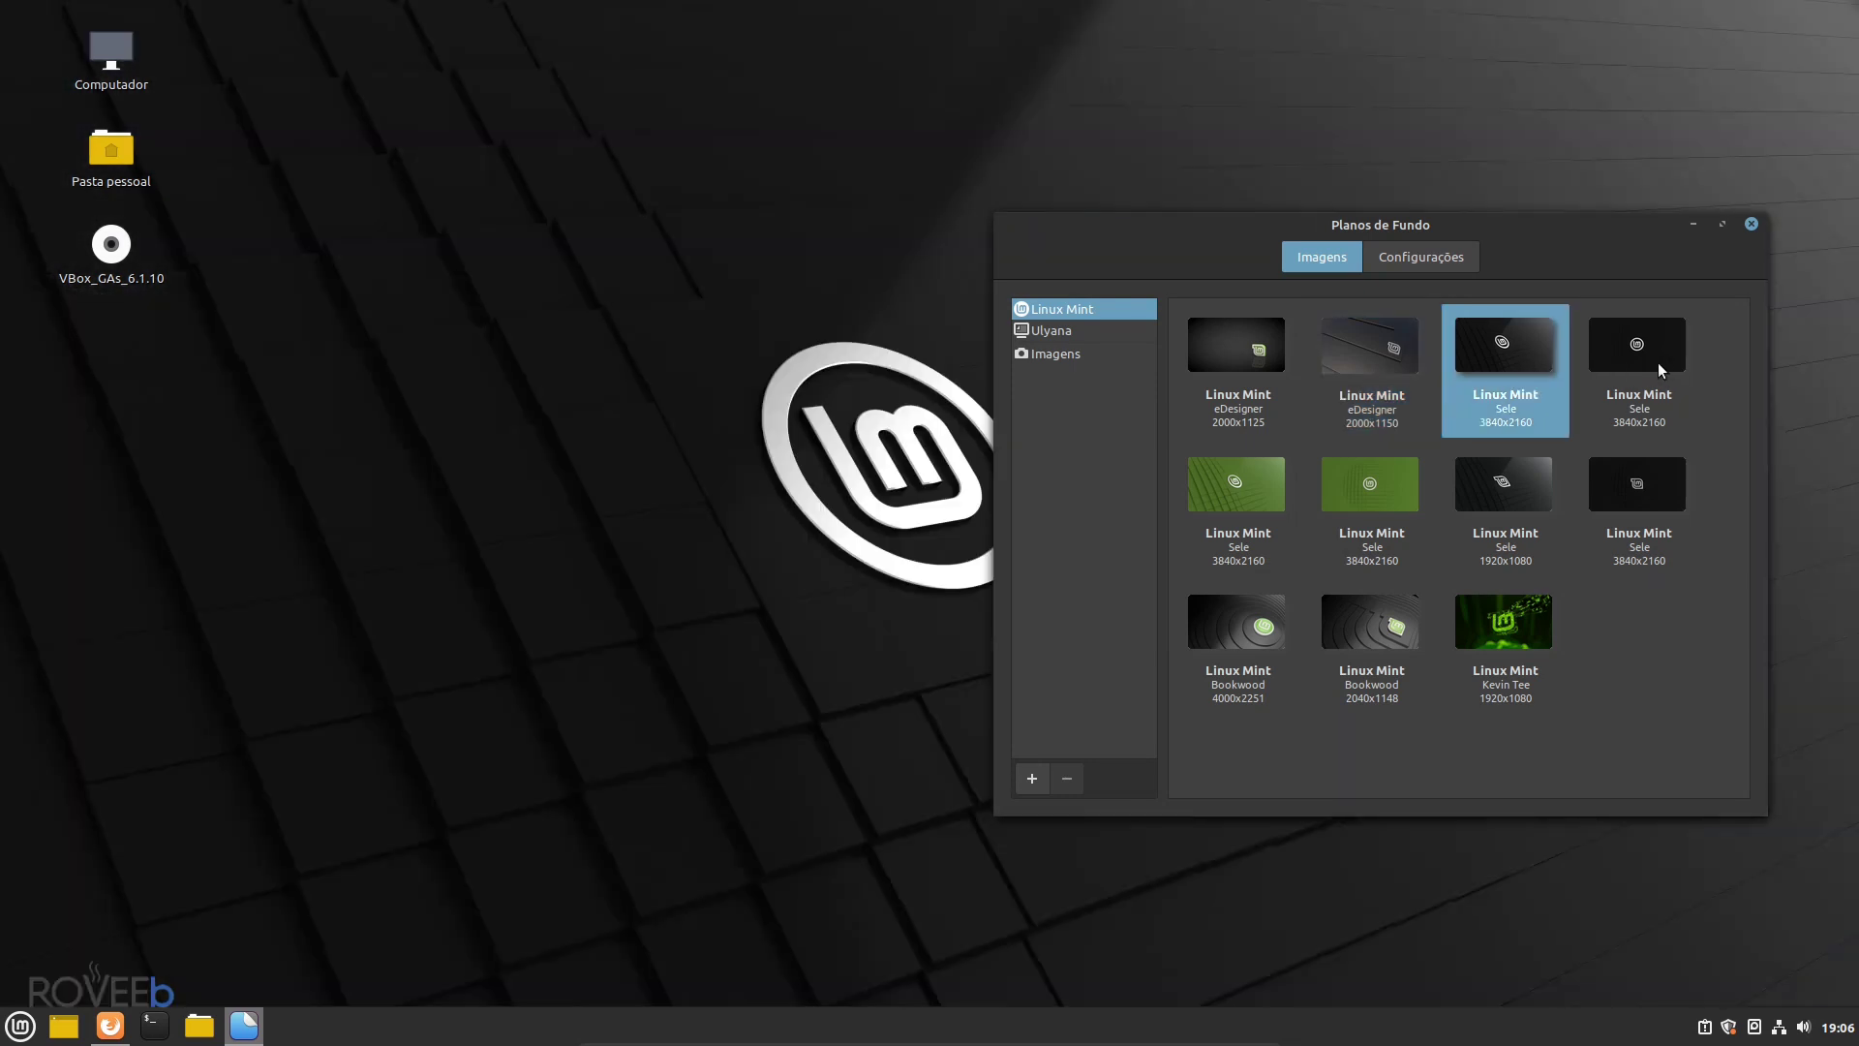
{"action": "left_click", "coordinate": [1654, 364]}
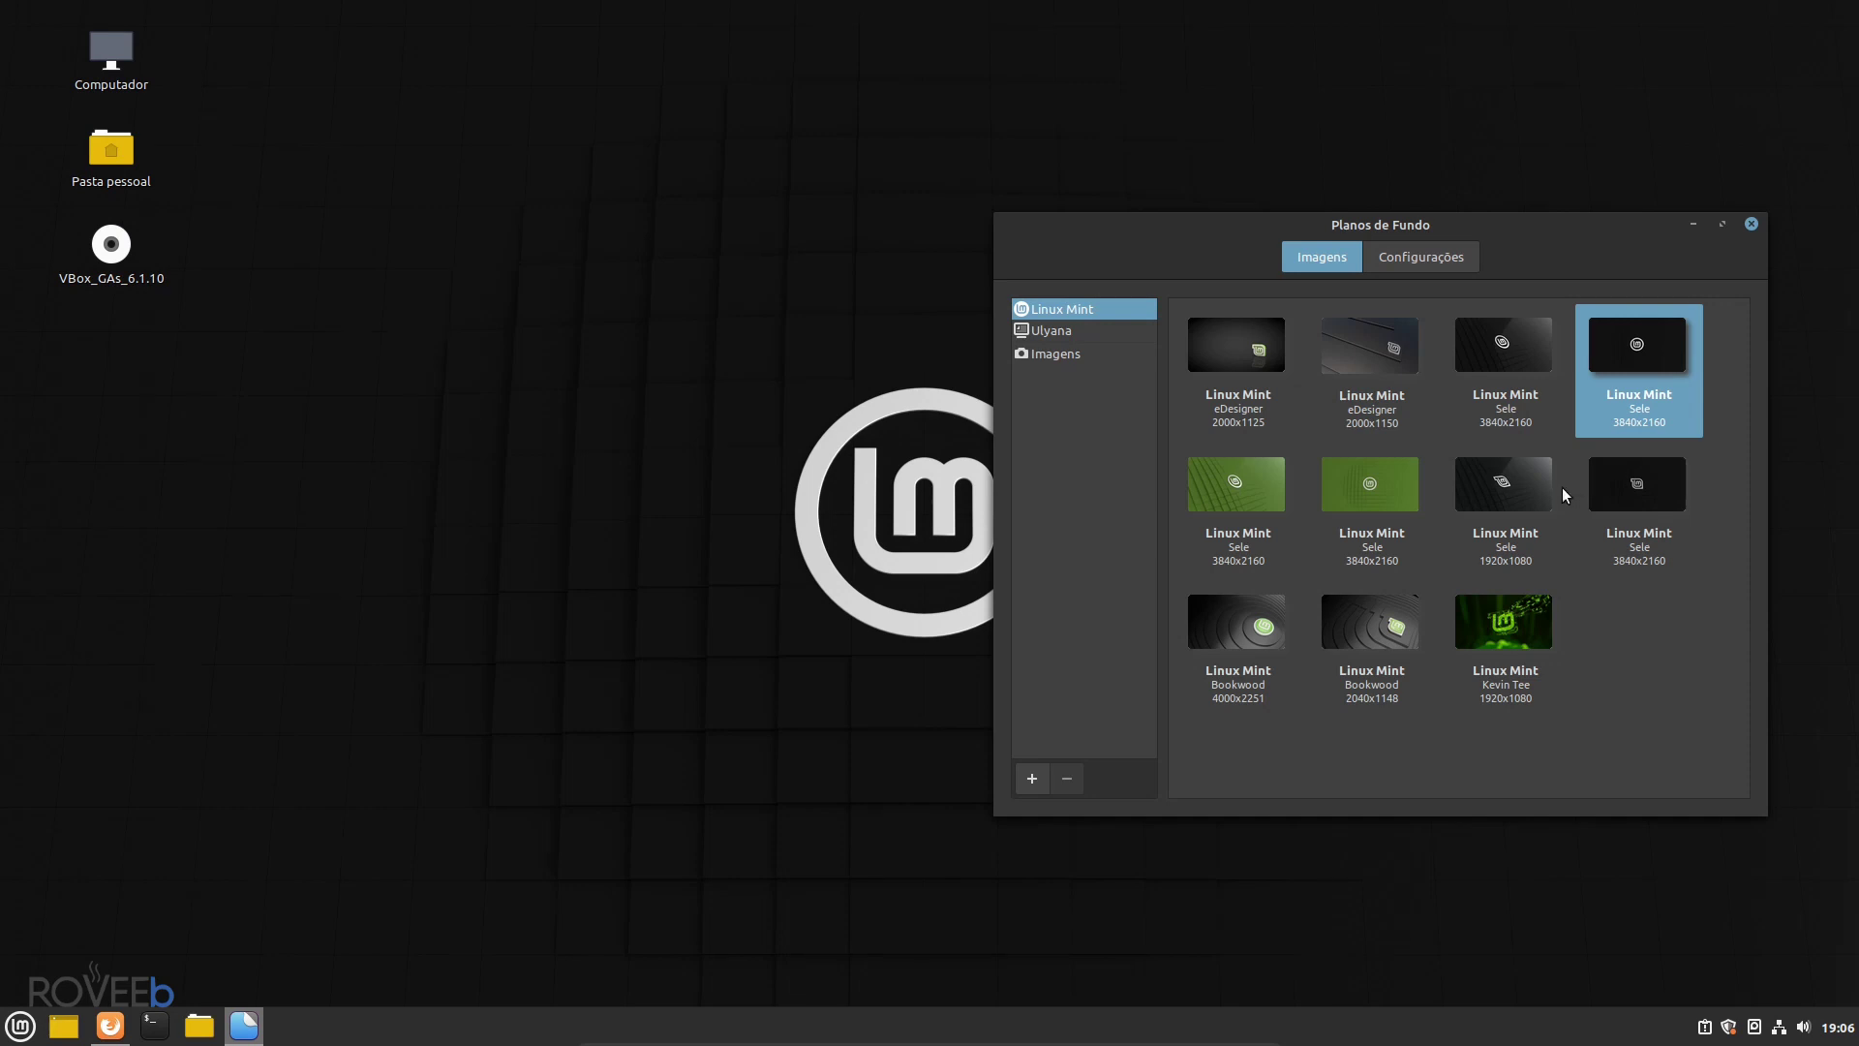
{"action": "left_click", "coordinate": [1386, 588]}
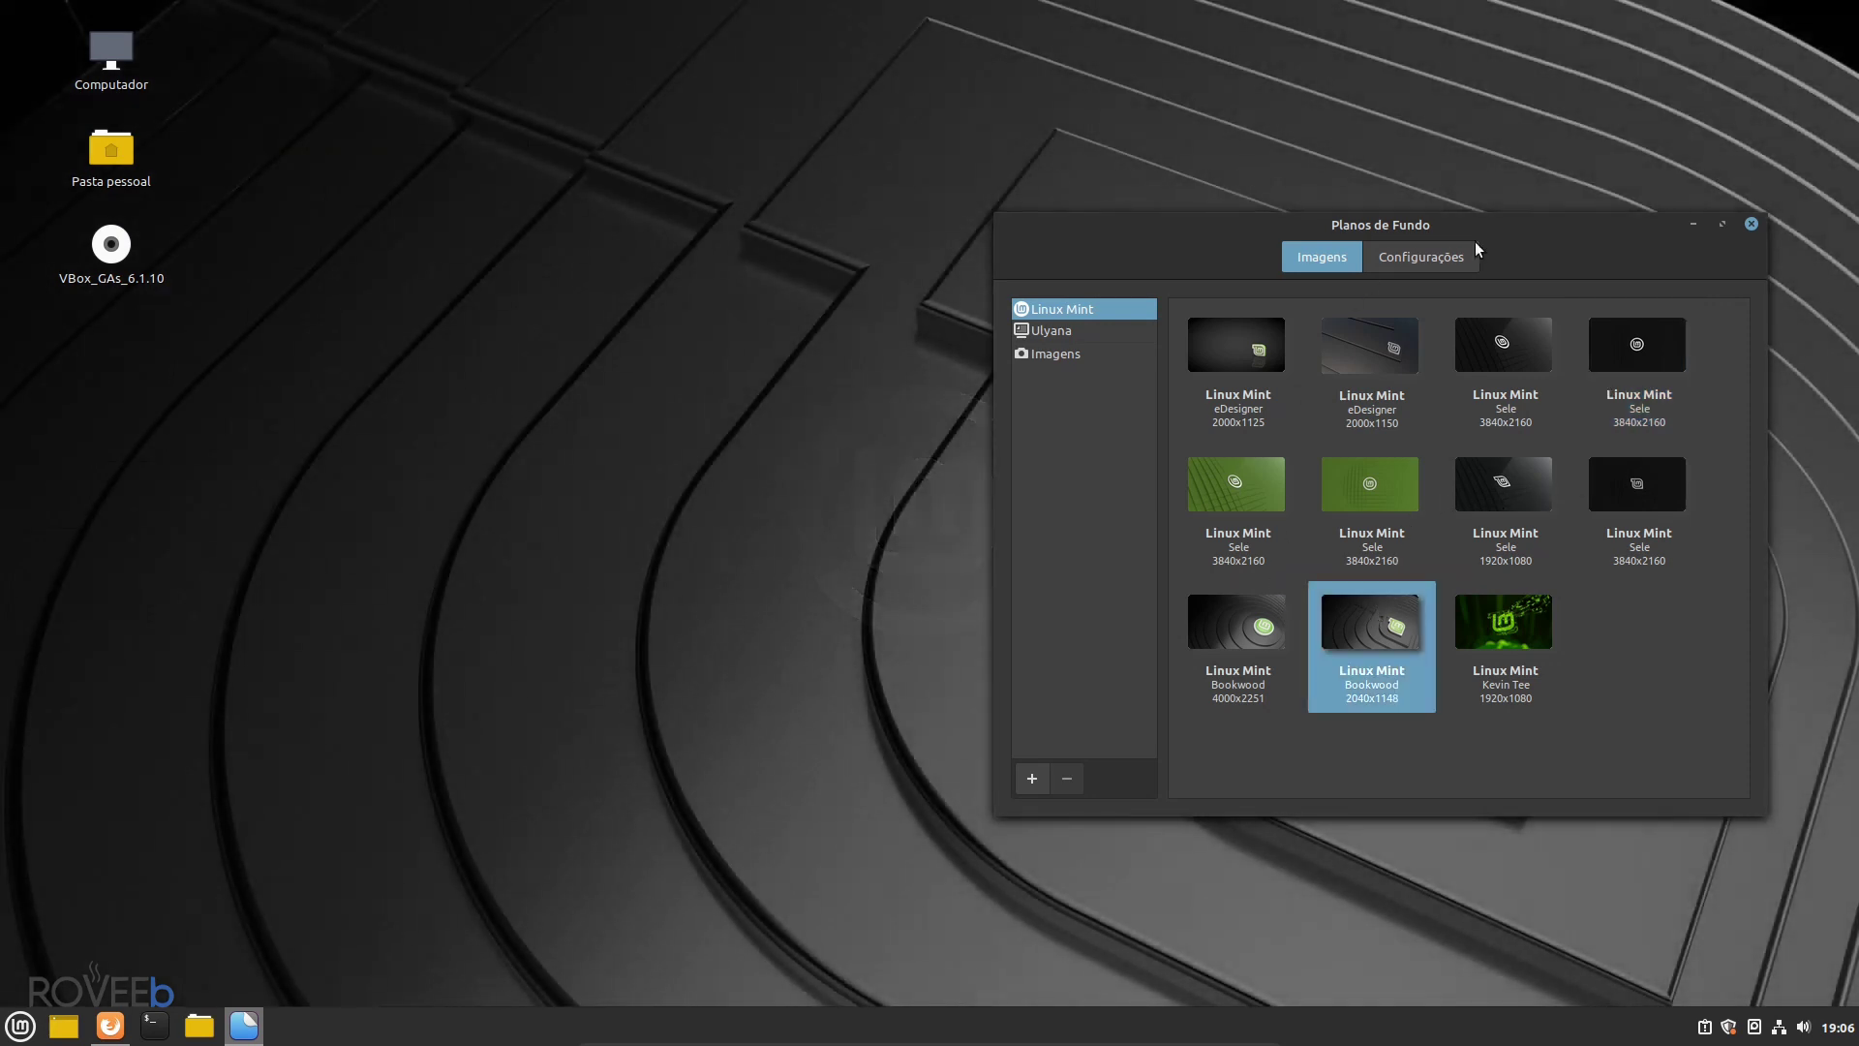
{"action": "left_click_drag", "start_coordinate": [1473, 241], "coordinate": [829, 239]}
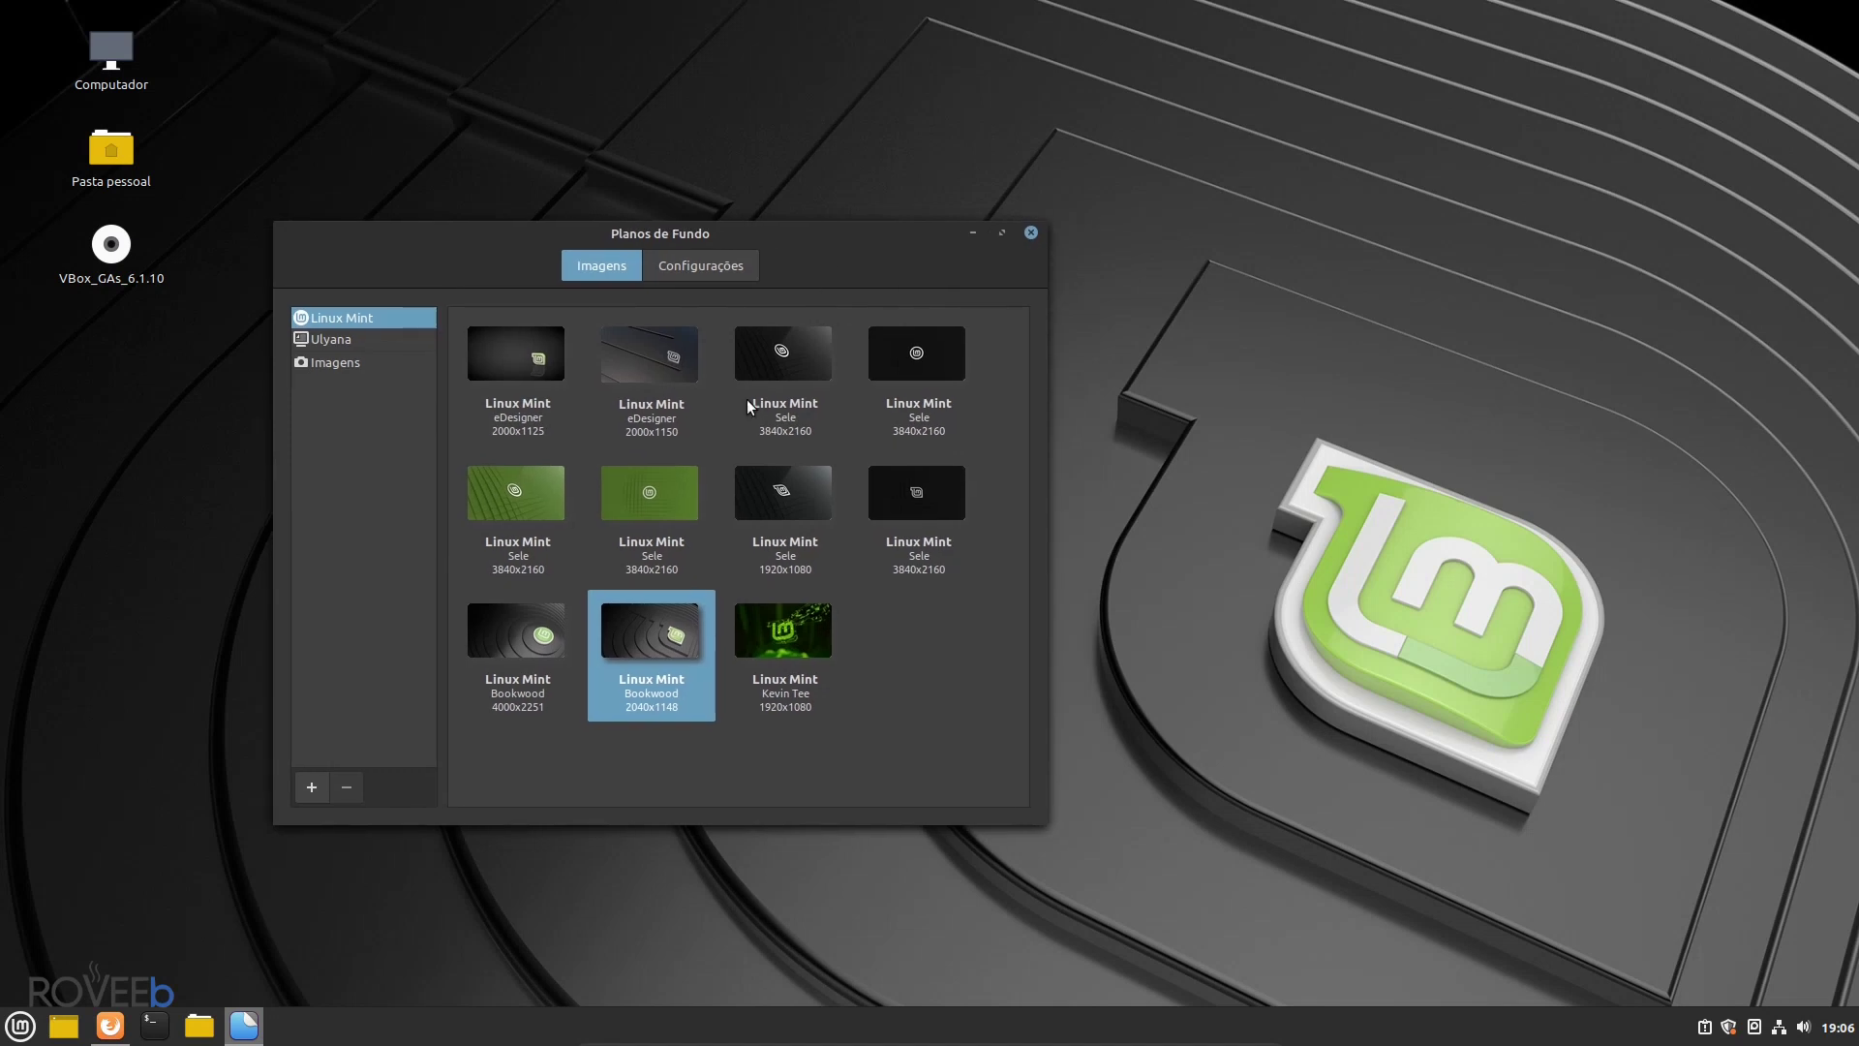
{"action": "left_click", "coordinate": [507, 641]}
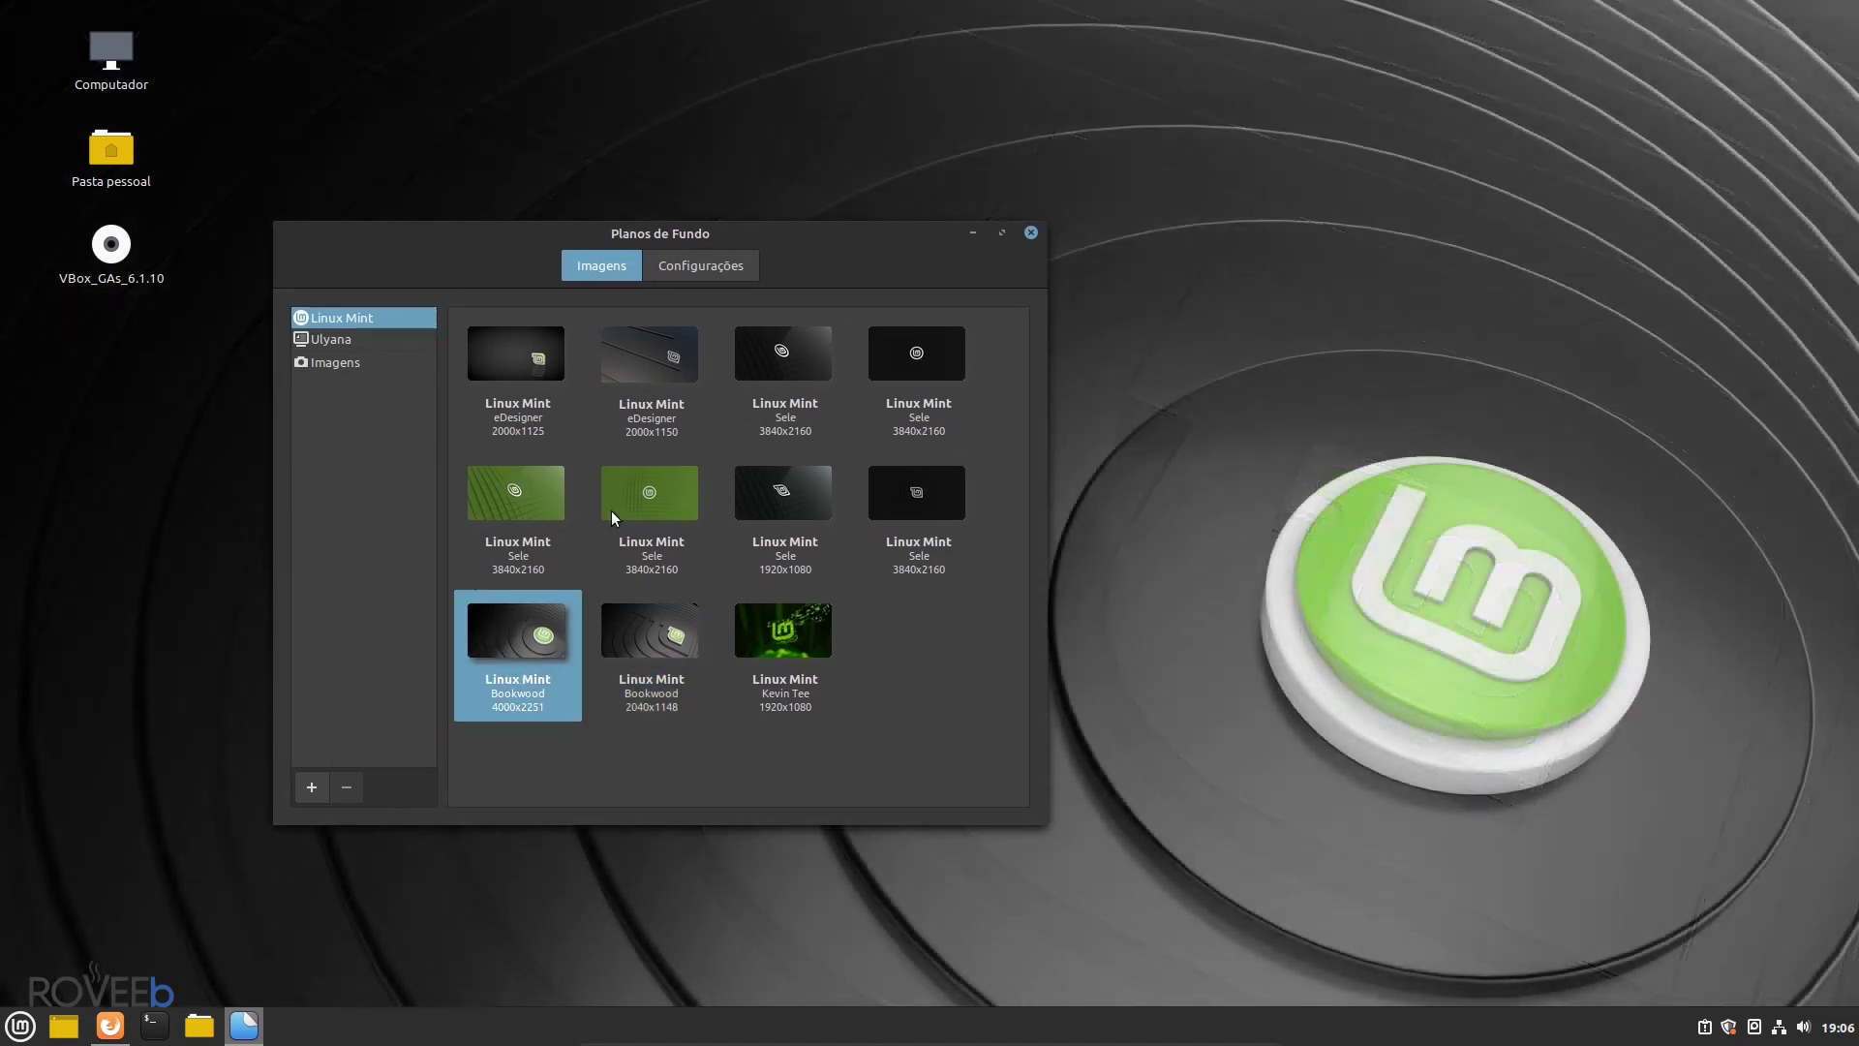
{"action": "left_click", "coordinate": [642, 495]}
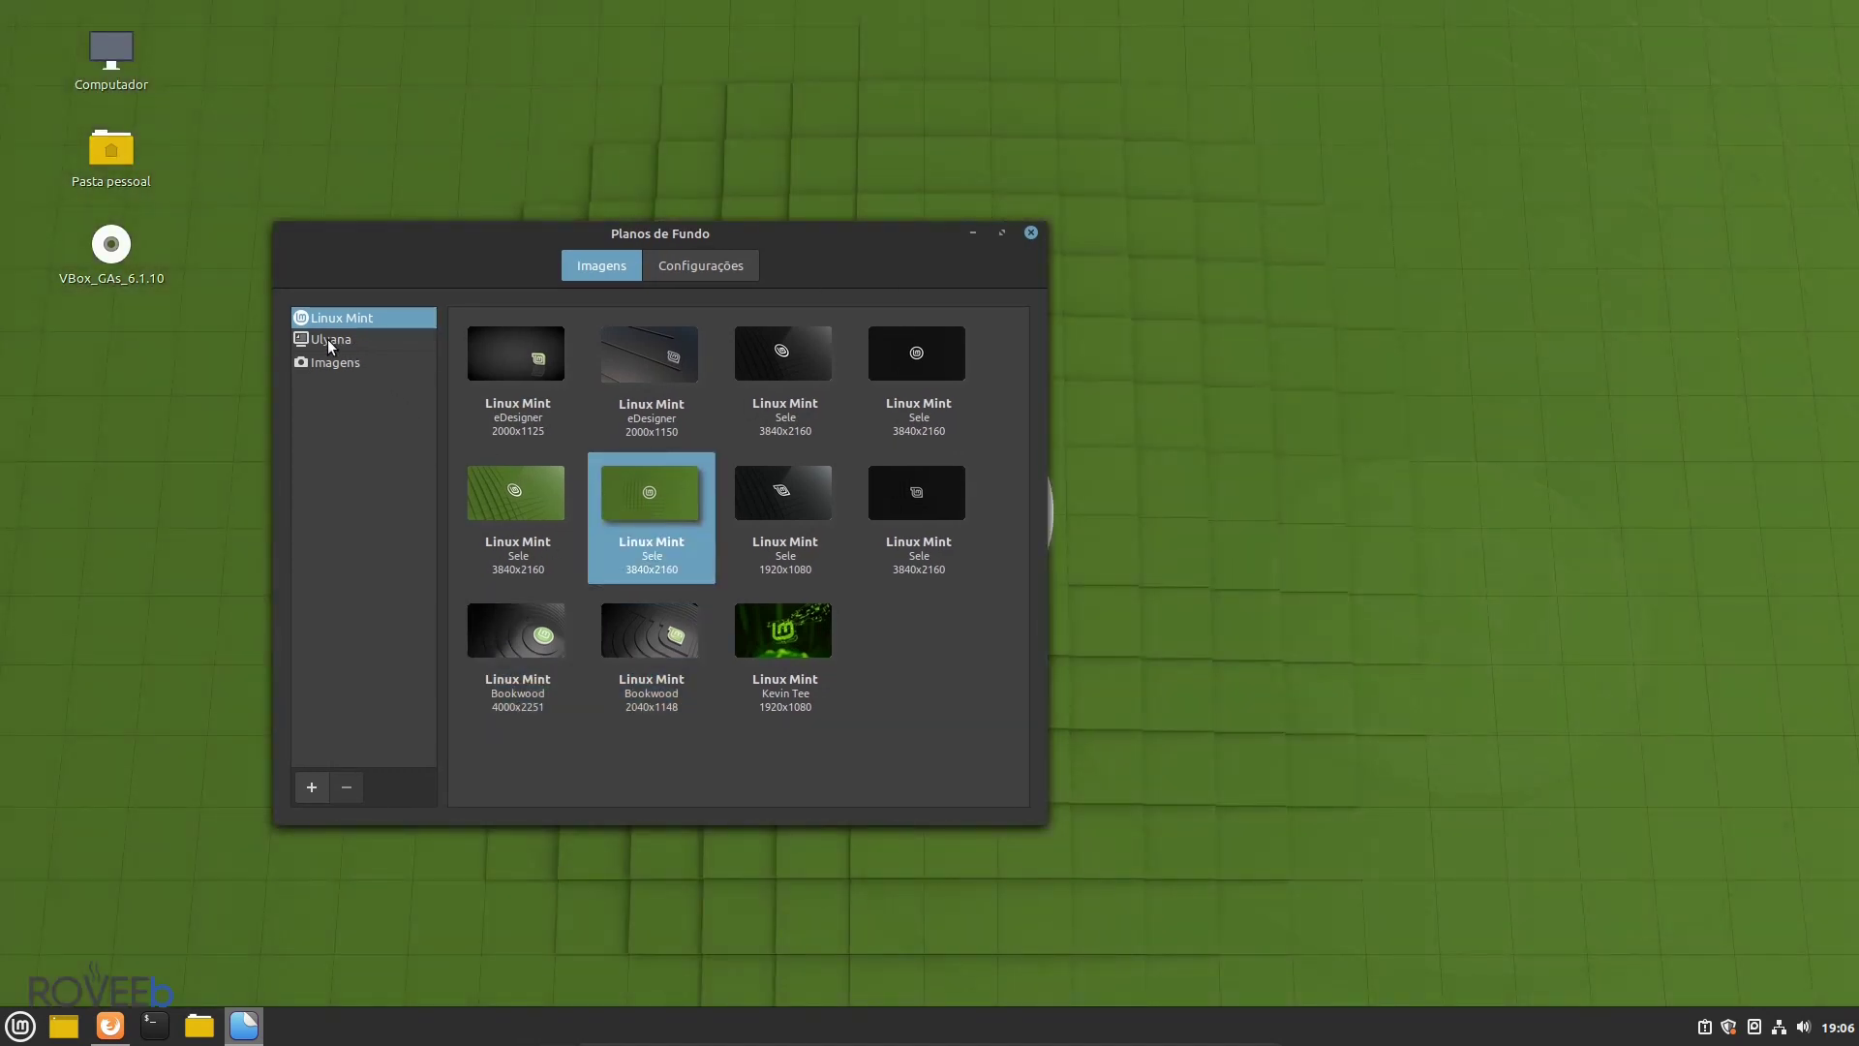
- In the Ulyana collection, try Blue, Tree and Small Town, then settle on Whitsundays
{"action": "left_click", "coordinate": [334, 339]}
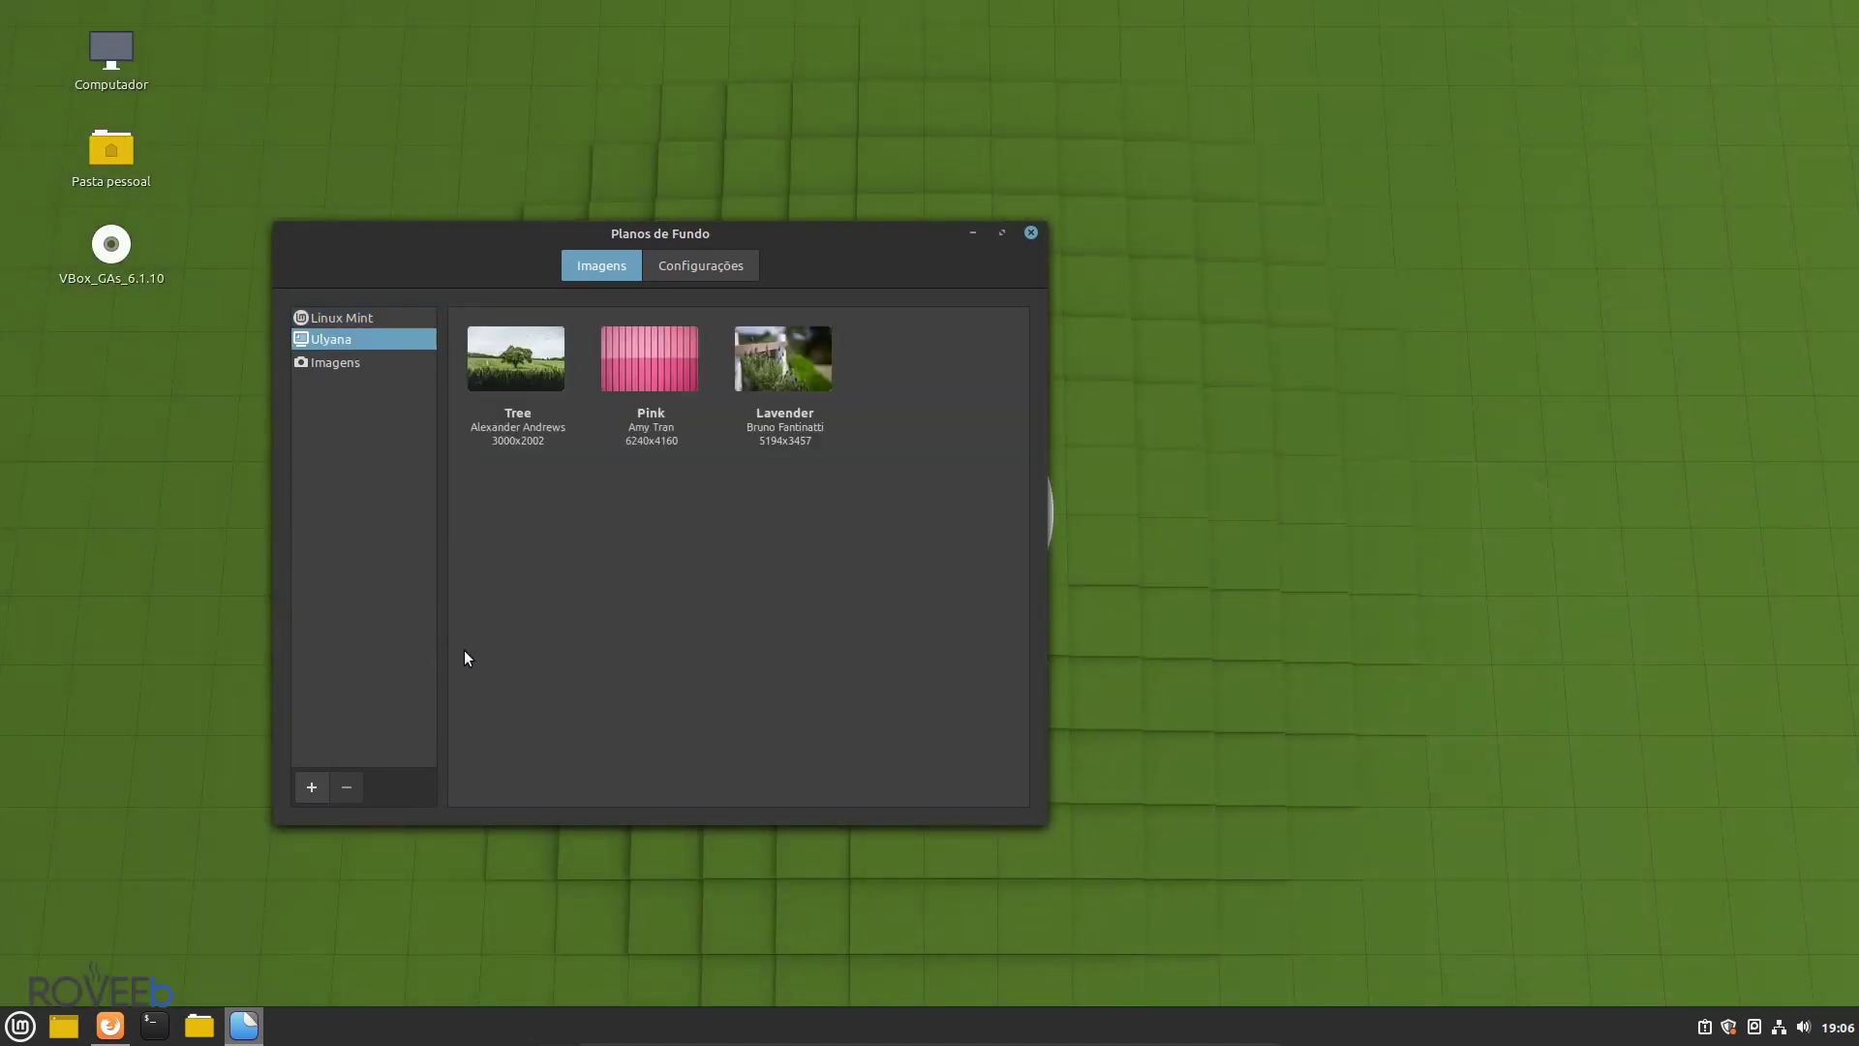
{"action": "left_click_drag", "start_coordinate": [772, 241], "coordinate": [955, 254]}
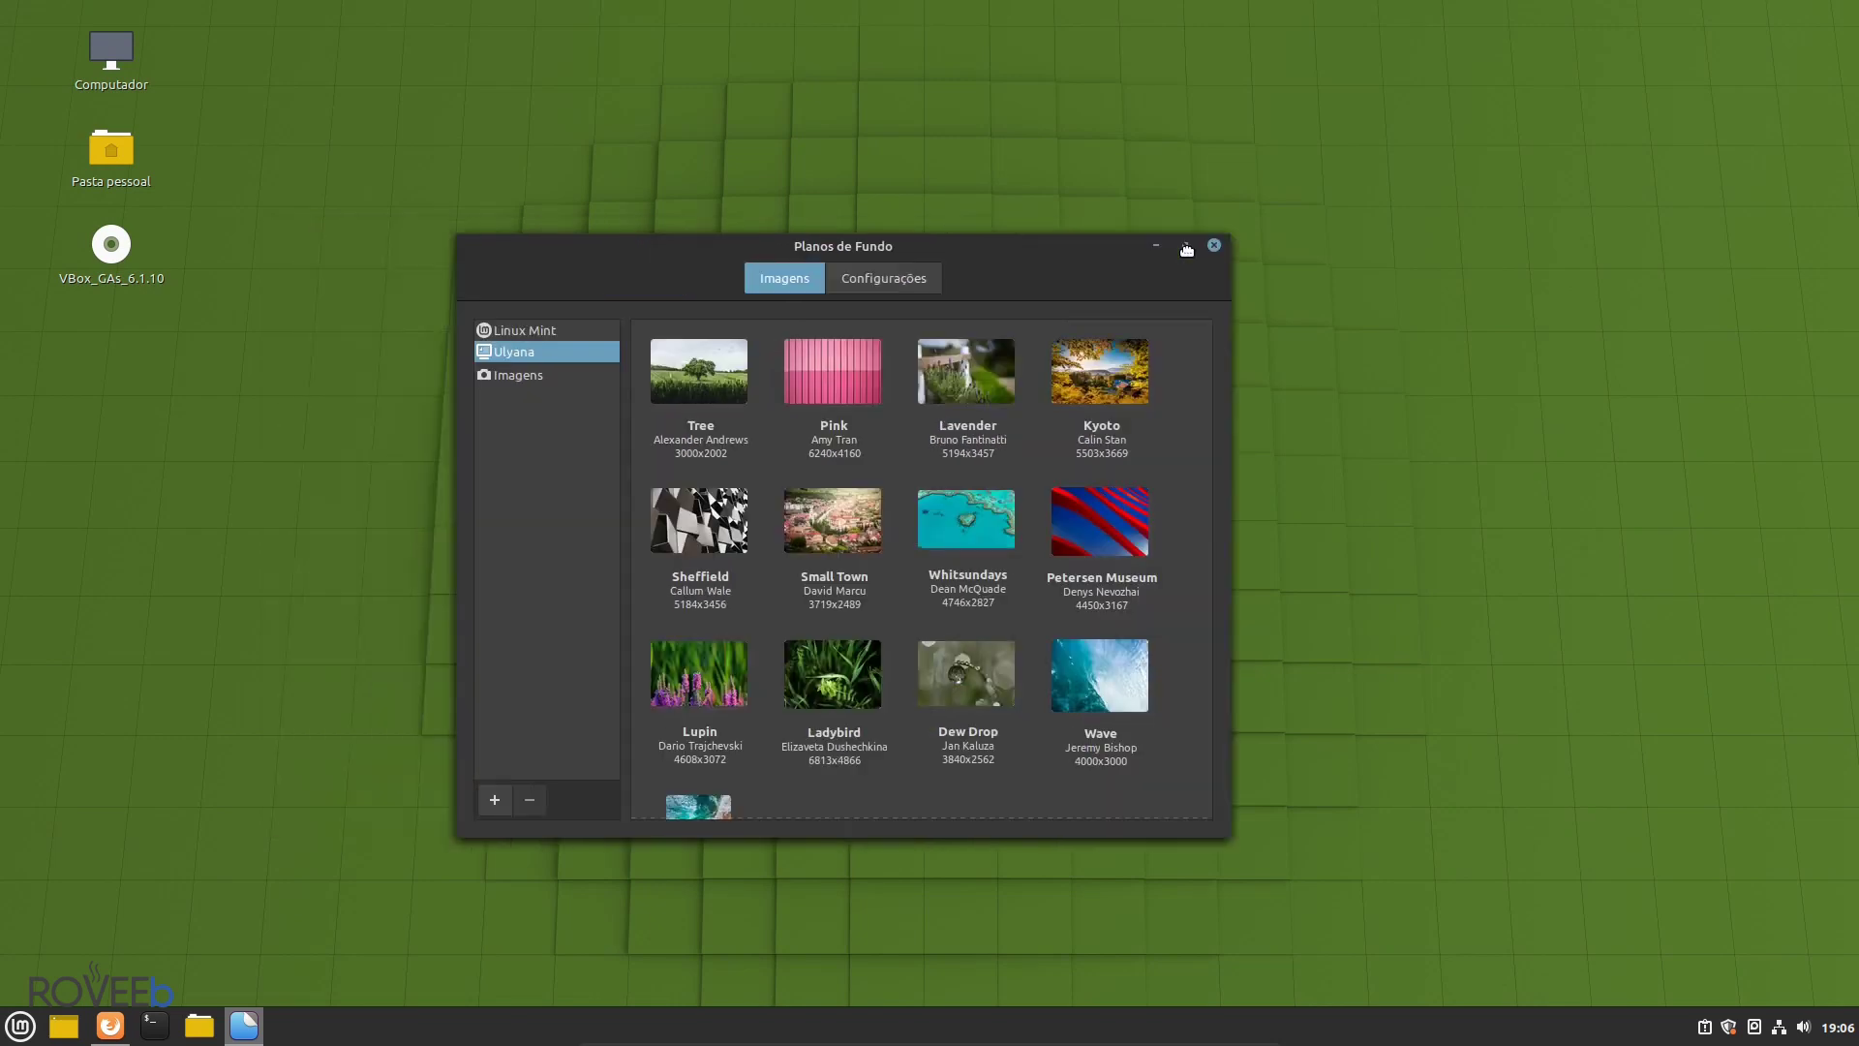
{"action": "left_click_drag", "start_coordinate": [1187, 250], "coordinate": [1479, 243]}
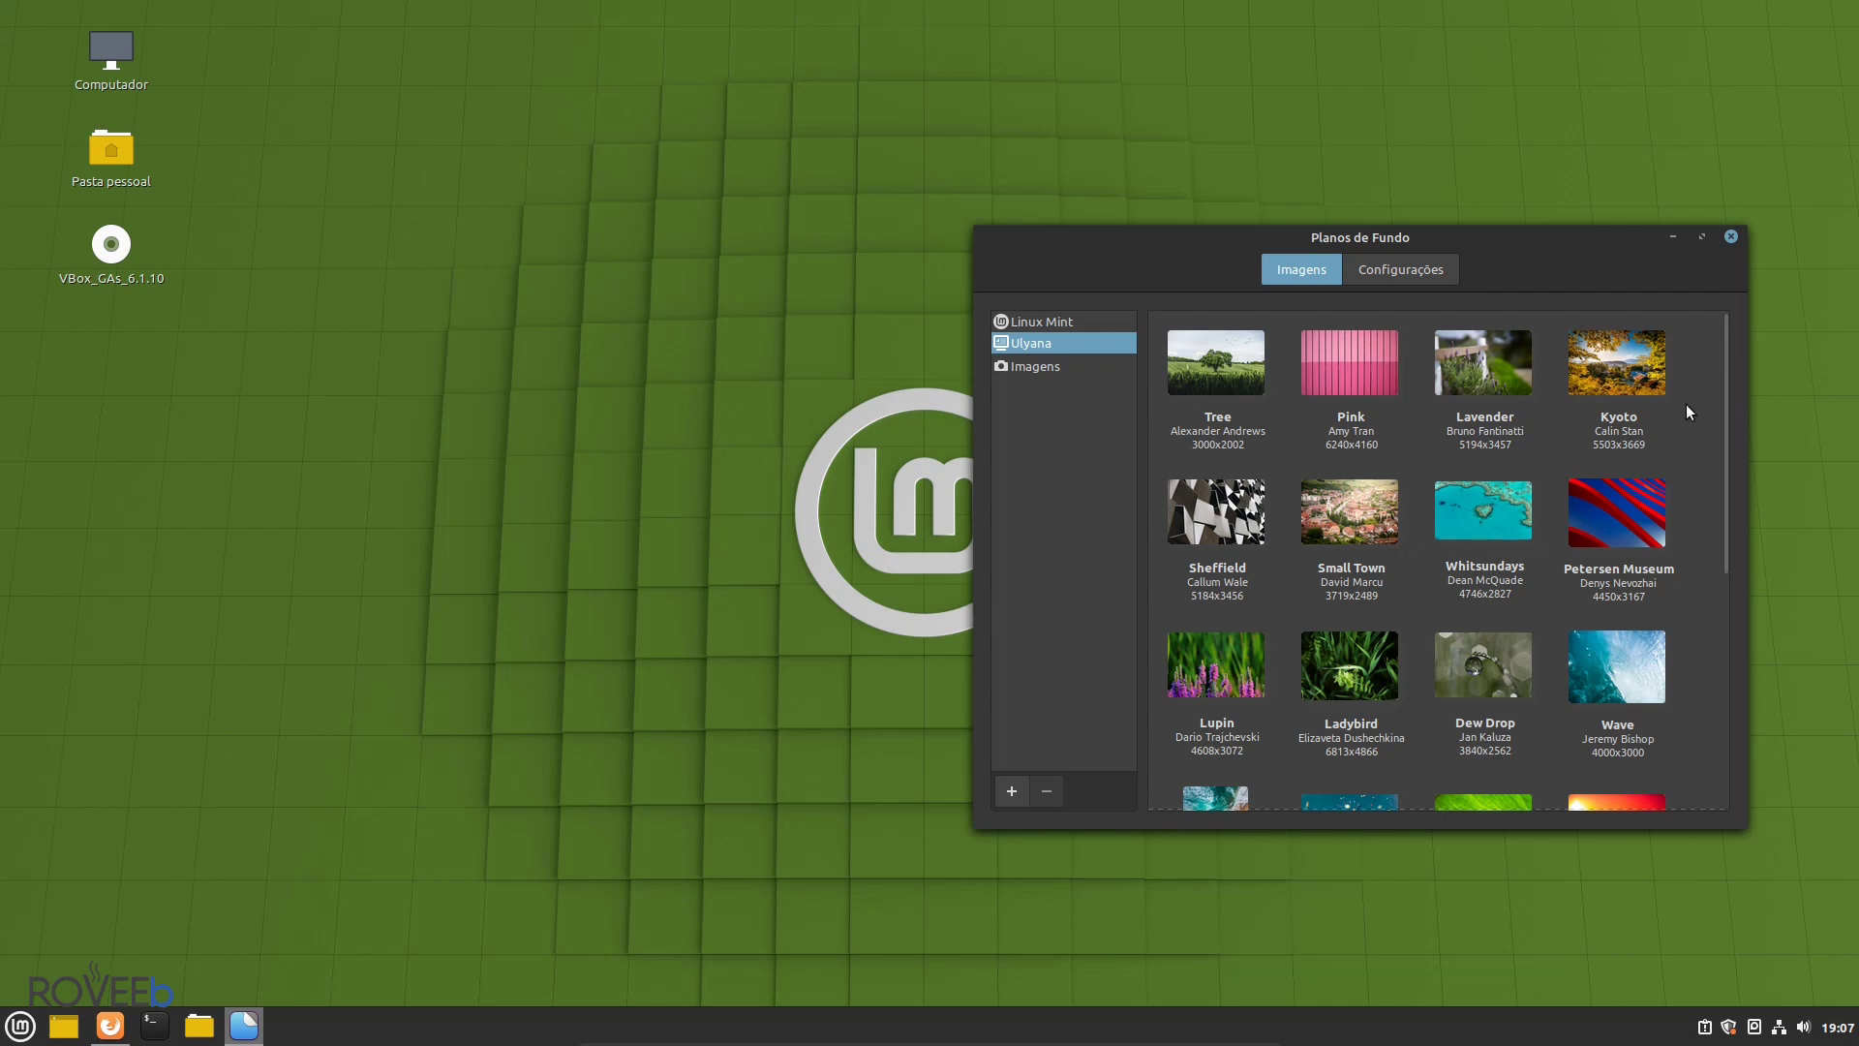
{"action": "left_click_drag", "start_coordinate": [1728, 393], "coordinate": [1598, 366]}
{"action": "left_click", "coordinate": [1381, 694]}
{"action": "left_click", "coordinate": [1241, 370]}
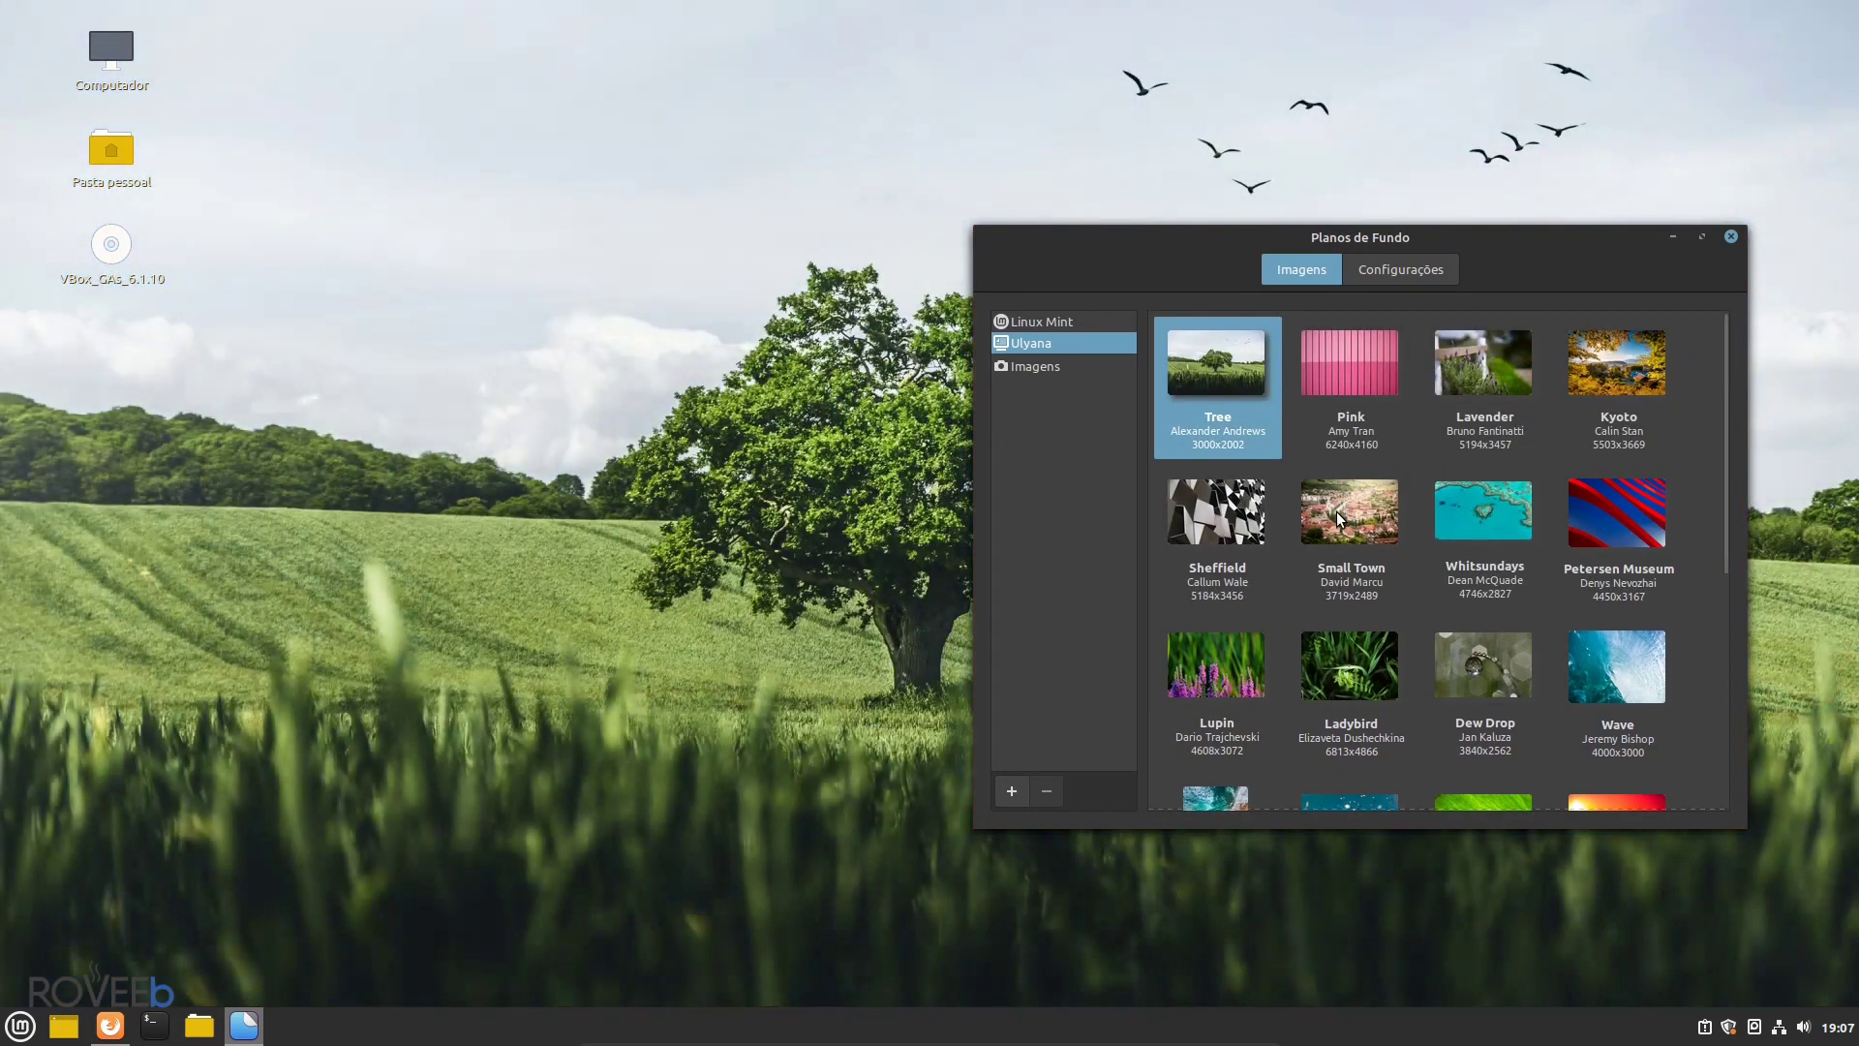
{"action": "left_click", "coordinate": [1336, 518]}
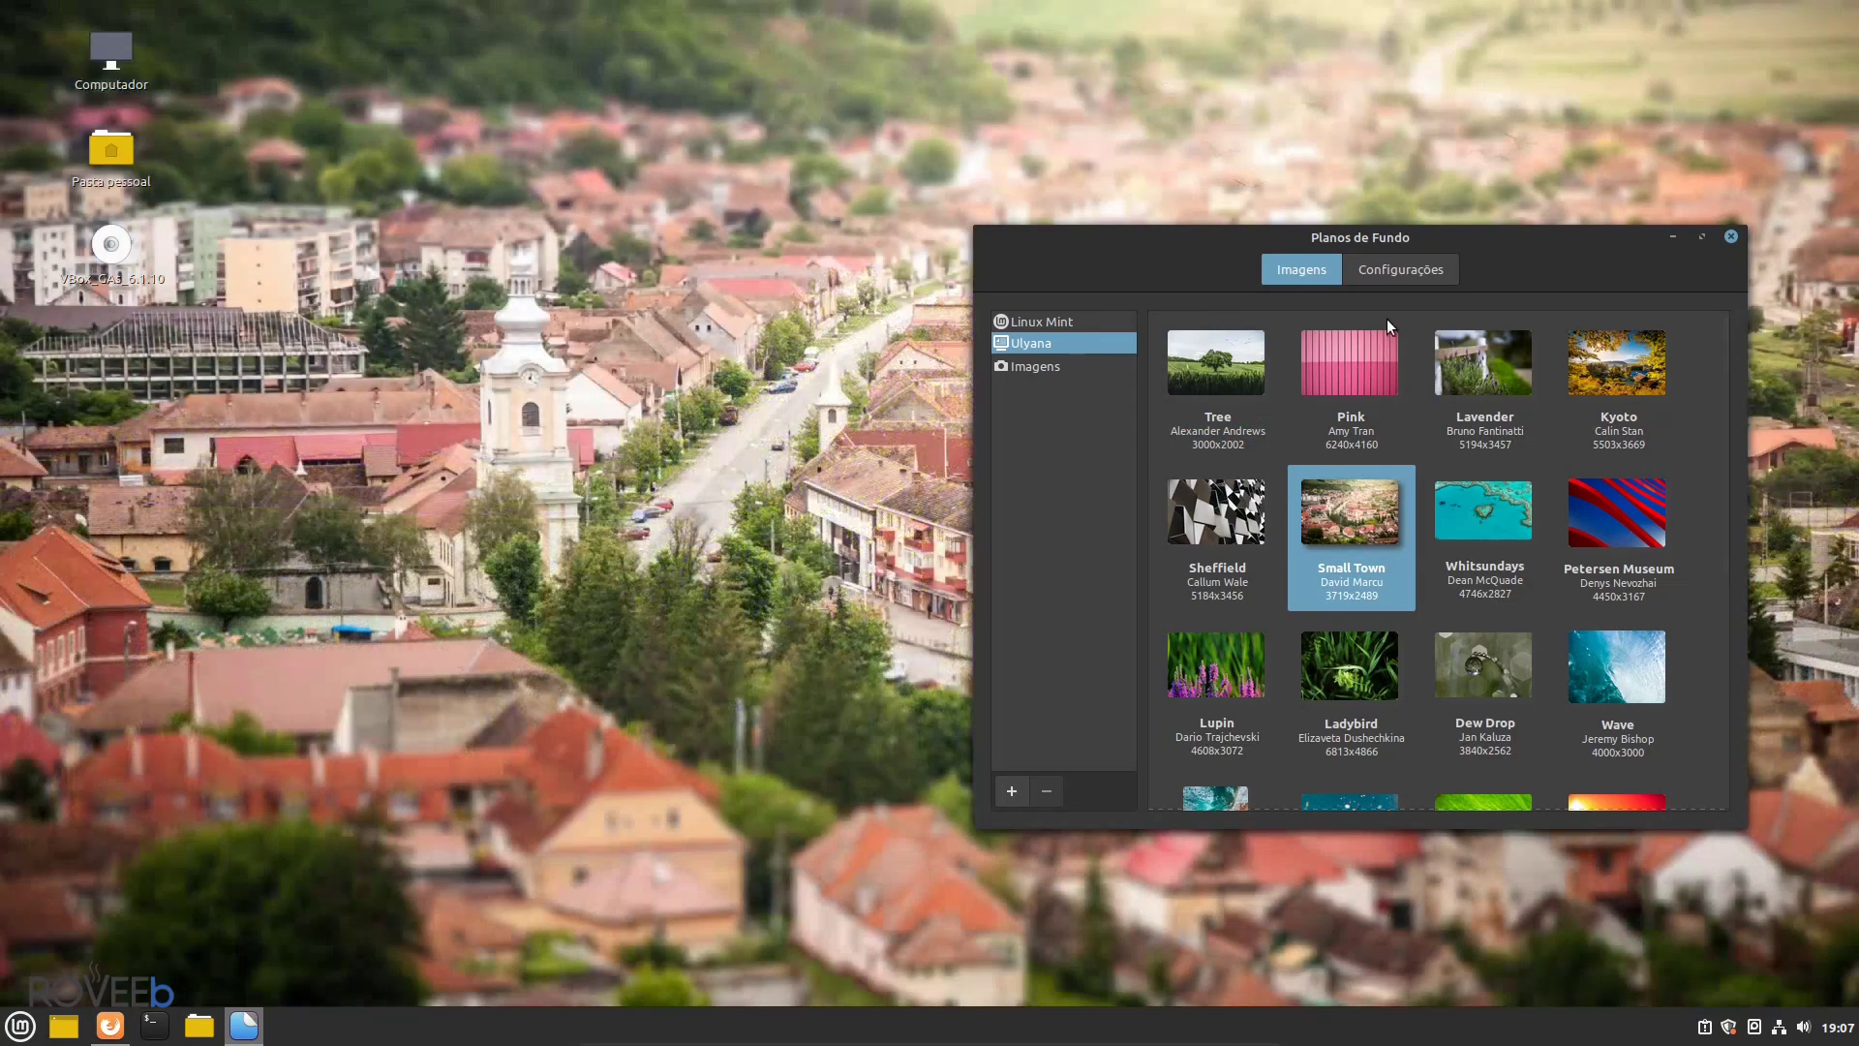
{"action": "left_click", "coordinate": [1491, 514]}
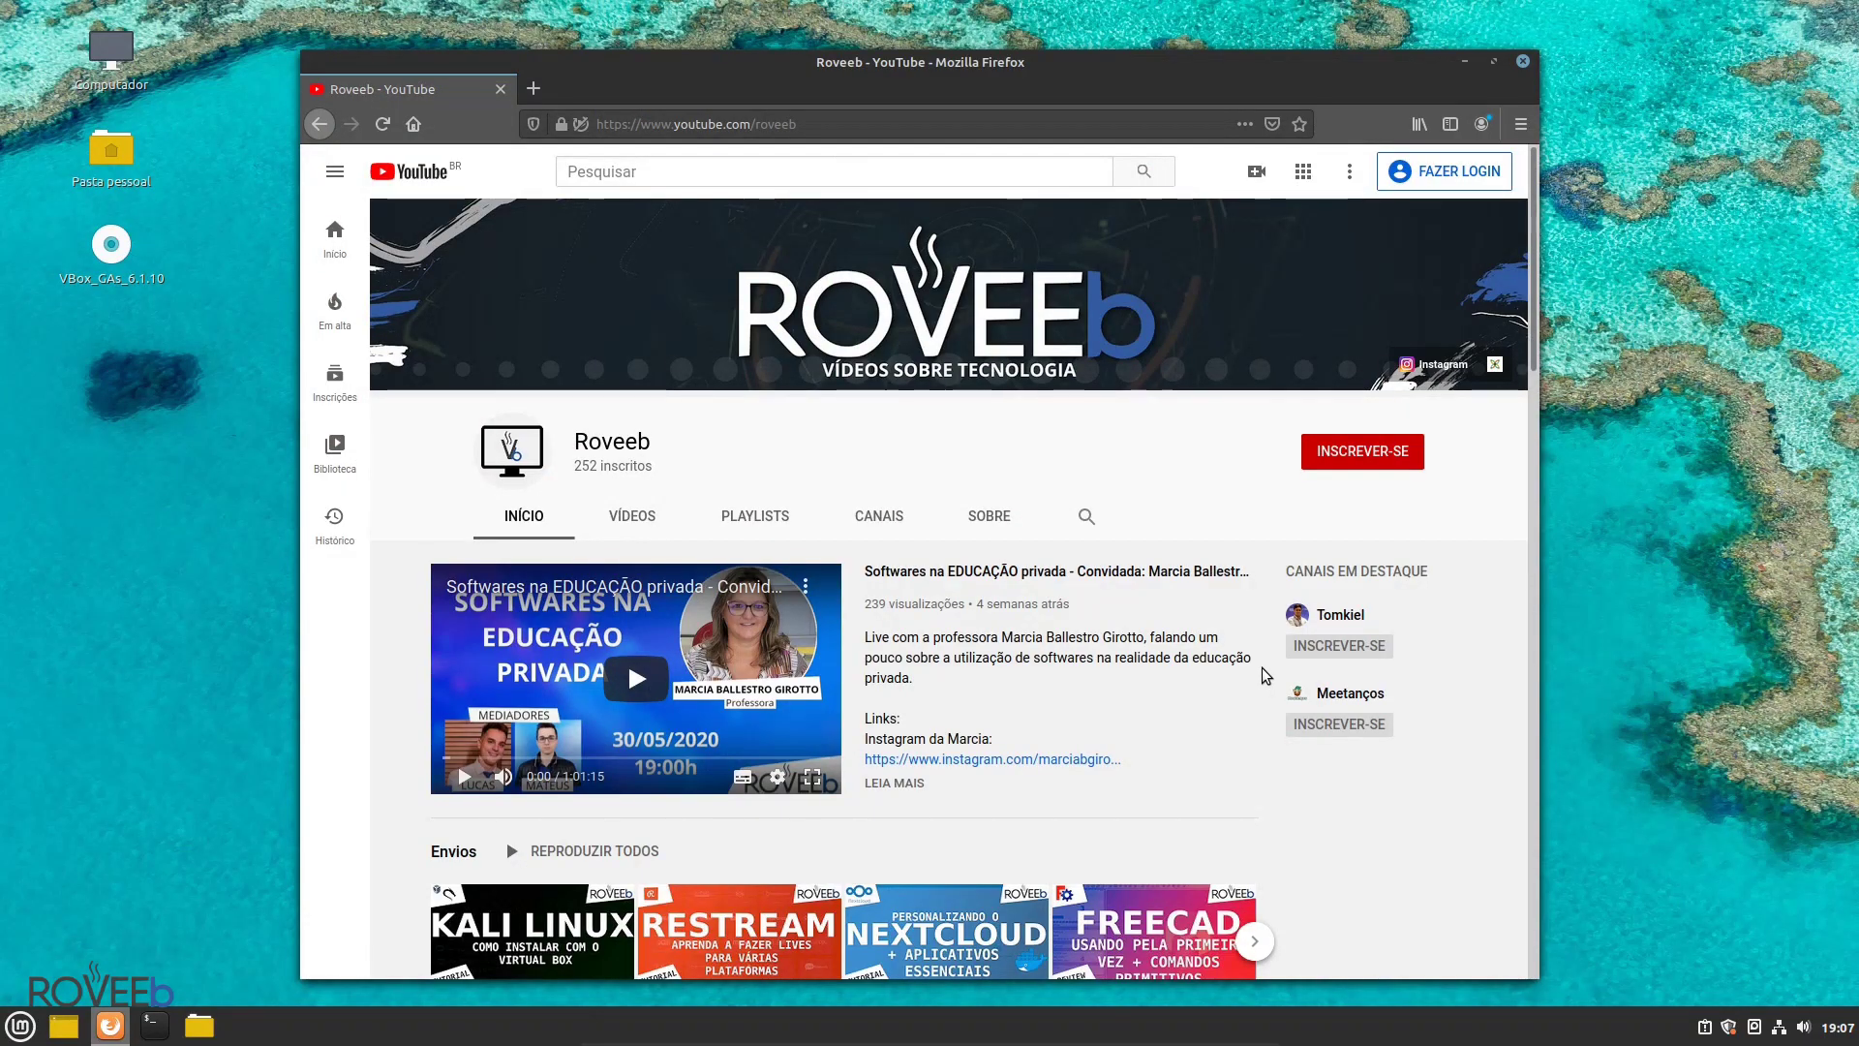